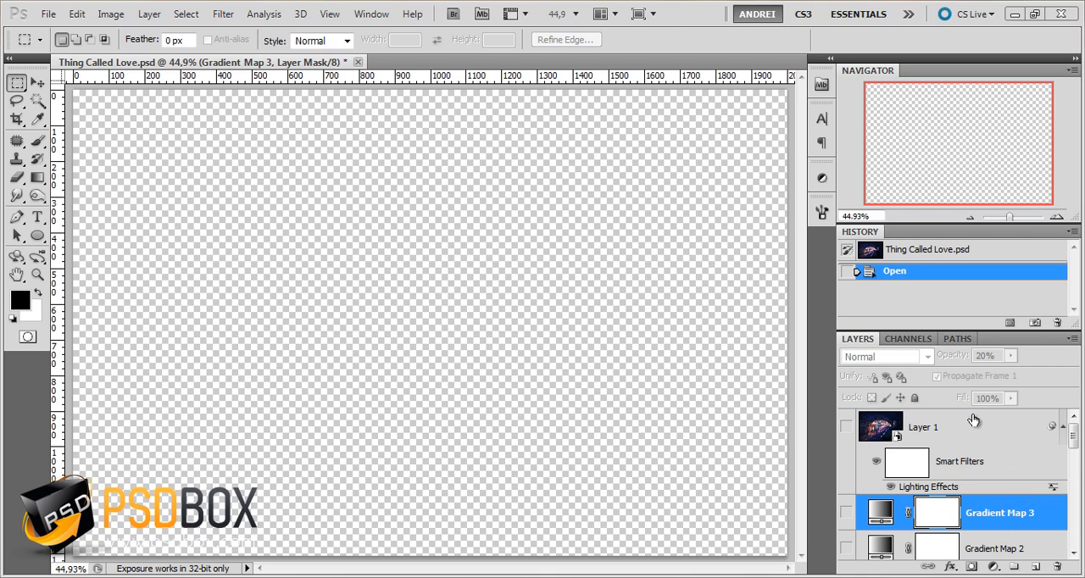
Show Layer 1 of Thing Called Love.psd and review the stock photos and the tutorial page's final-result preview
{"action": "left_click", "coordinate": [847, 428]}
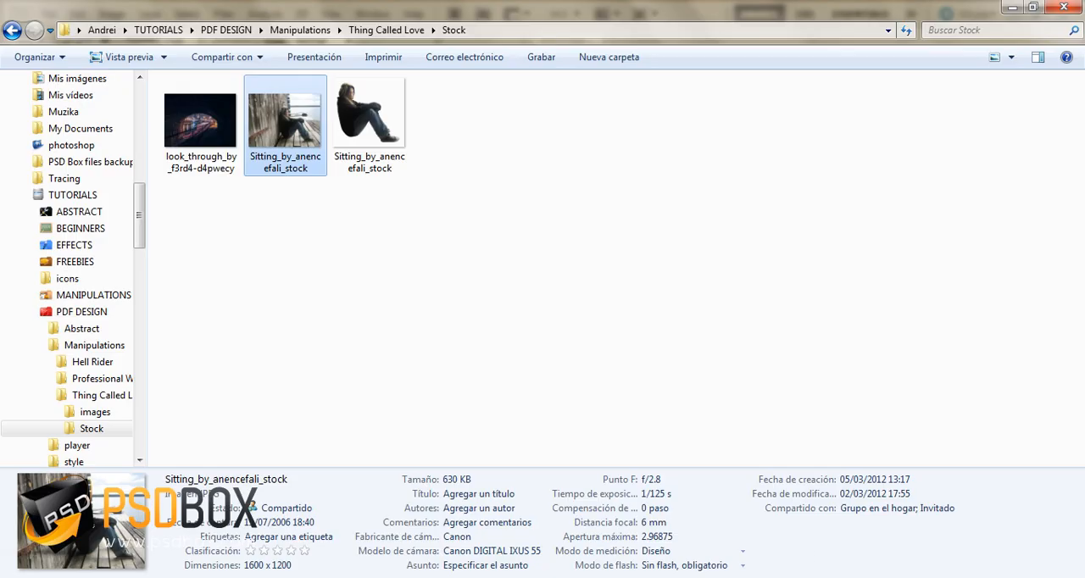
{"action": "left_click", "coordinate": [439, 274]}
{"action": "double_click", "coordinate": [218, 153]}
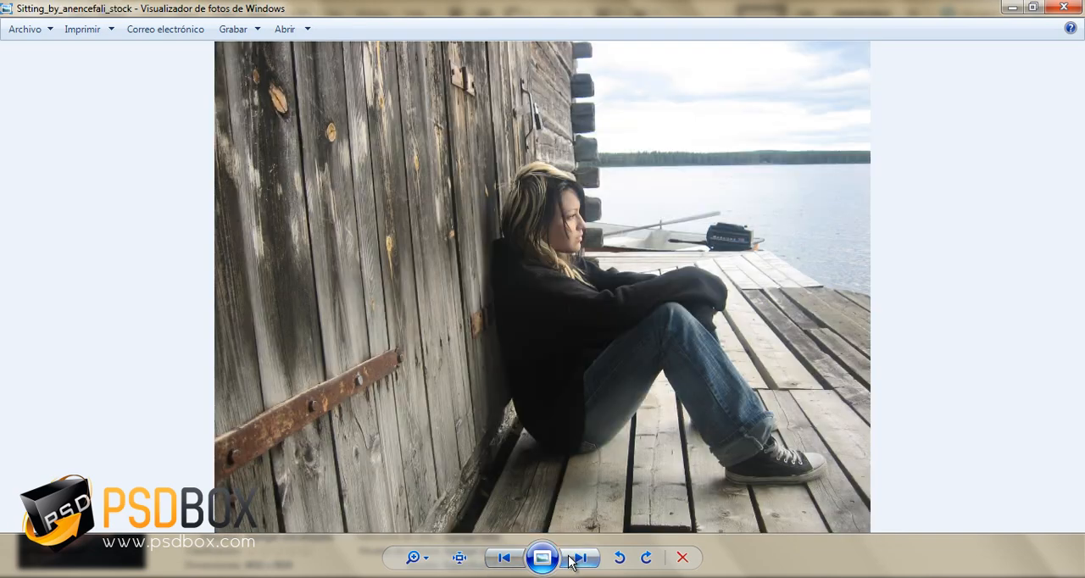
{"action": "left_click", "coordinate": [580, 557]}
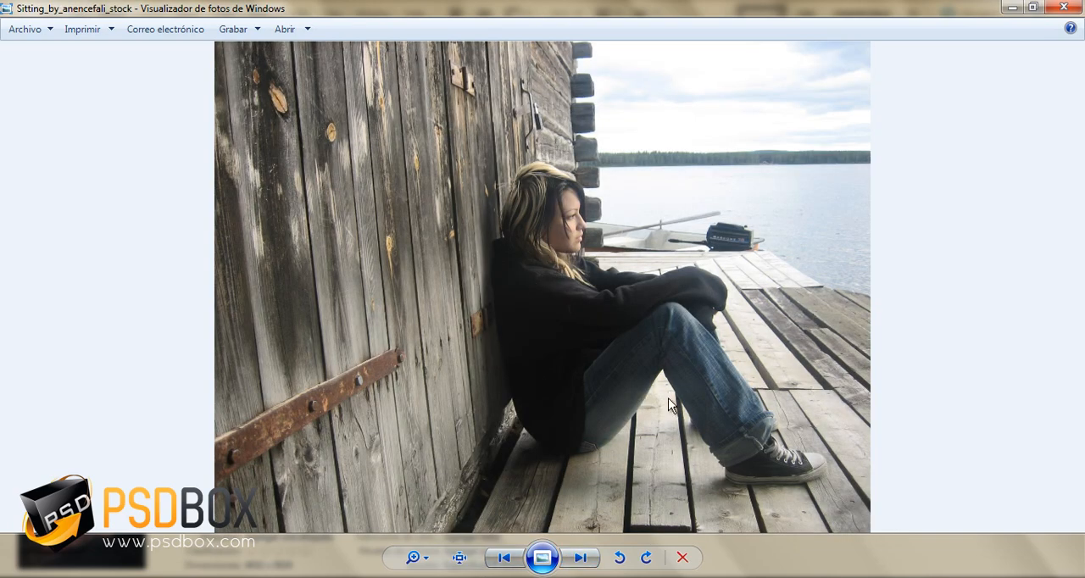
{"action": "left_click", "coordinate": [582, 560]}
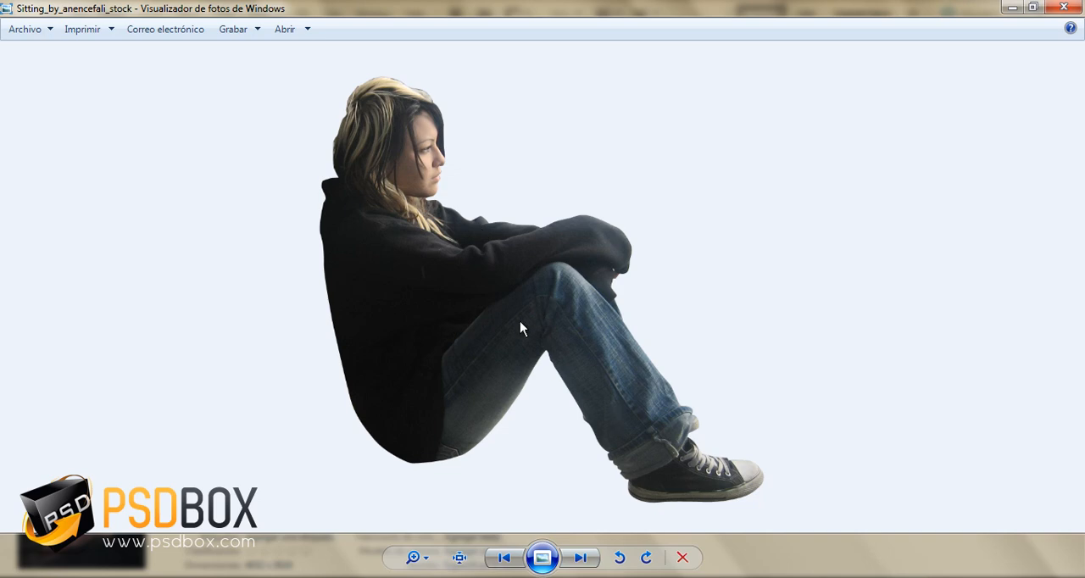
{"action": "left_click", "coordinate": [503, 557]}
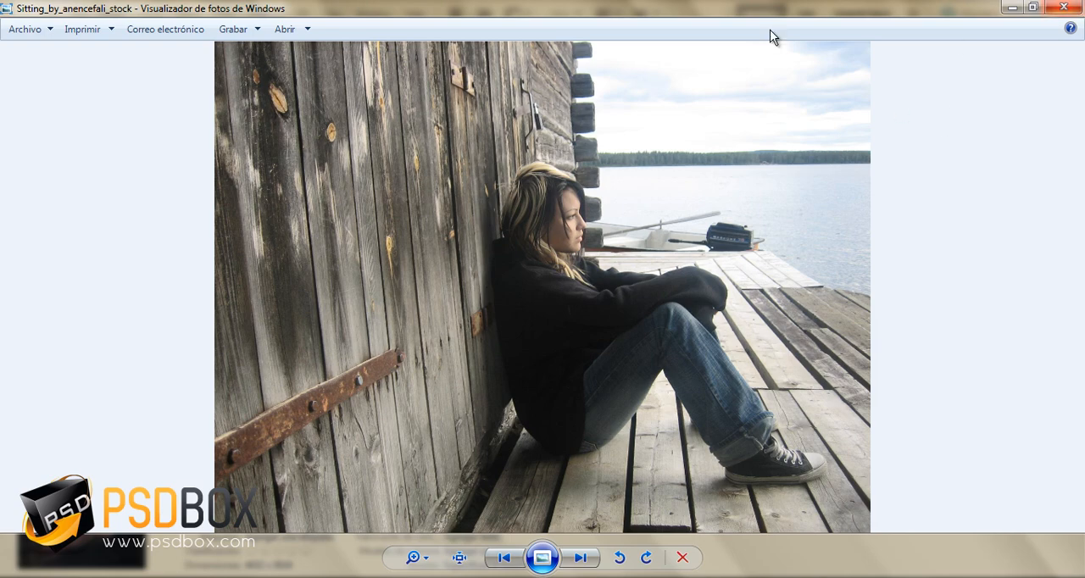
{"action": "left_click", "coordinate": [1078, 8]}
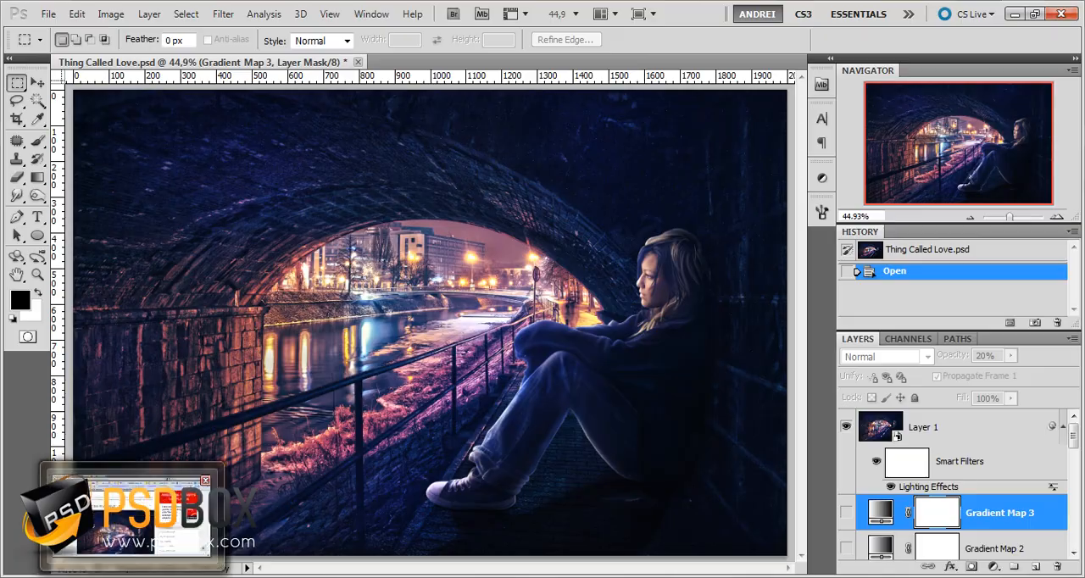
{"action": "left_click", "coordinate": [132, 576]}
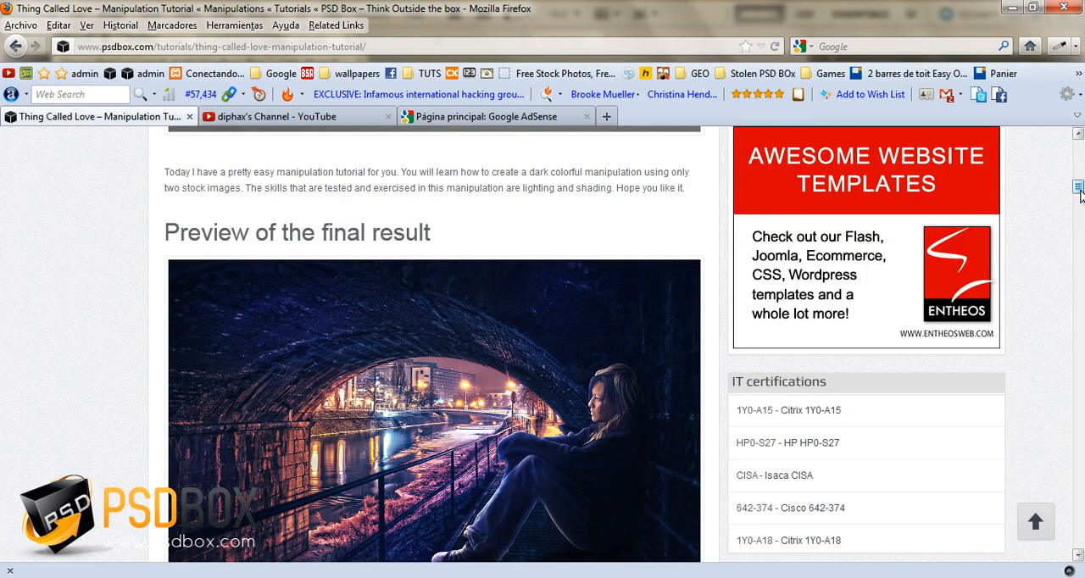
{"action": "scroll", "coordinate": [690, 331], "scroll_direction": "down", "scroll_amount": 15}
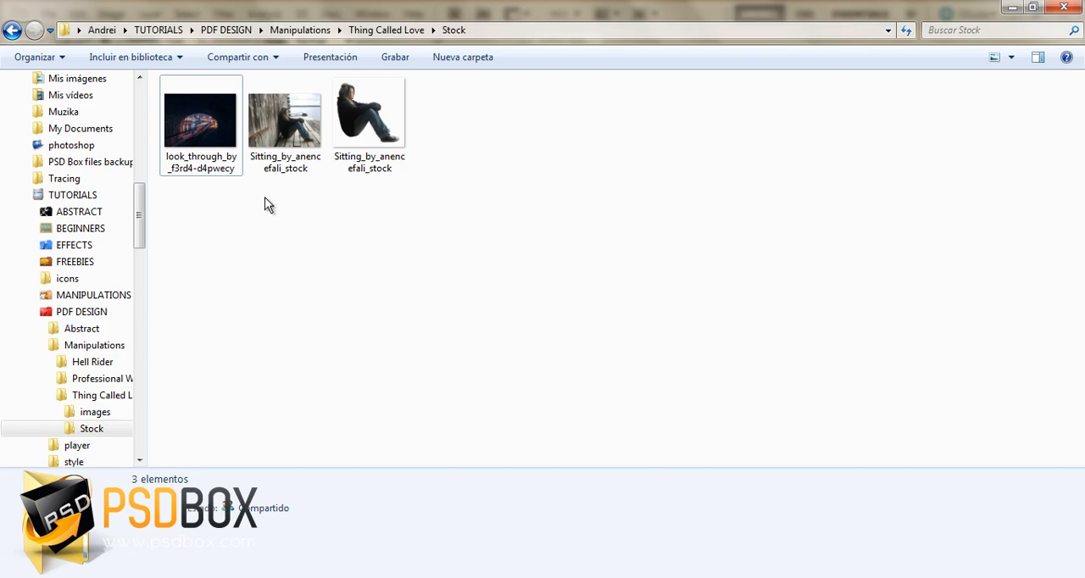
Open the tunnel stock photo look_through_by_f3rd4-d4pwecy from the Stock folder in Adobe Photoshop CS5
{"action": "left_click", "coordinate": [191, 119]}
{"action": "right_click", "coordinate": [199, 119]}
{"action": "mouse_move", "coordinate": [280, 317]}
{"action": "left_click", "coordinate": [650, 317]}
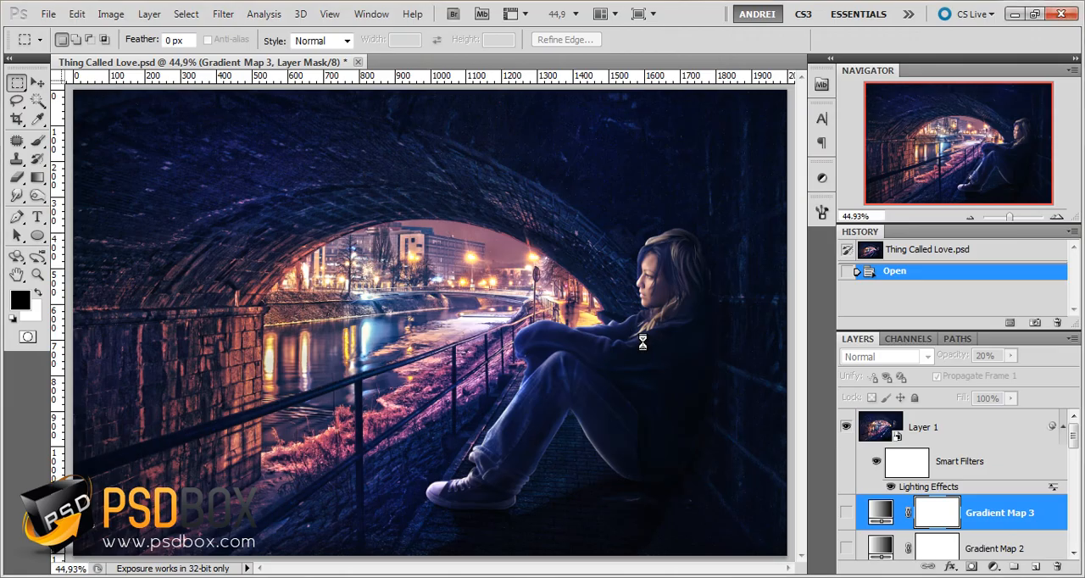
Resize the tunnel image to 2000 x 1500 pixels with proportions constrained
{"action": "key", "text": "ctrl+alt+i"}
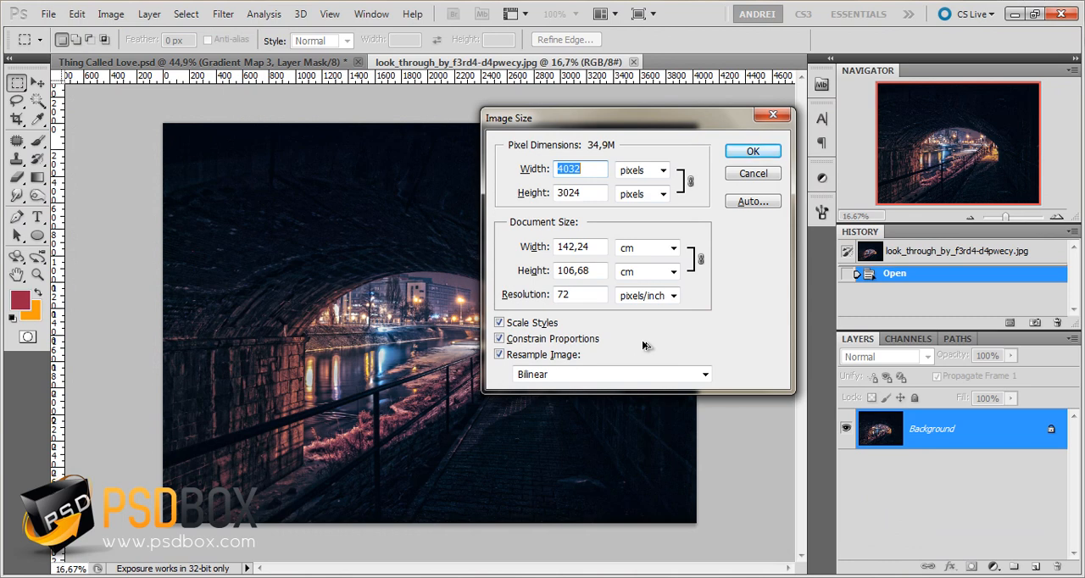
{"action": "type", "text": "2000"}
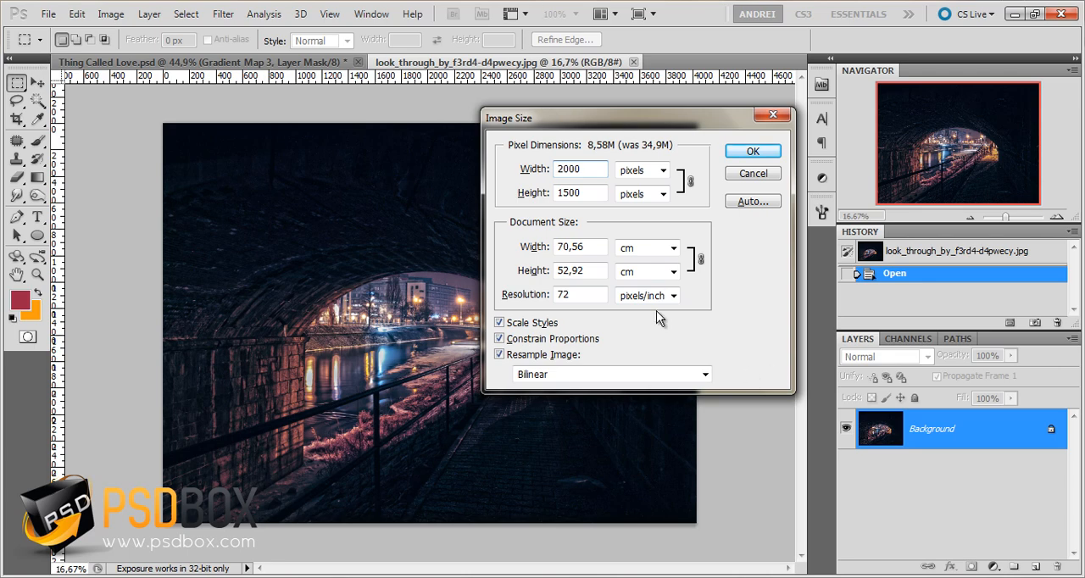
{"action": "left_click", "coordinate": [751, 153]}
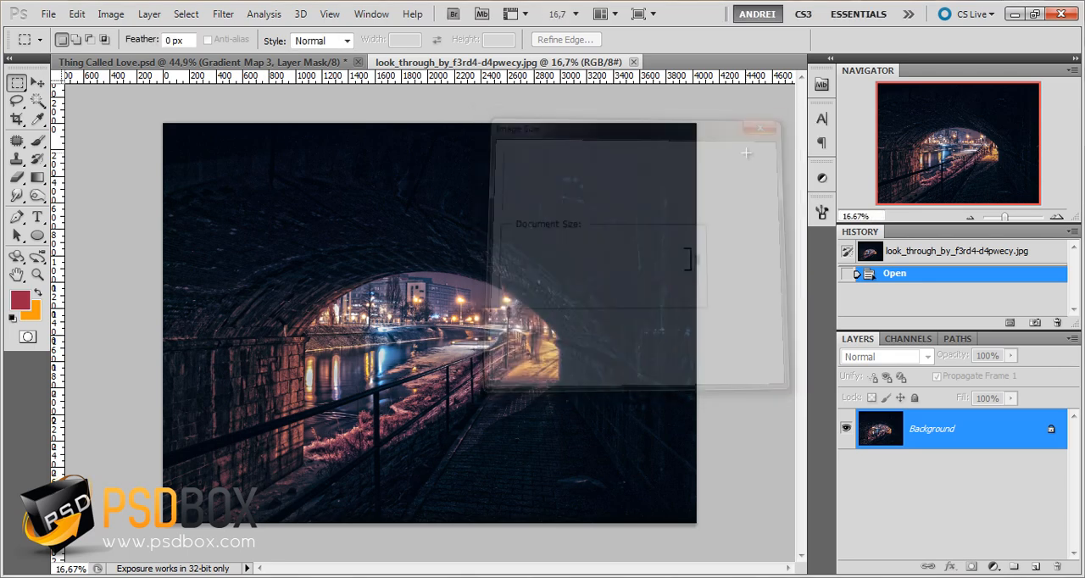
{"action": "key", "text": "ctrl+plus"}
{"action": "key", "text": "alt"}
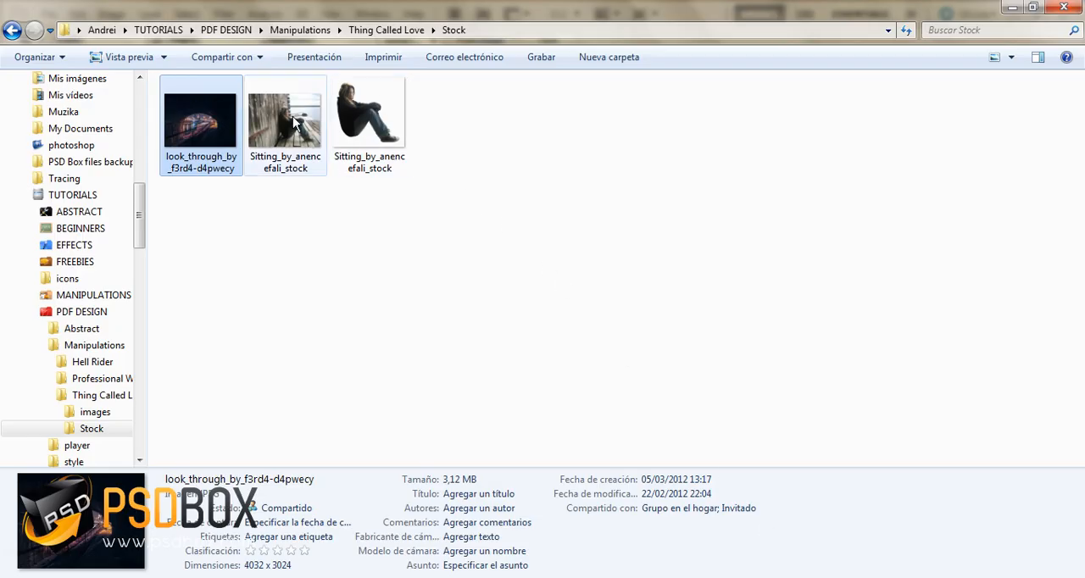
Crop a strip off the upper part of the tunnel image to give it a wider aspect ratio
{"action": "left_click", "coordinate": [293, 121]}
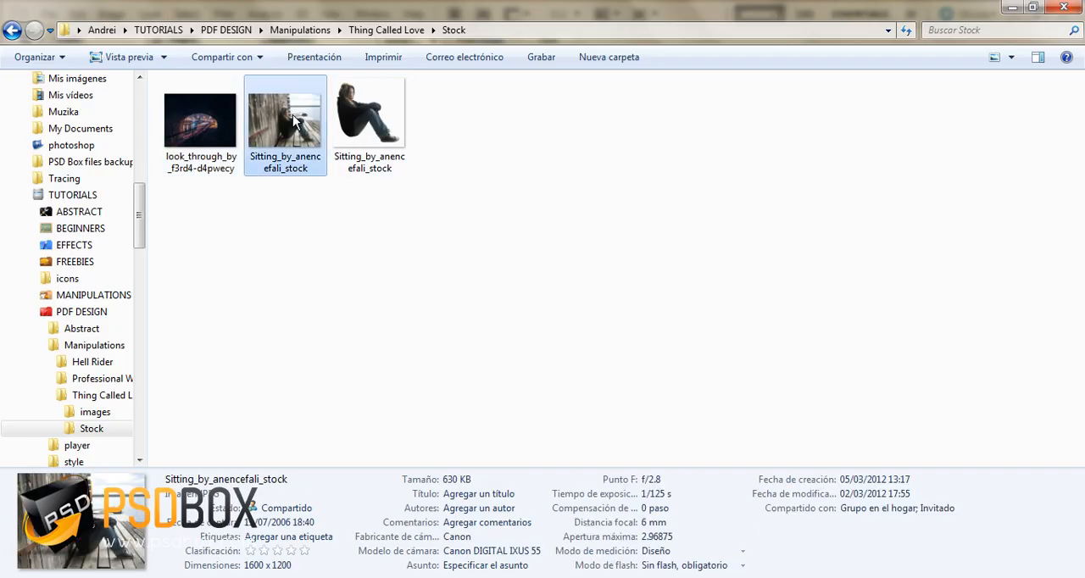
{"action": "mouse_move", "coordinate": [384, 134]}
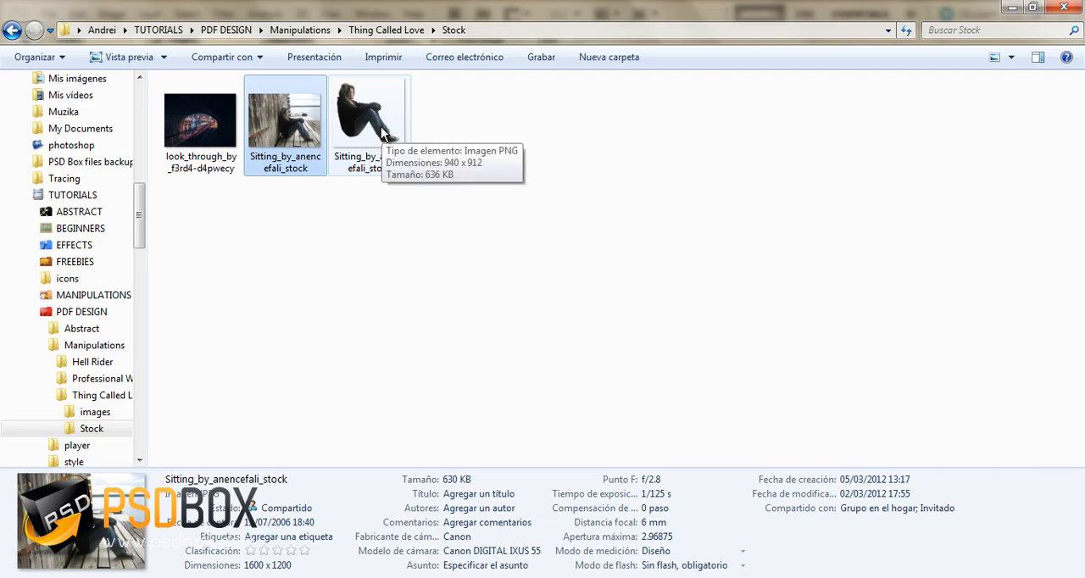
{"action": "key", "text": "alt+Tab"}
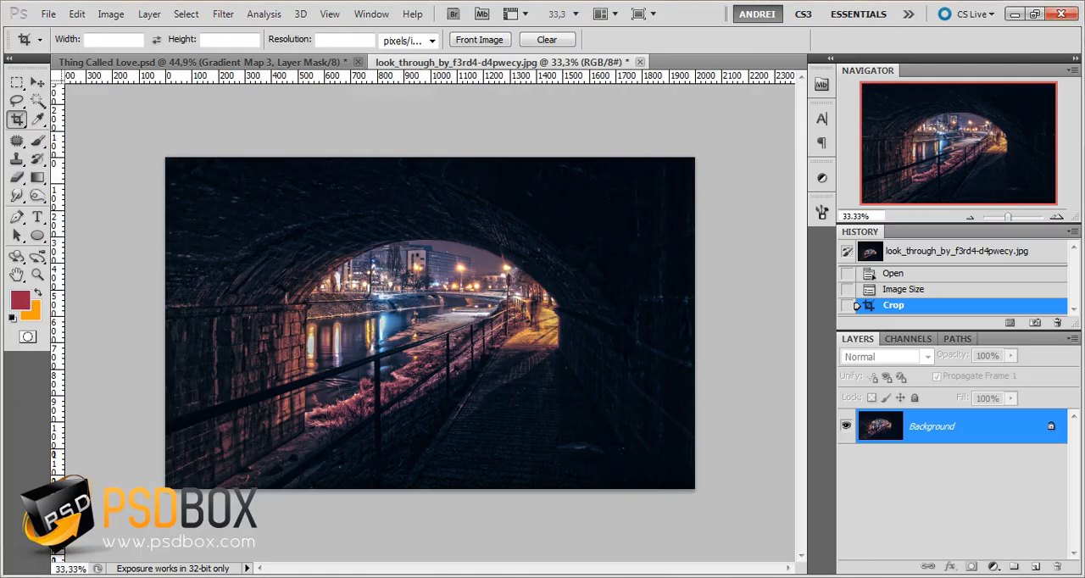
Open the cut-out PNG version of Sitting_by_anencefali_stock from the Stock folder in Adobe Photoshop CS5
{"action": "key", "text": "alt+Tab"}
{"action": "left_click", "coordinate": [371, 127]}
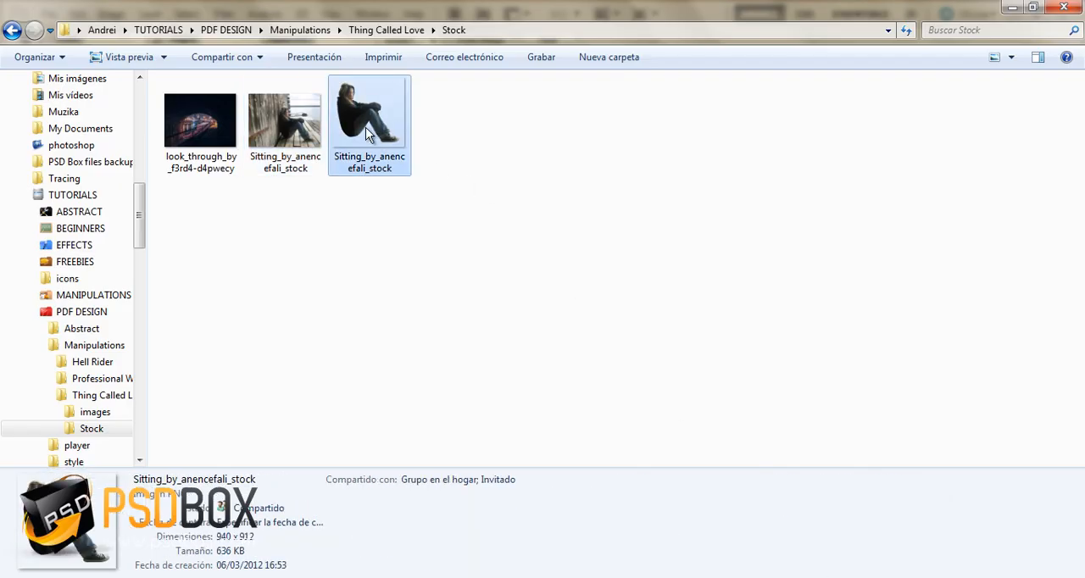
{"action": "right_click", "coordinate": [391, 126]}
{"action": "mouse_move", "coordinate": [501, 317]}
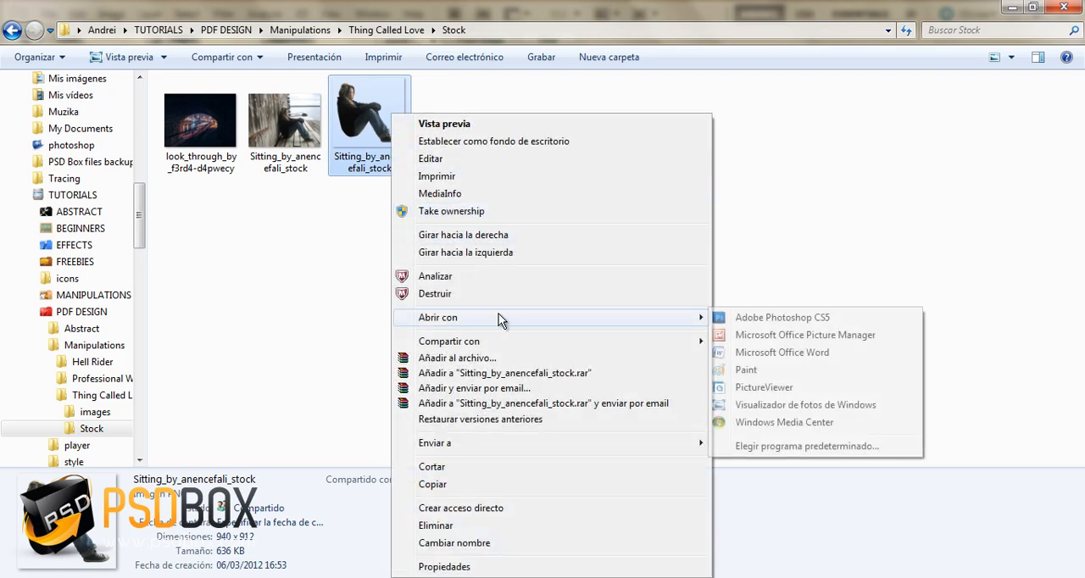
{"action": "left_click", "coordinate": [778, 322]}
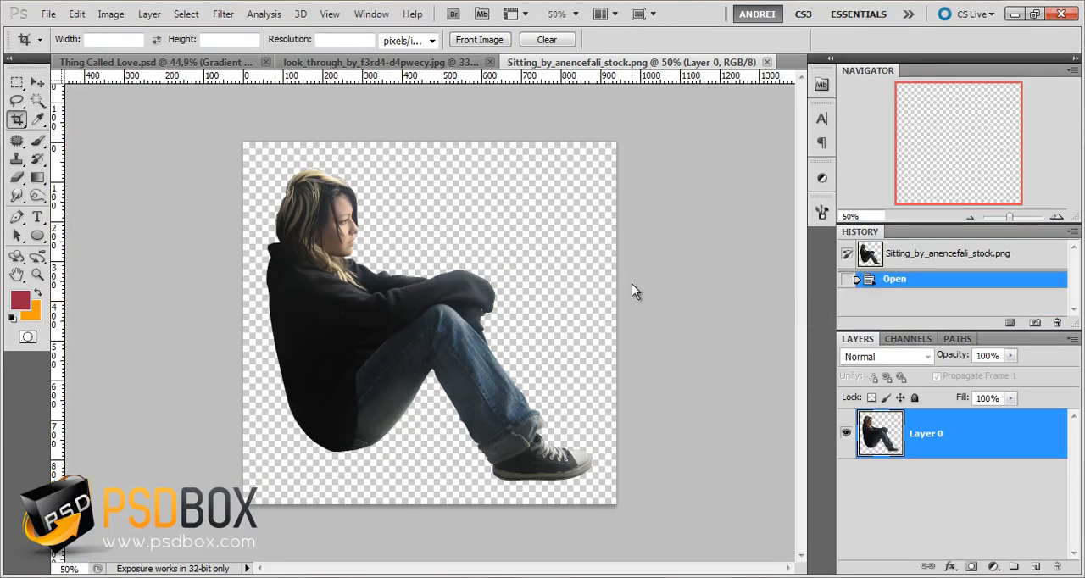
Copy the whole cut-out girl image and paste it as a new layer into the tunnel document
{"action": "left_click", "coordinate": [17, 83]}
{"action": "left_click_drag", "start_coordinate": [230, 135], "coordinate": [627, 517]}
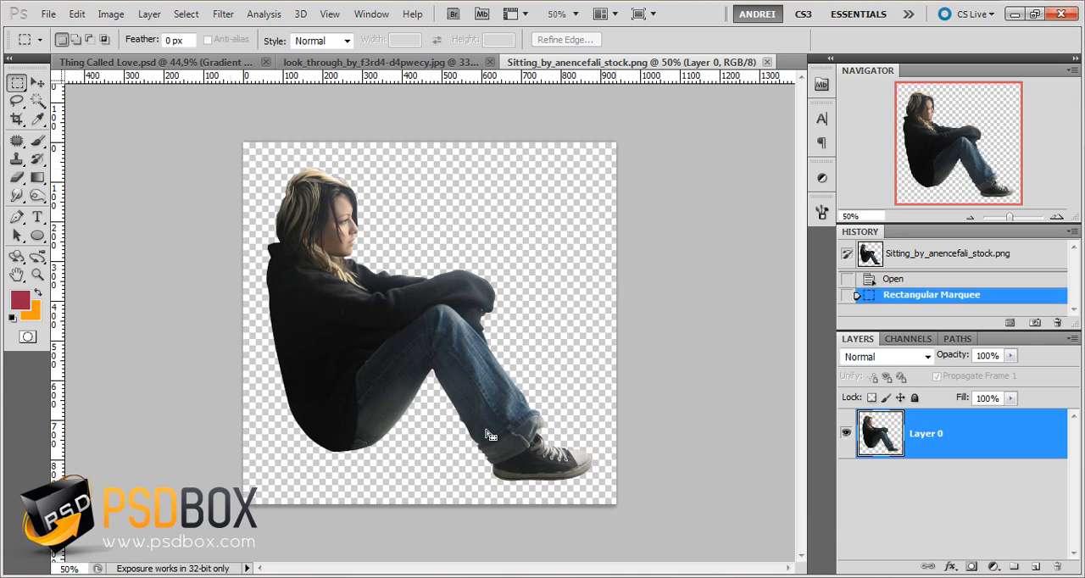
{"action": "right_click", "coordinate": [383, 322]}
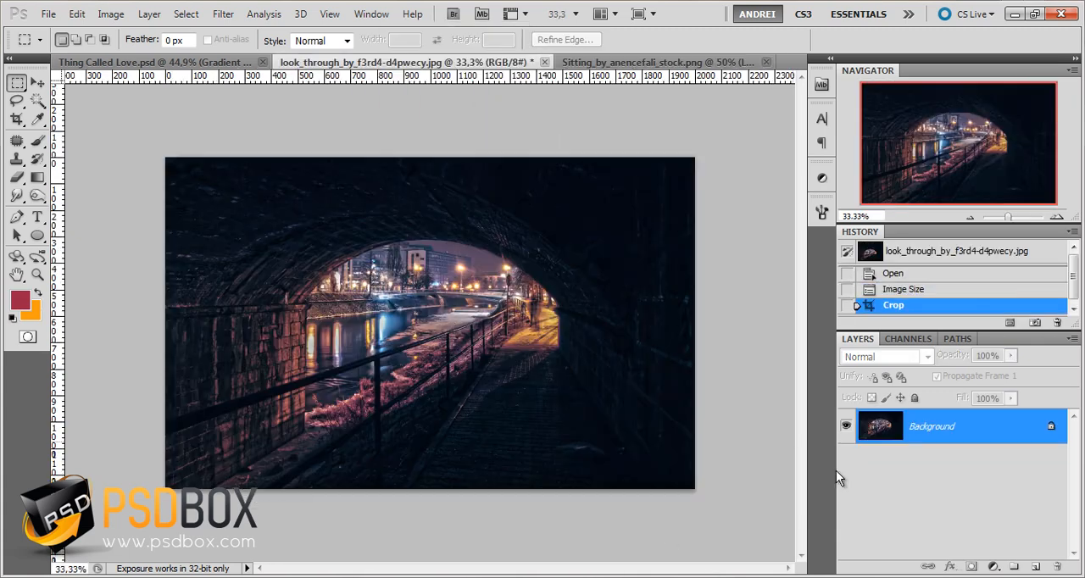
{"action": "right_click", "coordinate": [472, 316]}
{"action": "left_click", "coordinate": [77, 15]}
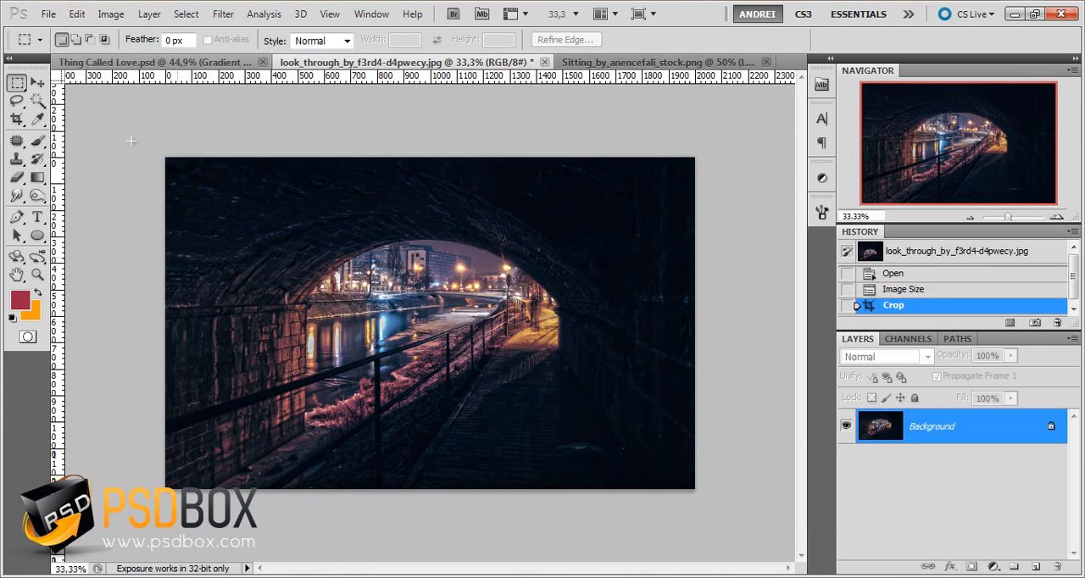
{"action": "left_click", "coordinate": [77, 15]}
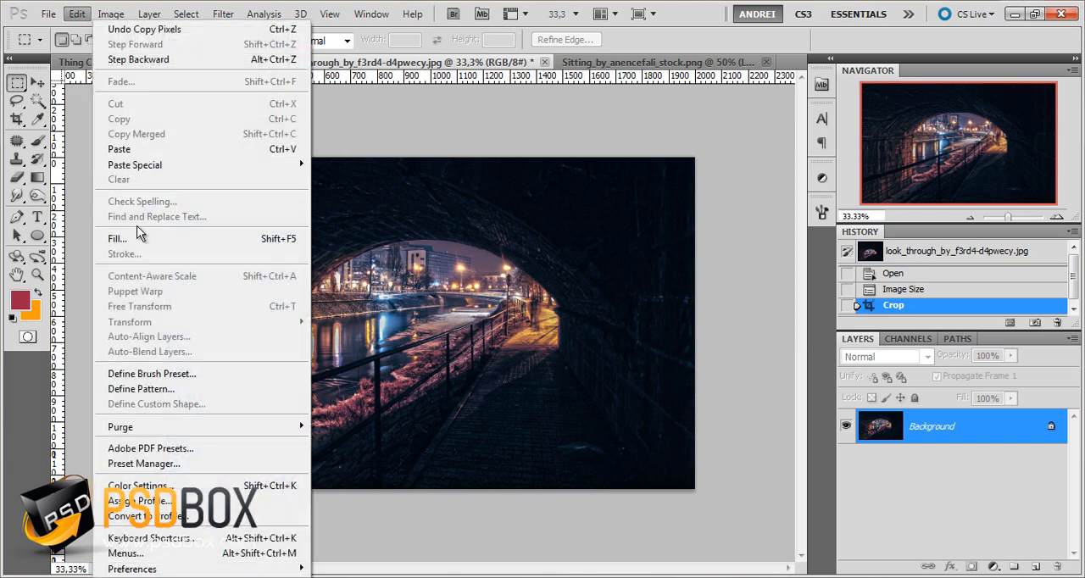
{"action": "left_click", "coordinate": [132, 149]}
Flip the pasted girl horizontally and place her sitting on the dark walkway against the tunnel's right wall
{"action": "left_click", "coordinate": [37, 83]}
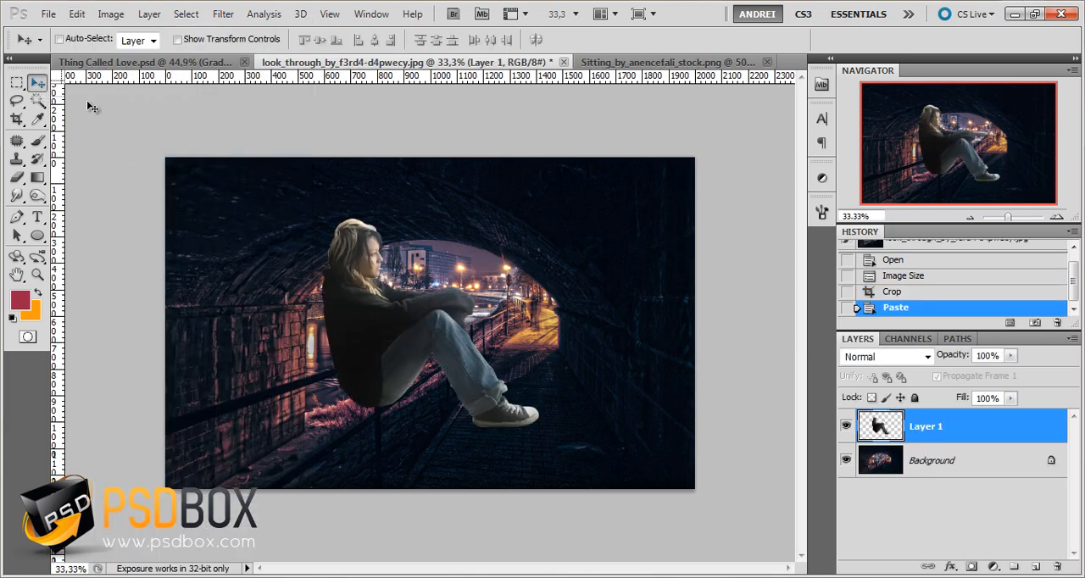
{"action": "key", "text": "ctrl+t"}
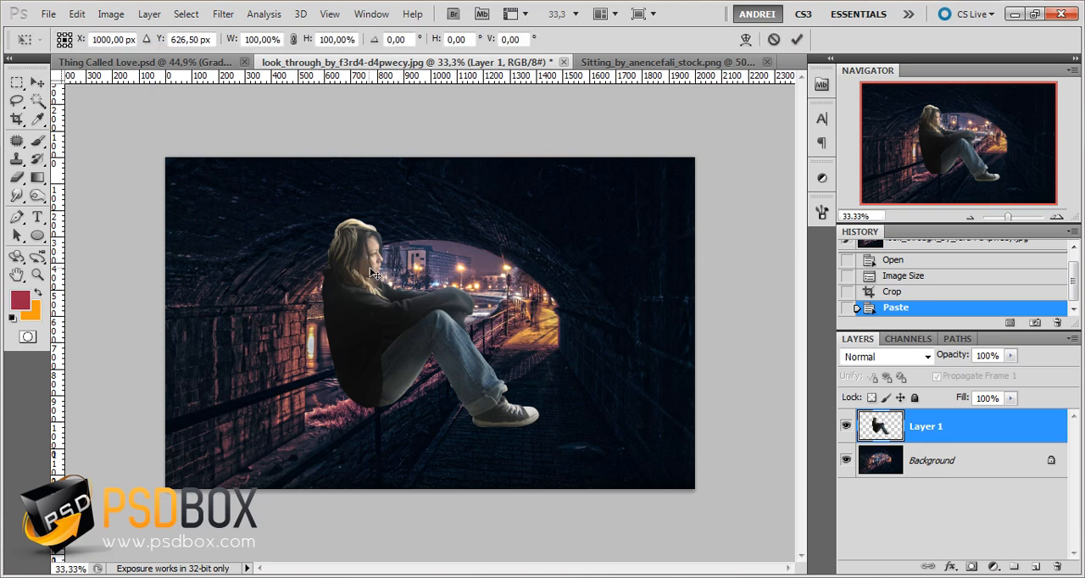
{"action": "right_click", "coordinate": [452, 341]}
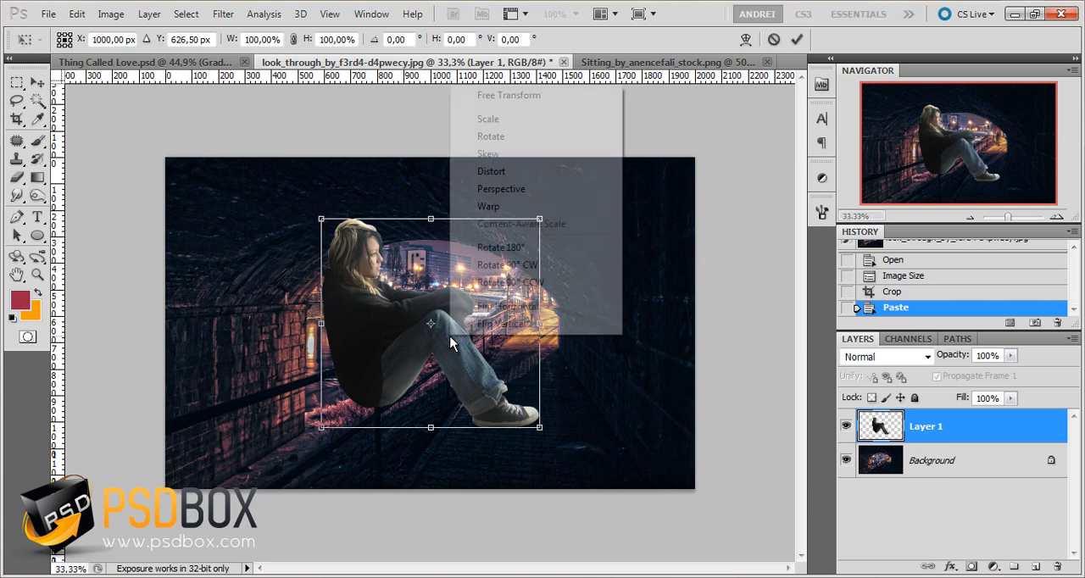
{"action": "left_click", "coordinate": [528, 313]}
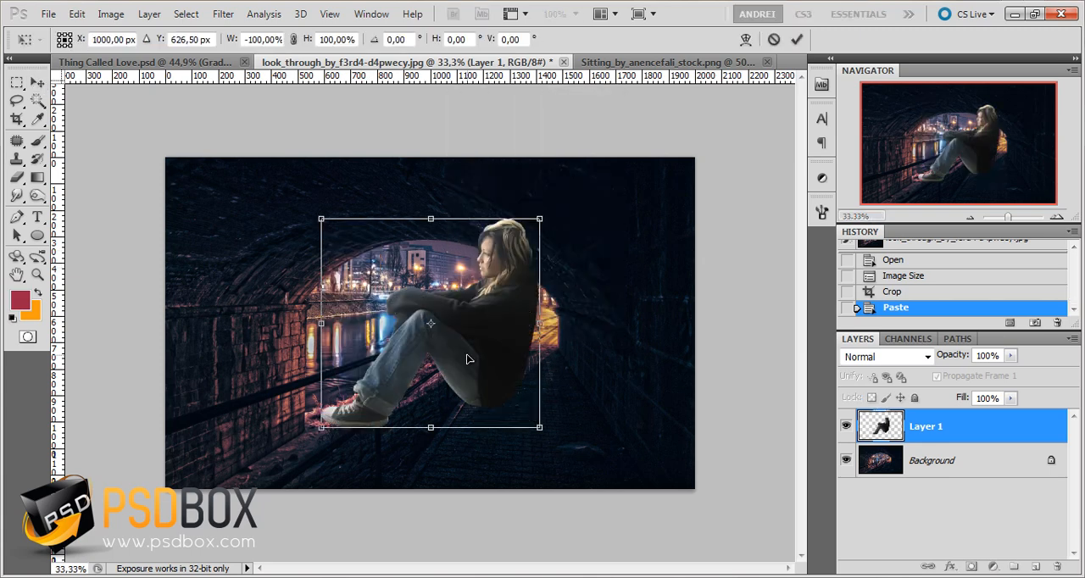
{"action": "left_click_drag", "start_coordinate": [470, 359], "coordinate": [561, 376]}
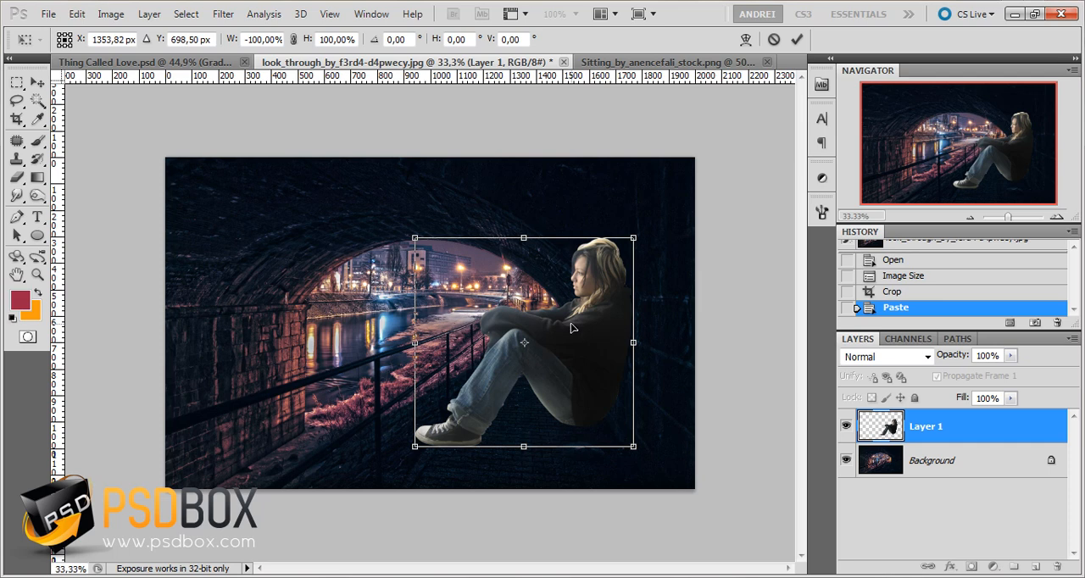
{"action": "left_click_drag", "start_coordinate": [571, 376], "coordinate": [579, 404]}
{"action": "key", "text": "Return"}
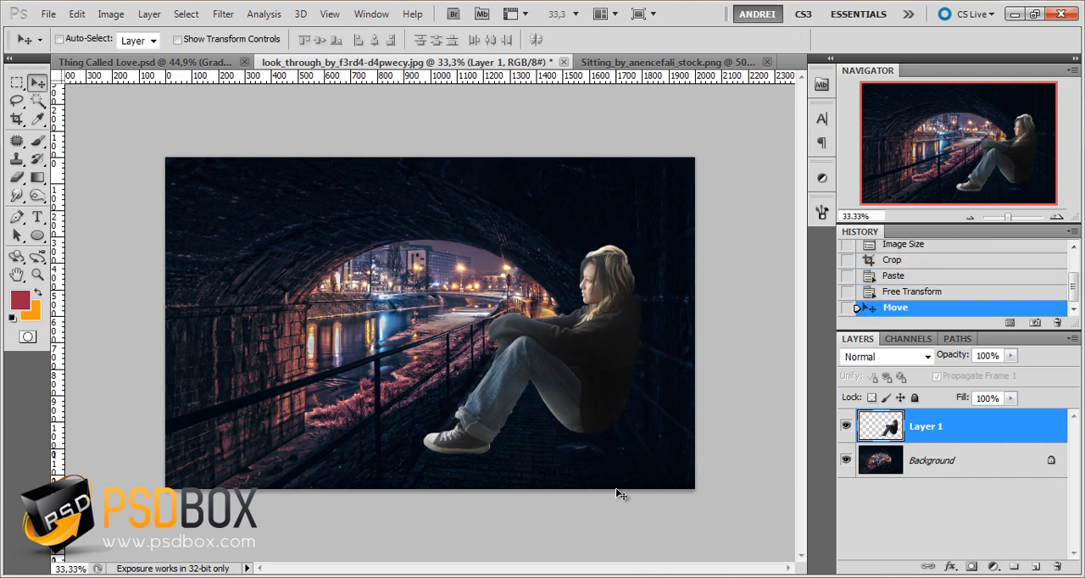
Rename the pasted girl's layer as Girl
{"action": "double_click", "coordinate": [925, 426]}
{"action": "type", "text": "G"}
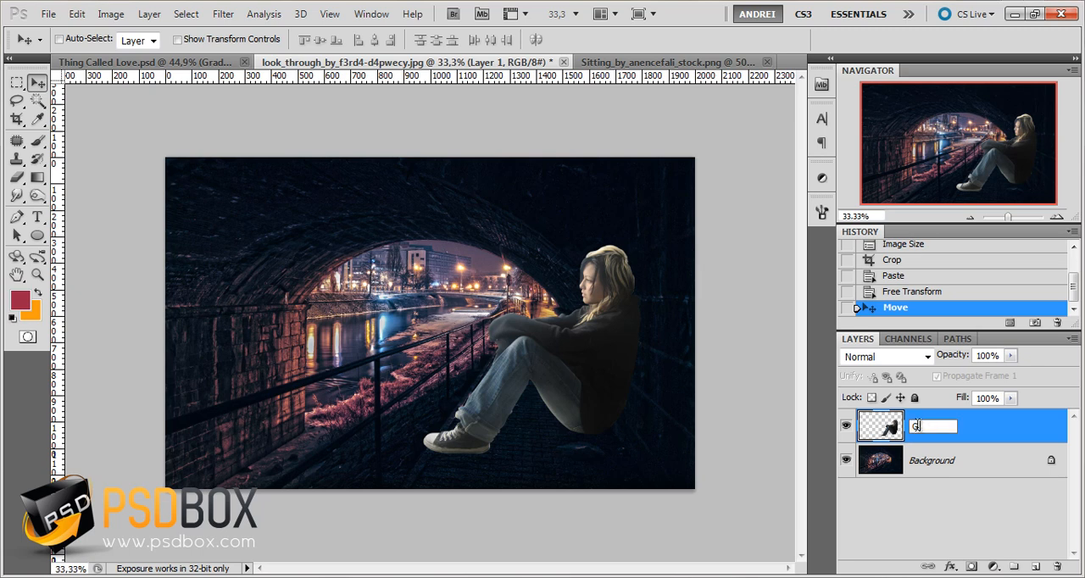
{"action": "type", "text": "irl"}
{"action": "key", "text": "Return"}
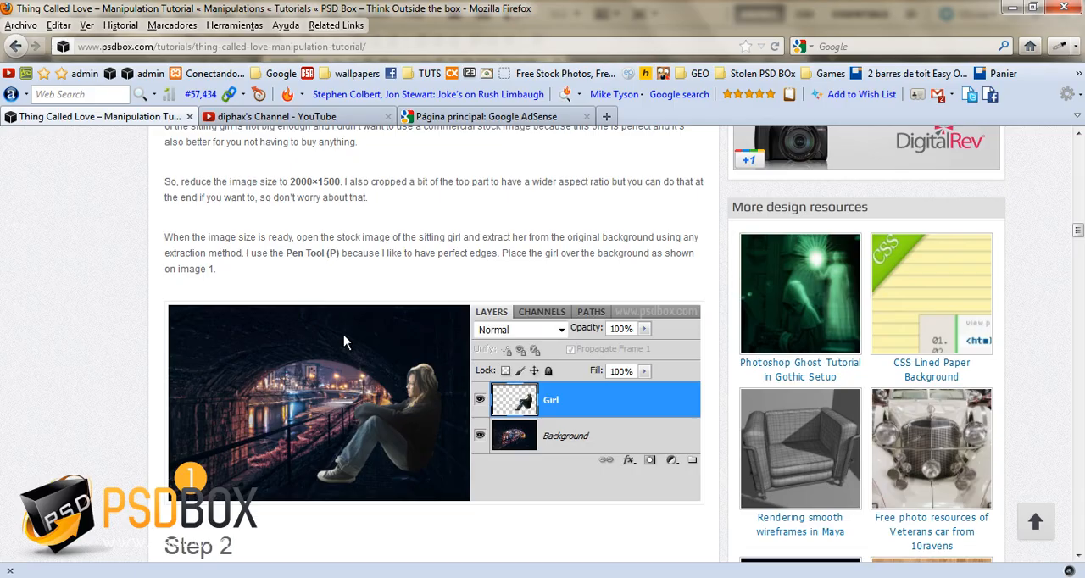
Read Step 1 and Step 2 of the Thing Called Love tutorial page, including the instructions for the girl's shadow
{"action": "scroll", "coordinate": [330, 288], "scroll_direction": "up", "scroll_amount": 4}
{"action": "scroll", "coordinate": [330, 288], "scroll_direction": "down", "scroll_amount": 2}
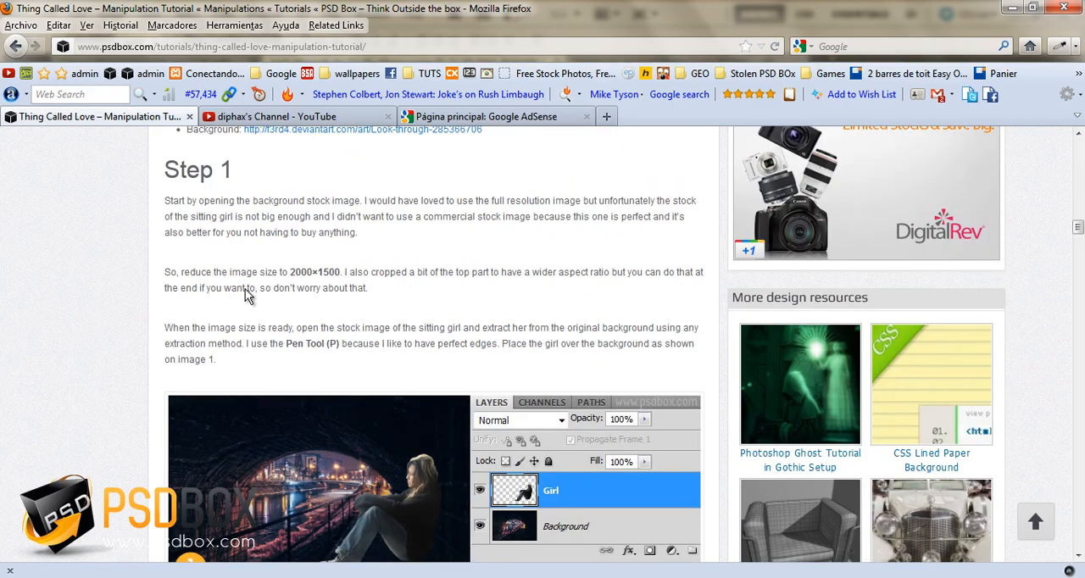
{"action": "scroll", "coordinate": [254, 297], "scroll_direction": "down", "scroll_amount": 4}
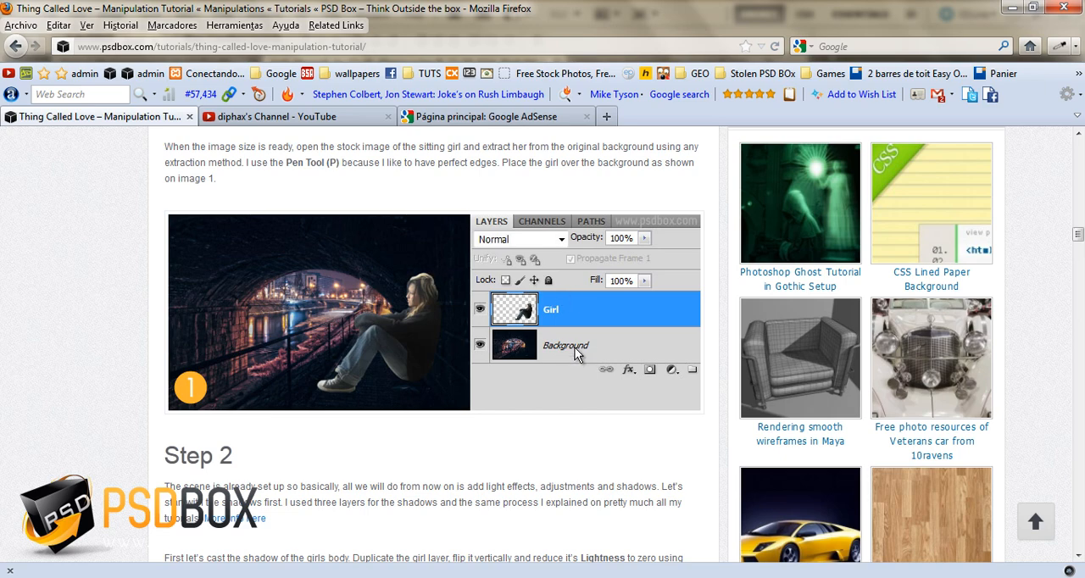
{"action": "scroll", "coordinate": [509, 310], "scroll_direction": "down", "scroll_amount": 4}
{"action": "scroll", "coordinate": [510, 310], "scroll_direction": "down", "scroll_amount": 2}
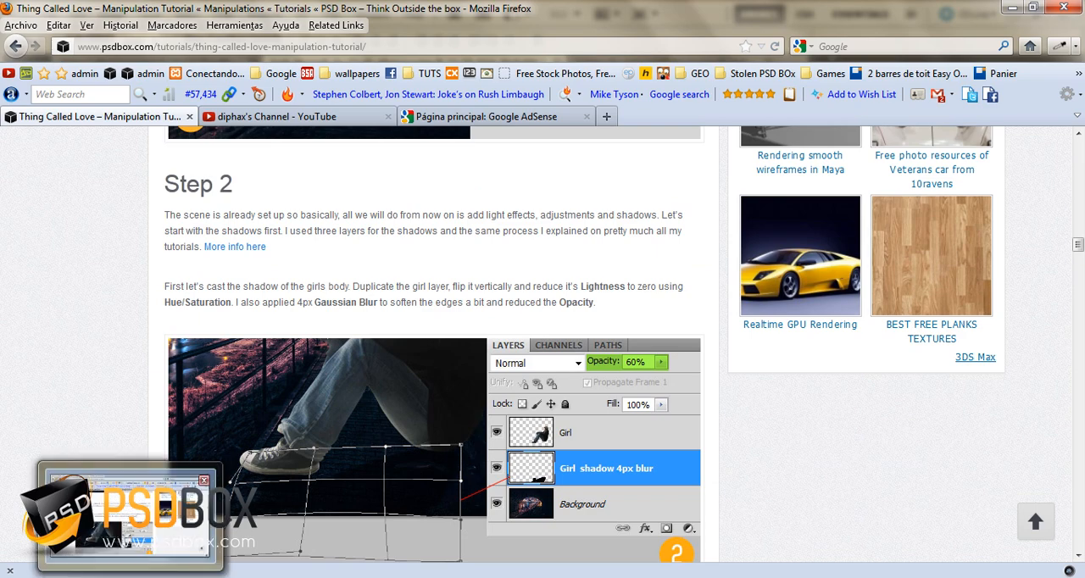
Switch back to Photoshop and duplicate the Girl layer, placing the copy directly beneath the original
{"action": "left_click", "coordinate": [131, 577]}
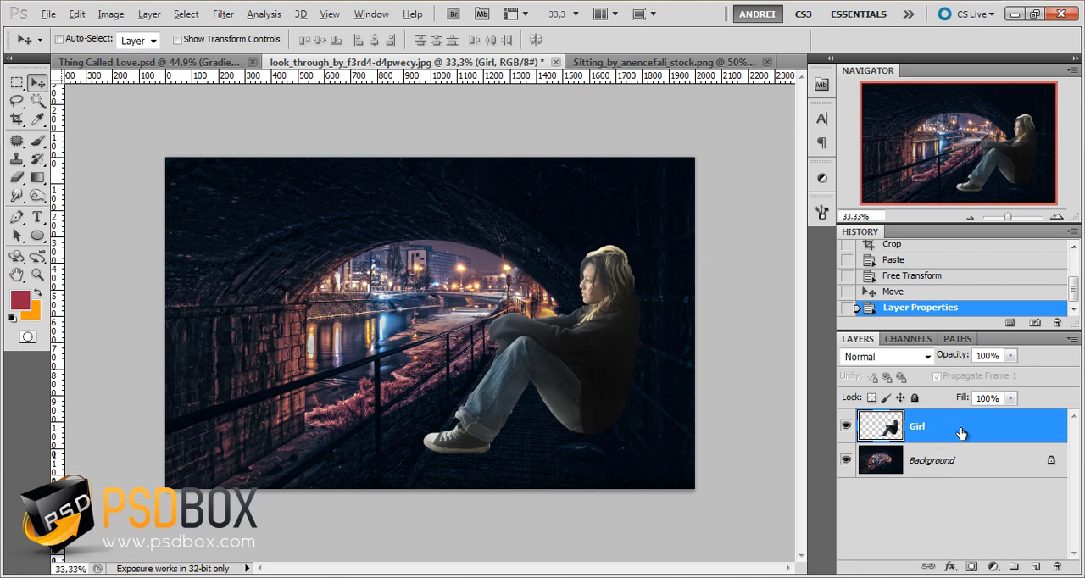
{"action": "left_click_drag", "start_coordinate": [964, 435], "coordinate": [973, 443]}
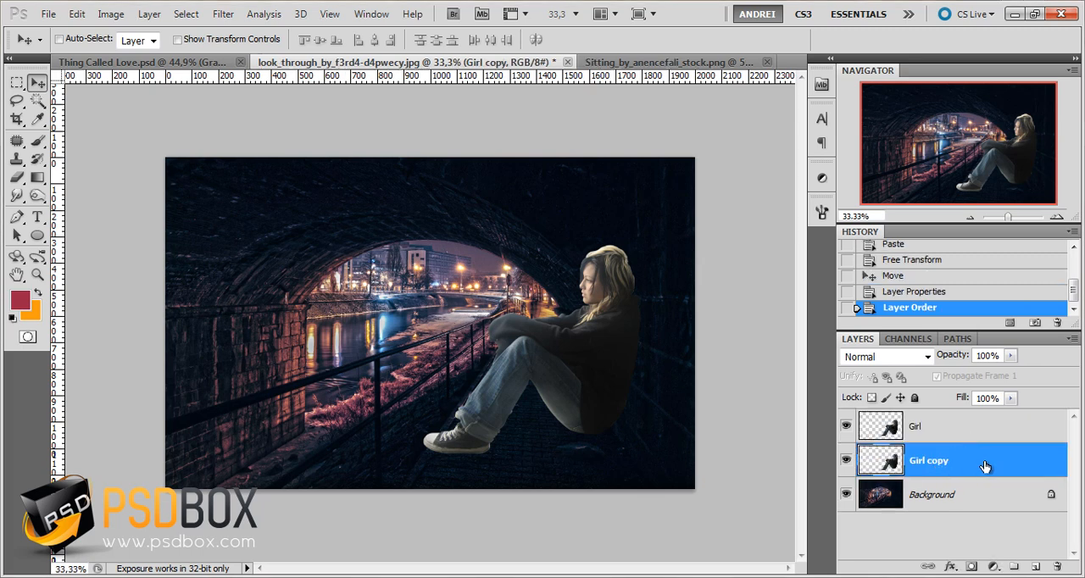
Turn the Girl copy layer into a black silhouette using Hue/Saturation with Lightness at -100
{"action": "left_click", "coordinate": [119, 19]}
{"action": "mouse_move", "coordinate": [161, 53]}
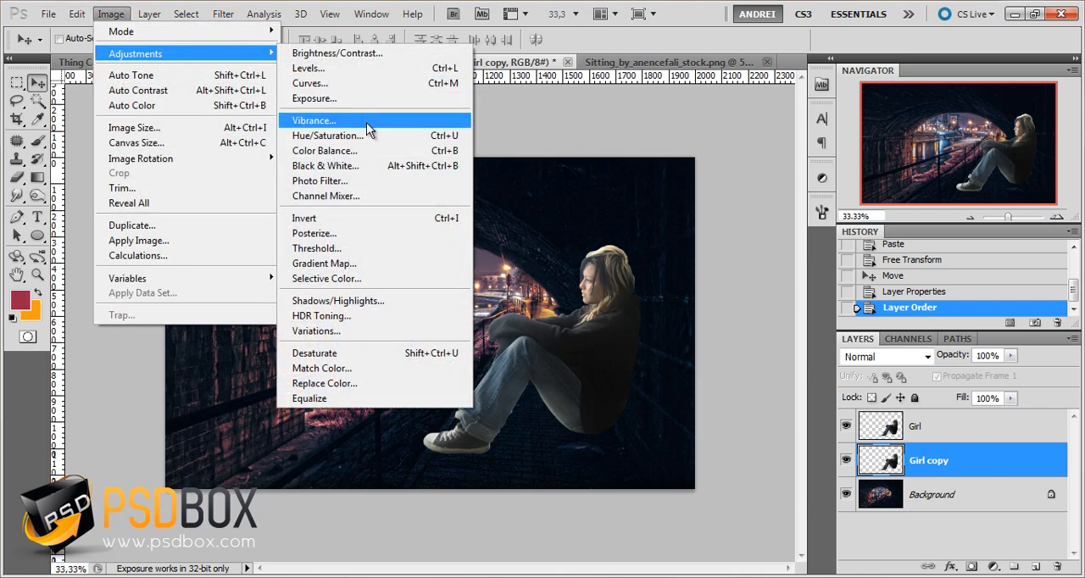
{"action": "left_click", "coordinate": [354, 137]}
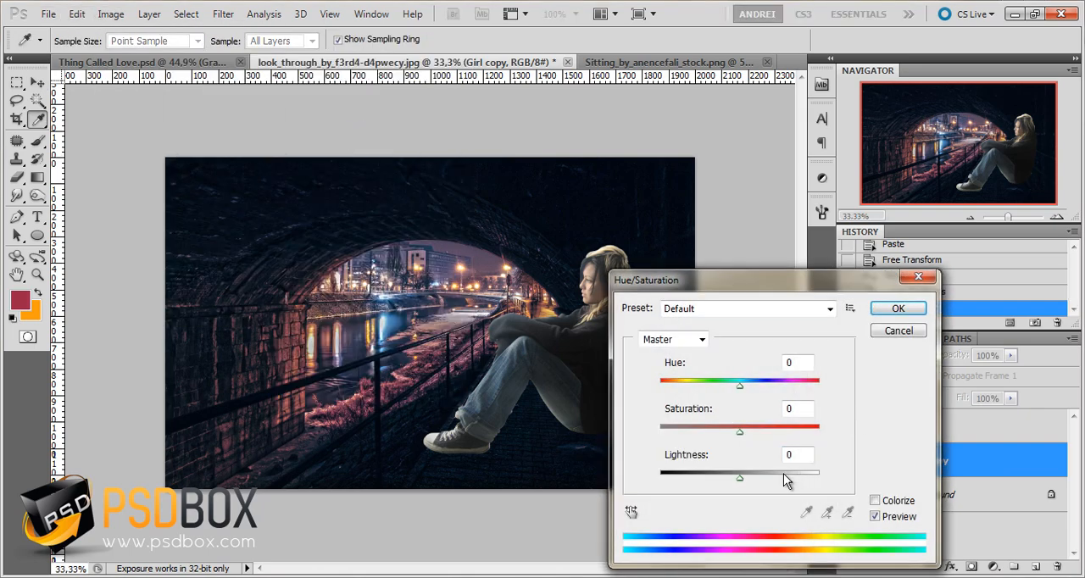
{"action": "left_click_drag", "start_coordinate": [740, 481], "coordinate": [629, 489]}
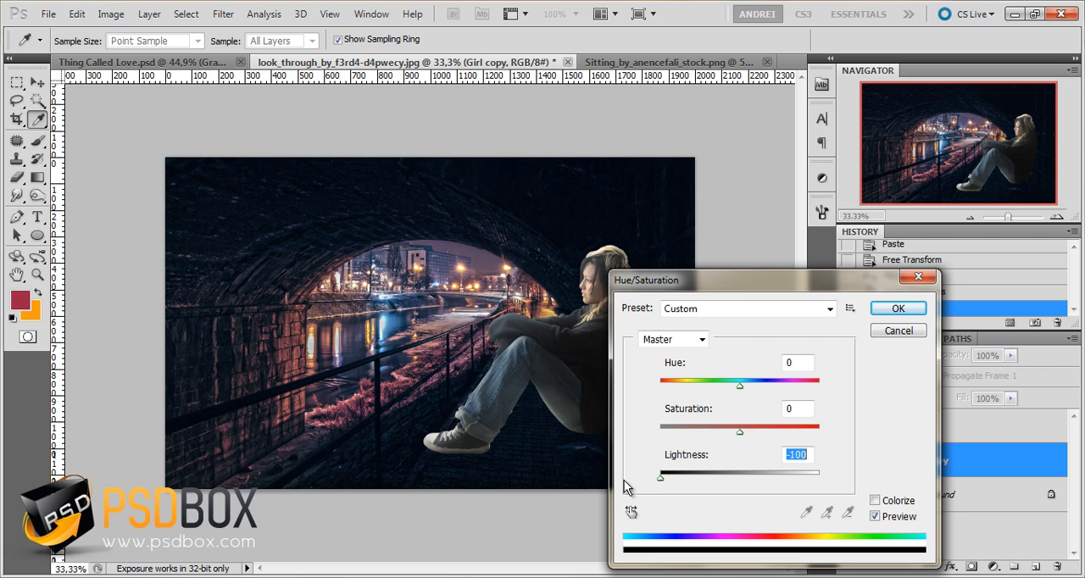
{"action": "left_click", "coordinate": [901, 310]}
Temporarily hide the Girl layer to check the black silhouette beneath it
{"action": "left_click", "coordinate": [875, 434]}
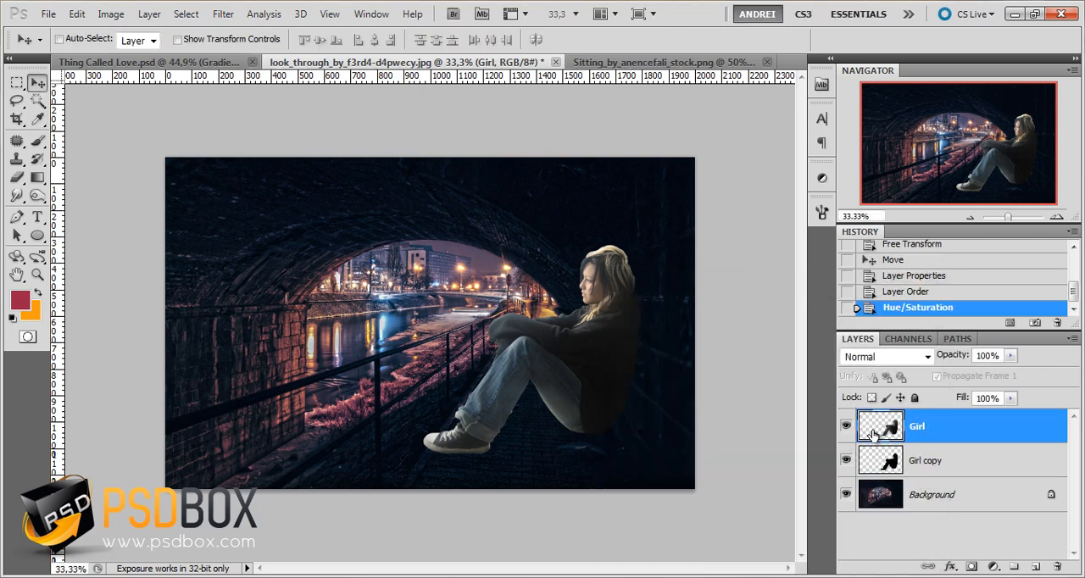
{"action": "left_click", "coordinate": [846, 428]}
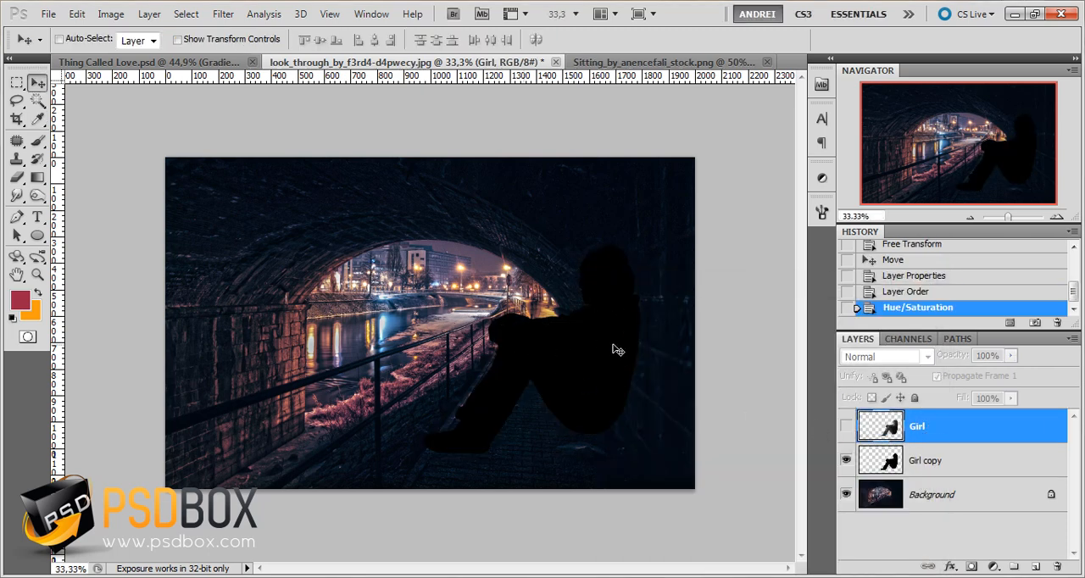
{"action": "left_click", "coordinate": [846, 426]}
Flip the Girl copy silhouette vertically and move it straight down so it lies beneath the girl's shoe and hips
{"action": "left_click", "coordinate": [958, 469]}
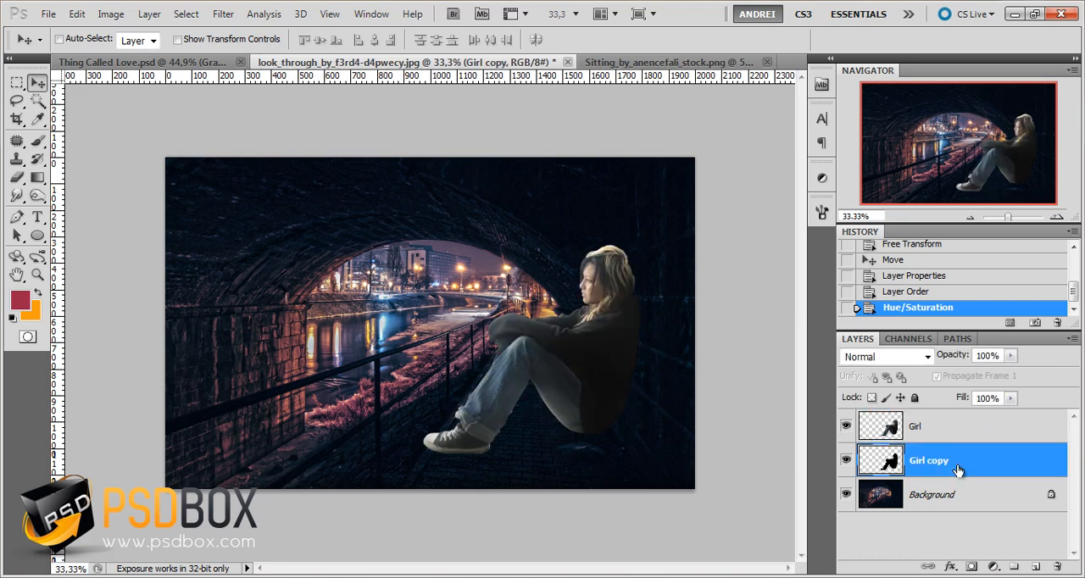
{"action": "left_click", "coordinate": [76, 13]}
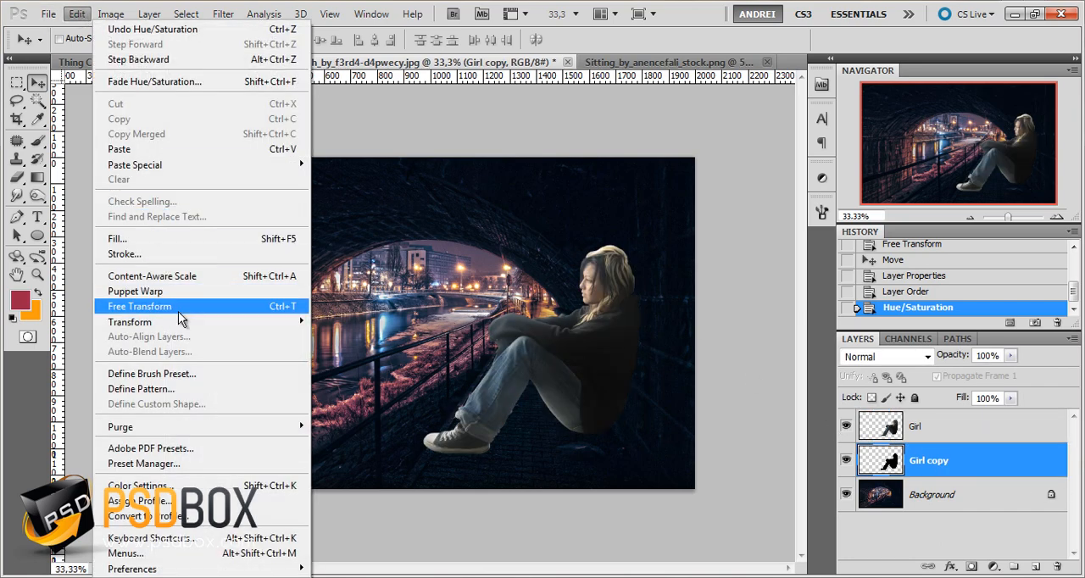
{"action": "mouse_move", "coordinate": [187, 322]}
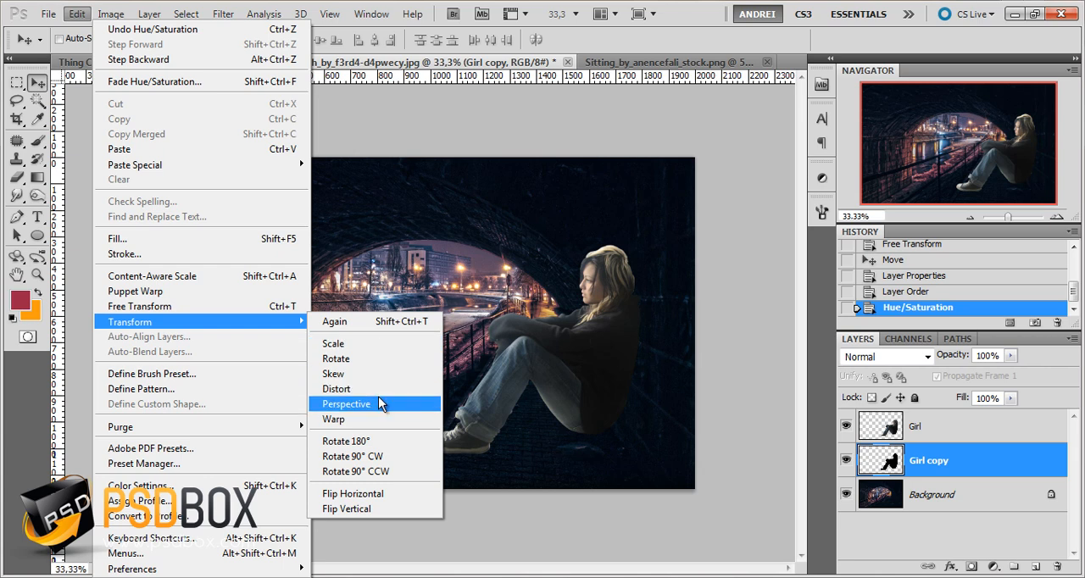
{"action": "left_click", "coordinate": [363, 509]}
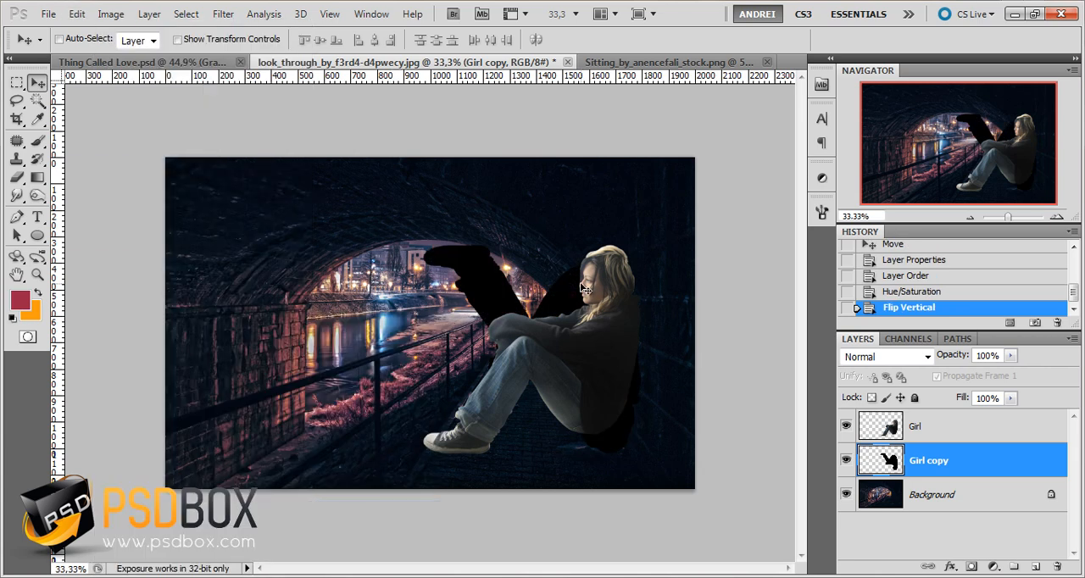
{"action": "left_click_drag", "start_coordinate": [585, 290], "coordinate": [584, 447]}
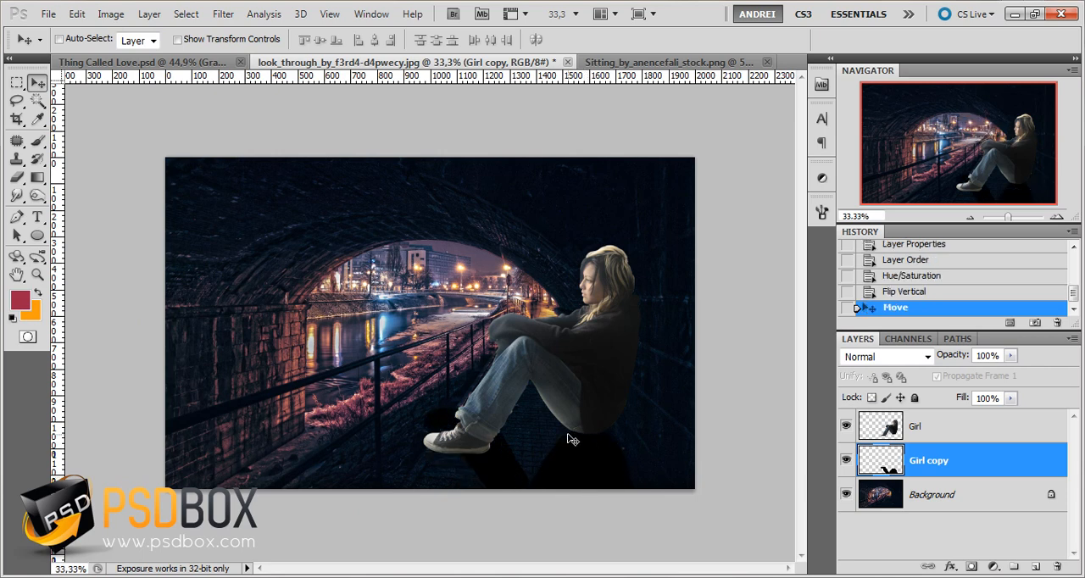
Distort the flipped silhouette with its lower edge pulled up and leftward, to about 73% height and an 18.4° slant
{"action": "key", "text": "ctrl+t"}
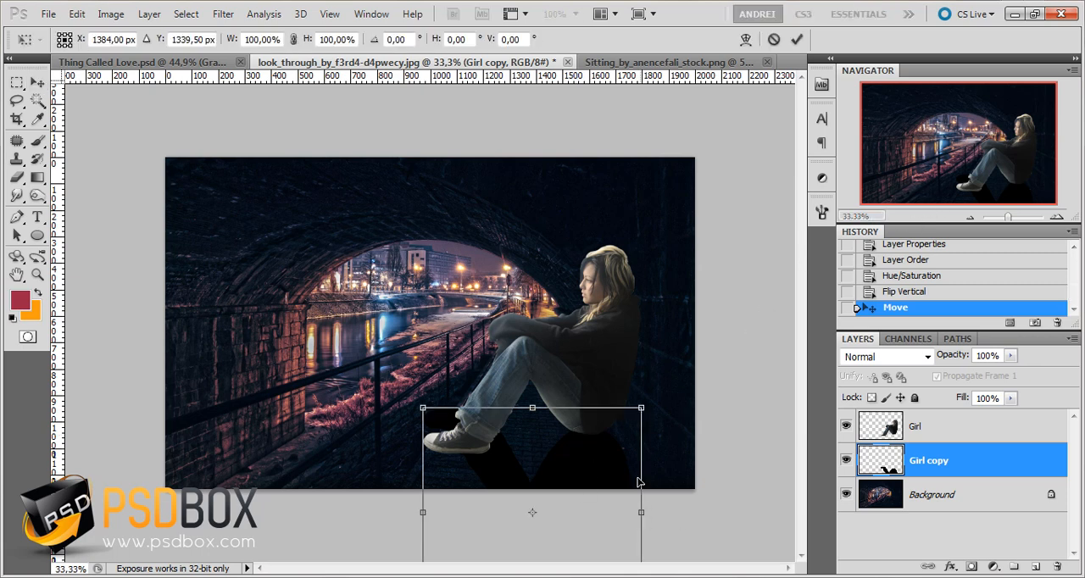
{"action": "key", "text": "ctrl+minus"}
{"action": "right_click", "coordinate": [548, 428]}
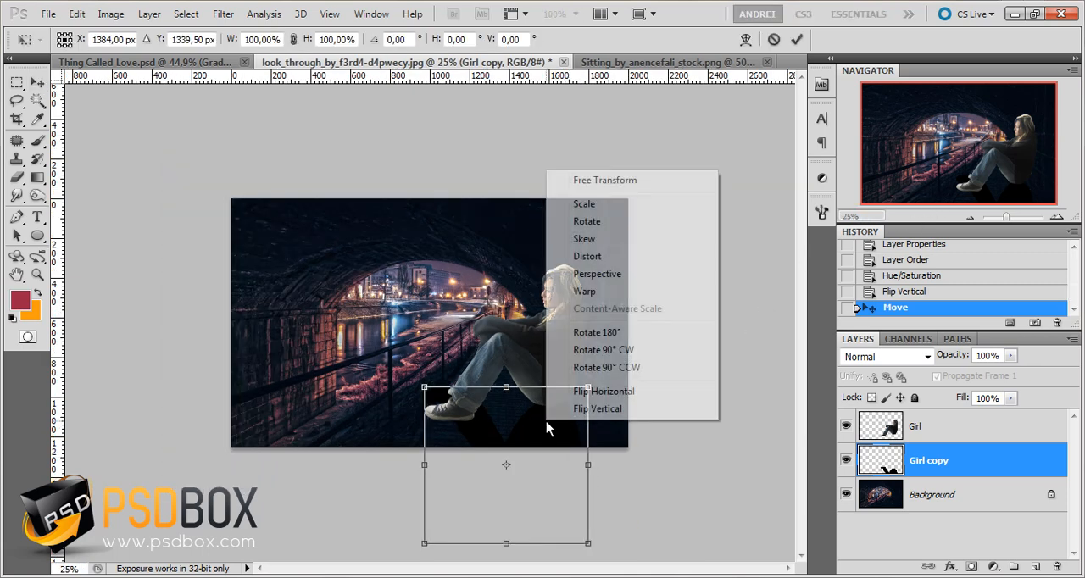
{"action": "left_click", "coordinate": [595, 258]}
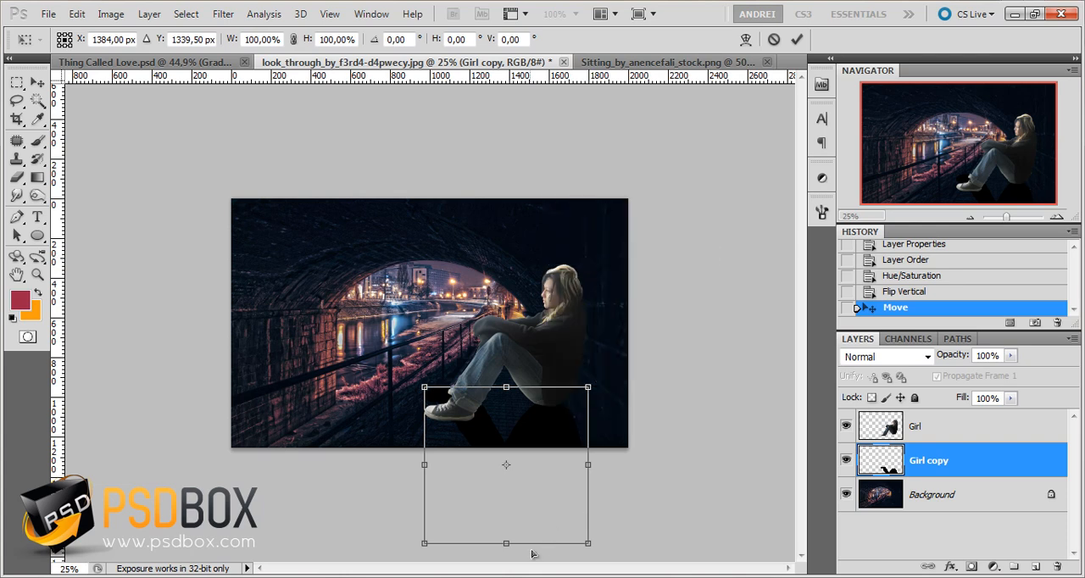
{"action": "left_click_drag", "start_coordinate": [506, 544], "coordinate": [470, 506]}
Warp the slanted silhouette so its upper edge sits just beneath the sole of the shoe and the hips, and apply the transform
{"action": "right_click", "coordinate": [500, 408]}
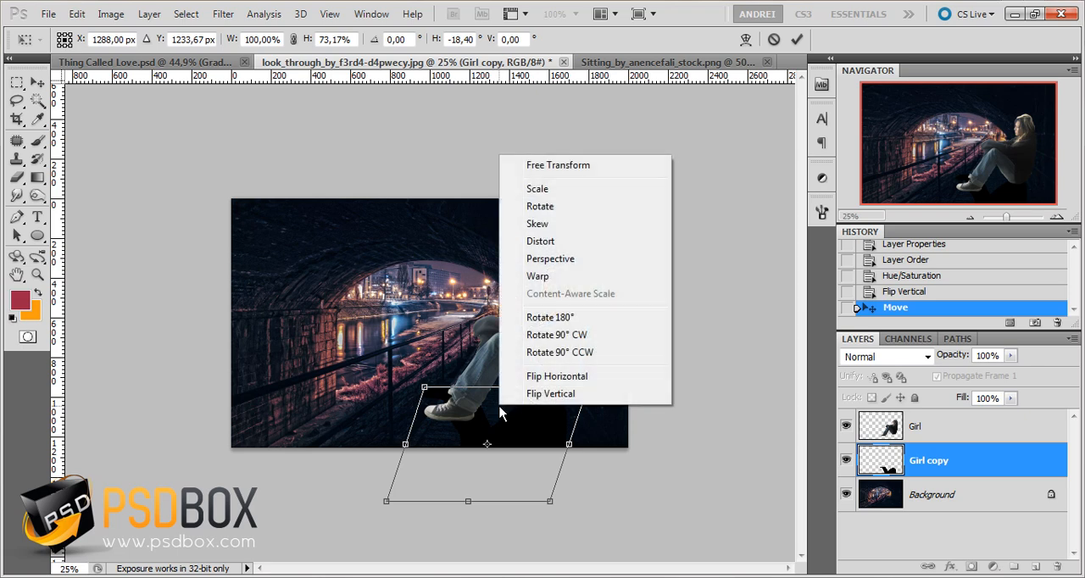
{"action": "left_click", "coordinate": [539, 276]}
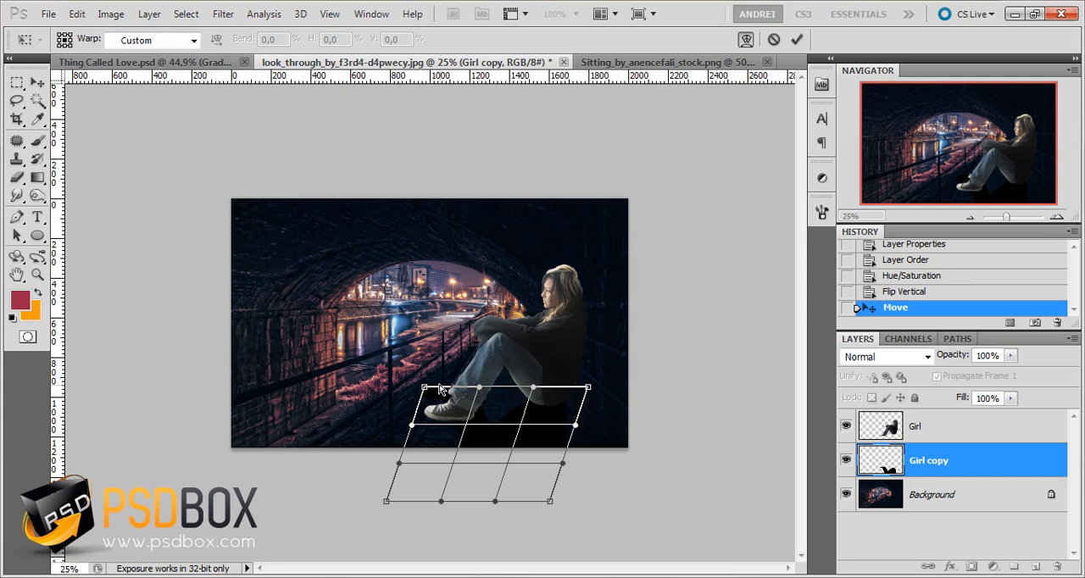
{"action": "left_click_drag", "start_coordinate": [453, 413], "coordinate": [480, 419]}
{"action": "left_click_drag", "start_coordinate": [568, 403], "coordinate": [565, 407]}
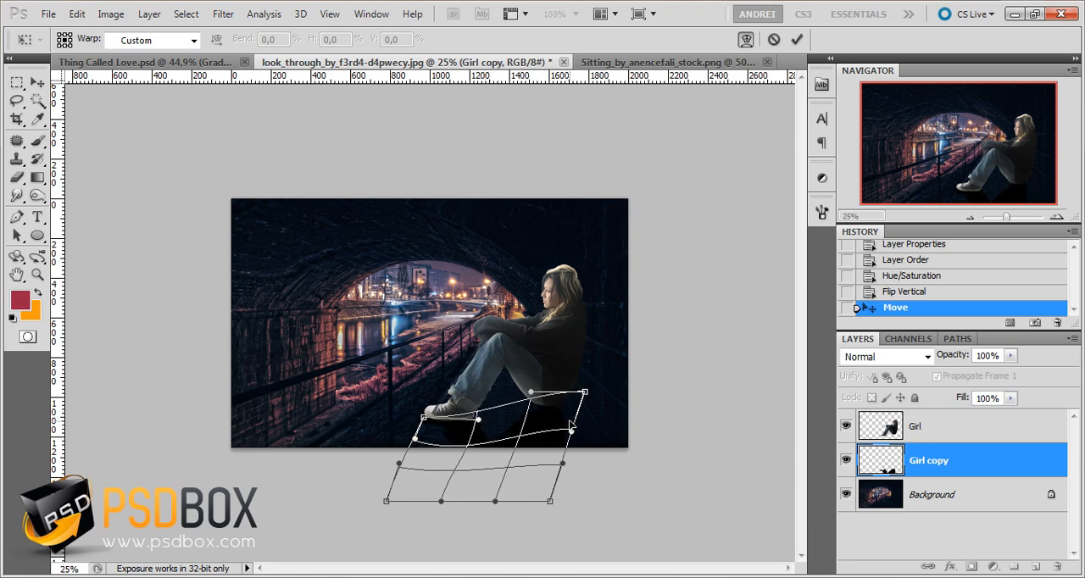
{"action": "key", "text": "Return"}
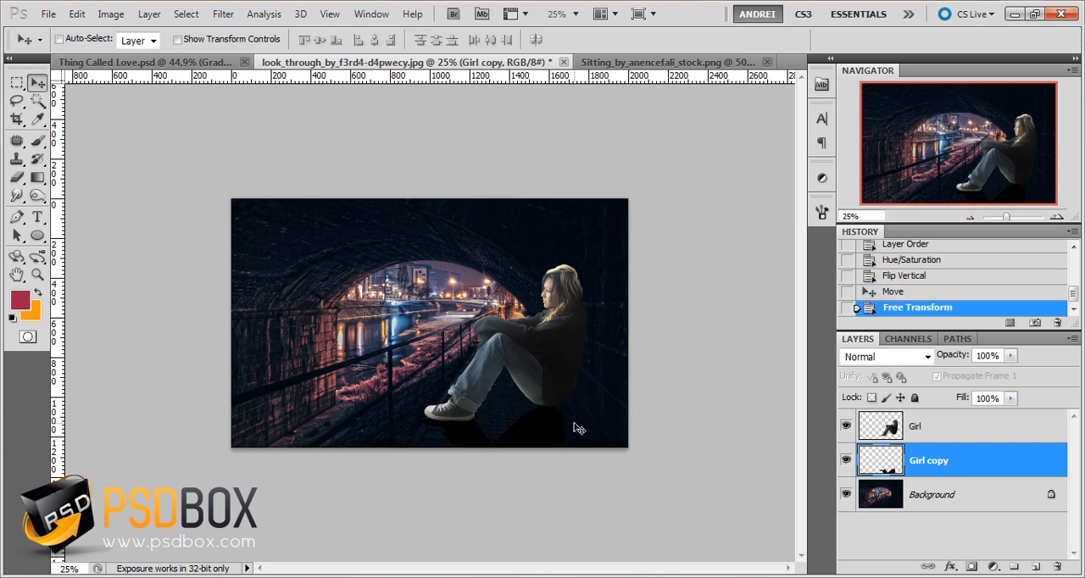
Warp the silhouette's upper-left corner up and slightly right so the shadow meets the sole at the toe of the shoe
{"action": "scroll", "coordinate": [473, 447], "scroll_direction": "up", "scroll_amount": 4}
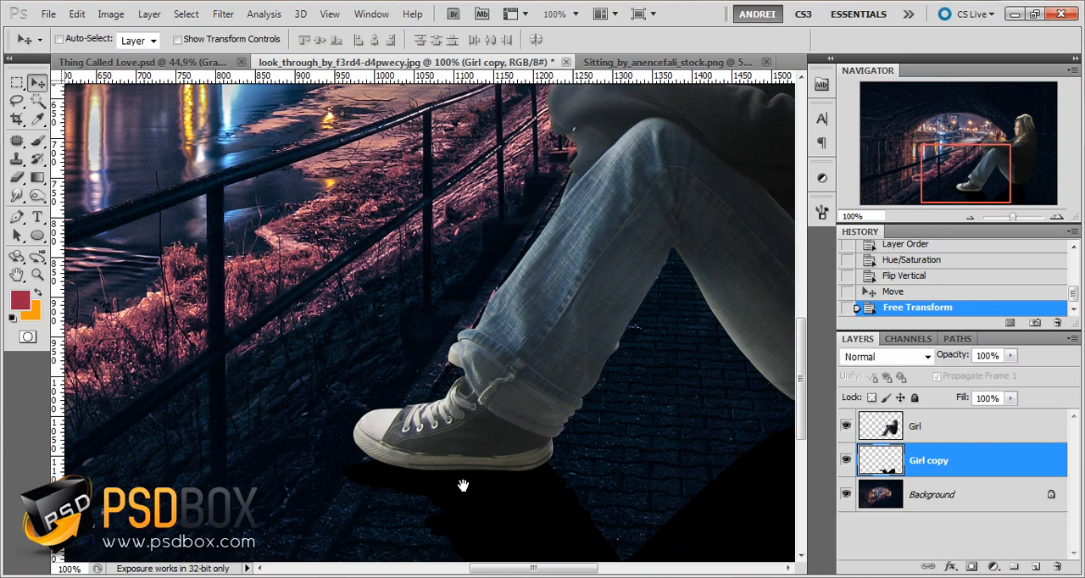
{"action": "left_click_drag", "start_coordinate": [462, 485], "coordinate": [449, 426]}
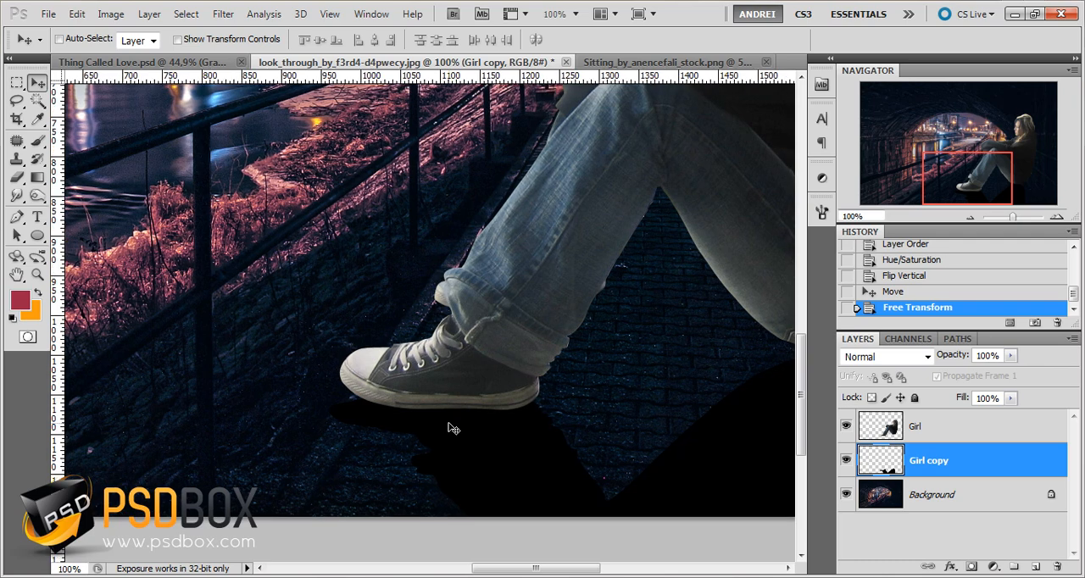
{"action": "key", "text": "ctrl+t"}
{"action": "right_click", "coordinate": [449, 428]}
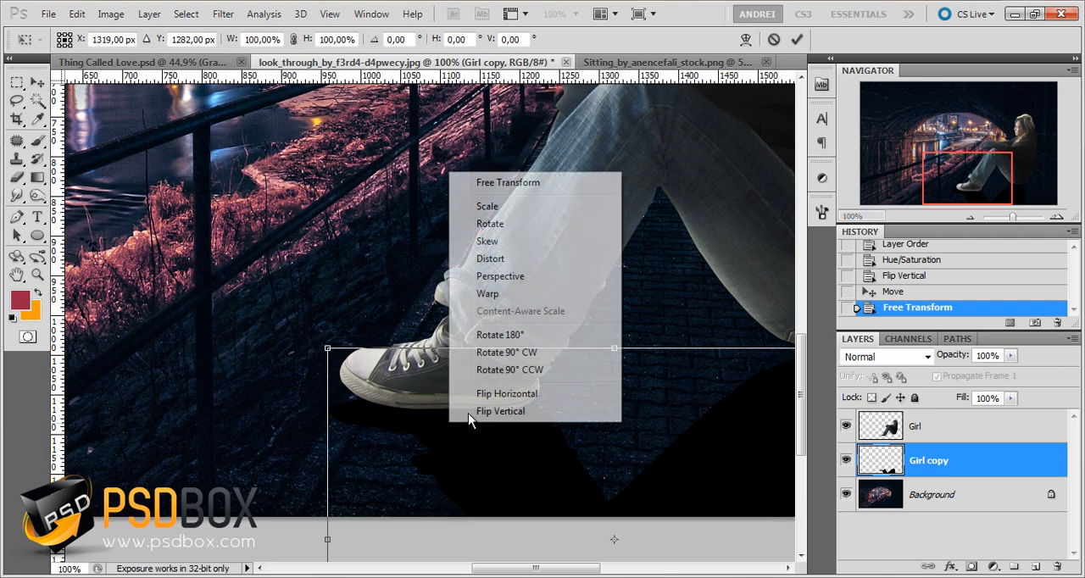
{"action": "left_click", "coordinate": [514, 294]}
{"action": "left_click_drag", "start_coordinate": [332, 349], "coordinate": [353, 318]}
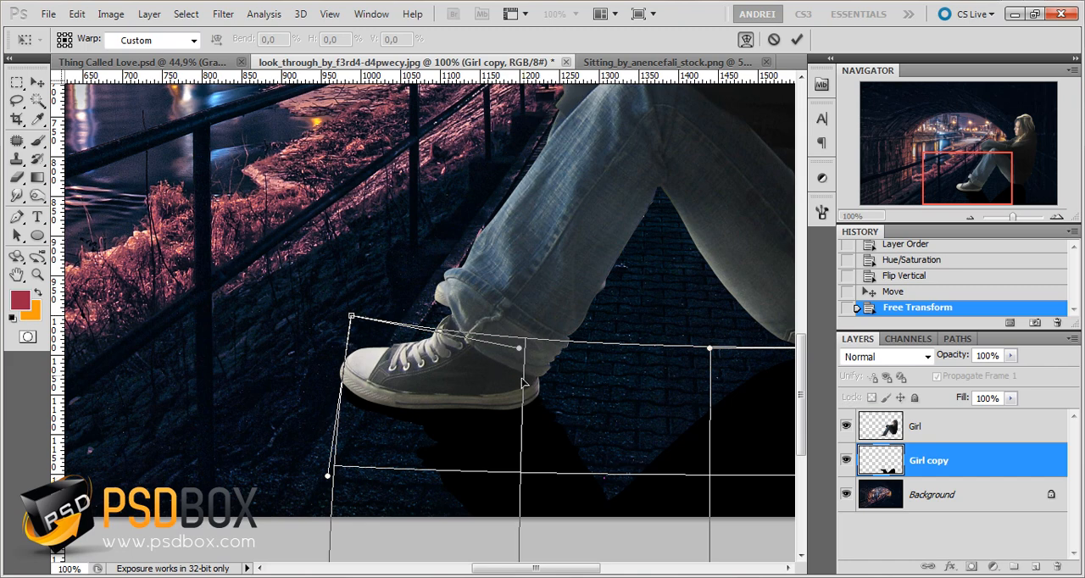
{"action": "key", "text": "Return"}
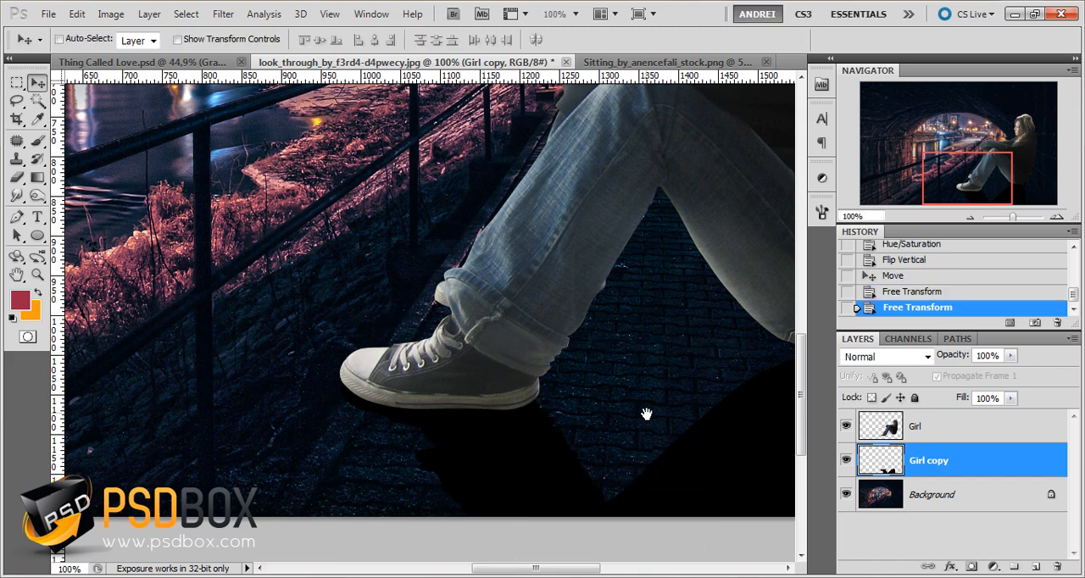
Soften the Girl copy shadow with a Gaussian Blur of 4 pixels radius
{"action": "left_click_drag", "start_coordinate": [646, 414], "coordinate": [504, 399]}
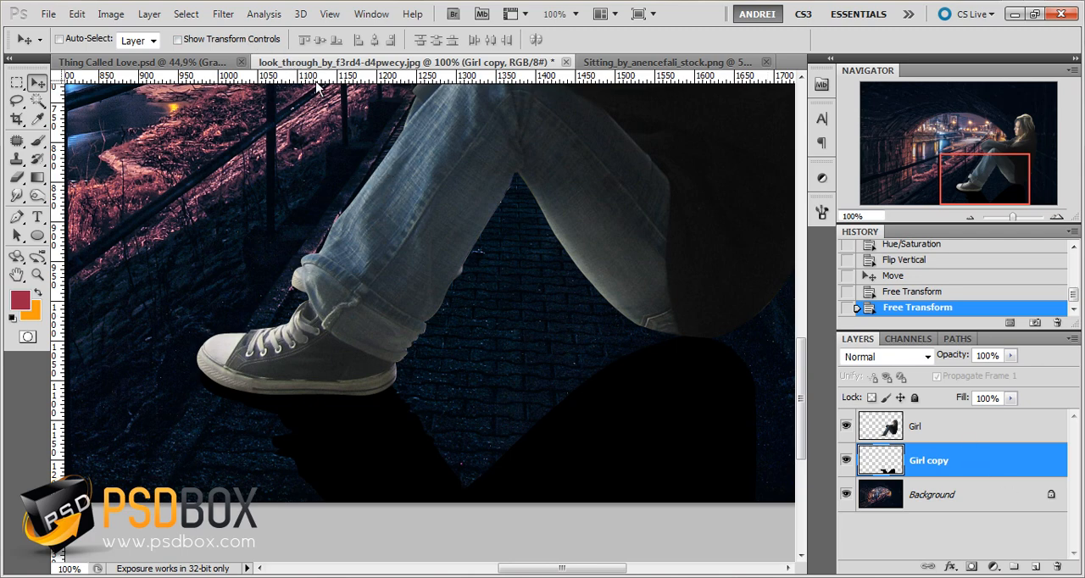
{"action": "left_click", "coordinate": [108, 15]}
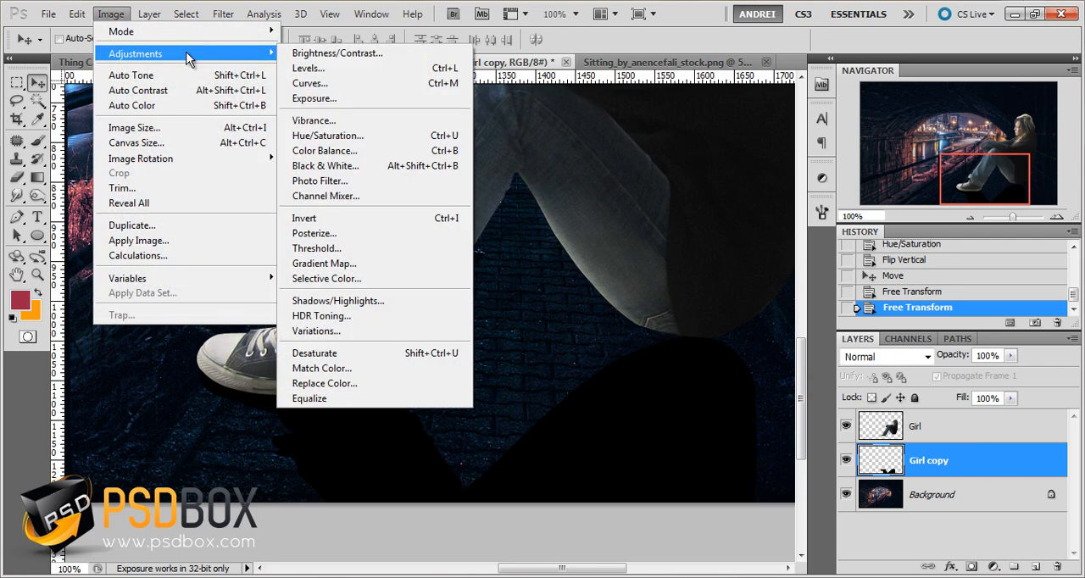
{"action": "key", "text": "Escape"}
{"action": "key", "text": "Escape"}
{"action": "left_click", "coordinate": [223, 14]}
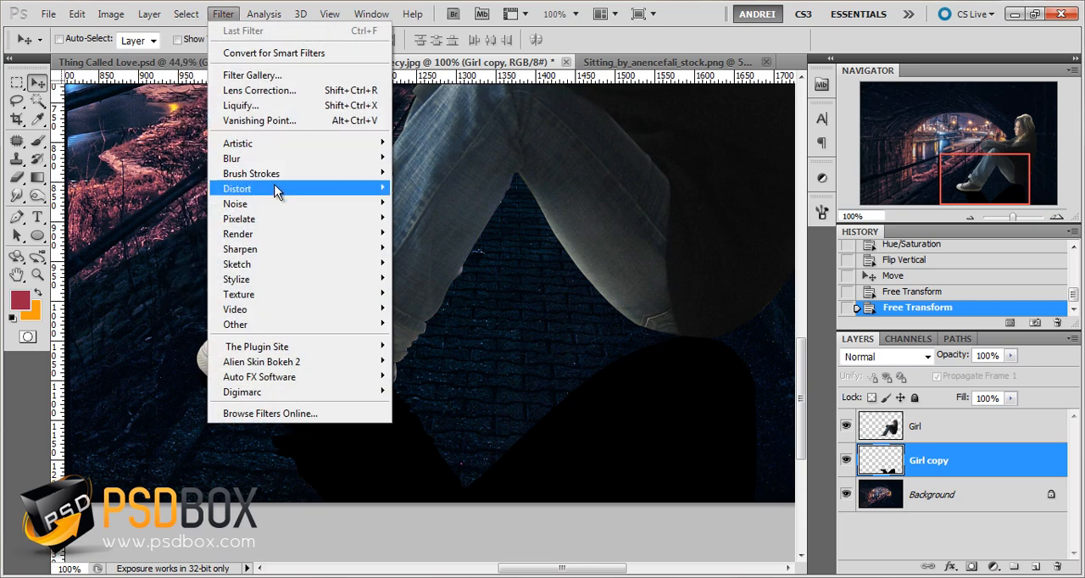
{"action": "mouse_move", "coordinate": [269, 160]}
{"action": "left_click", "coordinate": [434, 218]}
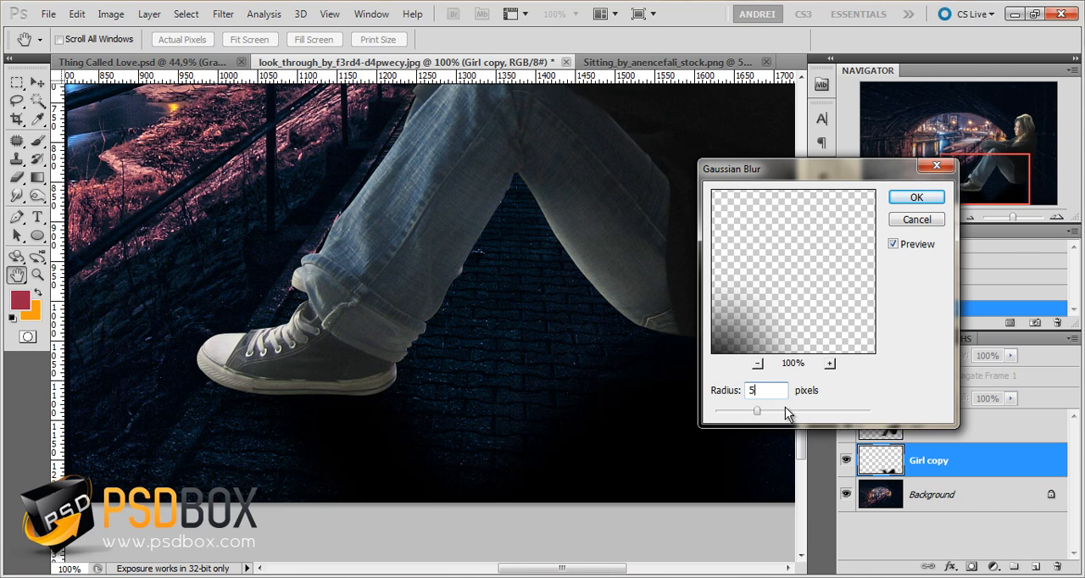
{"action": "type", "text": "4"}
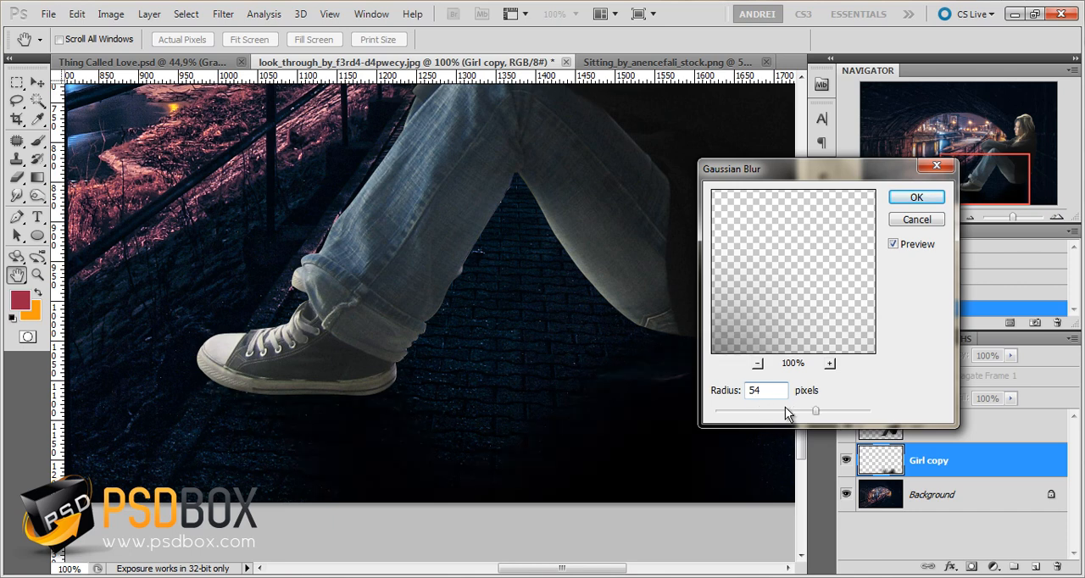
{"action": "key", "text": "BackSpace"}
{"action": "key", "text": "BackSpace"}
{"action": "type", "text": "4"}
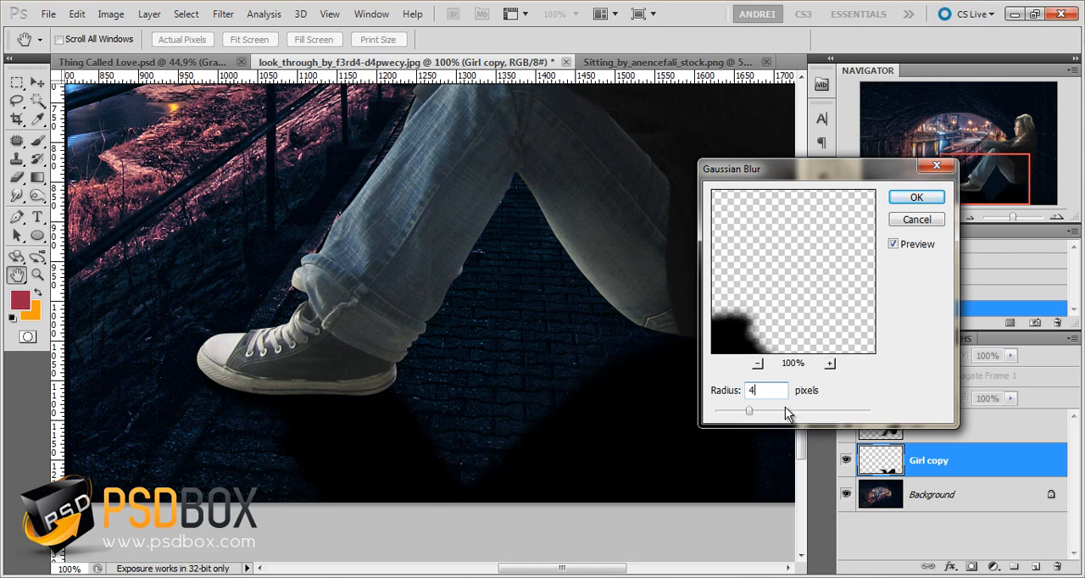
{"action": "left_click", "coordinate": [915, 198]}
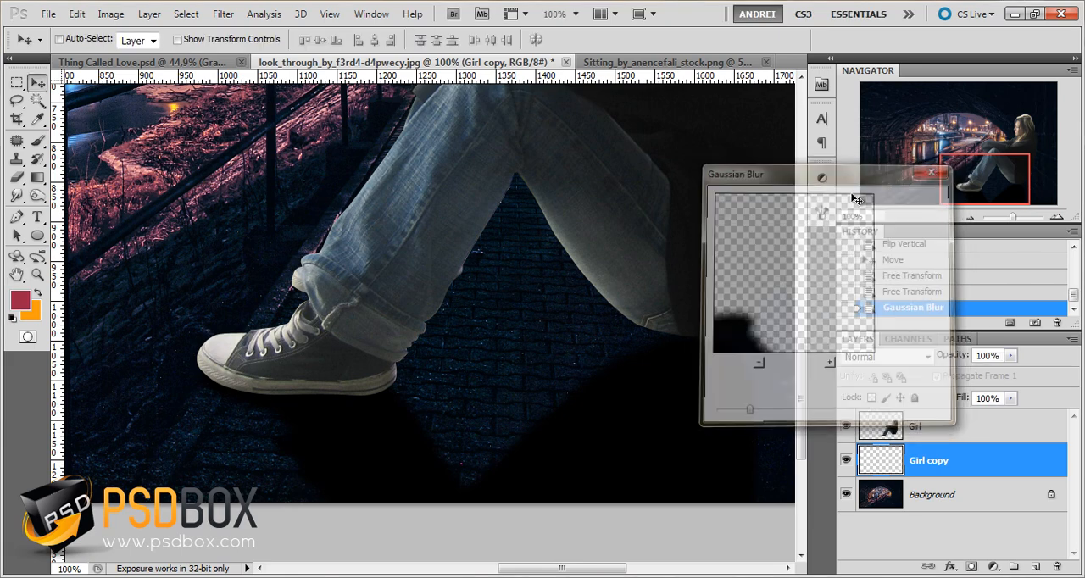
Compare the shadow with the surrounding scene and reduce the Girl copy layer's opacity to 58%
{"action": "left_click", "coordinate": [1011, 357]}
{"action": "left_click_drag", "start_coordinate": [987, 367], "coordinate": [987, 367]}
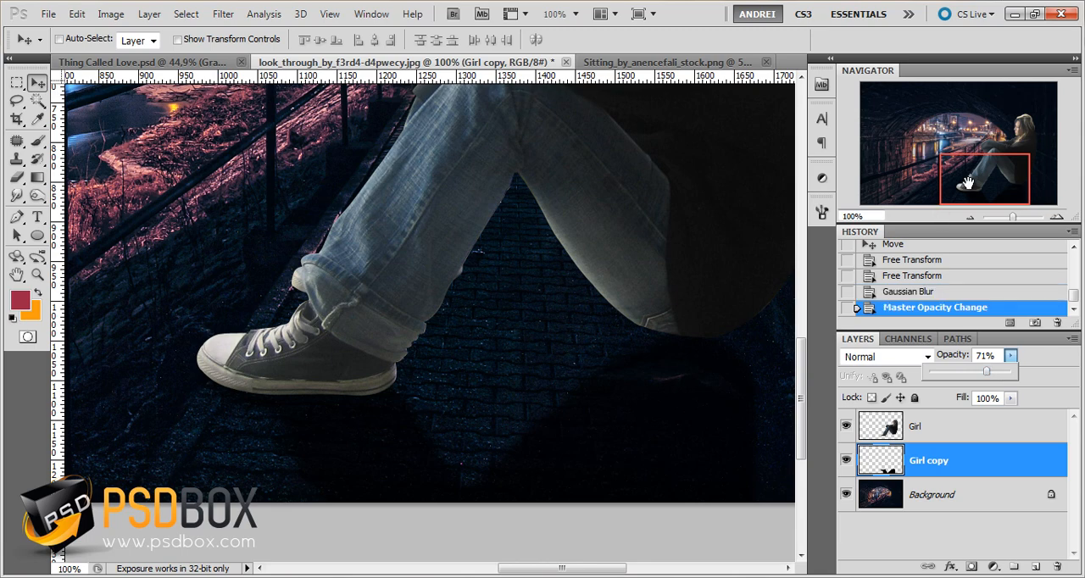
{"action": "left_click_drag", "start_coordinate": [972, 179], "coordinate": [954, 172]}
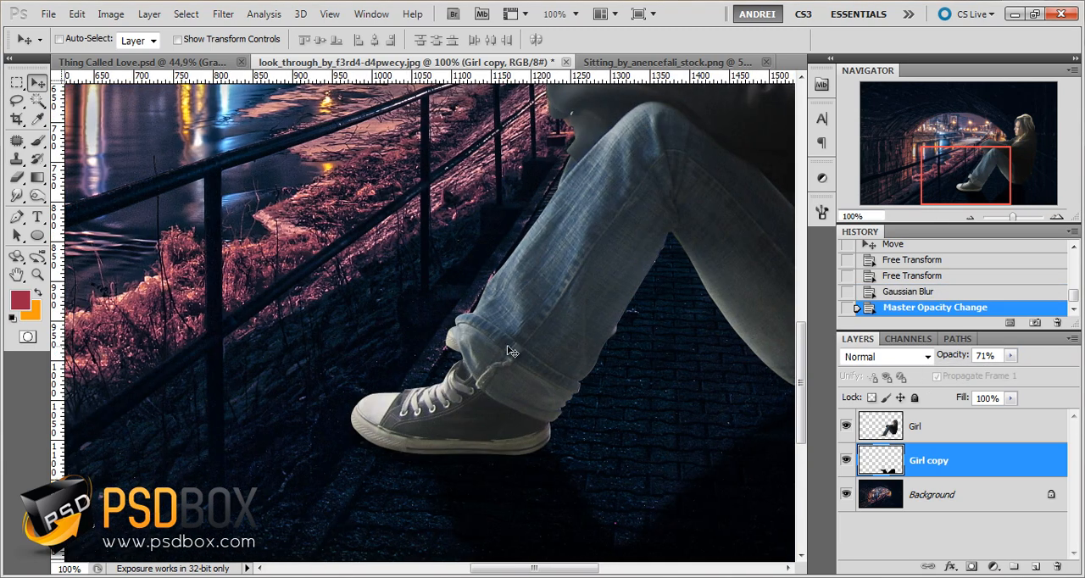
{"action": "left_click_drag", "start_coordinate": [230, 408], "coordinate": [617, 401]}
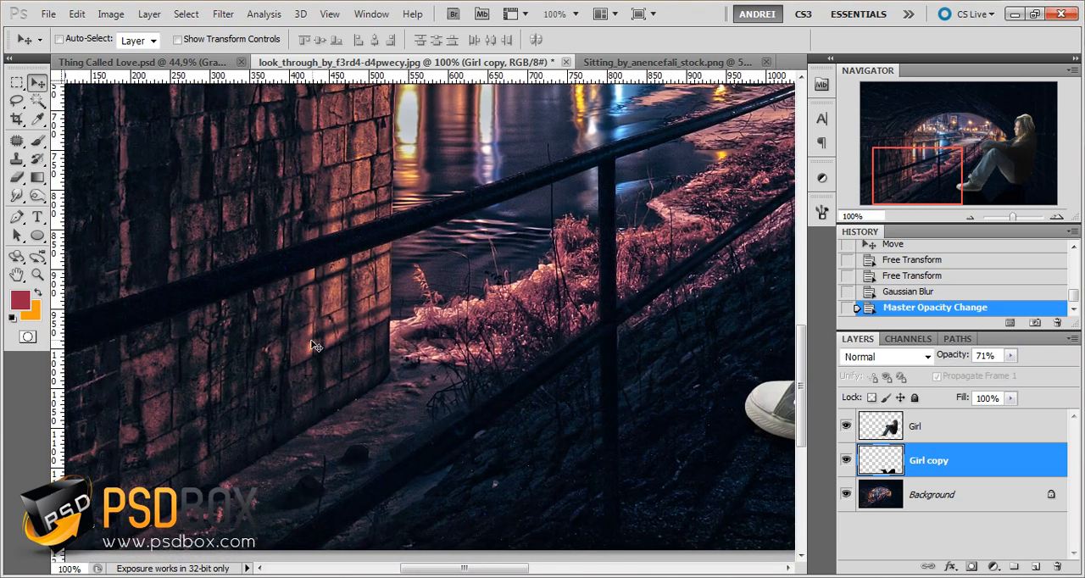
{"action": "left_click_drag", "start_coordinate": [540, 480], "coordinate": [420, 360]}
{"action": "left_click_drag", "start_coordinate": [613, 368], "coordinate": [291, 390]}
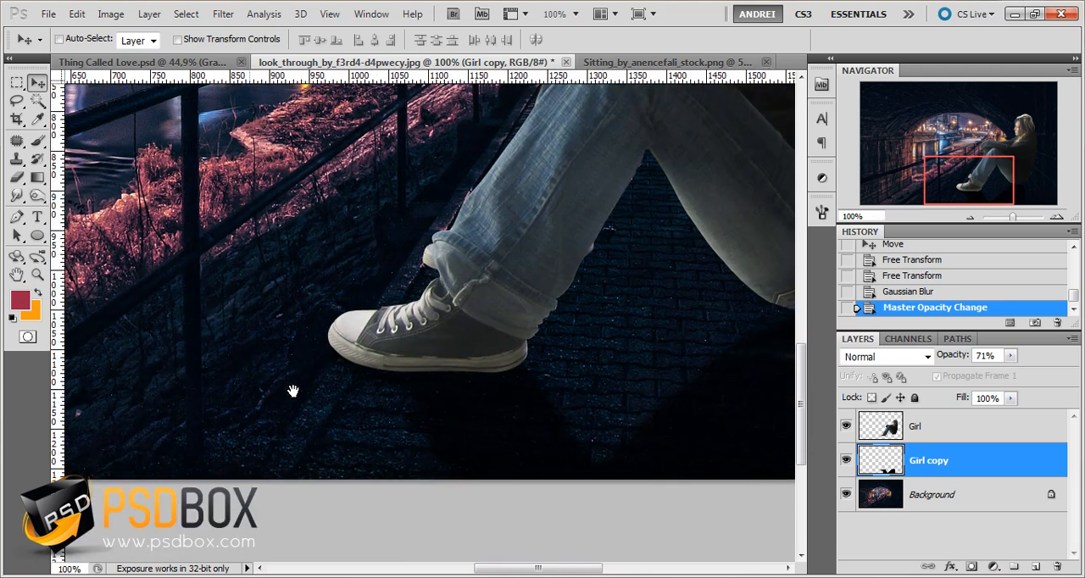
{"action": "left_click_drag", "start_coordinate": [497, 402], "coordinate": [431, 403]}
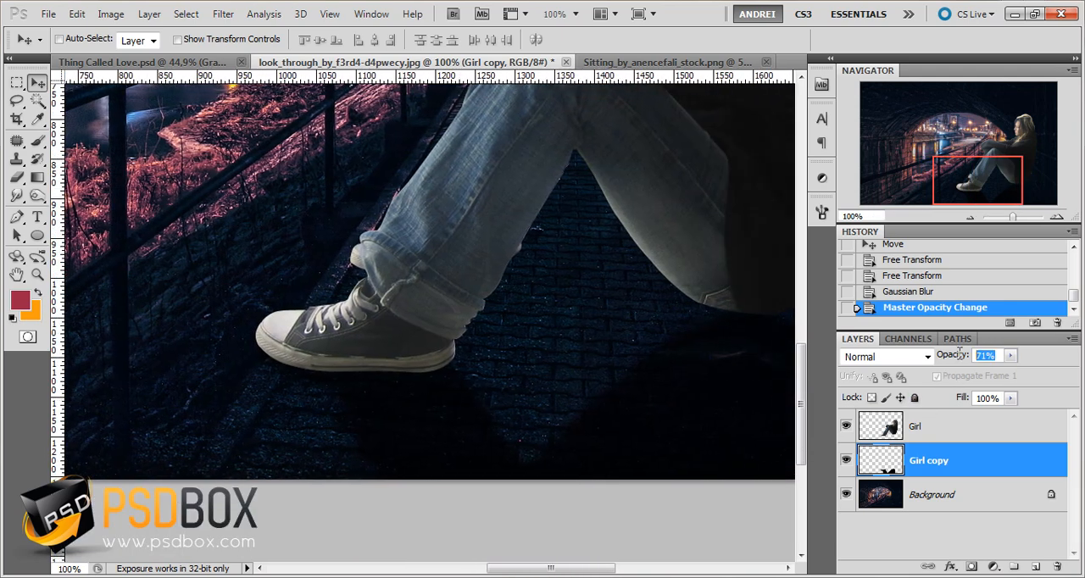
{"action": "left_click", "coordinate": [1011, 357]}
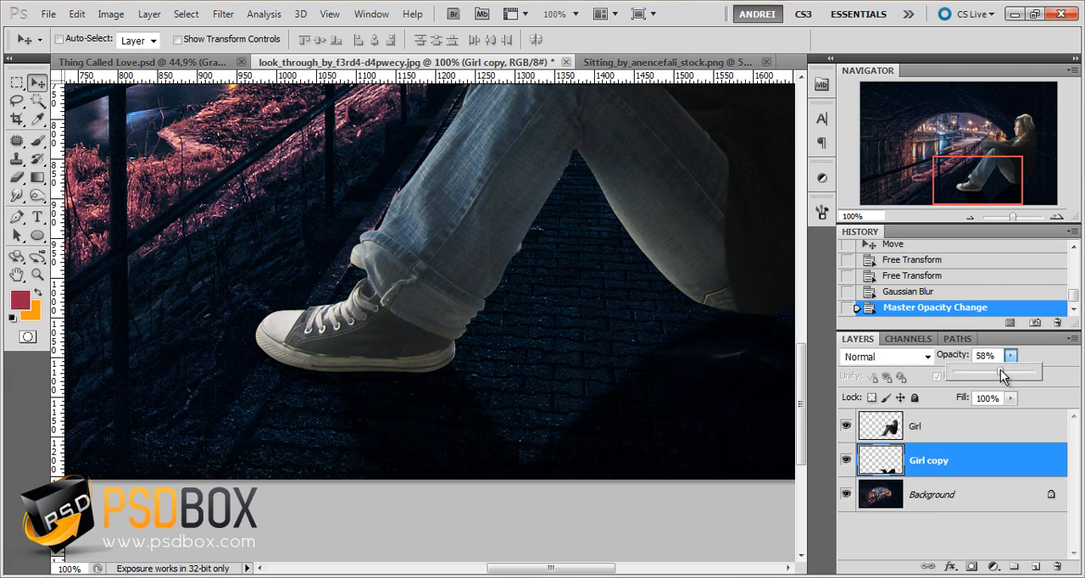
Lower the Girl copy layer's opacity to 55% and rename the layer "Girl cast shadow"
{"action": "left_click", "coordinate": [958, 357]}
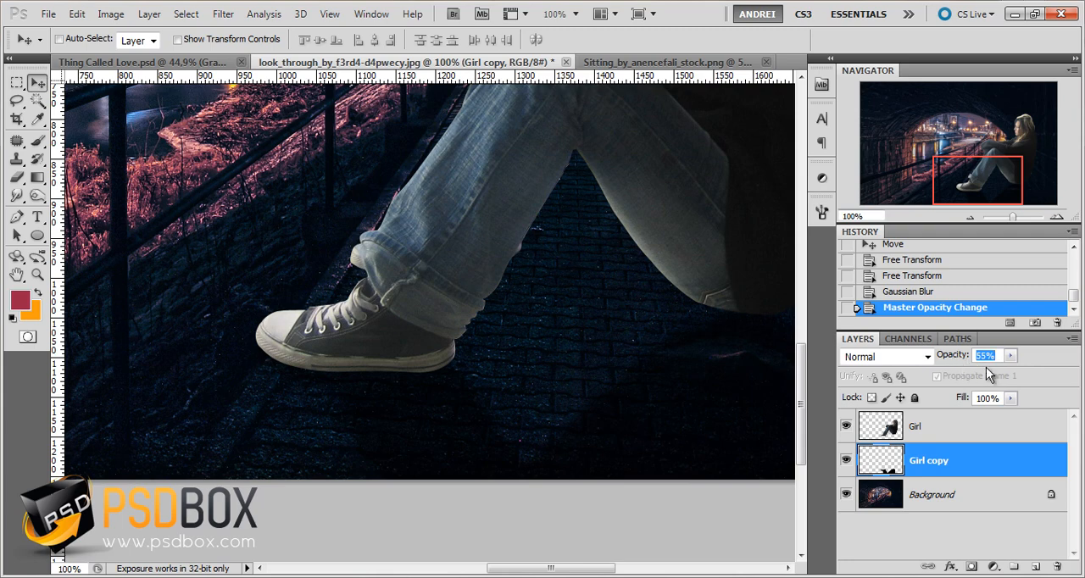
{"action": "left_click_drag", "start_coordinate": [979, 197], "coordinate": [991, 182]}
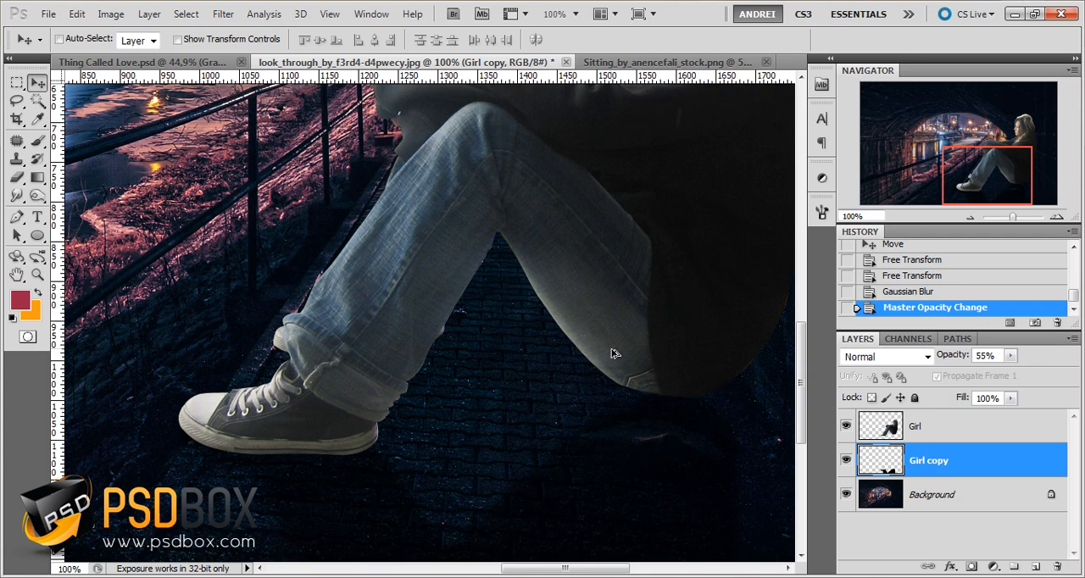
{"action": "key", "text": "ctrl+minus"}
{"action": "double_click", "coordinate": [934, 461]}
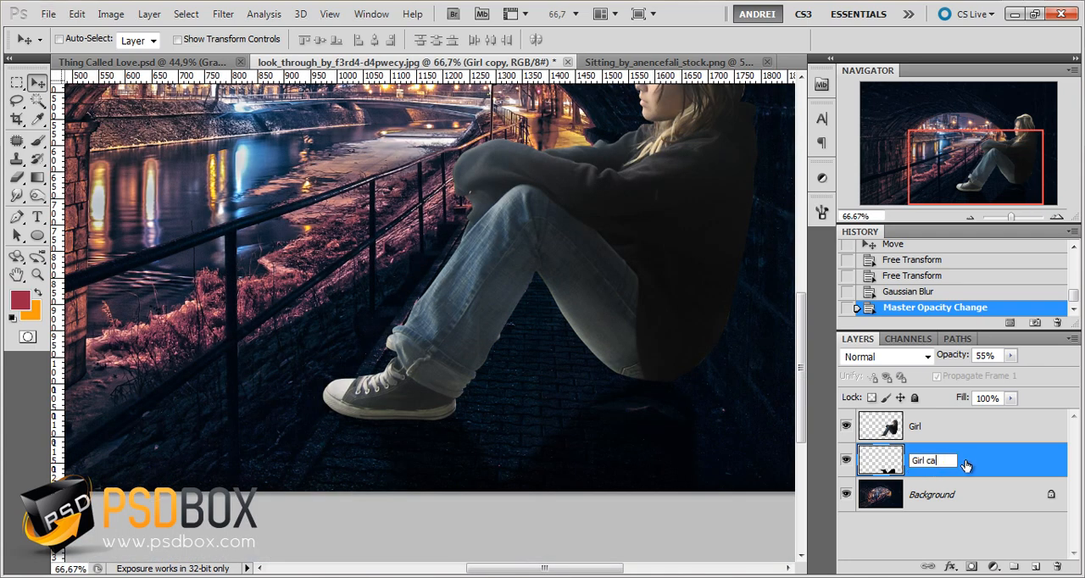
{"action": "type", "text": "Girl cast shadow"}
{"action": "key", "text": "Return"}
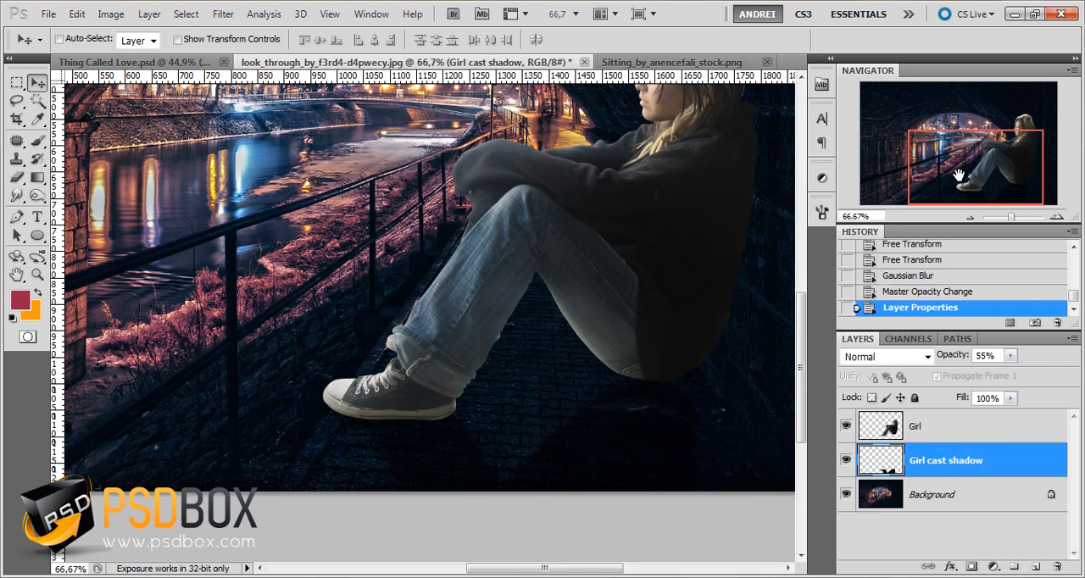
Add an empty layer above Girl cast shadow and ready a soft round Brush at 98 px with 0% hardness
{"action": "left_click_drag", "start_coordinate": [957, 175], "coordinate": [976, 168]}
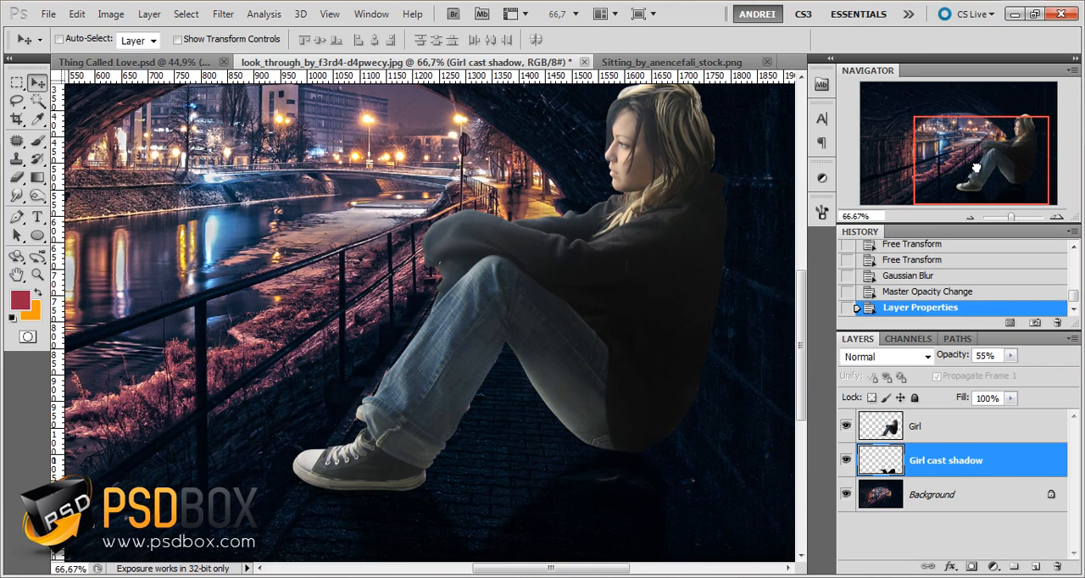
{"action": "left_click", "coordinate": [1035, 566]}
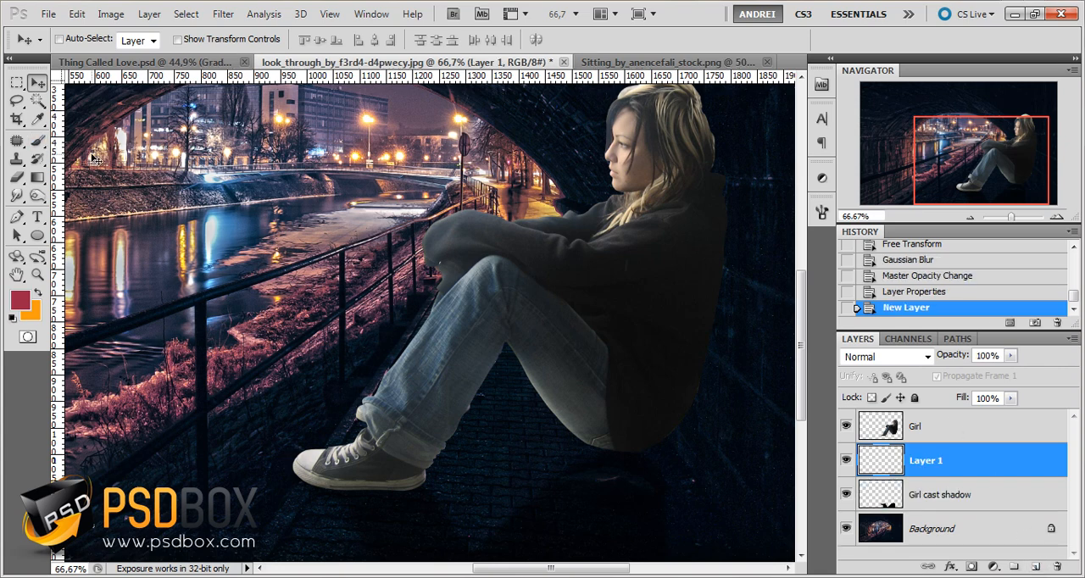
{"action": "left_click", "coordinate": [37, 142]}
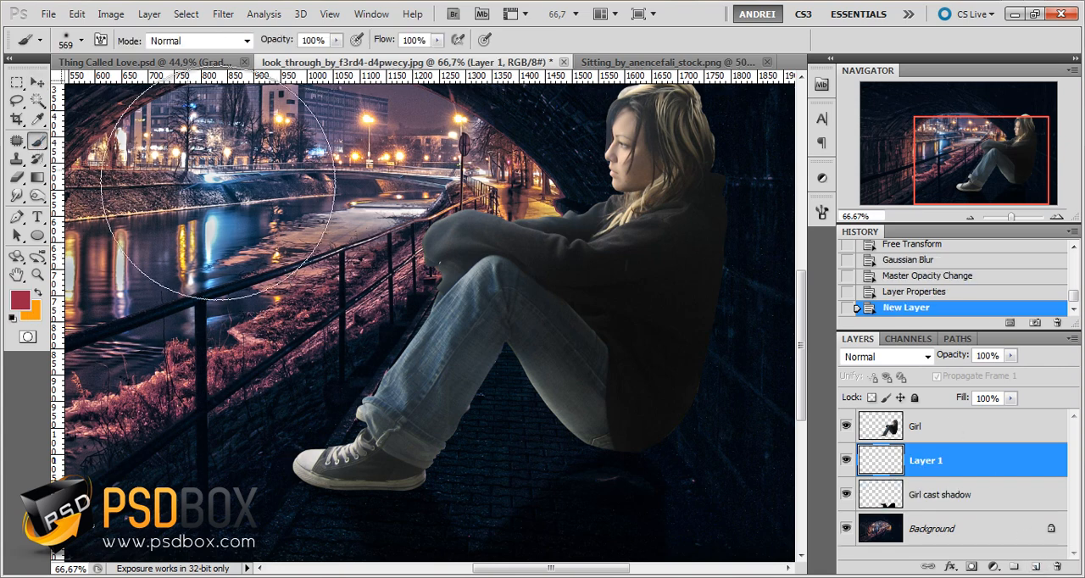
{"action": "right_click", "coordinate": [390, 235]}
{"action": "left_click", "coordinate": [448, 266]}
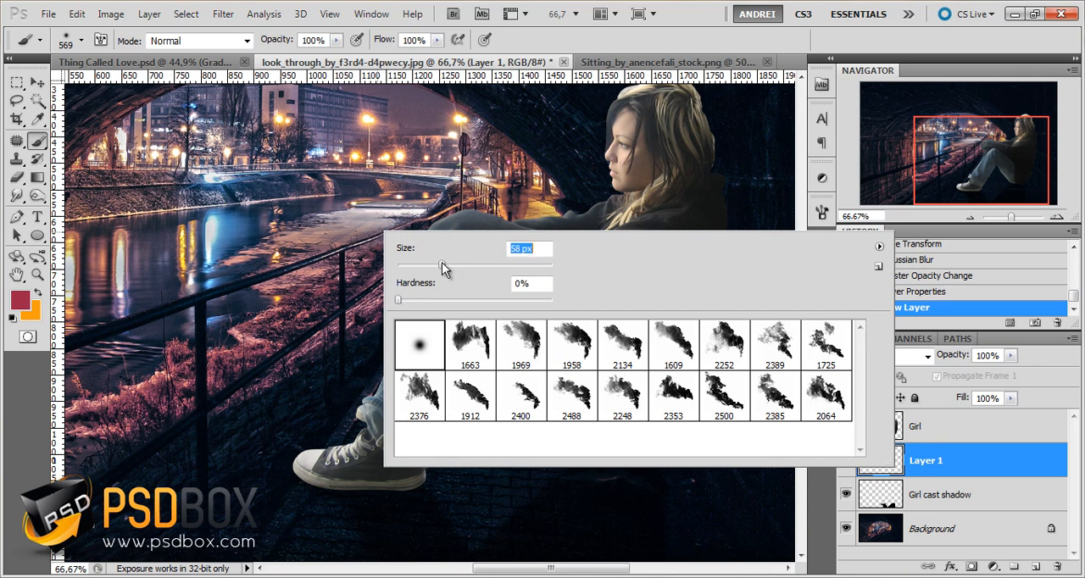
{"action": "left_click", "coordinate": [987, 460]}
{"action": "left_click_drag", "start_coordinate": [961, 158], "coordinate": [970, 152]}
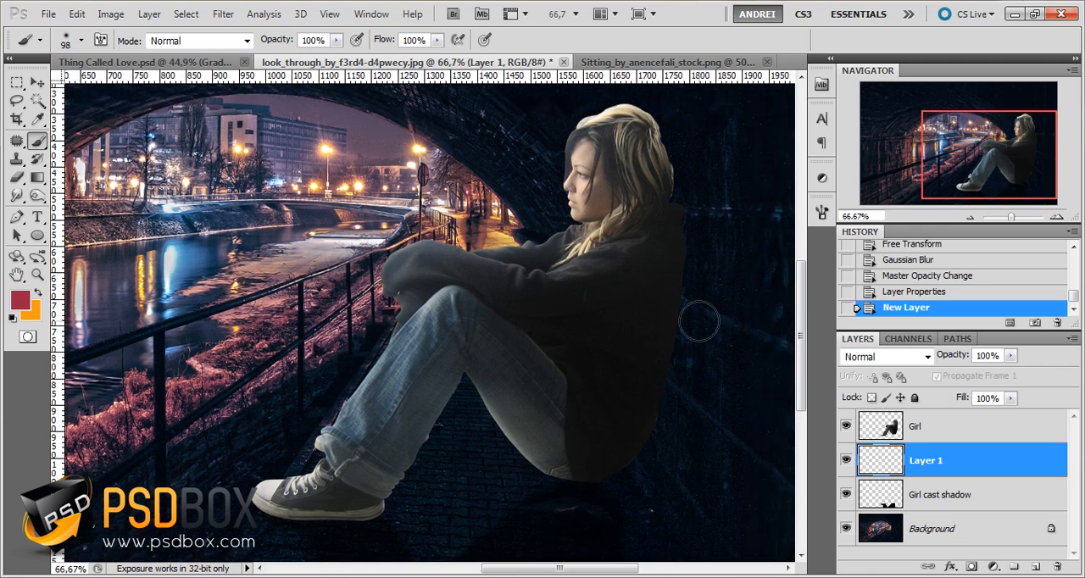
Reset the colors to black and white, set the brush to 49% opacity and 43% flow, and name the new layer "soft shadow"
{"action": "left_click", "coordinate": [12, 317]}
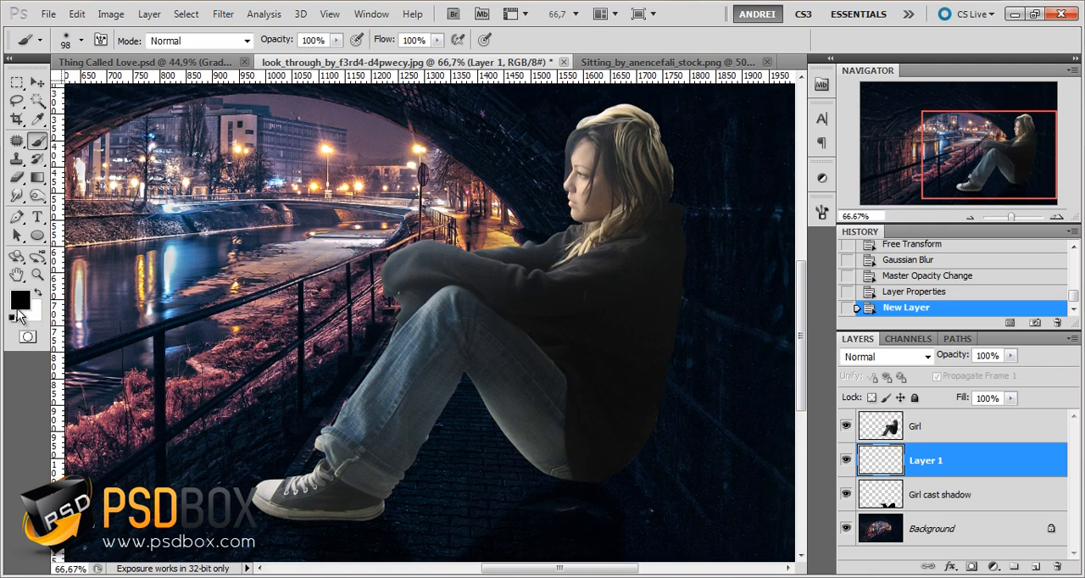
{"action": "left_click", "coordinate": [336, 41]}
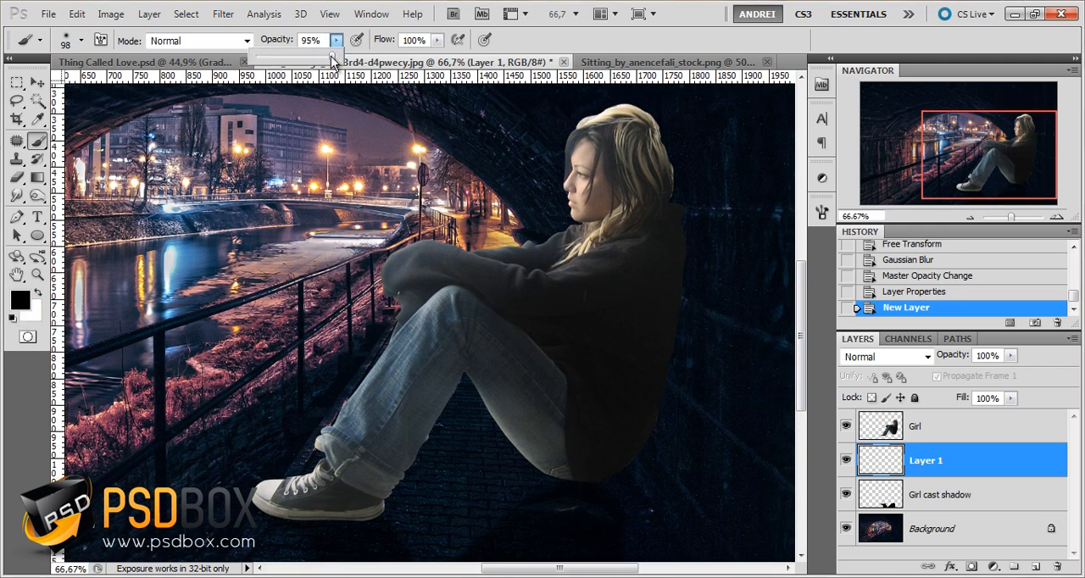
{"action": "left_click_drag", "start_coordinate": [299, 58], "coordinate": [295, 56]}
{"action": "left_click", "coordinate": [436, 41]}
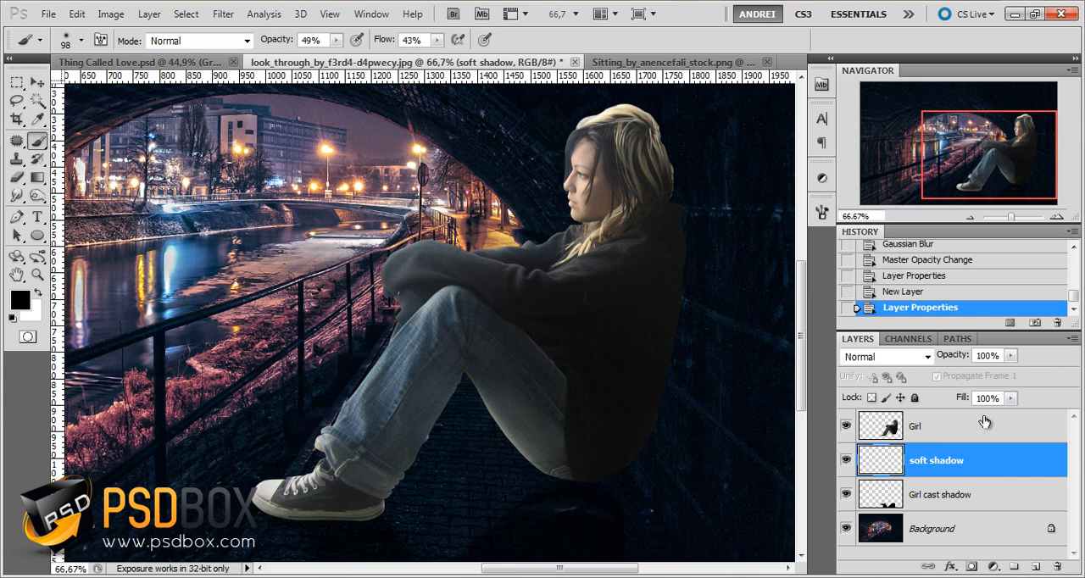
Examine the areas behind the girl's back, beneath her hips and under the shoe for where soft contact shadows belong
{"action": "left_click_drag", "start_coordinate": [986, 182], "coordinate": [986, 186]}
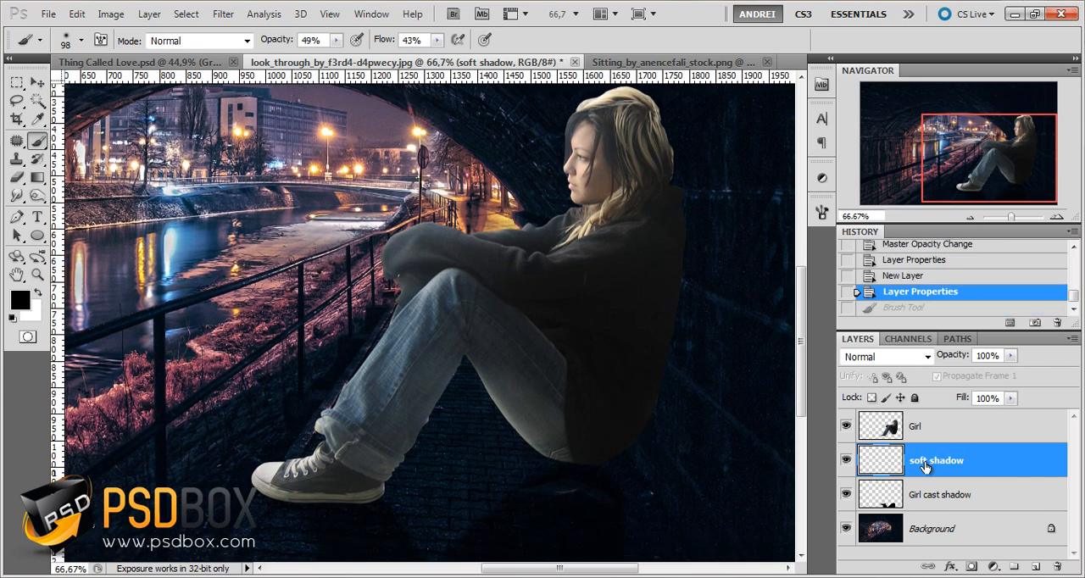
{"action": "mouse_move", "coordinate": [670, 395]}
{"action": "left_mouse_down"}
{"action": "mouse_move", "coordinate": [663, 426]}
{"action": "mouse_move", "coordinate": [659, 389]}
{"action": "left_mouse_up"}
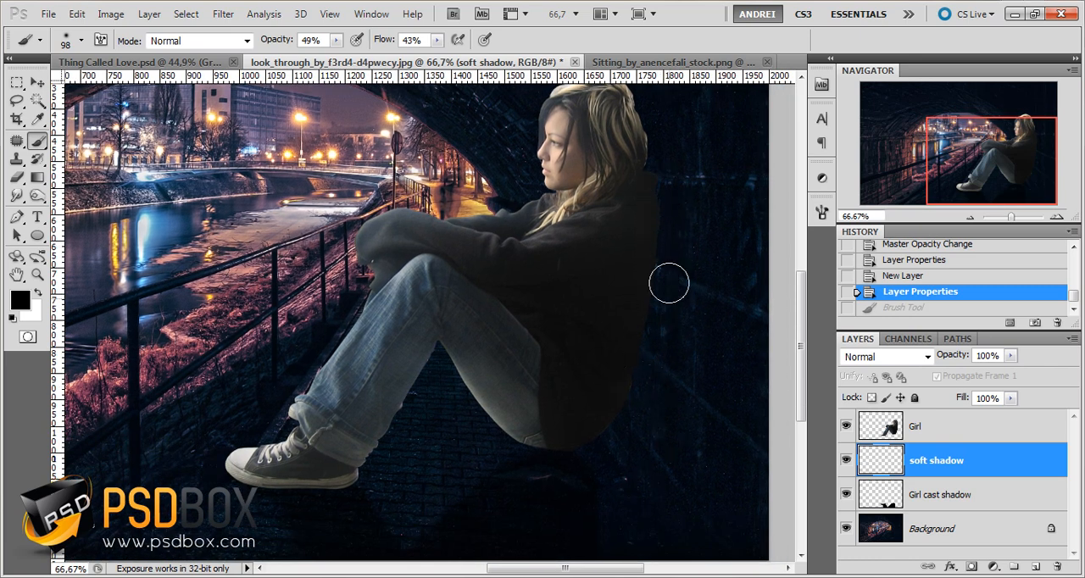
{"action": "left_click_drag", "start_coordinate": [565, 381], "coordinate": [612, 346]}
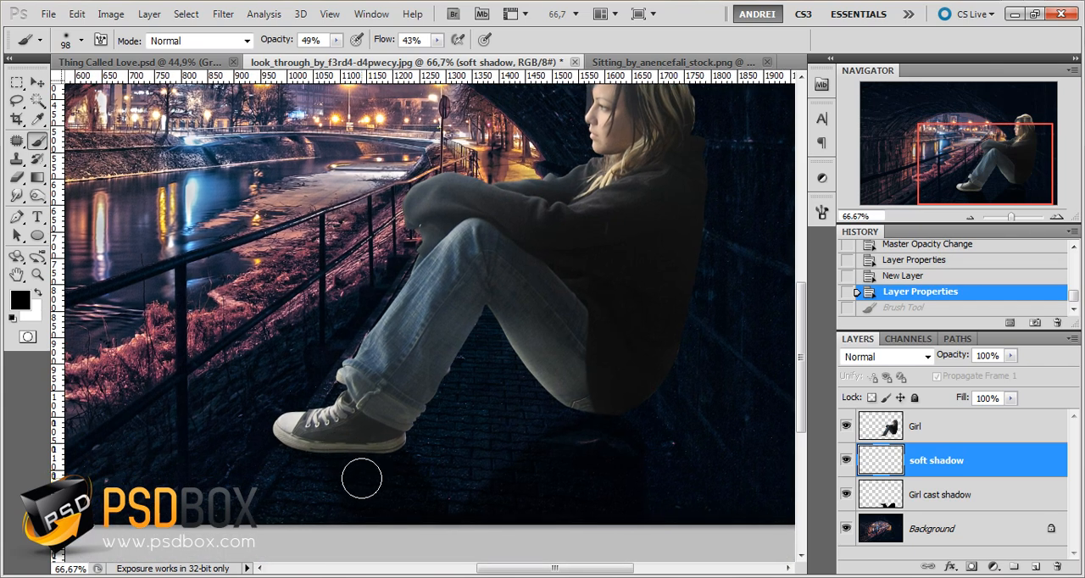
{"action": "left_click_drag", "start_coordinate": [540, 431], "coordinate": [566, 459]}
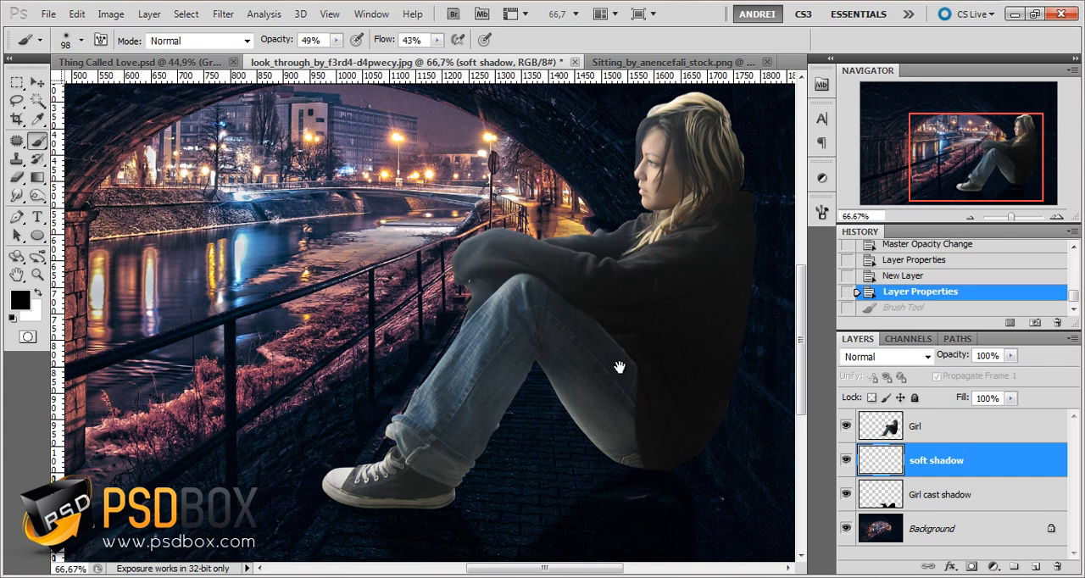
{"action": "left_click_drag", "start_coordinate": [619, 367], "coordinate": [574, 266]}
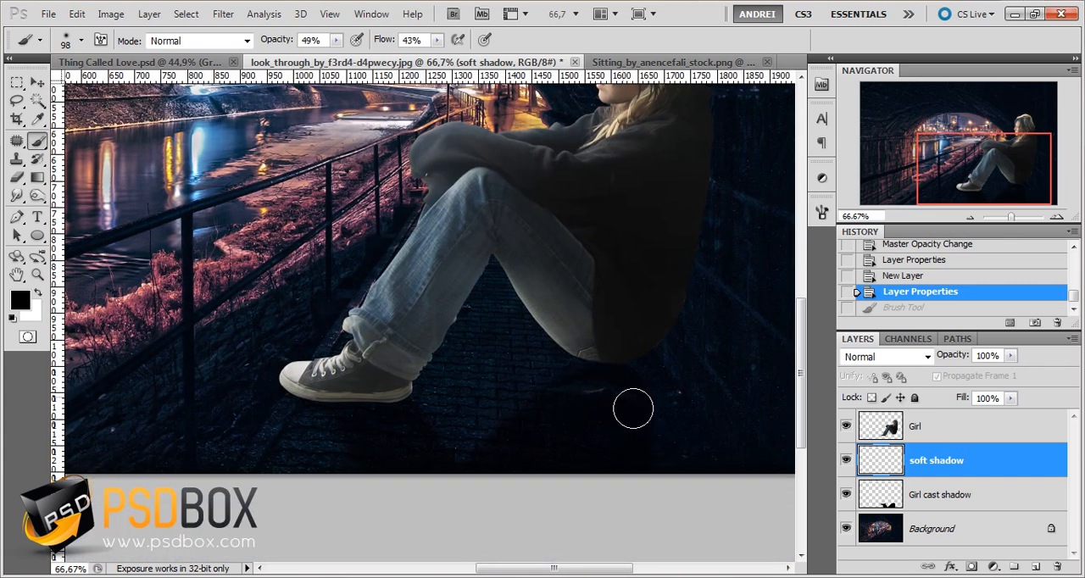
{"action": "mouse_move", "coordinate": [640, 373]}
{"action": "left_mouse_down"}
{"action": "mouse_move", "coordinate": [618, 429]}
{"action": "mouse_move", "coordinate": [625, 467]}
{"action": "left_mouse_up"}
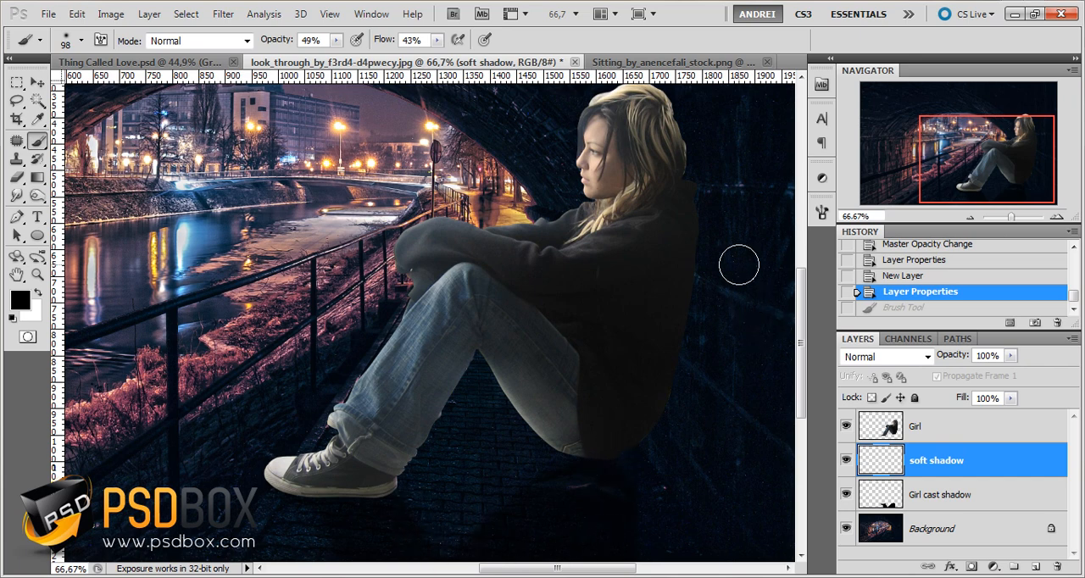
{"action": "left_click_drag", "start_coordinate": [738, 265], "coordinate": [679, 290]}
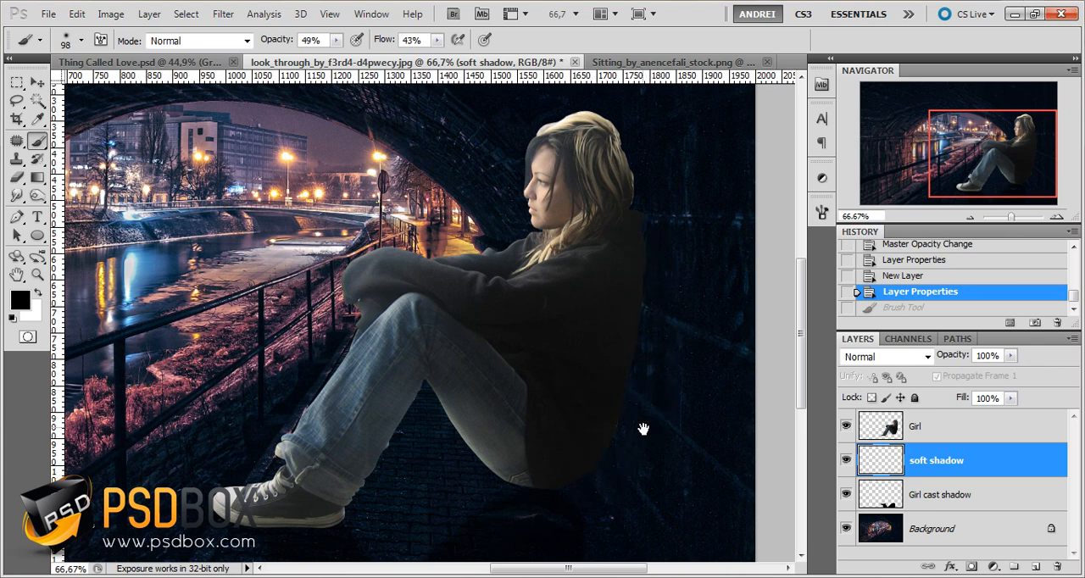
{"action": "mouse_move", "coordinate": [643, 429]}
{"action": "left_mouse_down"}
{"action": "mouse_move", "coordinate": [653, 422]}
{"action": "mouse_move", "coordinate": [676, 443]}
{"action": "left_mouse_up"}
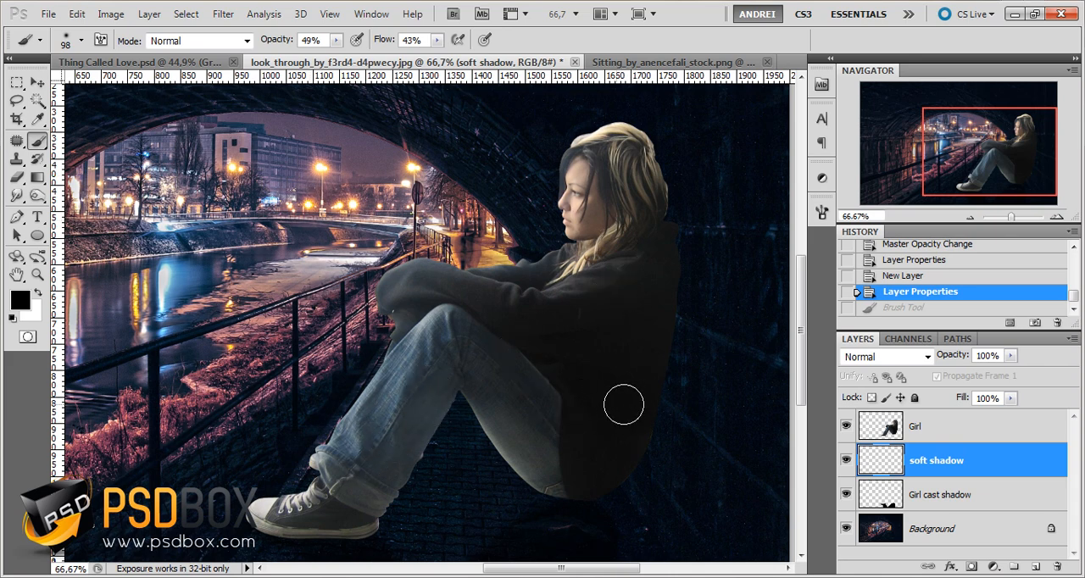
Paint black soft shadow strokes on the soft shadow layer along the girl's lower back and beneath her hips
{"action": "mouse_move", "coordinate": [618, 423]}
{"action": "left_mouse_down"}
{"action": "mouse_move", "coordinate": [588, 418]}
{"action": "mouse_move", "coordinate": [595, 429]}
{"action": "mouse_move", "coordinate": [639, 361]}
{"action": "left_mouse_up"}
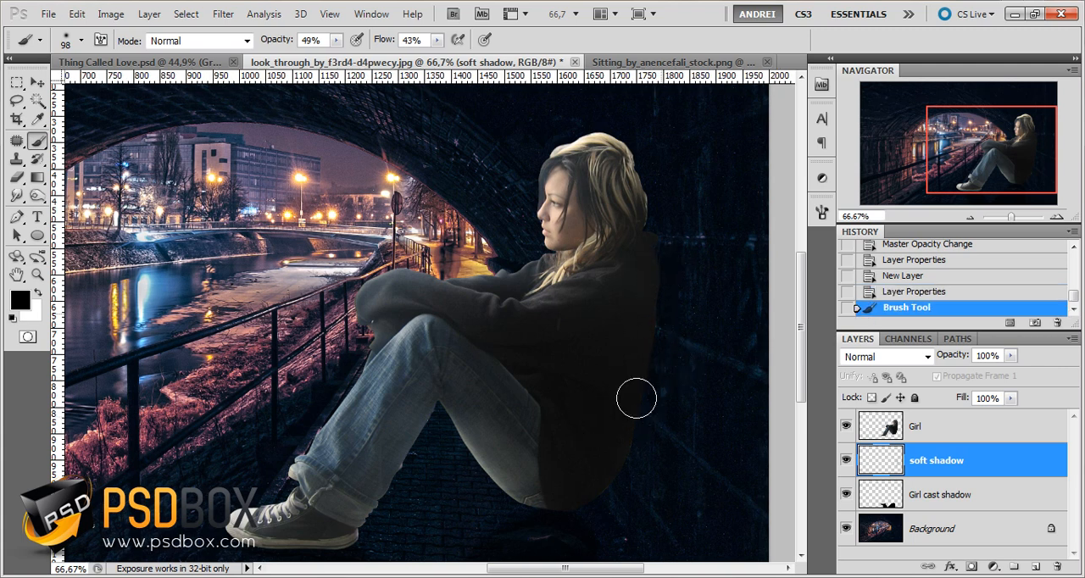
{"action": "left_click_drag", "start_coordinate": [613, 462], "coordinate": [639, 375]}
{"action": "mouse_move", "coordinate": [587, 486]}
{"action": "left_mouse_down"}
{"action": "mouse_move", "coordinate": [616, 470]}
{"action": "mouse_move", "coordinate": [616, 486]}
{"action": "left_mouse_up"}
{"action": "left_click_drag", "start_coordinate": [601, 495], "coordinate": [551, 512]}
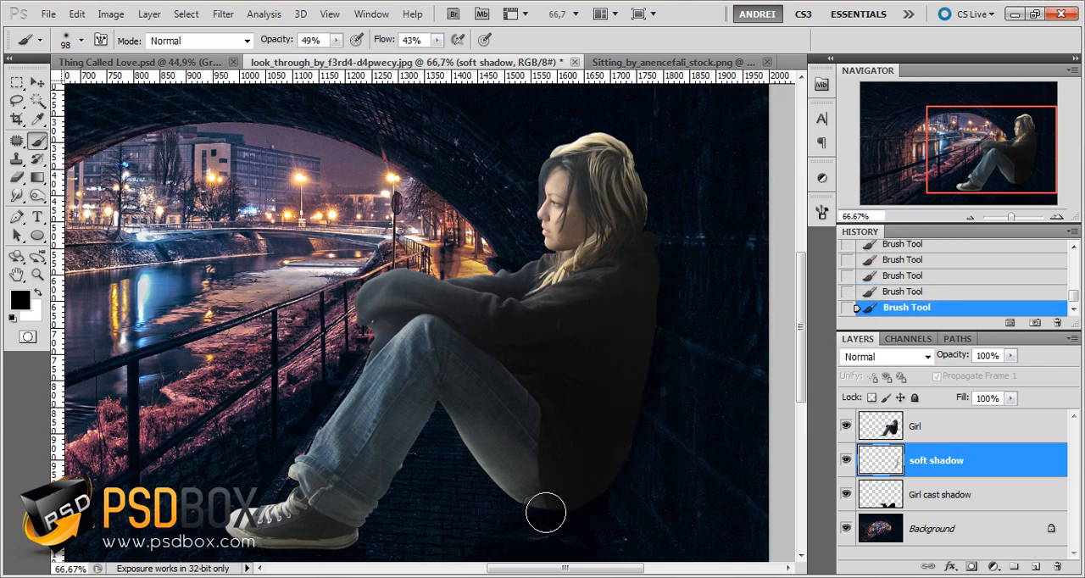
Paint a wider, fainter shadow behind the girl's back and hips with a 164 px brush at 21% opacity and 26% flow
{"action": "scroll", "coordinate": [576, 466], "scroll_direction": "down", "scroll_amount": 2}
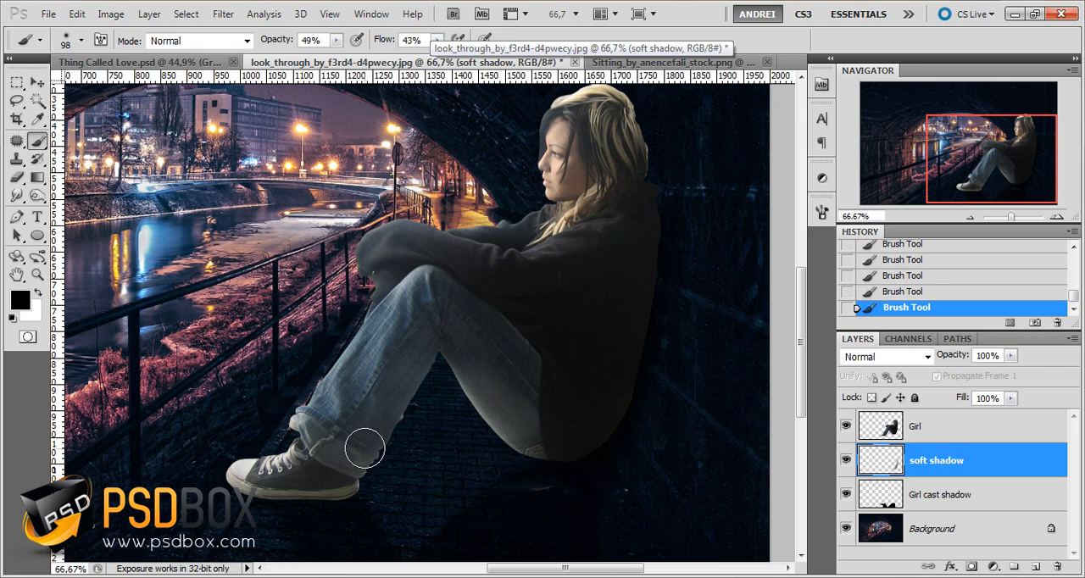
{"action": "left_click", "coordinate": [438, 40]}
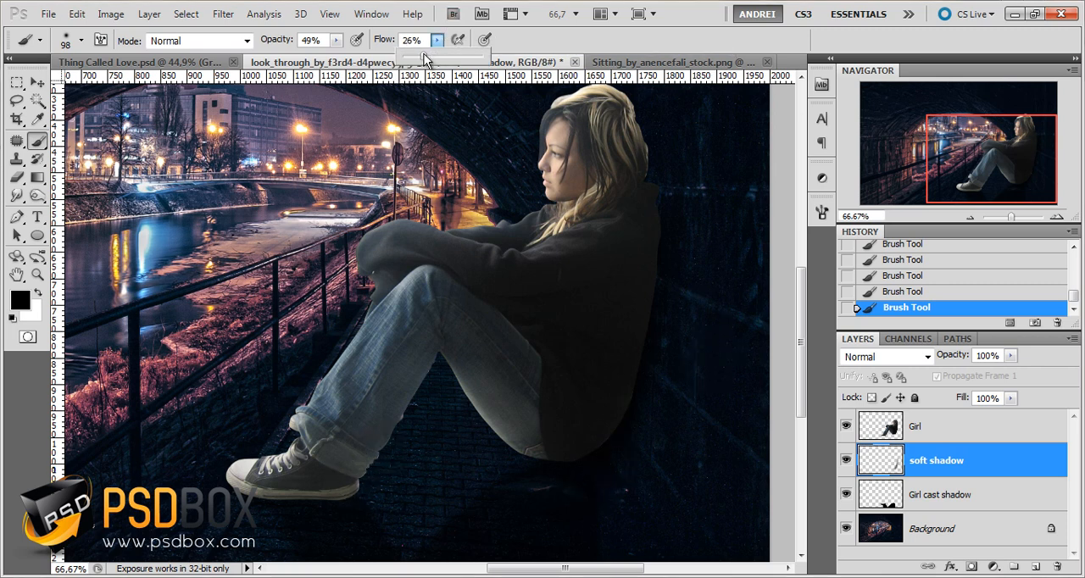
{"action": "left_click", "coordinate": [335, 40]}
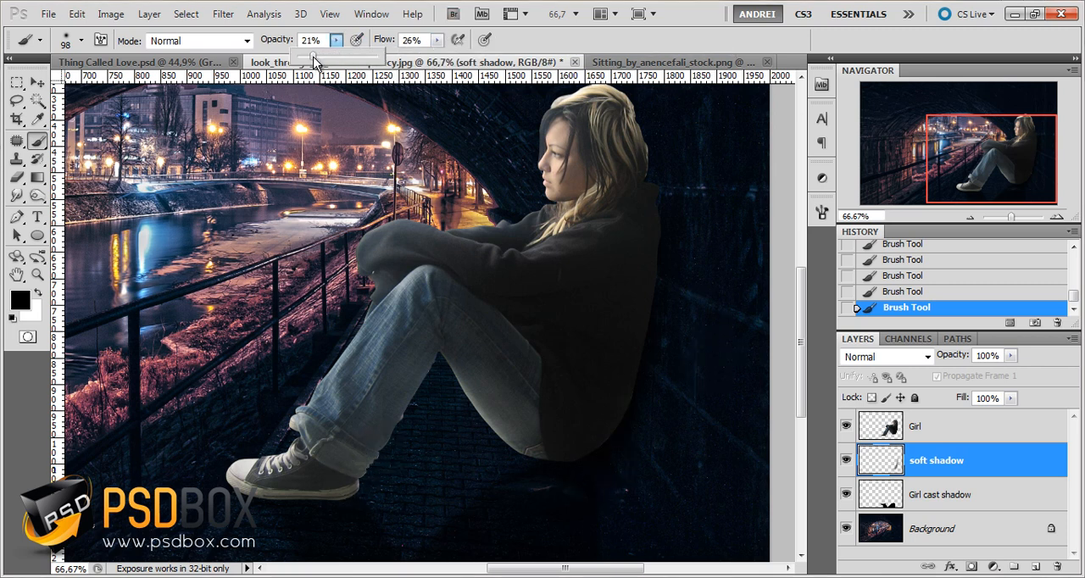
{"action": "mouse_move", "coordinate": [669, 231]}
{"action": "left_mouse_down"}
{"action": "mouse_move", "coordinate": [655, 171]}
{"action": "mouse_move", "coordinate": [667, 337]}
{"action": "left_mouse_up"}
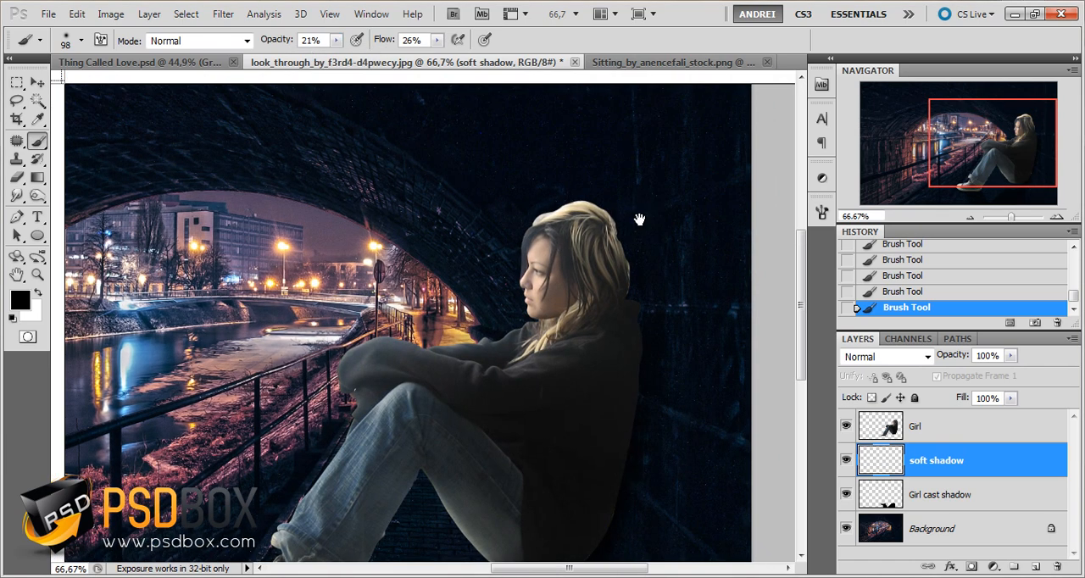
{"action": "left_click_drag", "start_coordinate": [650, 500], "coordinate": [649, 366]}
{"action": "right_click", "coordinate": [650, 366]}
{"action": "key", "text": "Return"}
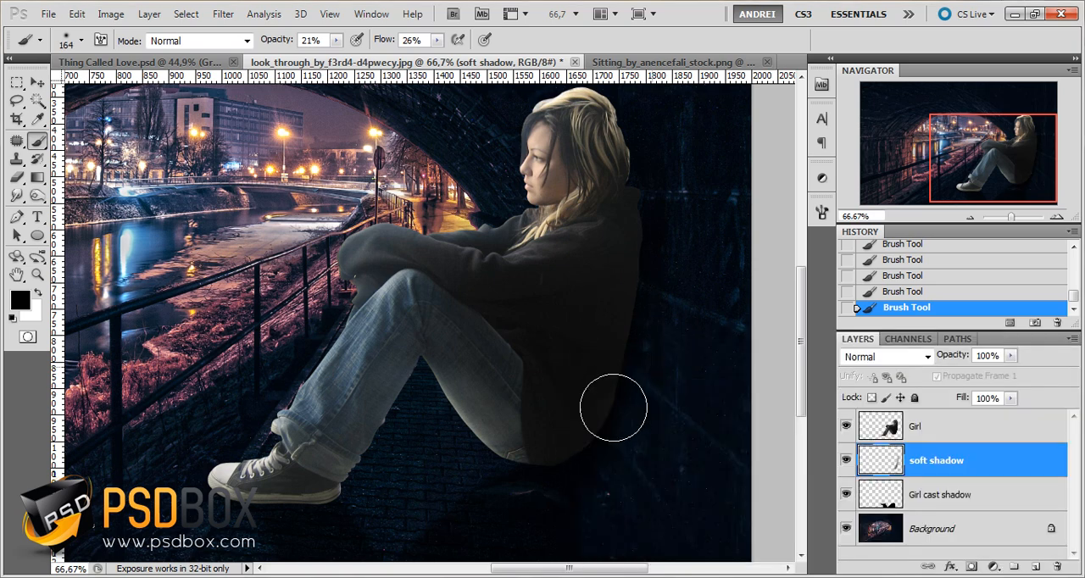
{"action": "mouse_move", "coordinate": [613, 407]}
{"action": "left_mouse_down"}
{"action": "mouse_move", "coordinate": [626, 527]}
{"action": "mouse_move", "coordinate": [610, 555]}
{"action": "mouse_move", "coordinate": [638, 367]}
{"action": "mouse_move", "coordinate": [656, 407]}
{"action": "mouse_move", "coordinate": [603, 497]}
{"action": "mouse_move", "coordinate": [630, 413]}
{"action": "mouse_move", "coordinate": [563, 525]}
{"action": "mouse_move", "coordinate": [648, 371]}
{"action": "mouse_move", "coordinate": [667, 211]}
{"action": "mouse_move", "coordinate": [684, 518]}
{"action": "mouse_move", "coordinate": [671, 546]}
{"action": "left_mouse_up"}
{"action": "left_click_drag", "start_coordinate": [651, 380], "coordinate": [647, 337]}
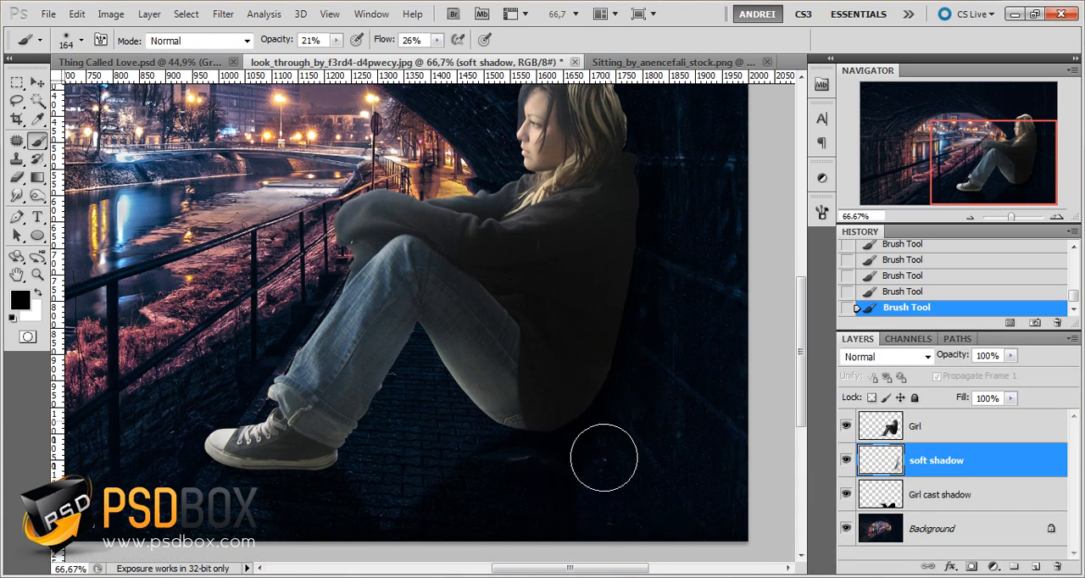
{"action": "right_click", "coordinate": [629, 296]}
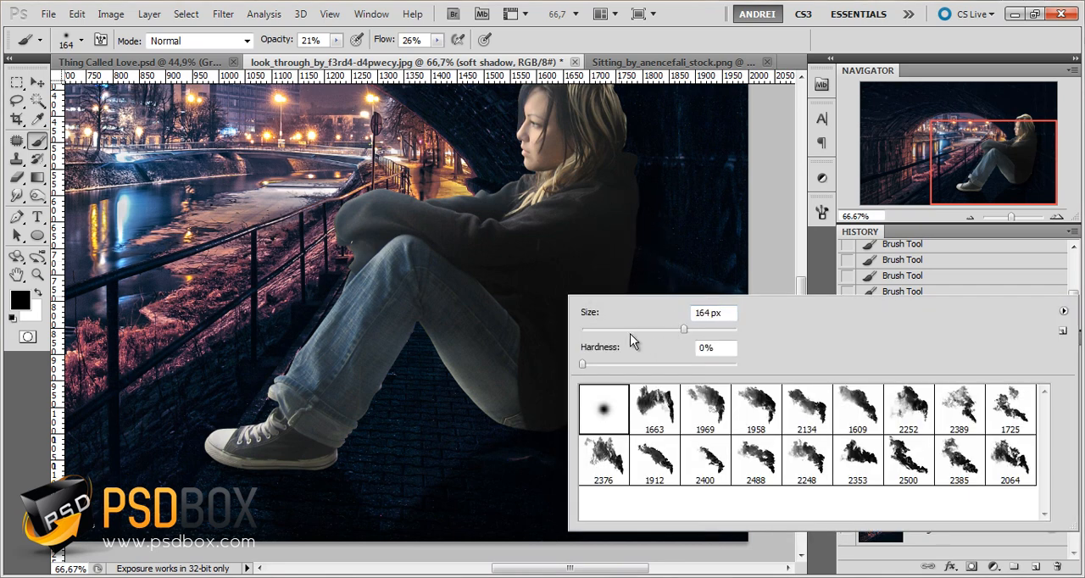
{"action": "type", "text": "59"}
{"action": "key", "text": "Return"}
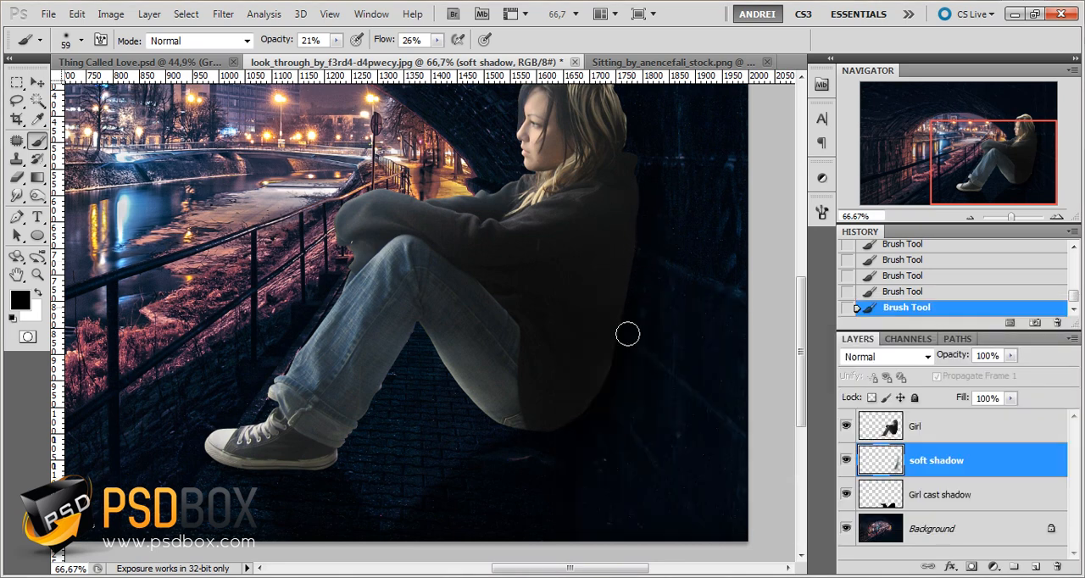
Extend the soft shadow around the girl's lower back with a 172 px brush, and compare the image with the soft shadow layer hidden
{"action": "right_click", "coordinate": [693, 243]}
{"action": "left_click", "coordinate": [976, 474]}
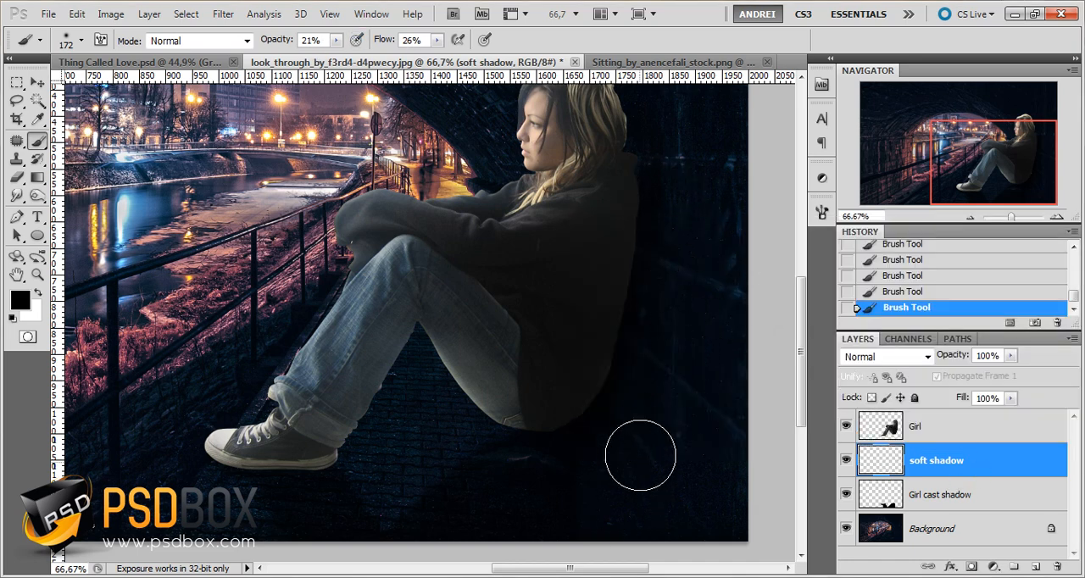
{"action": "left_click_drag", "start_coordinate": [676, 342], "coordinate": [667, 380]}
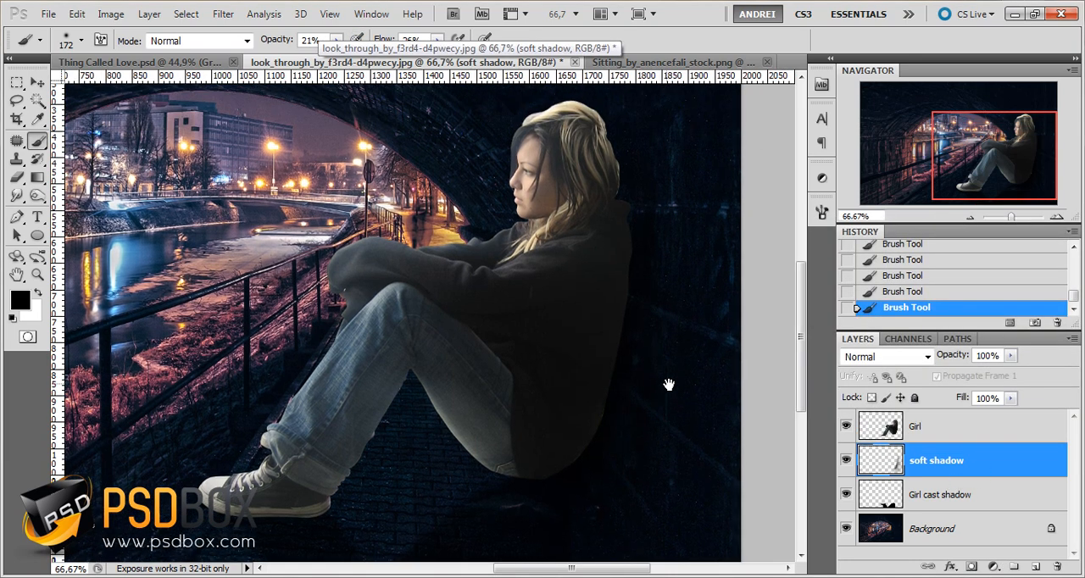
{"action": "left_click", "coordinate": [846, 459]}
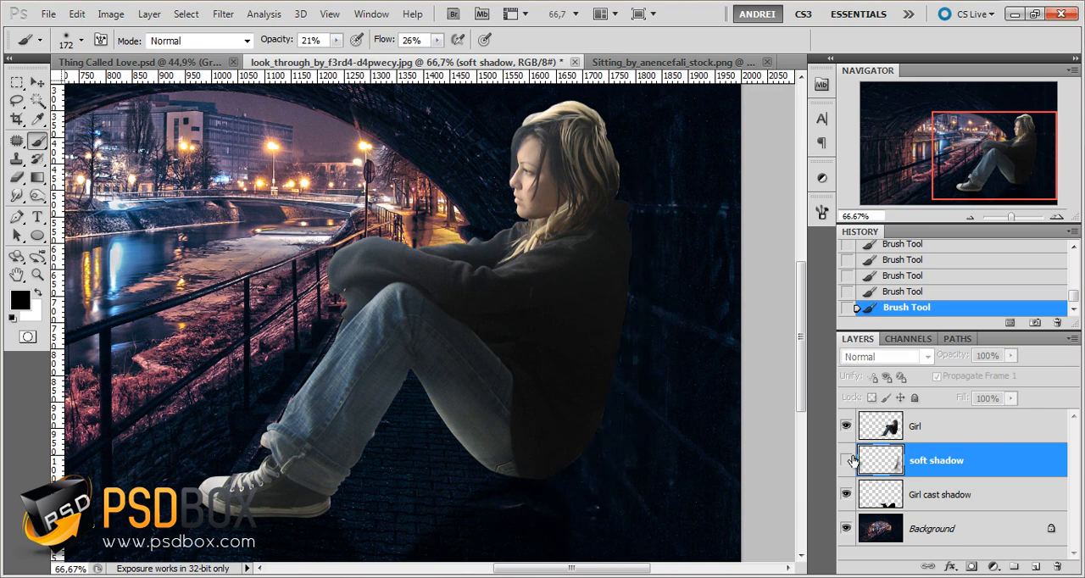
{"action": "left_click", "coordinate": [846, 459]}
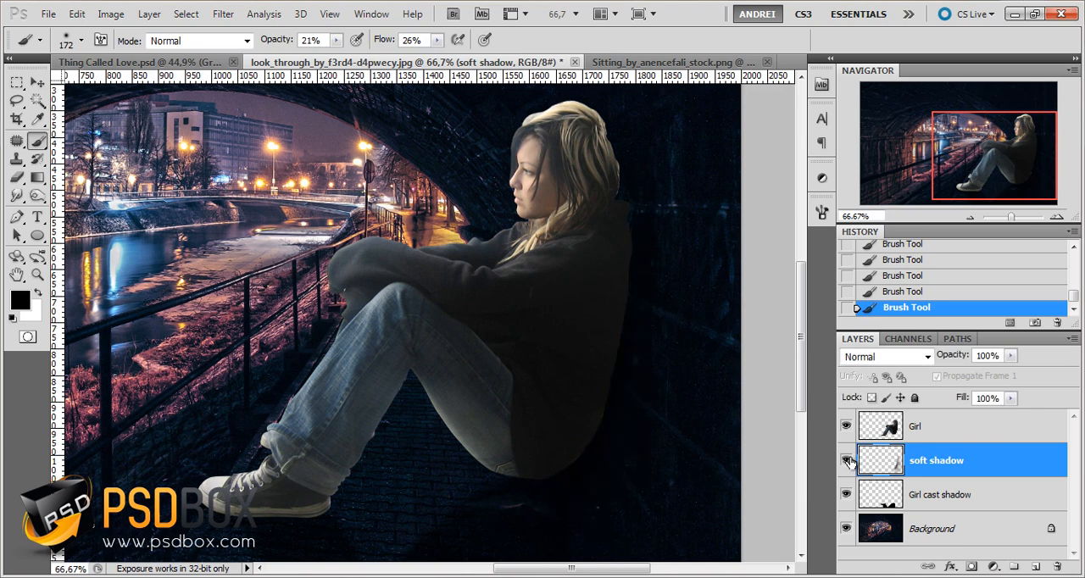
Paint a tight contact shadow directly beneath the girl's hips on the soft shadow layer with a 31 px brush
{"action": "left_click_drag", "start_coordinate": [619, 443], "coordinate": [613, 412]}
{"action": "right_click", "coordinate": [606, 382]}
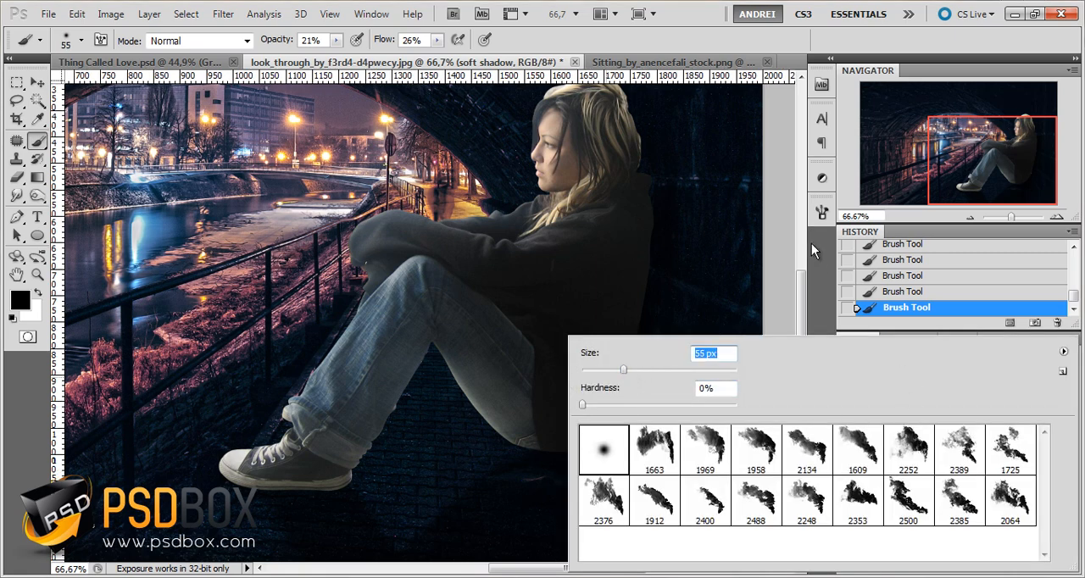
{"action": "key", "text": "Return"}
{"action": "scroll", "coordinate": [572, 458], "scroll_direction": "up", "scroll_amount": 2}
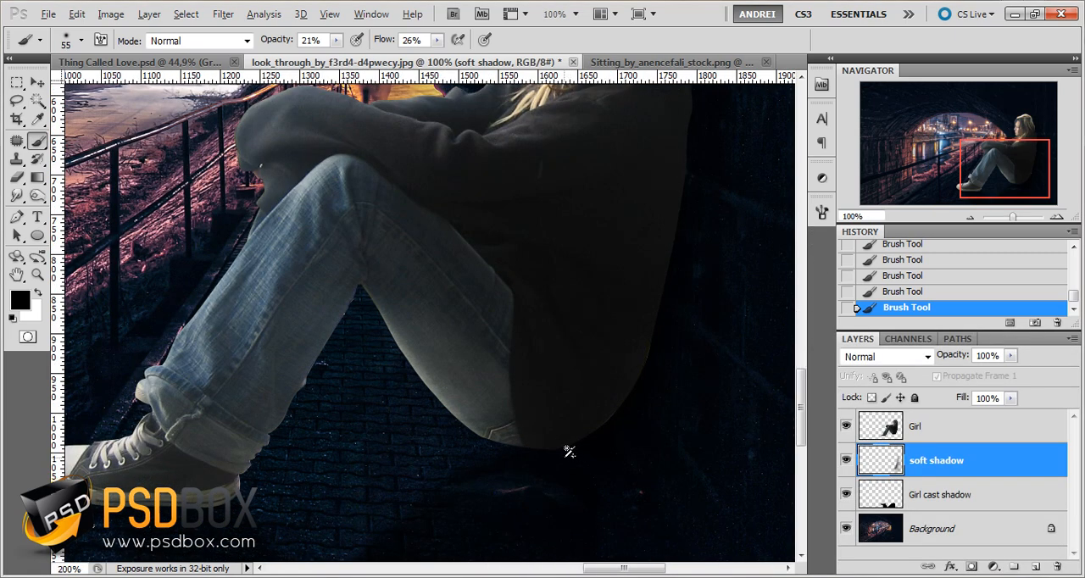
{"action": "right_click", "coordinate": [570, 433]}
{"action": "left_click", "coordinate": [606, 370]}
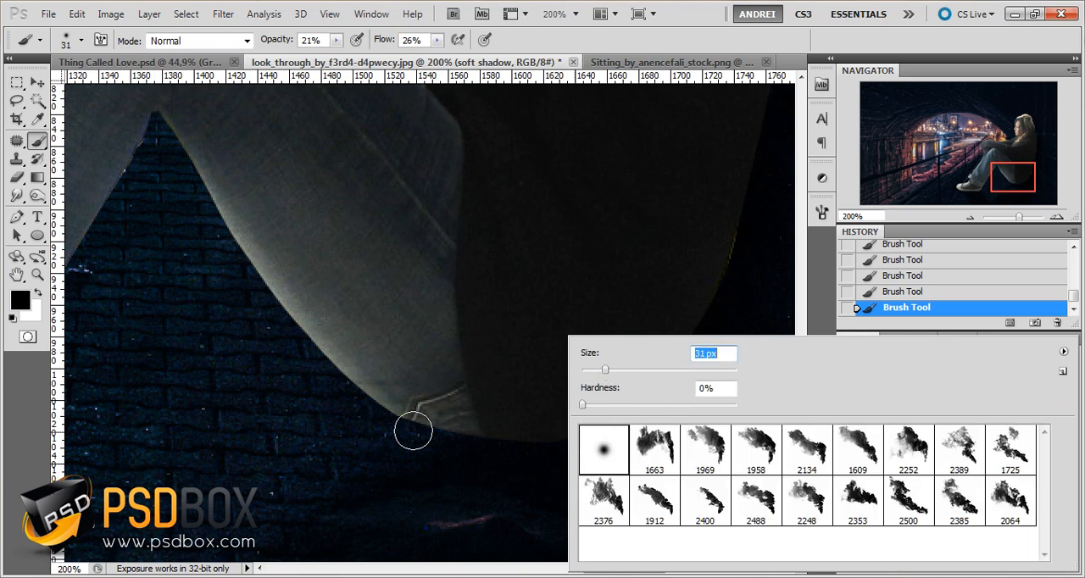
{"action": "key", "text": "Return"}
{"action": "left_click_drag", "start_coordinate": [467, 474], "coordinate": [569, 460]}
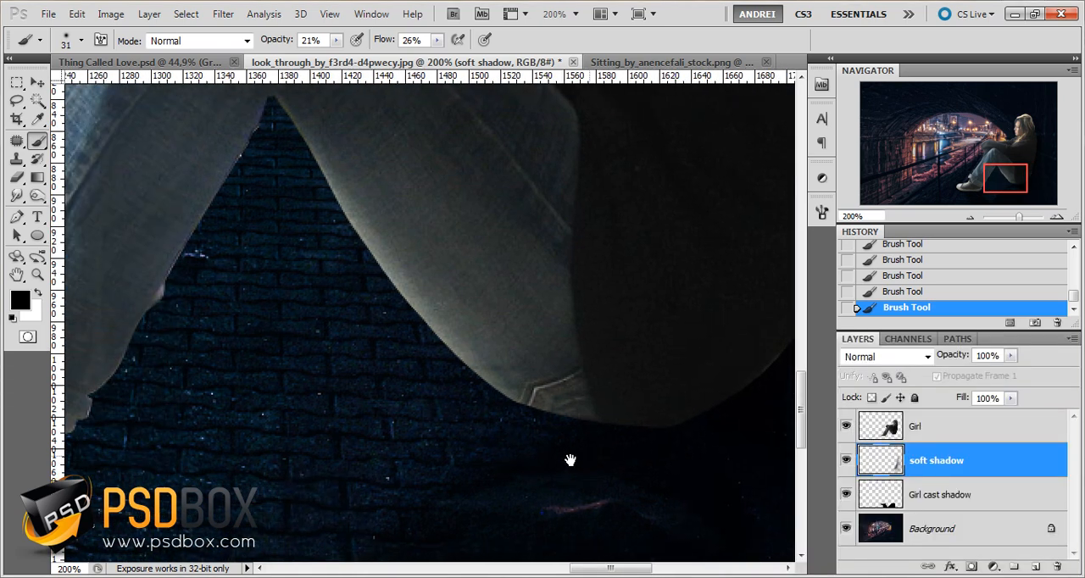
Paint a contact shadow along the sole of the shoe with the 31 px brush at 35% opacity and 34% flow
{"action": "left_click_drag", "start_coordinate": [527, 467], "coordinate": [750, 433]}
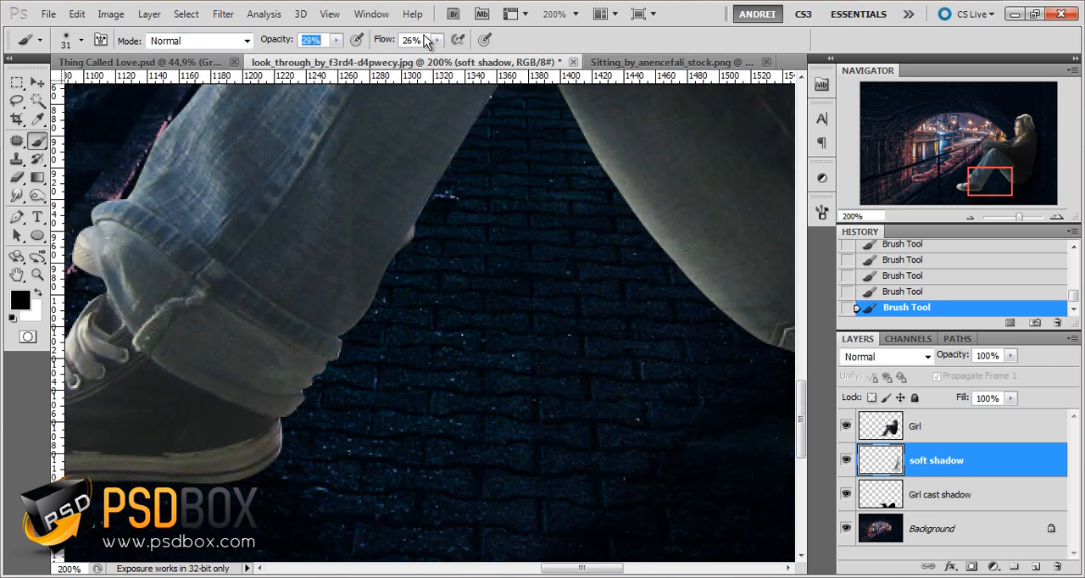
{"action": "left_click_drag", "start_coordinate": [426, 41], "coordinate": [381, 78]}
{"action": "scroll", "coordinate": [385, 89], "scroll_direction": "up", "scroll_amount": 8}
{"action": "scroll", "coordinate": [313, 40], "scroll_direction": "up", "scroll_amount": 6}
{"action": "left_click_drag", "start_coordinate": [596, 441], "coordinate": [768, 431]}
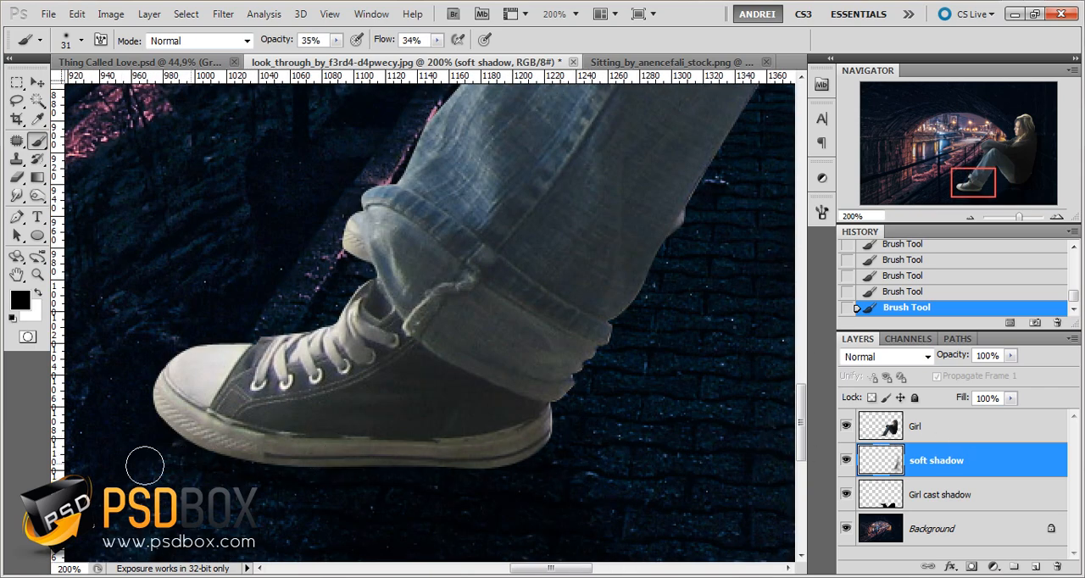
{"action": "left_click_drag", "start_coordinate": [145, 465], "coordinate": [510, 460]}
{"action": "scroll", "coordinate": [414, 433], "scroll_direction": "down", "scroll_amount": 2}
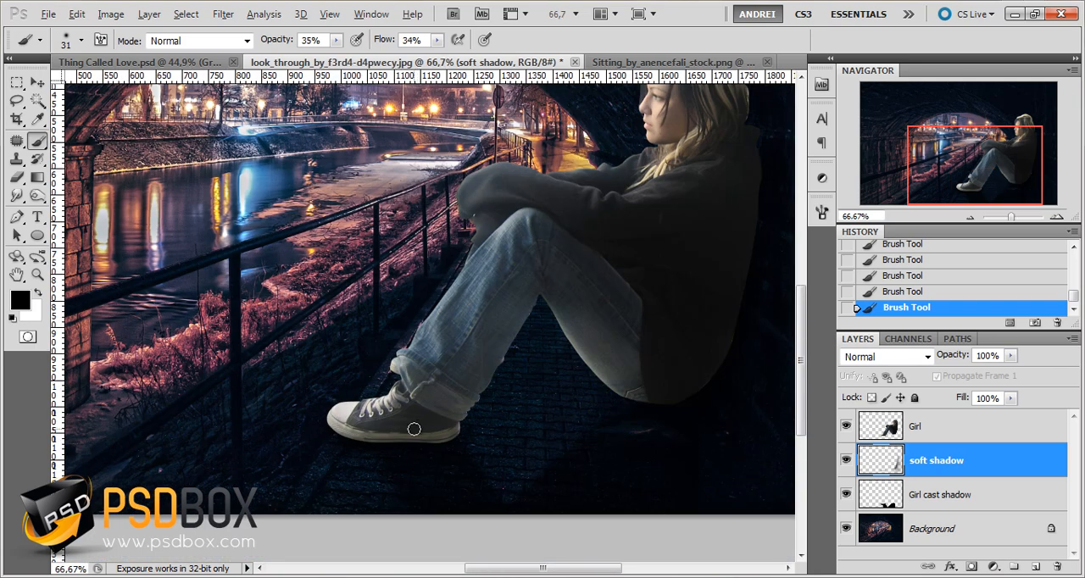
Extend the soft shadow on the ground around the shoe using a larger brush, up to 108 px
{"action": "right_click", "coordinate": [415, 431]}
{"action": "left_click", "coordinate": [490, 373]}
{"action": "mouse_move", "coordinate": [333, 445]}
{"action": "left_mouse_down"}
{"action": "mouse_move", "coordinate": [445, 455]}
{"action": "mouse_move", "coordinate": [488, 410]}
{"action": "mouse_move", "coordinate": [396, 409]}
{"action": "left_mouse_up"}
{"action": "right_click", "coordinate": [488, 410]}
{"action": "left_click", "coordinate": [588, 375]}
Compare the image before and after the last shadow strokes by stepping back and forward, and look over the whole figure
{"action": "key", "text": "ctrl+alt+z"}
{"action": "key", "text": "ctrl+alt+z"}
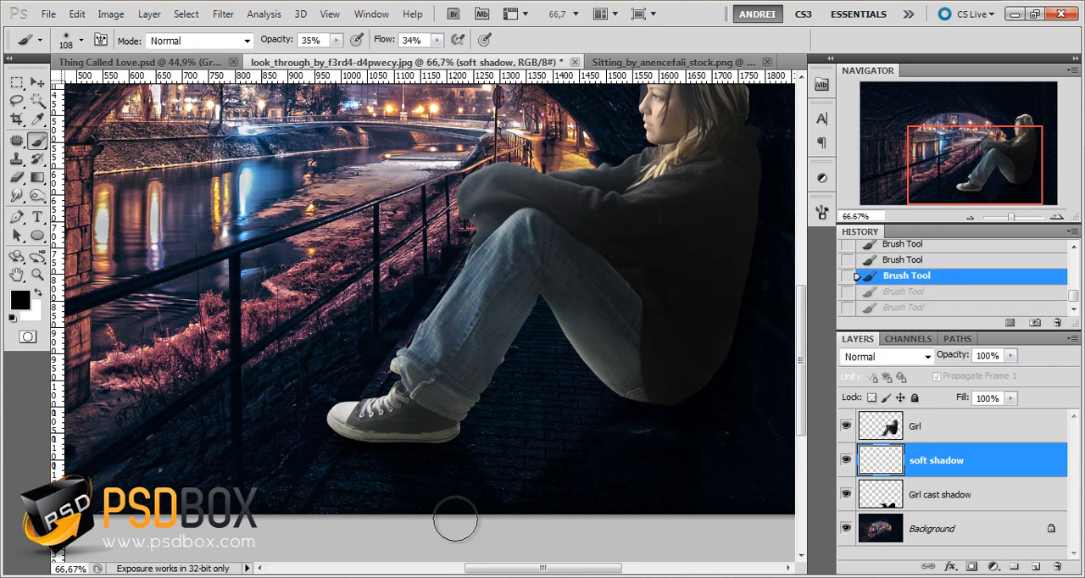
{"action": "key", "text": "ctrl+shift+z"}
{"action": "key", "text": "ctrl+shift+z"}
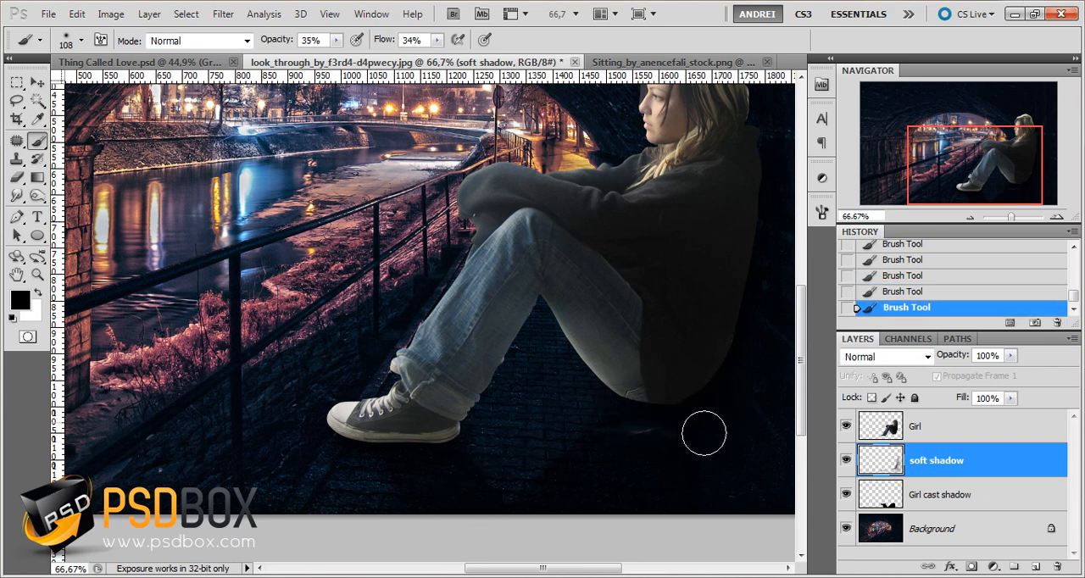
{"action": "left_click_drag", "start_coordinate": [732, 441], "coordinate": [650, 509]}
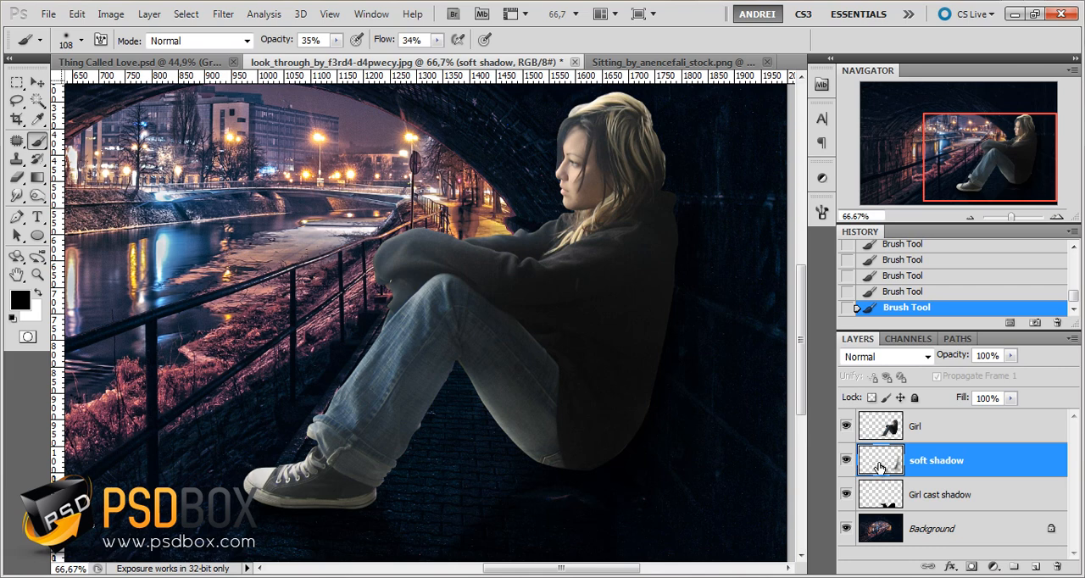
{"action": "left_click_drag", "start_coordinate": [961, 163], "coordinate": [962, 155]}
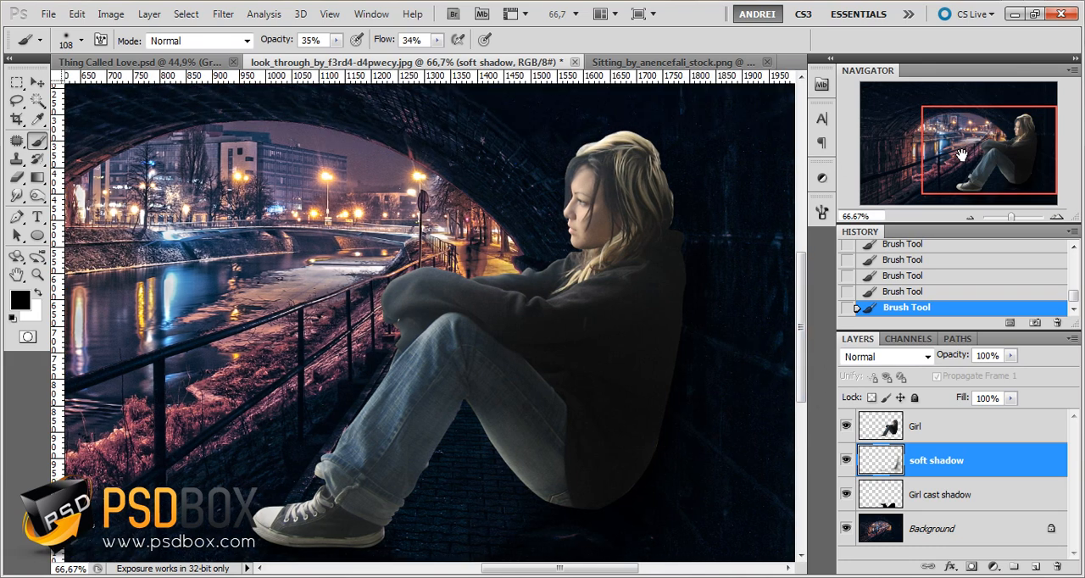
Add a new layer above the Girl layer and clip it to the Girl layer with a clipping mask
{"action": "left_click", "coordinate": [976, 435]}
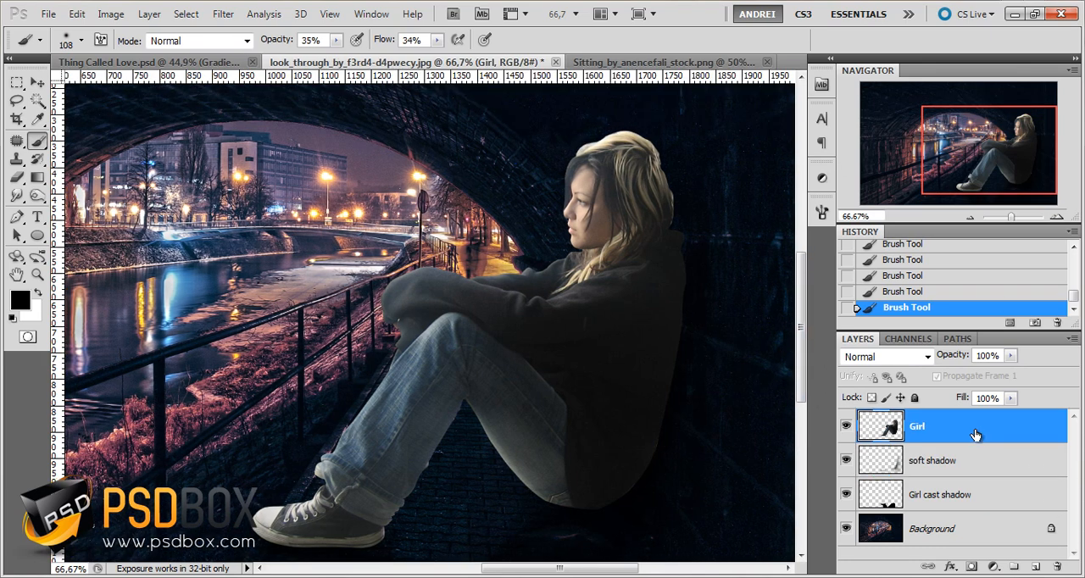
{"action": "left_click_drag", "start_coordinate": [1005, 132], "coordinate": [1006, 138]}
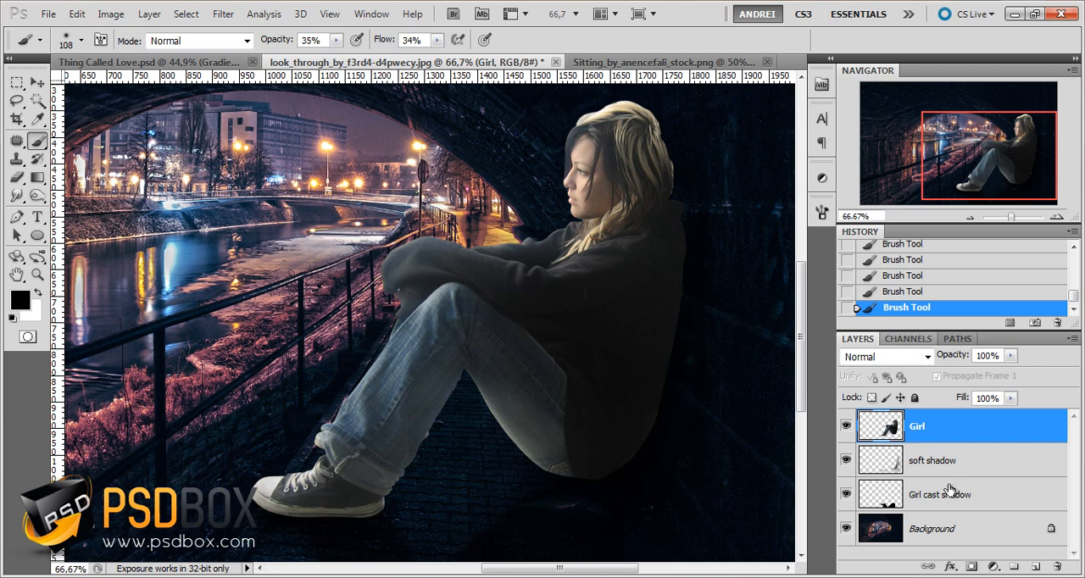
{"action": "left_click", "coordinate": [1035, 566]}
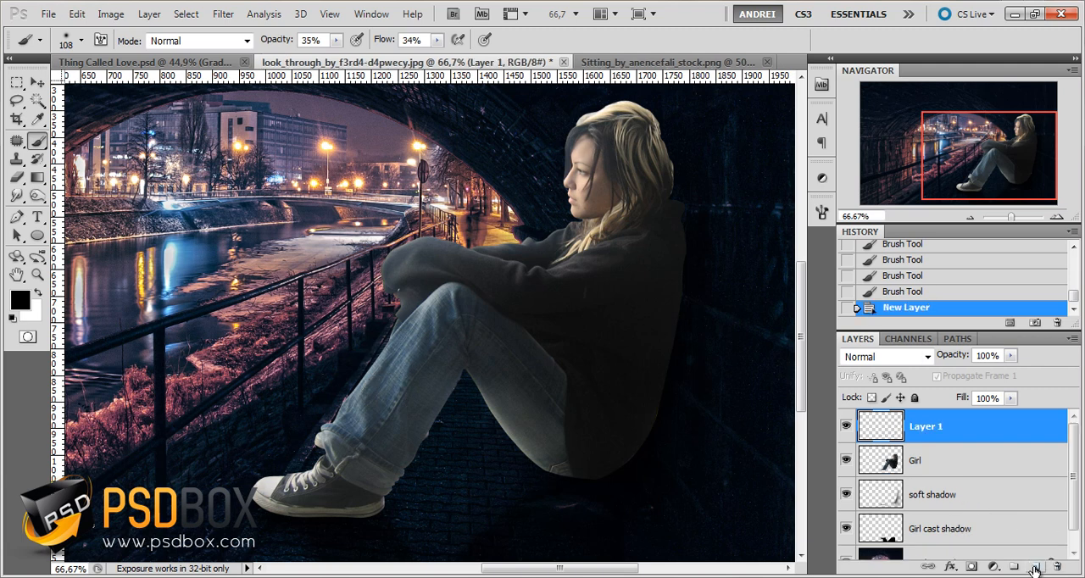
{"action": "left_click", "coordinate": [959, 442], "text": "alt"}
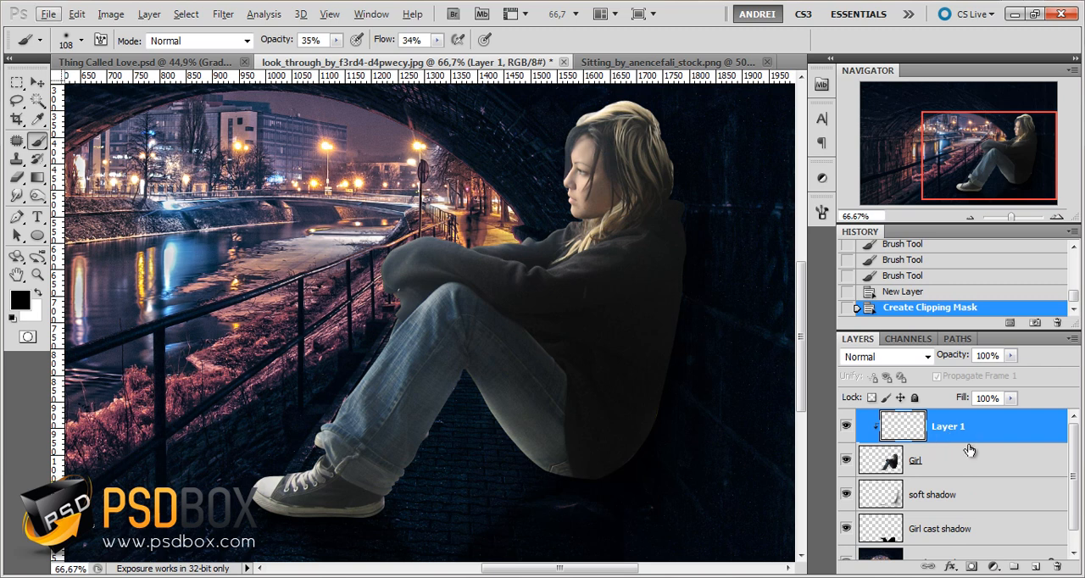
{"action": "left_click", "coordinate": [976, 442], "text": "alt"}
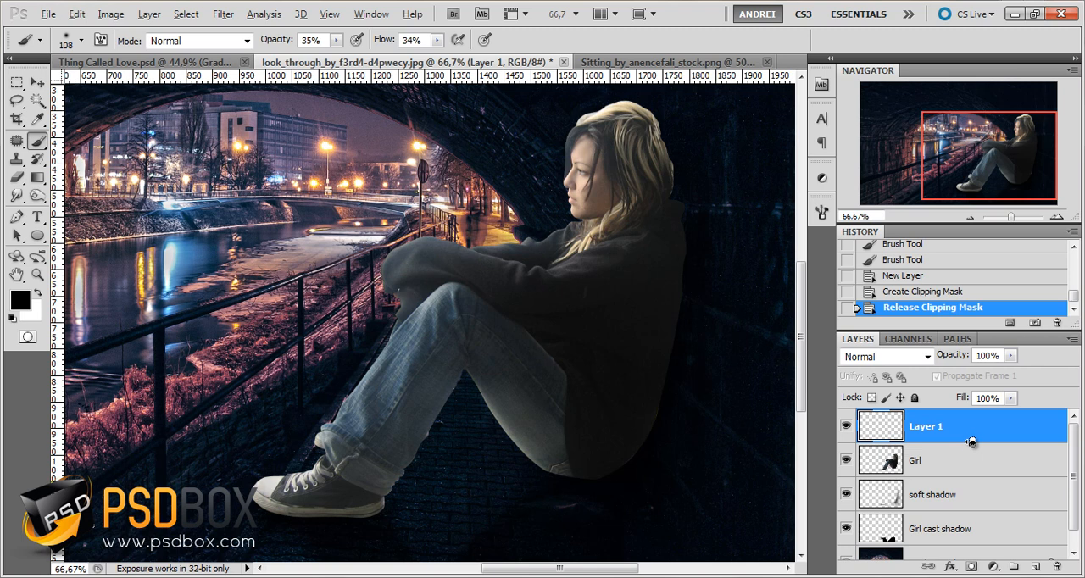
{"action": "left_click", "coordinate": [971, 444], "text": "alt"}
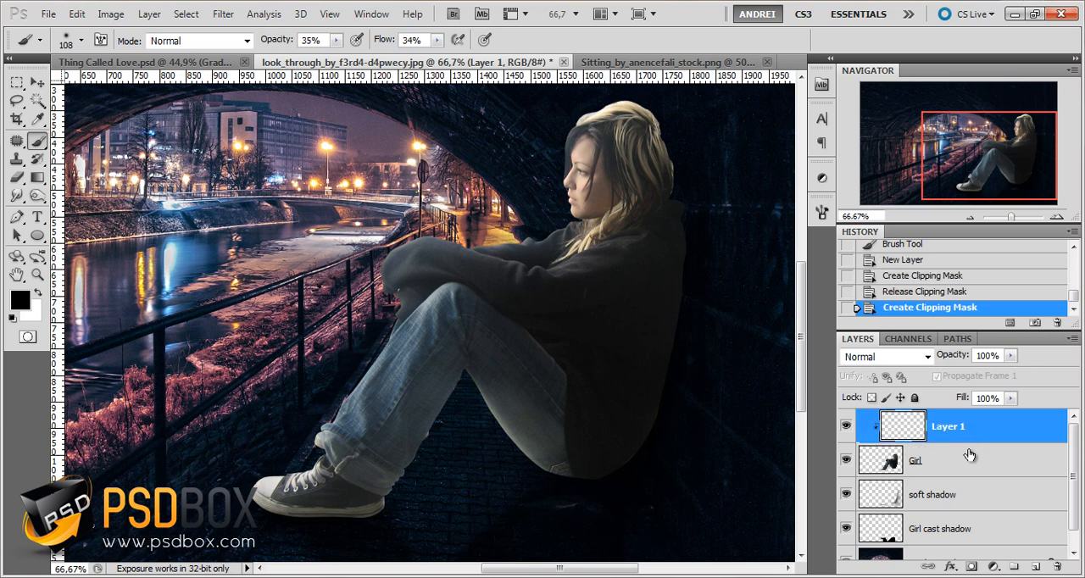
Rename the new clipped layer as body shadows
{"action": "double_click", "coordinate": [949, 428]}
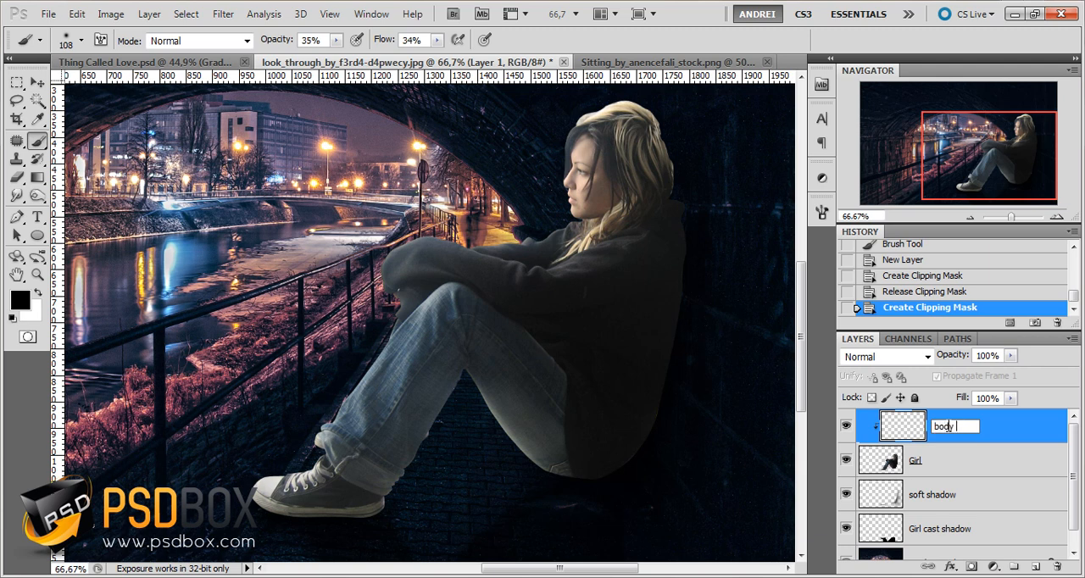
{"action": "type", "text": "body shadows"}
{"action": "key", "text": "Return"}
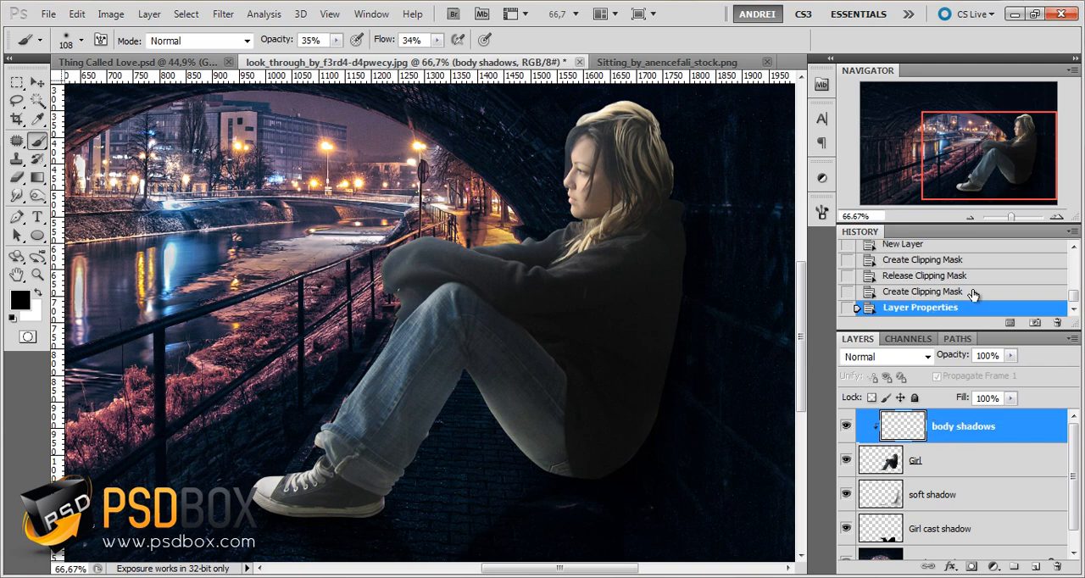
Paint black shadows over the back and top of the girl's hair with a 60 px brush at 18% opacity and 30% flow
{"action": "right_click", "coordinate": [627, 226]}
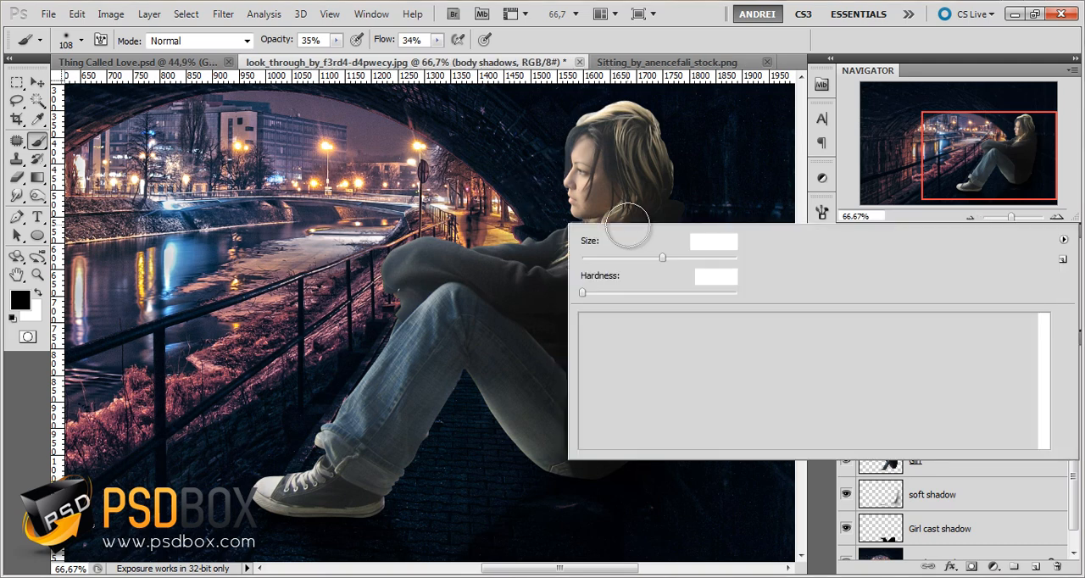
{"action": "left_click_drag", "start_coordinate": [636, 257], "coordinate": [627, 257]}
{"action": "left_click", "coordinate": [974, 134]}
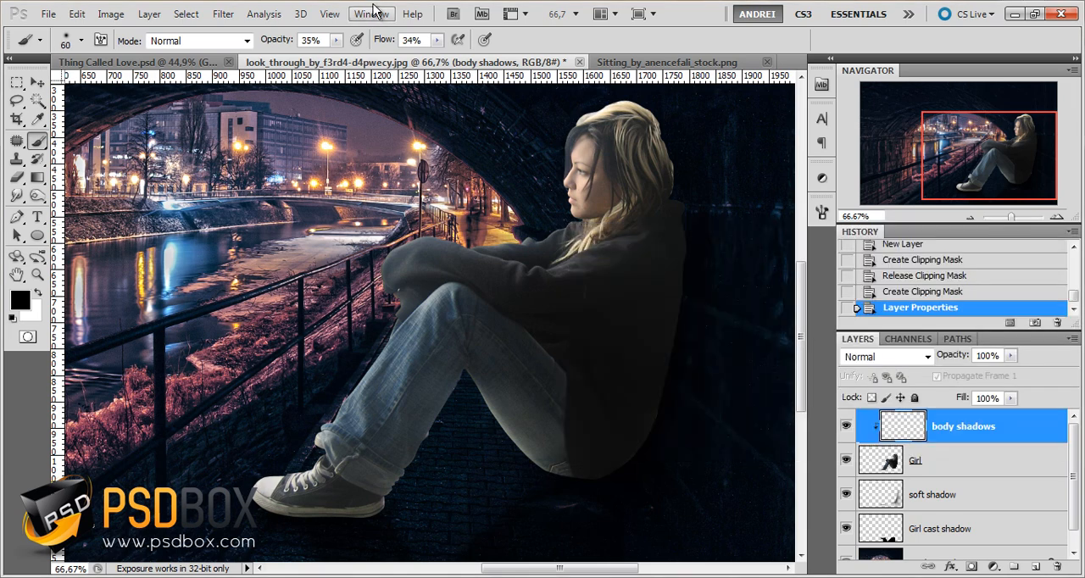
{"action": "left_click", "coordinate": [337, 40]}
{"action": "left_click", "coordinate": [322, 56]}
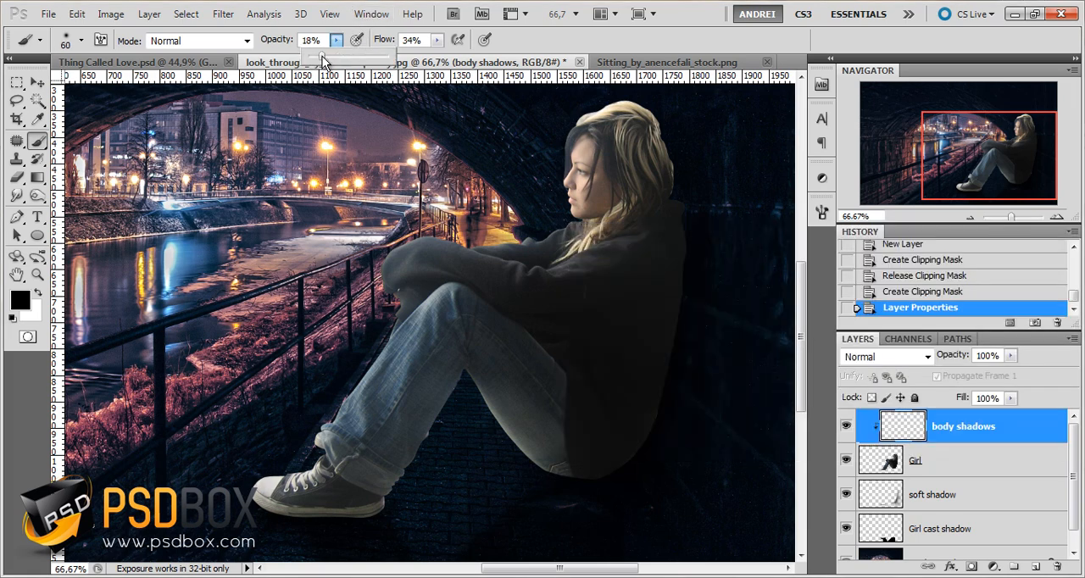
{"action": "left_click", "coordinate": [438, 40]}
{"action": "left_click", "coordinate": [437, 41]}
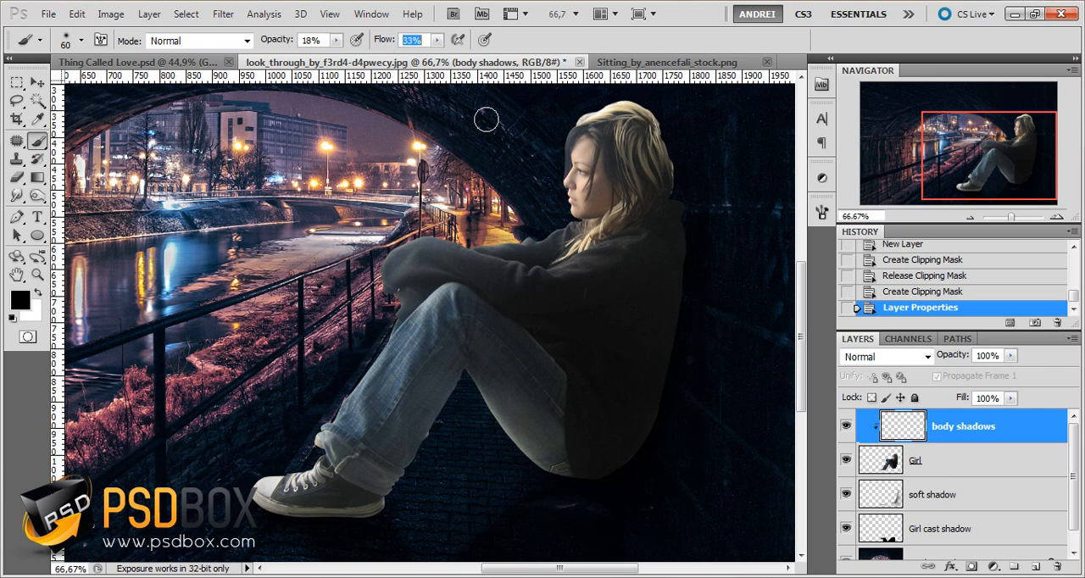
{"action": "type", "text": "30"}
{"action": "key", "text": "Return"}
{"action": "mouse_move", "coordinate": [651, 162]}
{"action": "left_mouse_down"}
{"action": "mouse_move", "coordinate": [666, 188]}
{"action": "mouse_move", "coordinate": [651, 127]}
{"action": "left_mouse_up"}
{"action": "mouse_move", "coordinate": [662, 187]}
{"action": "left_mouse_down"}
{"action": "mouse_move", "coordinate": [658, 161]}
{"action": "mouse_move", "coordinate": [641, 153]}
{"action": "left_mouse_up"}
{"action": "mouse_move", "coordinate": [641, 115]}
{"action": "left_mouse_down"}
{"action": "mouse_move", "coordinate": [615, 111]}
{"action": "mouse_move", "coordinate": [626, 104]}
{"action": "mouse_move", "coordinate": [662, 111]}
{"action": "mouse_move", "coordinate": [588, 114]}
{"action": "mouse_move", "coordinate": [631, 115]}
{"action": "mouse_move", "coordinate": [568, 128]}
{"action": "left_mouse_up"}
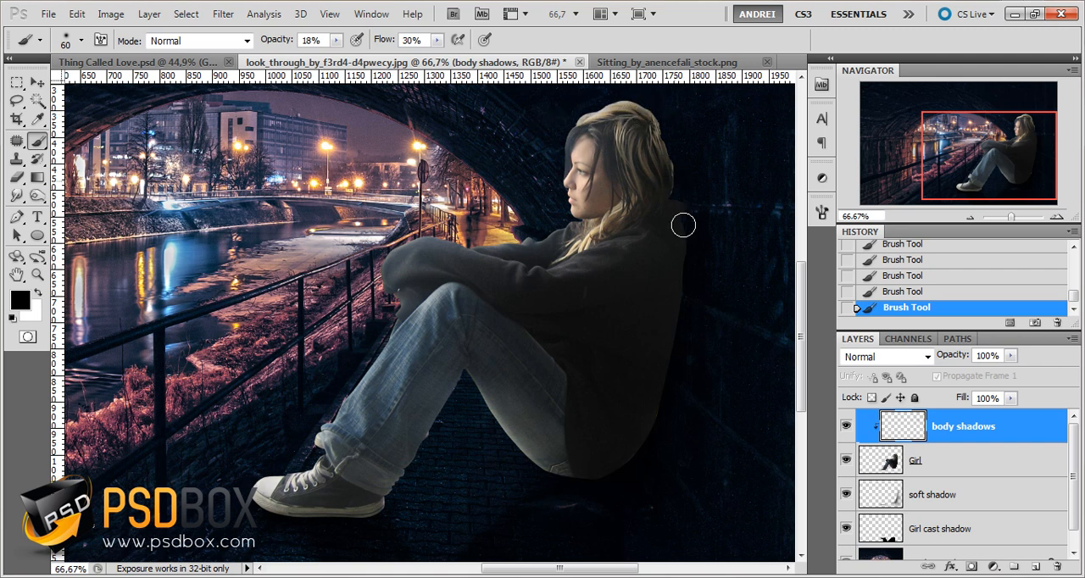
Darken the back of the girl's sweater down to the hips with the 60 px brush and a 99 px brush
{"action": "left_click_drag", "start_coordinate": [681, 209], "coordinate": [632, 446]}
{"action": "left_click_drag", "start_coordinate": [621, 496], "coordinate": [638, 449]}
{"action": "right_click", "coordinate": [682, 346]}
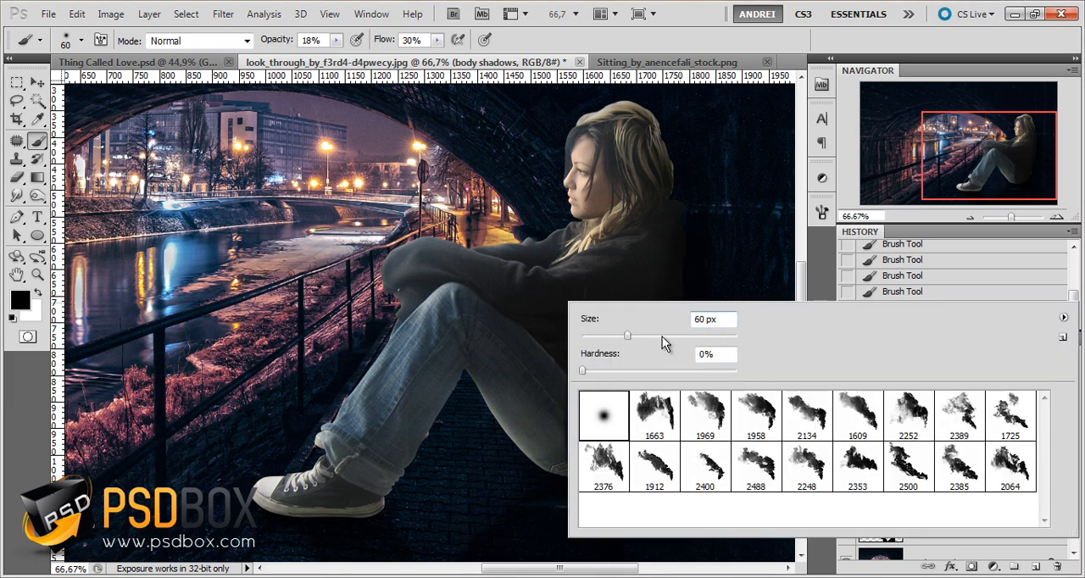
{"action": "double_click", "coordinate": [718, 317]}
{"action": "type", "text": "99"}
{"action": "key", "text": "Return"}
{"action": "mouse_move", "coordinate": [675, 268]}
{"action": "left_mouse_down"}
{"action": "mouse_move", "coordinate": [660, 353]}
{"action": "mouse_move", "coordinate": [680, 268]}
{"action": "mouse_move", "coordinate": [686, 321]}
{"action": "mouse_move", "coordinate": [677, 341]}
{"action": "mouse_move", "coordinate": [673, 276]}
{"action": "mouse_move", "coordinate": [637, 410]}
{"action": "mouse_move", "coordinate": [690, 284]}
{"action": "mouse_move", "coordinate": [646, 384]}
{"action": "mouse_move", "coordinate": [670, 348]}
{"action": "mouse_move", "coordinate": [664, 259]}
{"action": "mouse_move", "coordinate": [638, 429]}
{"action": "mouse_move", "coordinate": [681, 269]}
{"action": "mouse_move", "coordinate": [665, 320]}
{"action": "mouse_move", "coordinate": [668, 240]}
{"action": "mouse_move", "coordinate": [665, 369]}
{"action": "left_mouse_up"}
Check the green-marked body shadow areas in image 2c of the web tutorial in Firefox, and return to Photoshop
{"action": "key", "text": "alt+Tab"}
{"action": "scroll", "coordinate": [350, 333], "scroll_direction": "down", "scroll_amount": 10}
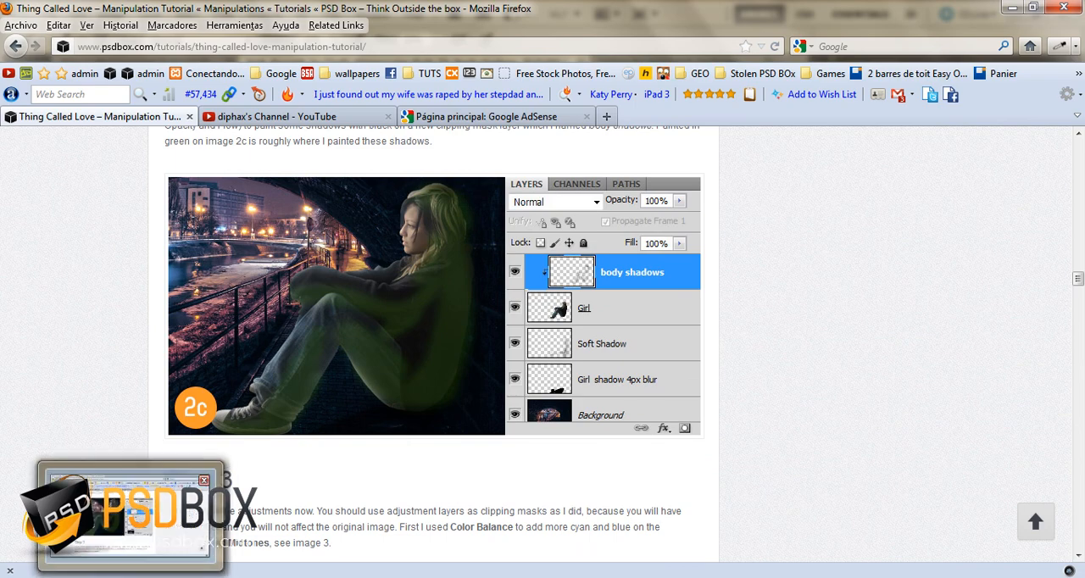
{"action": "key", "text": "alt+Tab"}
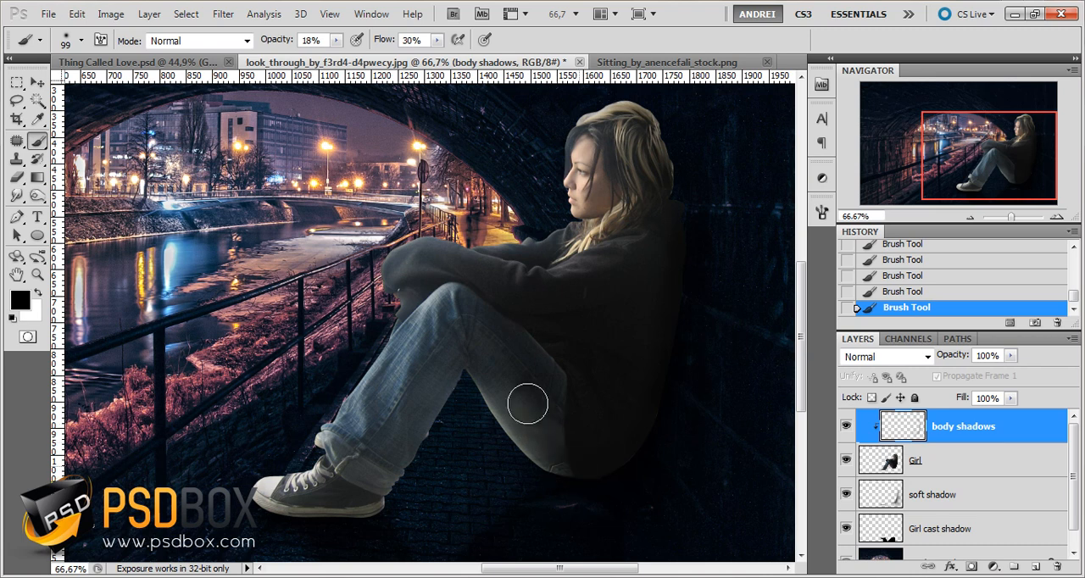
Shade the shoe and knee with the 99 px brush, and the area where sleeve and knee meet with 32 and 63 px brushes
{"action": "mouse_move", "coordinate": [280, 510]}
{"action": "left_mouse_down"}
{"action": "mouse_move", "coordinate": [277, 498]}
{"action": "mouse_move", "coordinate": [265, 503]}
{"action": "left_mouse_up"}
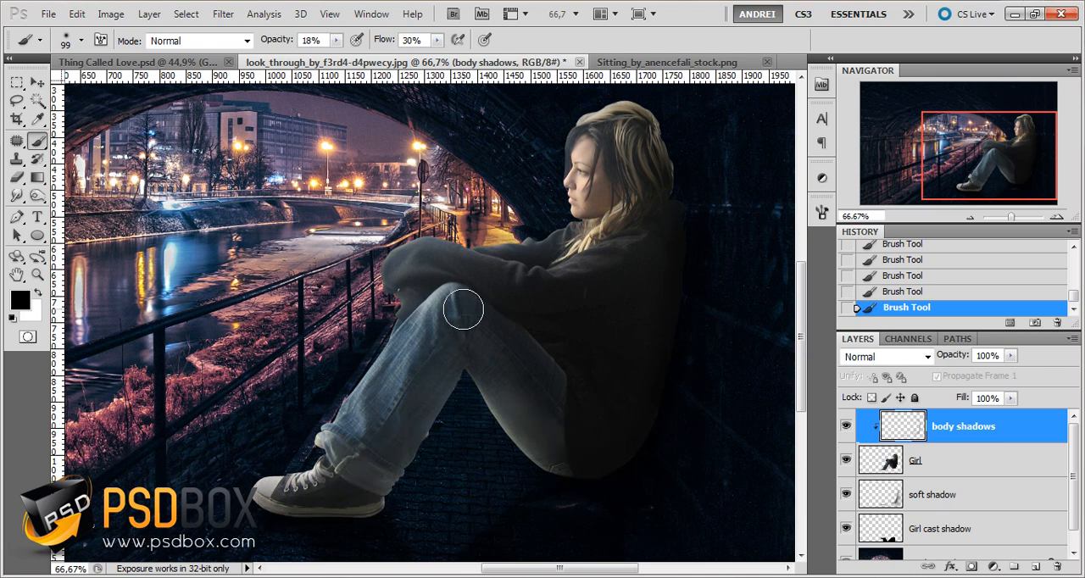
{"action": "left_click_drag", "start_coordinate": [416, 334], "coordinate": [436, 304]}
{"action": "right_click", "coordinate": [505, 270]}
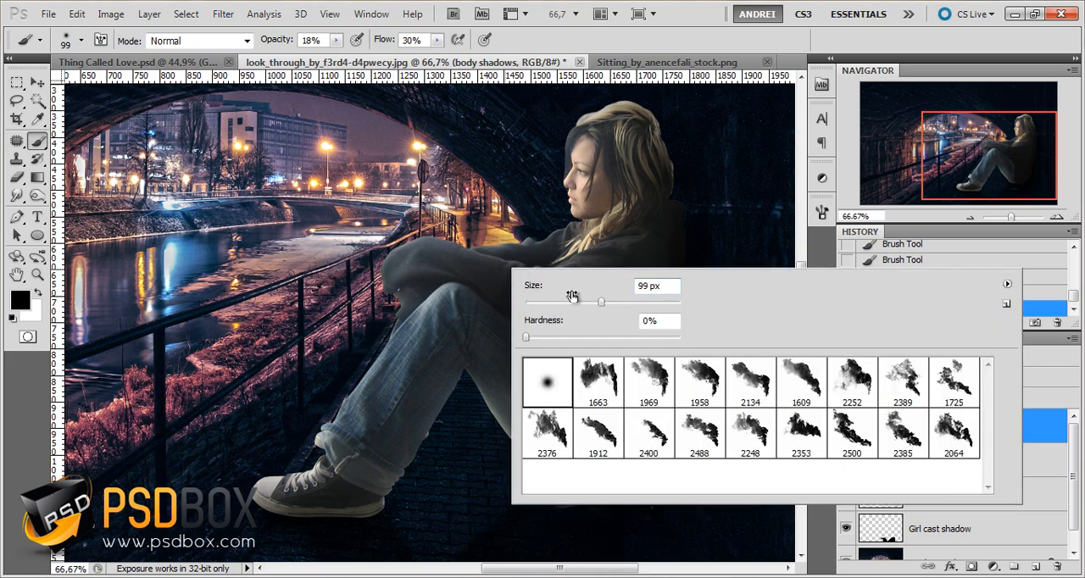
{"action": "left_click_drag", "start_coordinate": [572, 292], "coordinate": [551, 303]}
{"action": "key", "text": "Return"}
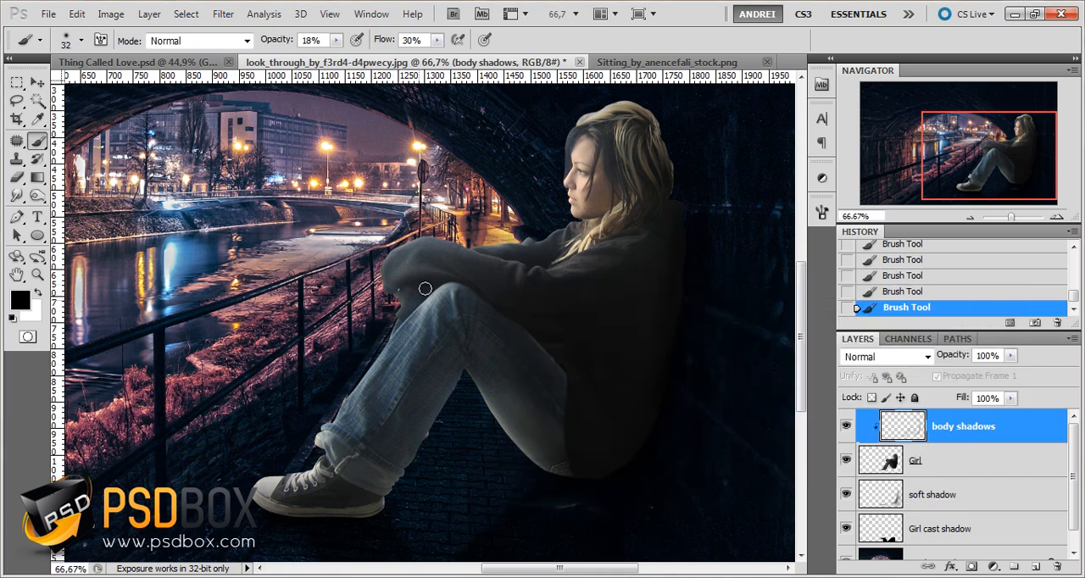
{"action": "right_click", "coordinate": [424, 289]}
{"action": "left_click_drag", "start_coordinate": [469, 316], "coordinate": [488, 317]}
{"action": "key", "text": "Return"}
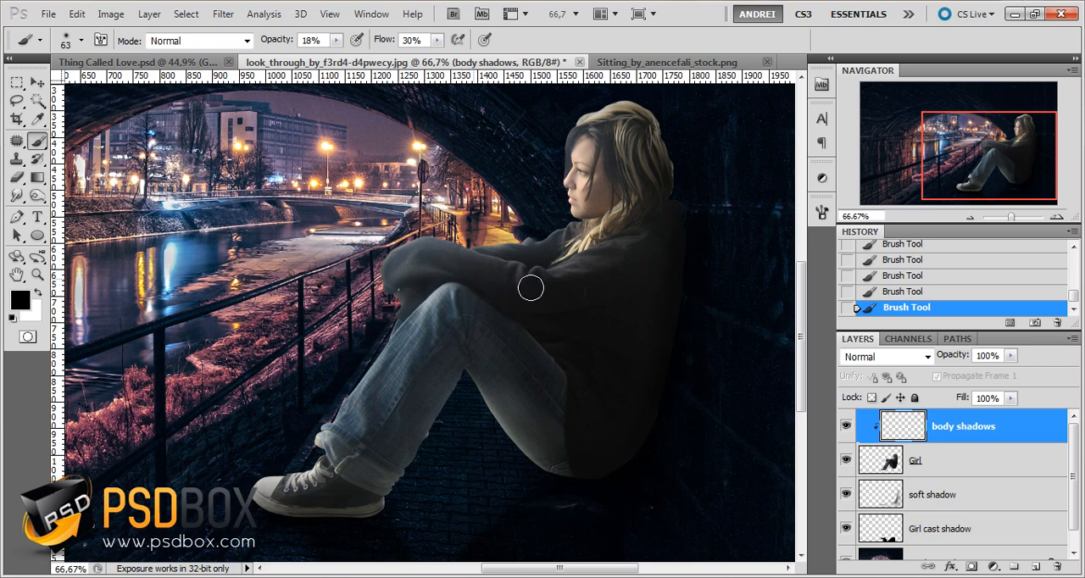
Shade the folds of the girl's sweater sleeve with 38 px and 22 px brushes
{"action": "right_click", "coordinate": [522, 289]}
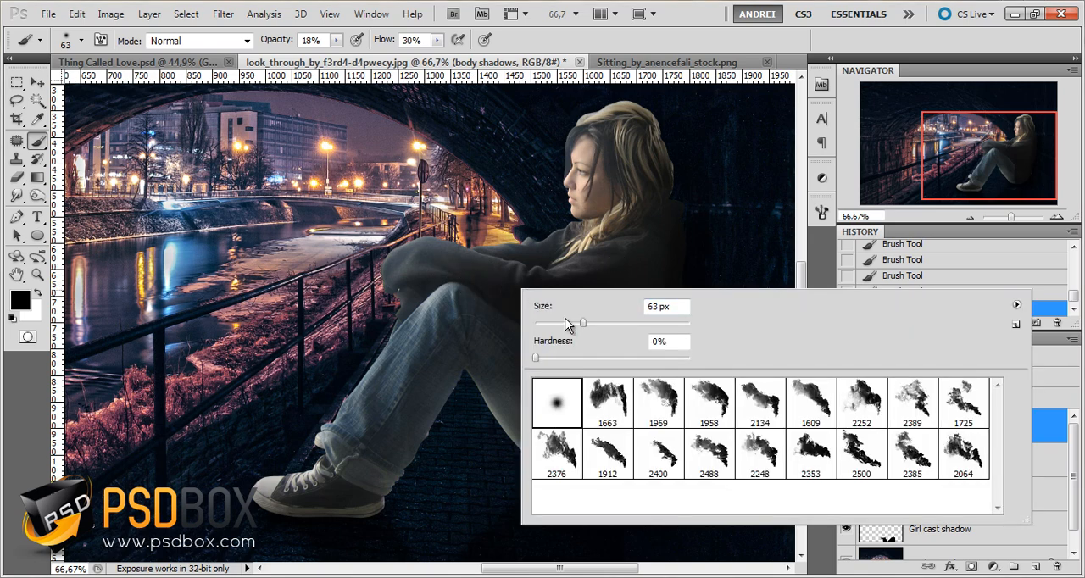
{"action": "key", "text": "Return"}
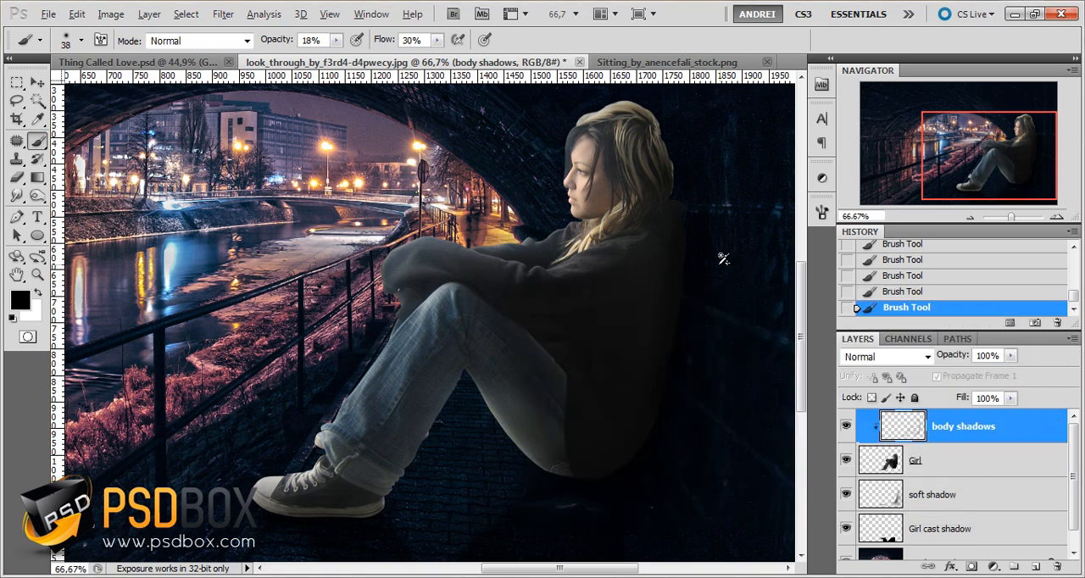
{"action": "scroll", "coordinate": [723, 259], "scroll_direction": "up", "scroll_amount": 4}
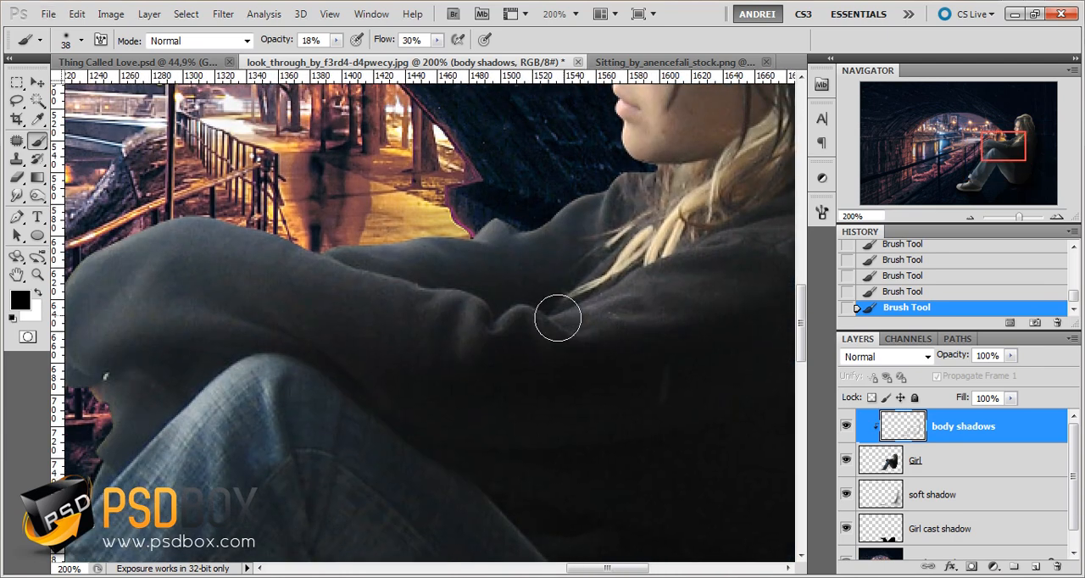
{"action": "right_click", "coordinate": [636, 282]}
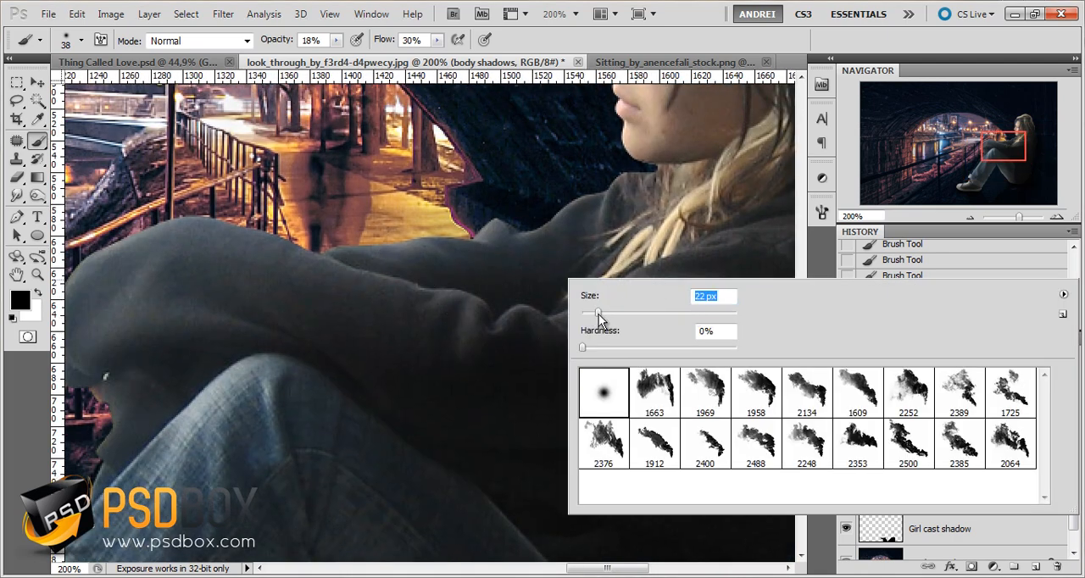
{"action": "key", "text": "Return"}
{"action": "left_click_drag", "start_coordinate": [552, 288], "coordinate": [688, 264]}
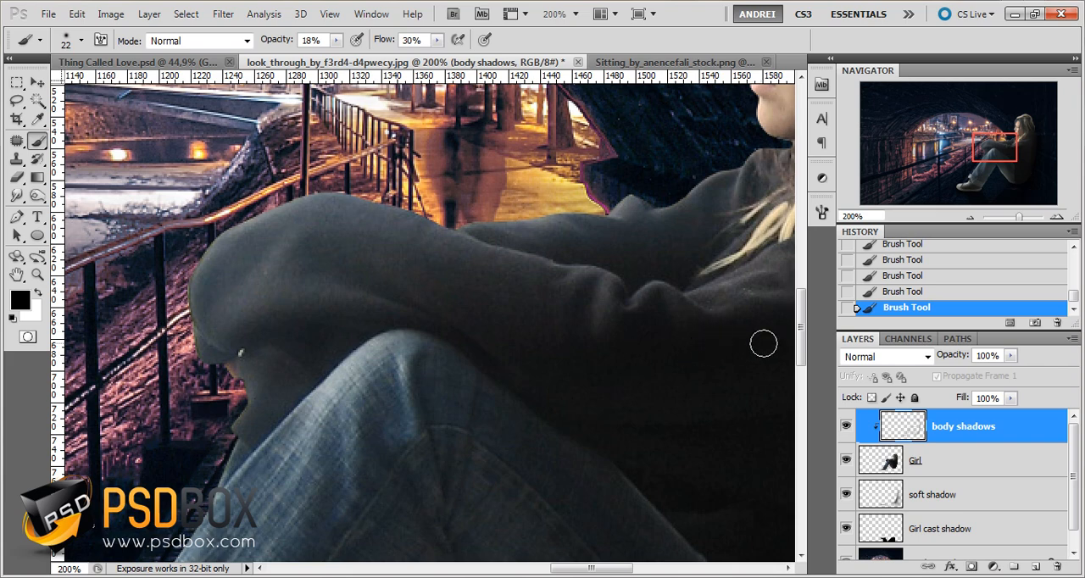
{"action": "left_click", "coordinate": [655, 356], "text": "alt"}
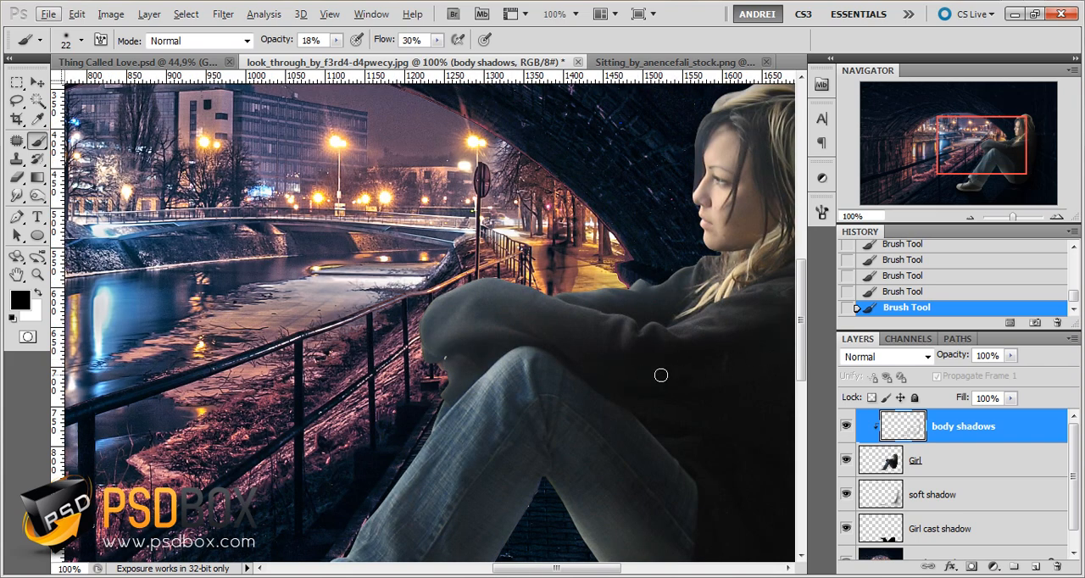
Darken the forearm resting on the knee with 88 px and 46 px brushes, and the top of the hair with the 46 px brush
{"action": "right_click", "coordinate": [661, 375]}
{"action": "type", "text": "88"}
{"action": "key", "text": "Return"}
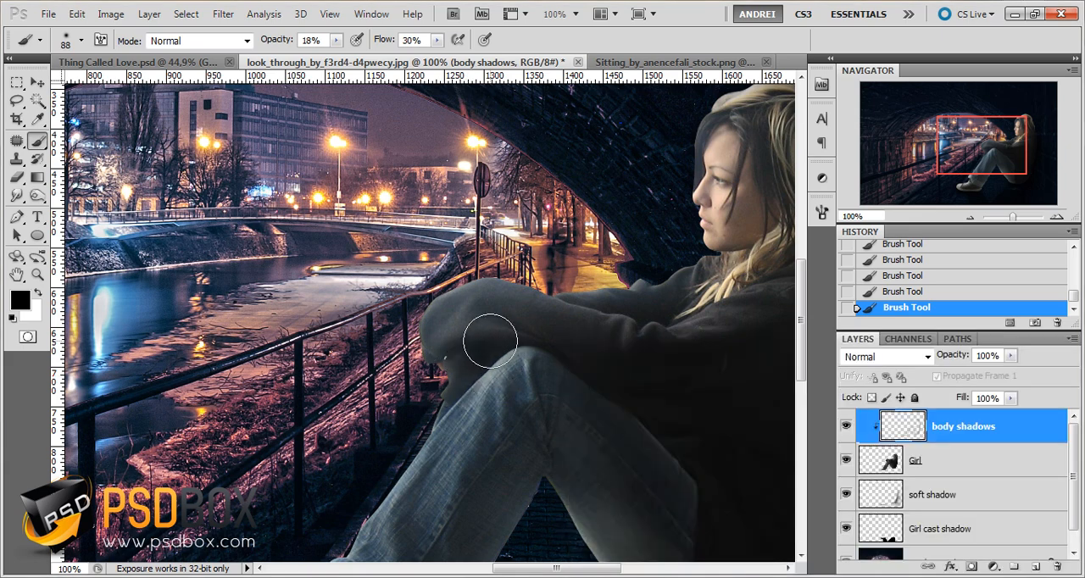
{"action": "right_click", "coordinate": [547, 332]}
{"action": "type", "text": "46"}
{"action": "key", "text": "Return"}
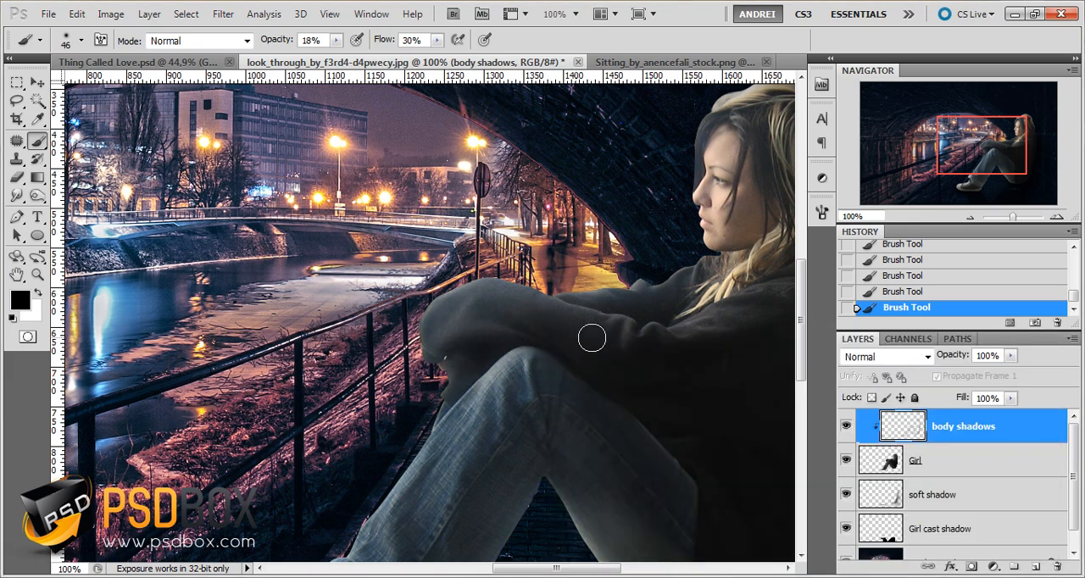
{"action": "left_click_drag", "start_coordinate": [710, 293], "coordinate": [580, 378]}
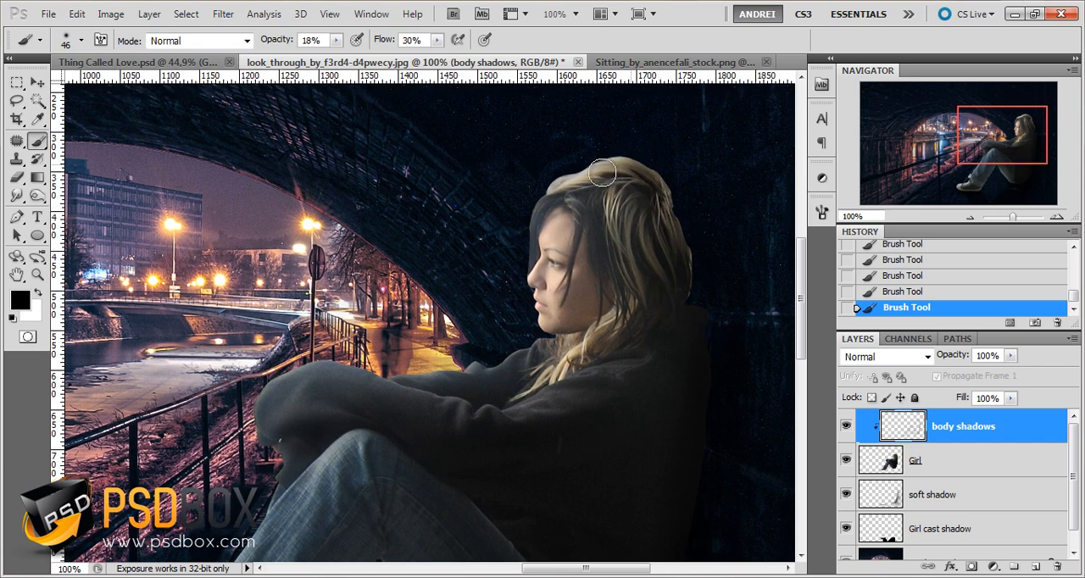
{"action": "left_click_drag", "start_coordinate": [601, 173], "coordinate": [628, 154]}
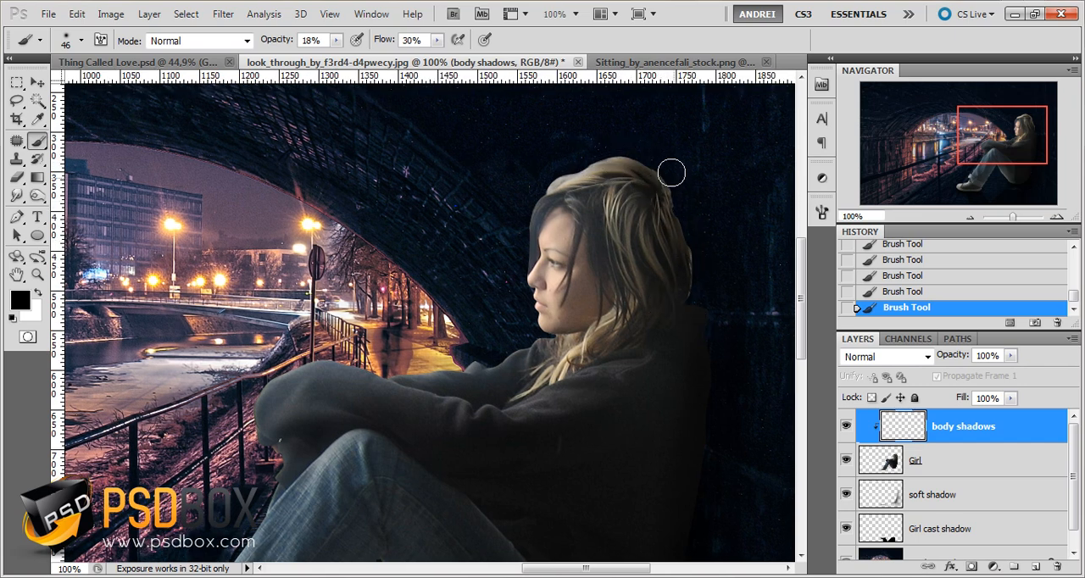
Deepen the girl's body shadows with soft 90 px and 129 px brushes
{"action": "key", "text": "ctrl+minus"}
{"action": "key", "text": "ctrl+minus"}
{"action": "right_click", "coordinate": [688, 305]}
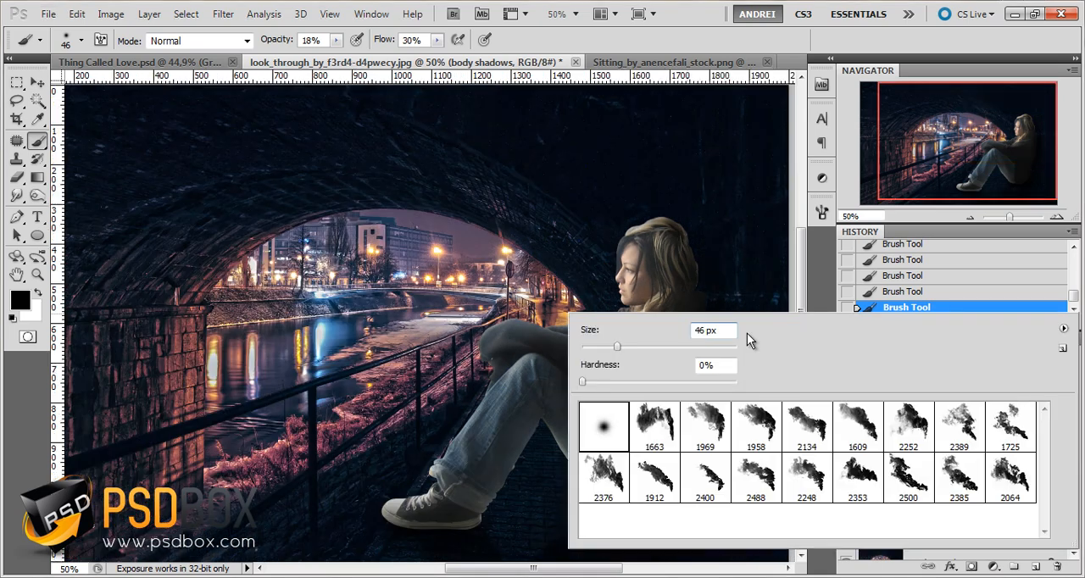
{"action": "left_click", "coordinate": [651, 347]}
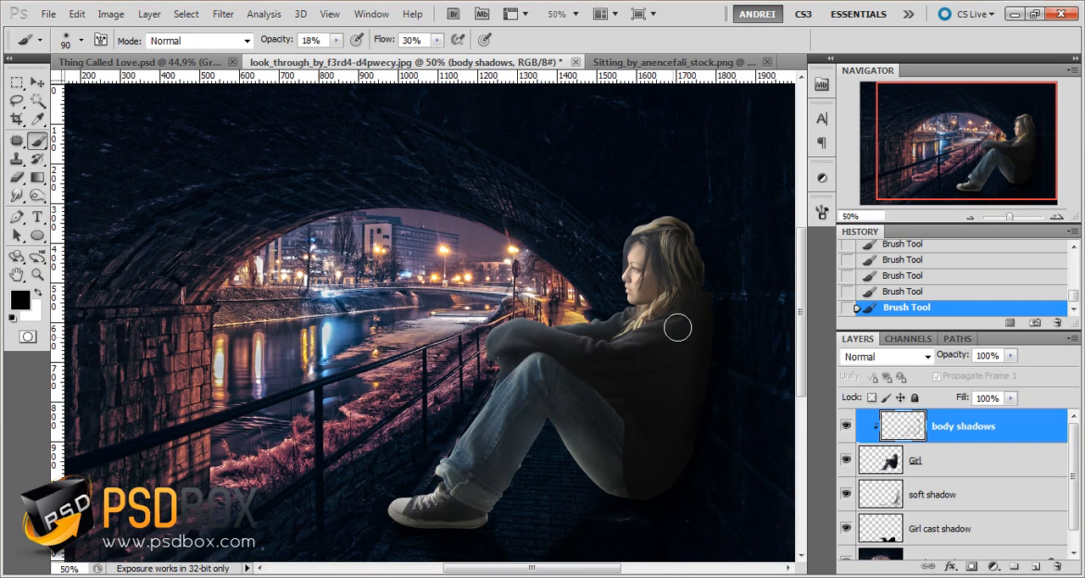
{"action": "right_click", "coordinate": [681, 322]}
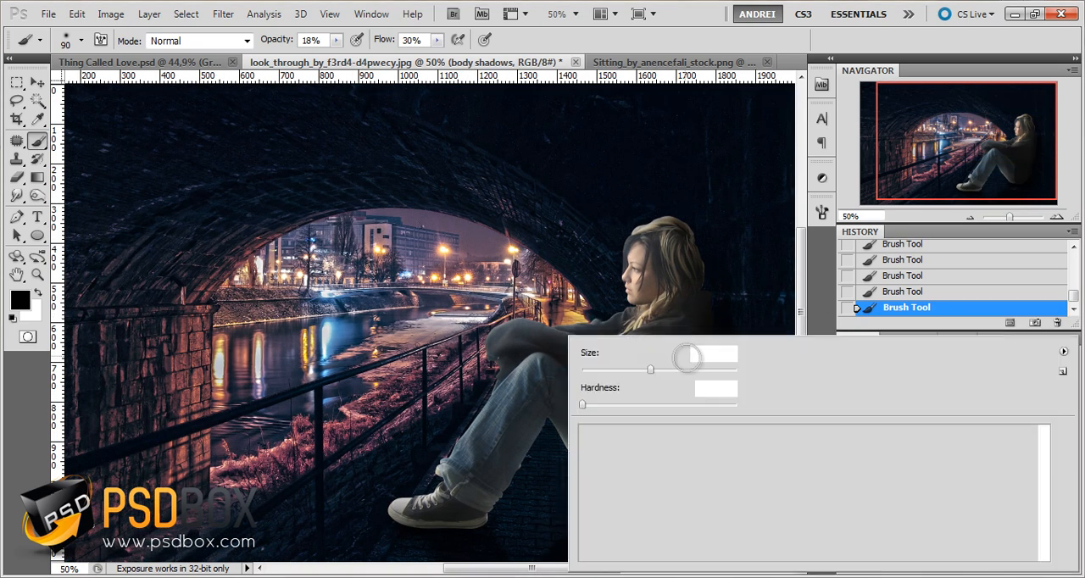
{"action": "left_click", "coordinate": [936, 164]}
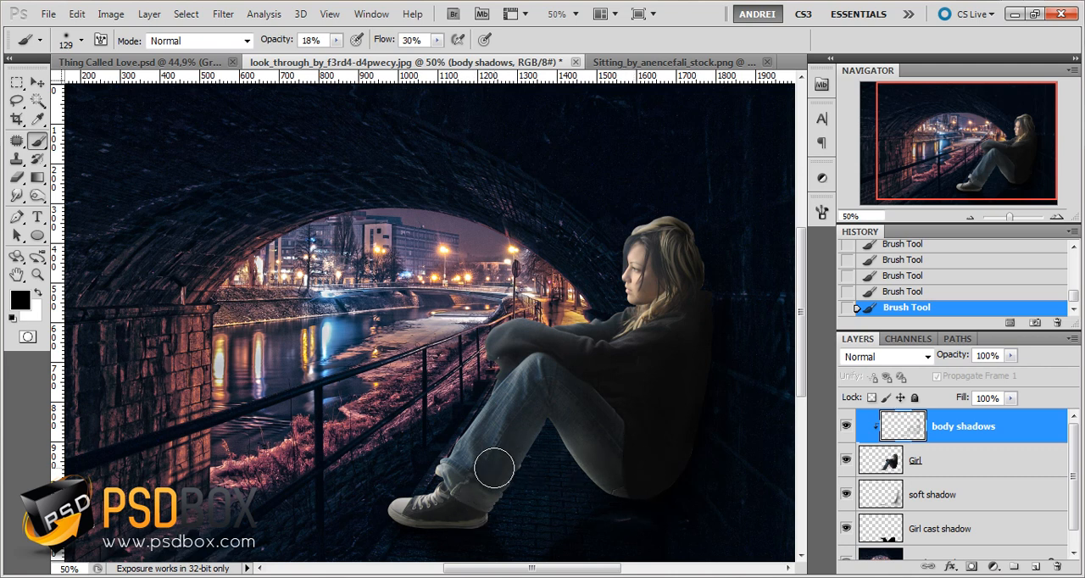
Compare the girl with and without the body shadows layer
{"action": "left_click", "coordinate": [846, 426]}
{"action": "left_click", "coordinate": [846, 426]}
{"action": "left_click", "coordinate": [846, 426]}
{"action": "left_click", "coordinate": [846, 426]}
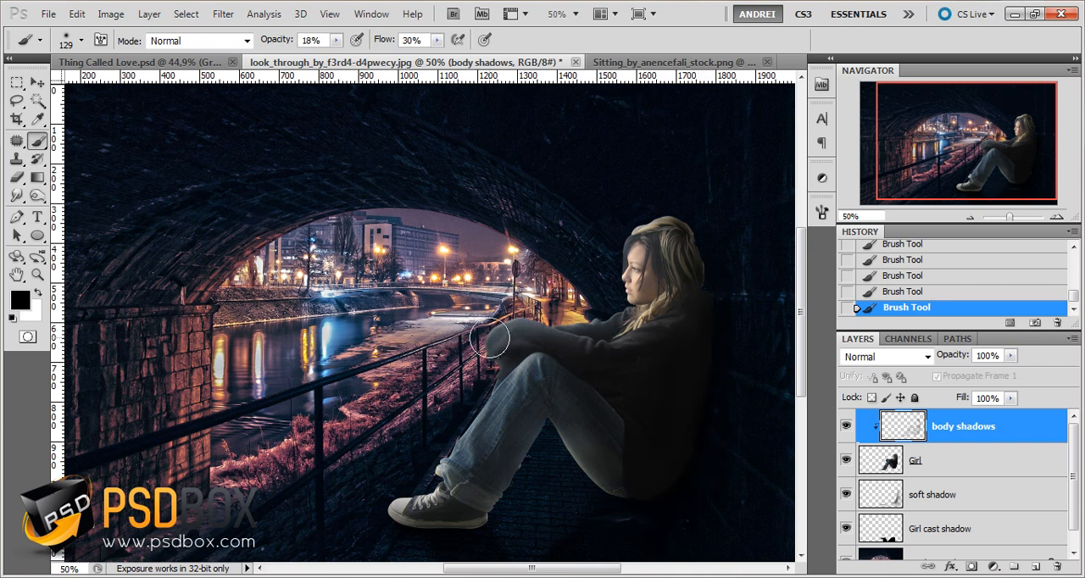
{"action": "left_click", "coordinate": [845, 426]}
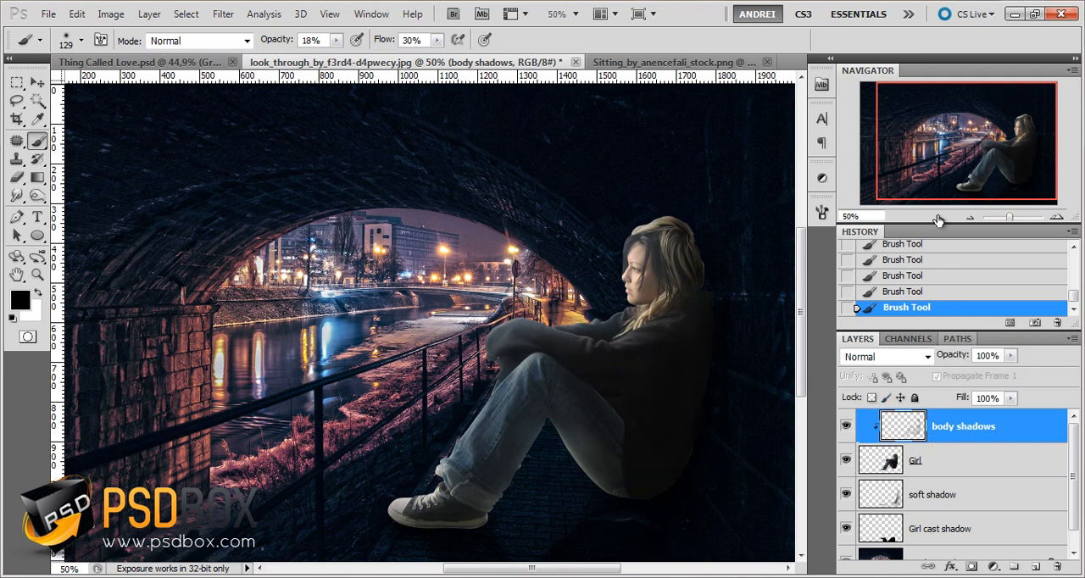
Touch up the girl's body shadows with an 86 px brush
{"action": "right_click", "coordinate": [716, 256]}
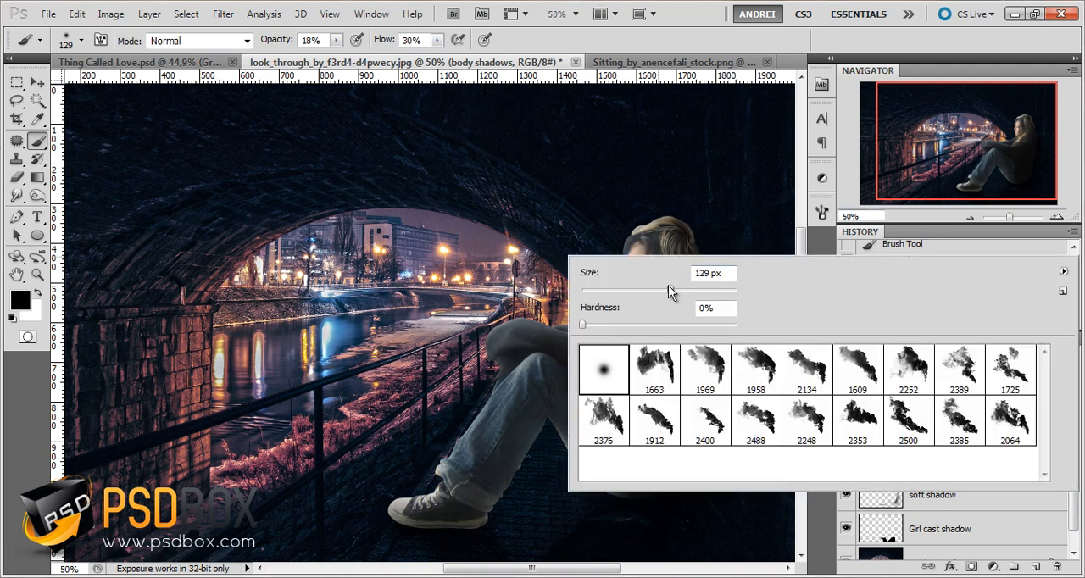
{"action": "left_click", "coordinate": [910, 214]}
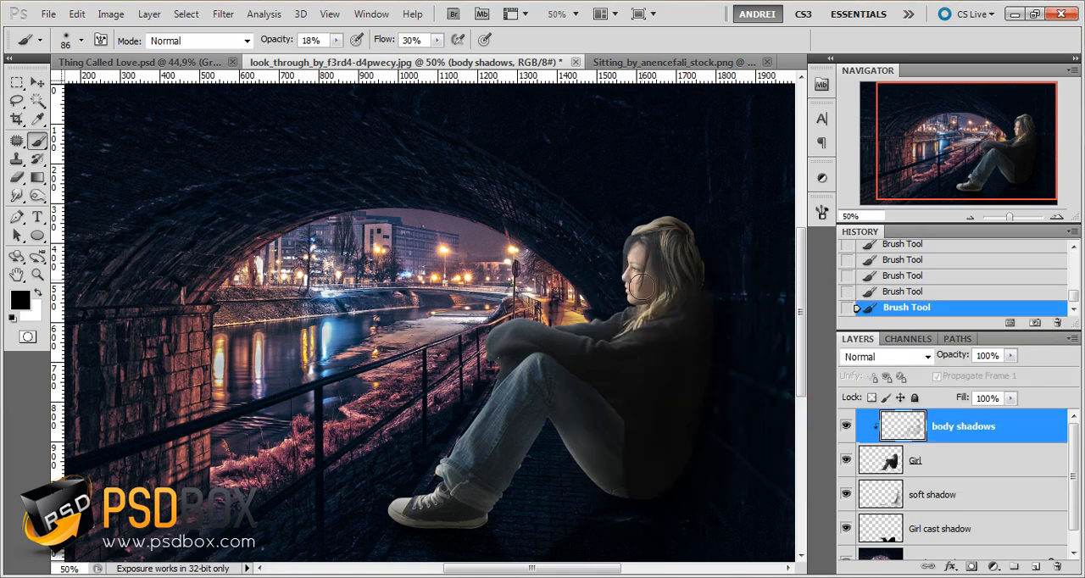
{"action": "left_click", "coordinate": [900, 278]}
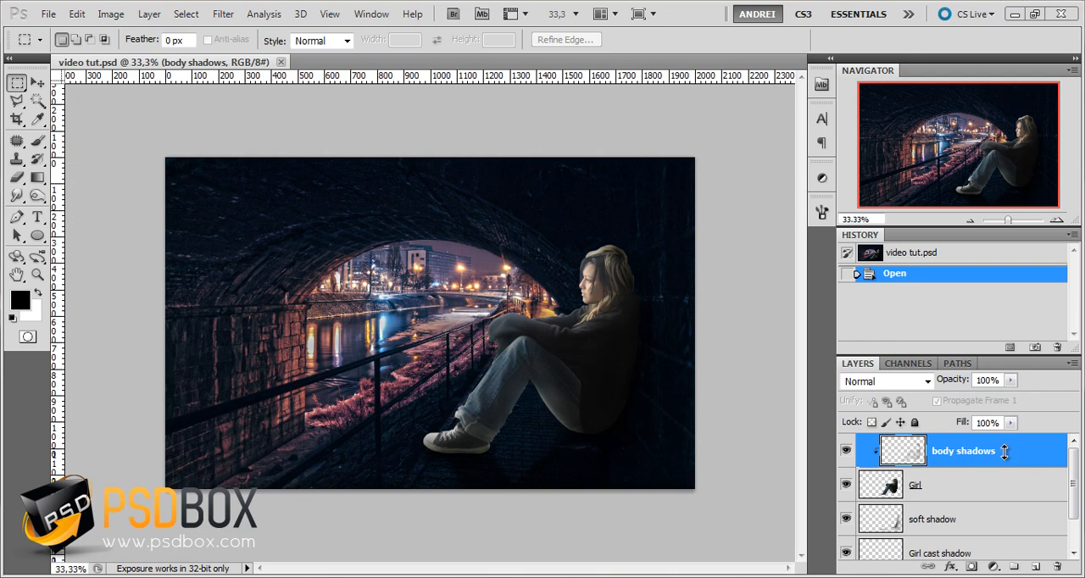
Add a Color Balance adjustment layer above the body shadows layer and clip it to the girl
{"action": "left_click", "coordinate": [995, 566]}
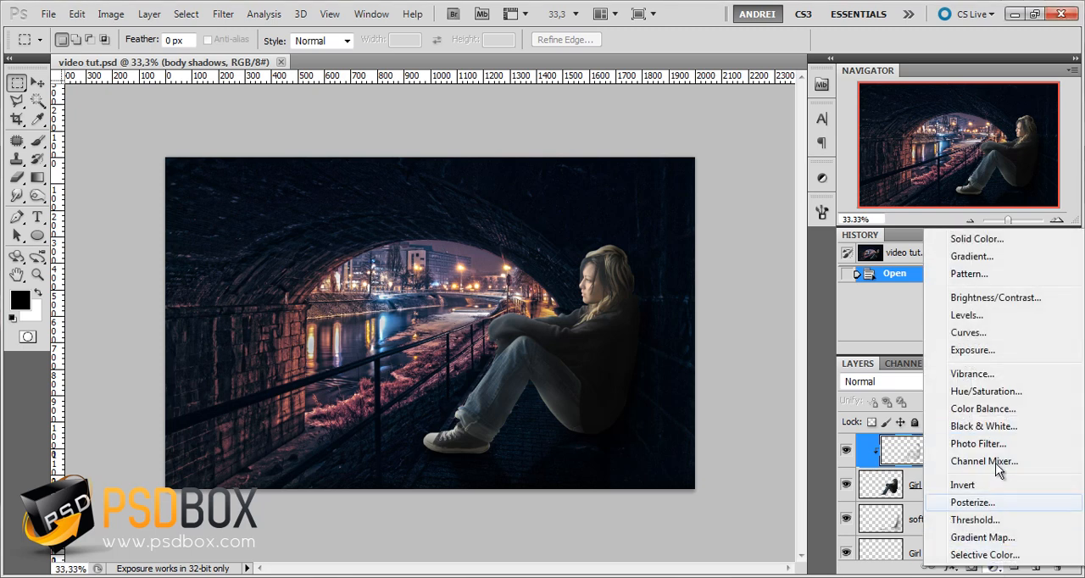
{"action": "left_click", "coordinate": [1006, 409]}
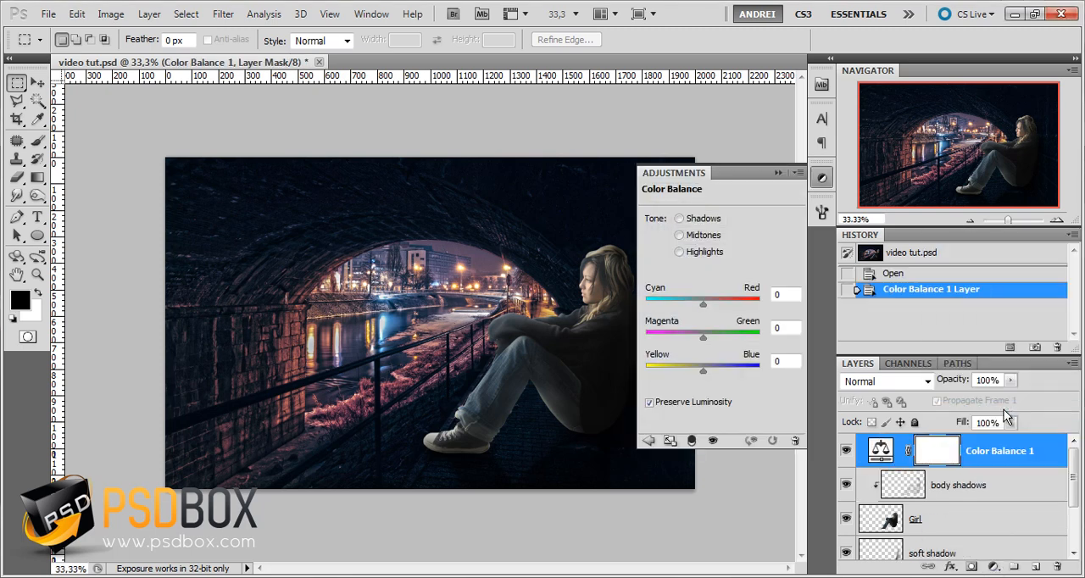
{"action": "left_click", "coordinate": [1016, 466], "text": "alt"}
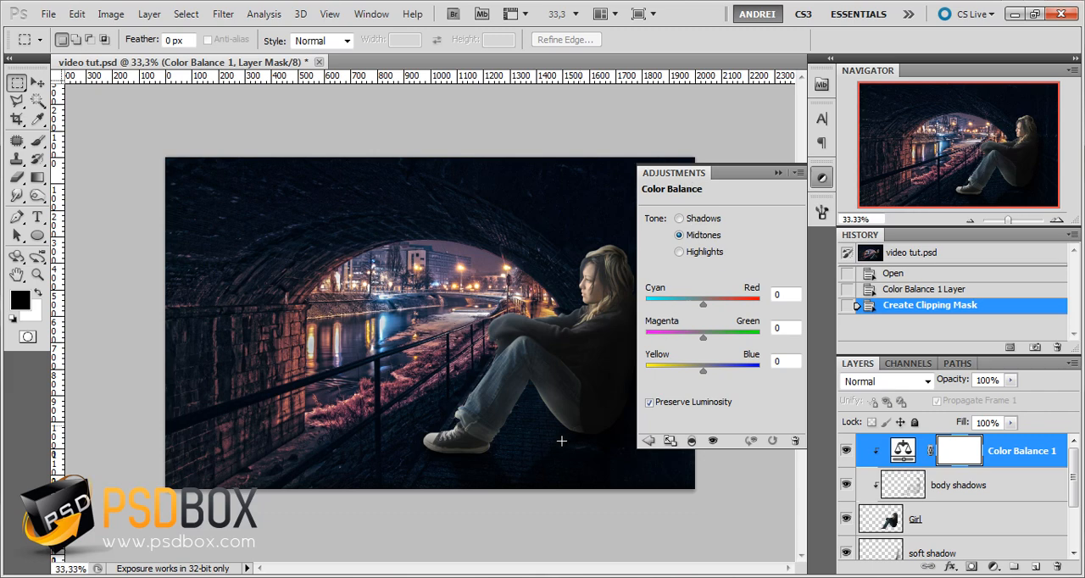
Set the Color Balance midtones to -5 cyan–red and +6 yellow–blue, and adjust their magenta–green balance
{"action": "scroll", "coordinate": [503, 407], "scroll_direction": "up", "scroll_amount": 1}
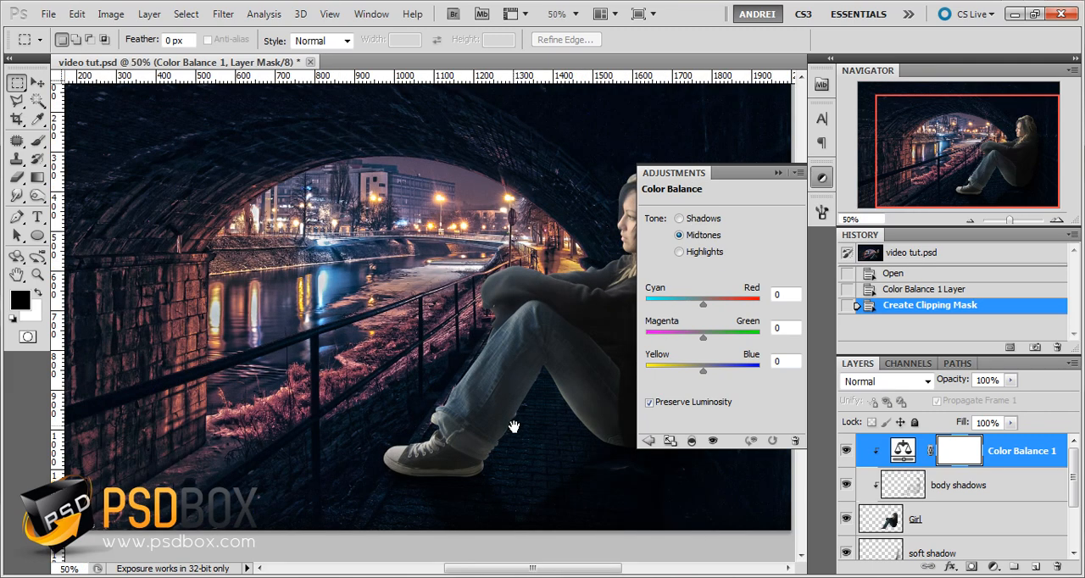
{"action": "left_click_drag", "start_coordinate": [514, 426], "coordinate": [455, 429]}
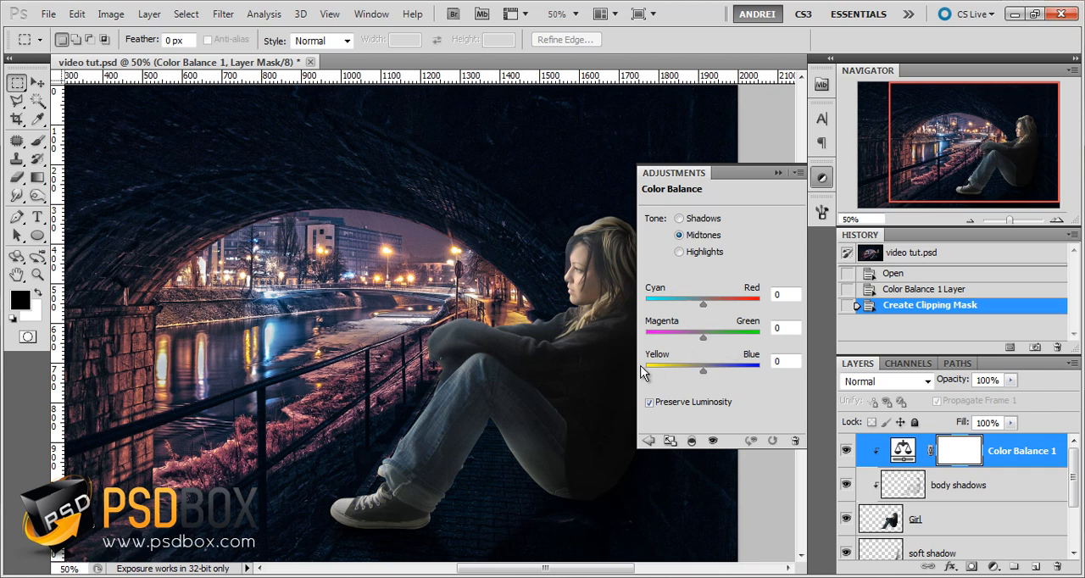
{"action": "left_click", "coordinate": [700, 305]}
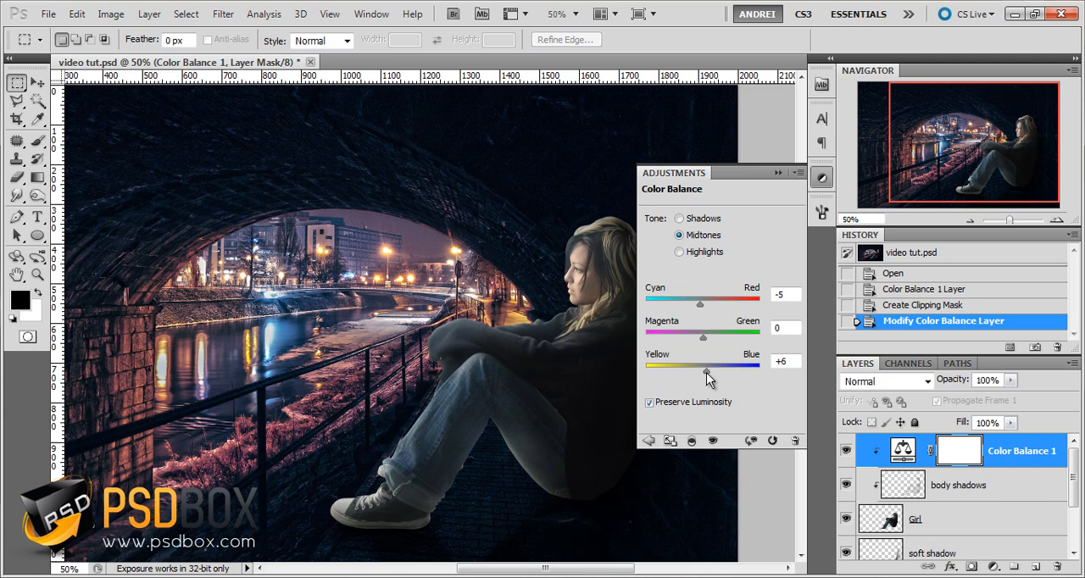
{"action": "left_click_drag", "start_coordinate": [706, 339], "coordinate": [701, 342]}
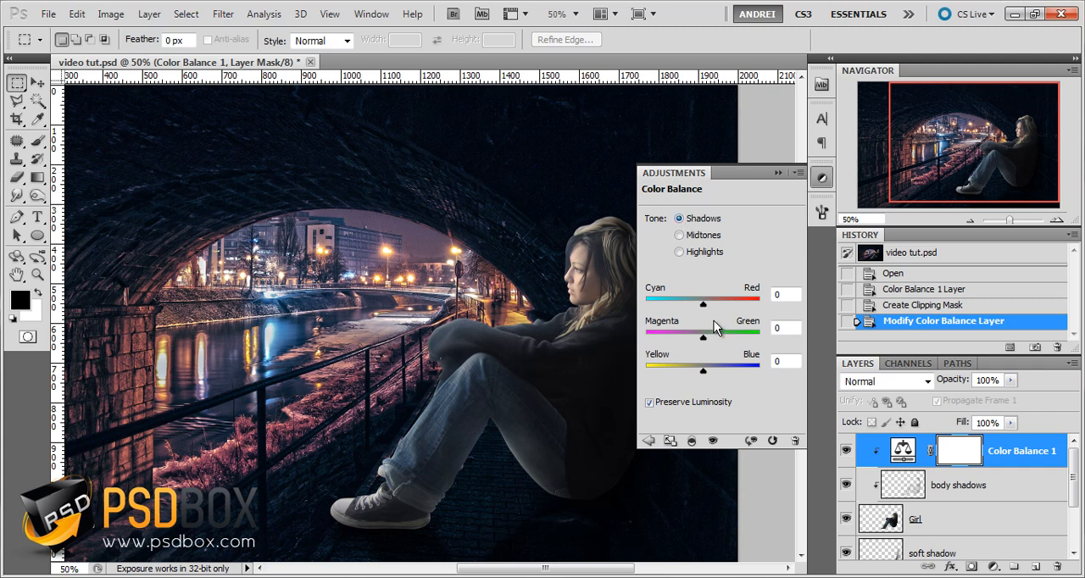
Set the Color Balance shadows to -6 cyan–red, +5 magenta–green and +13 yellow–blue, and fine-tune the shadows' blue and the midtones' cyan
{"action": "left_click_drag", "start_coordinate": [703, 302], "coordinate": [700, 303]}
{"action": "left_click_drag", "start_coordinate": [702, 371], "coordinate": [711, 371]}
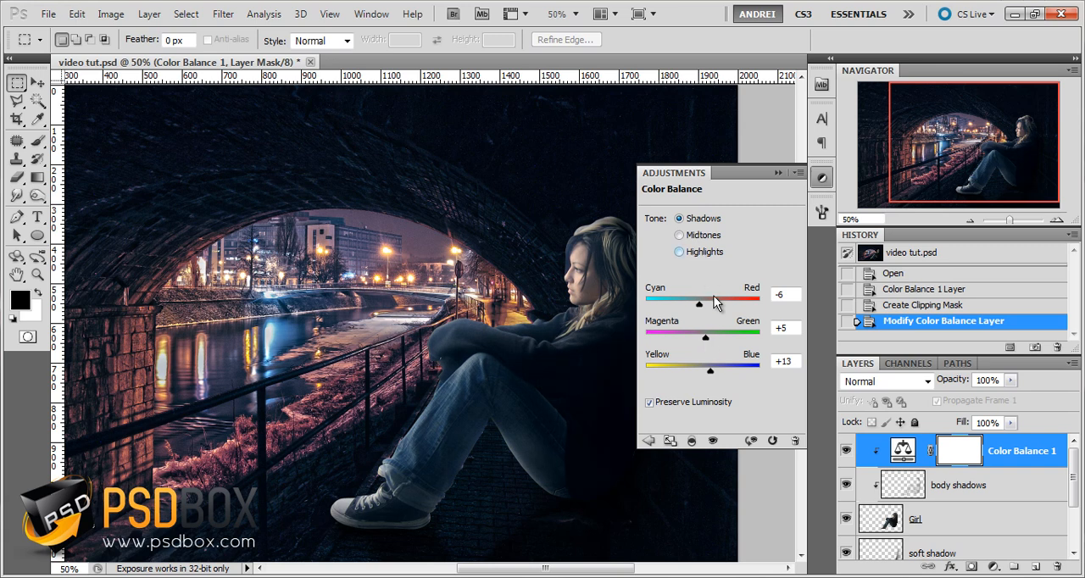
{"action": "left_click_drag", "start_coordinate": [711, 370], "coordinate": [715, 369]}
{"action": "left_click", "coordinate": [704, 236]}
{"action": "left_click_drag", "start_coordinate": [693, 304], "coordinate": [697, 304]}
{"action": "left_click", "coordinate": [699, 219]}
{"action": "left_click_drag", "start_coordinate": [715, 373], "coordinate": [712, 373]}
{"action": "left_click", "coordinate": [778, 172]}
Compare the girl with and without the Color Balance adjustment
{"action": "left_click", "coordinate": [846, 451]}
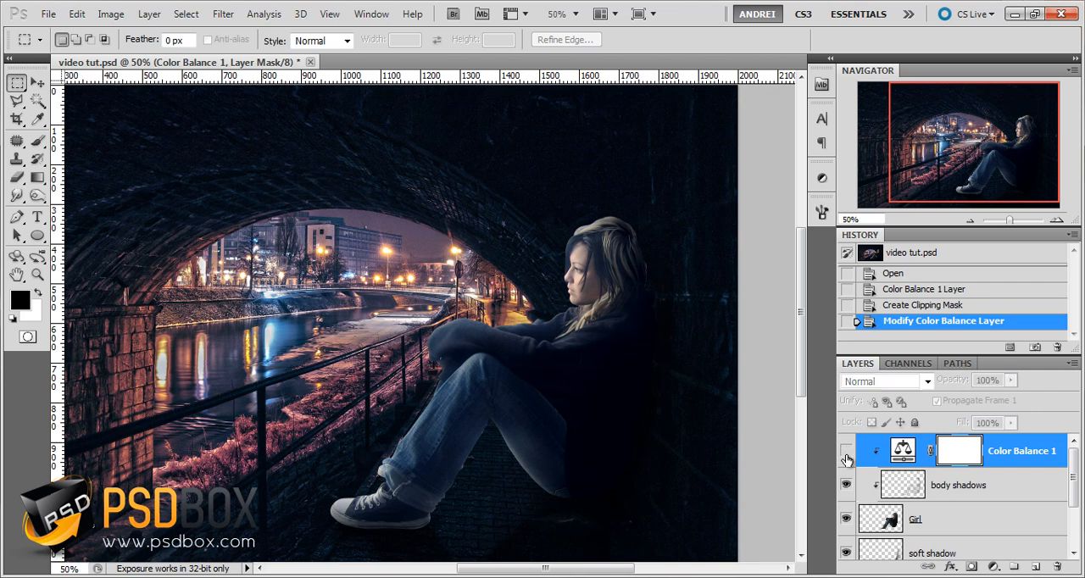
{"action": "left_click", "coordinate": [846, 451]}
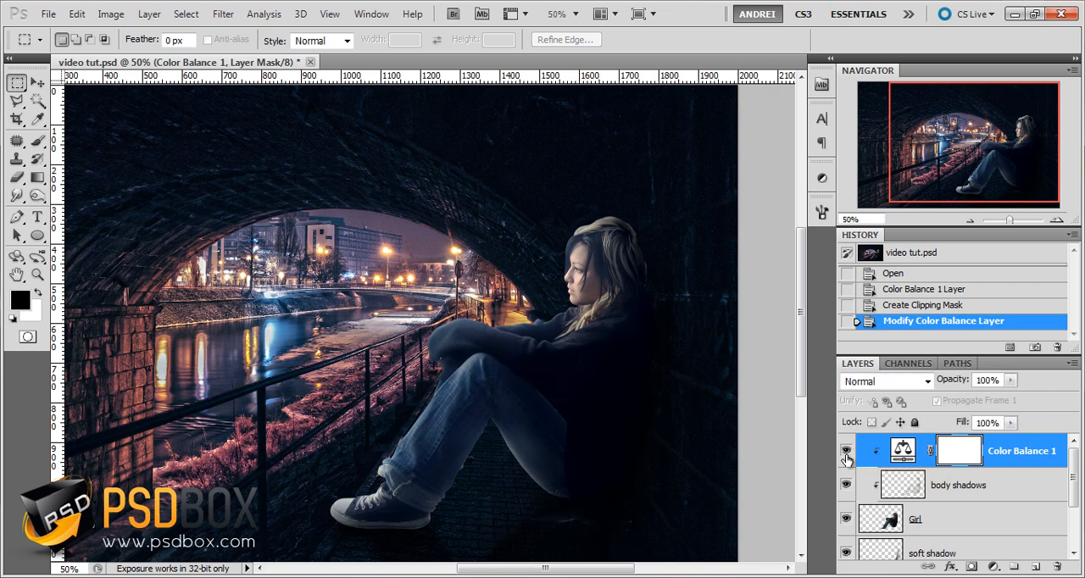
{"action": "left_click_drag", "start_coordinate": [963, 159], "coordinate": [949, 164]}
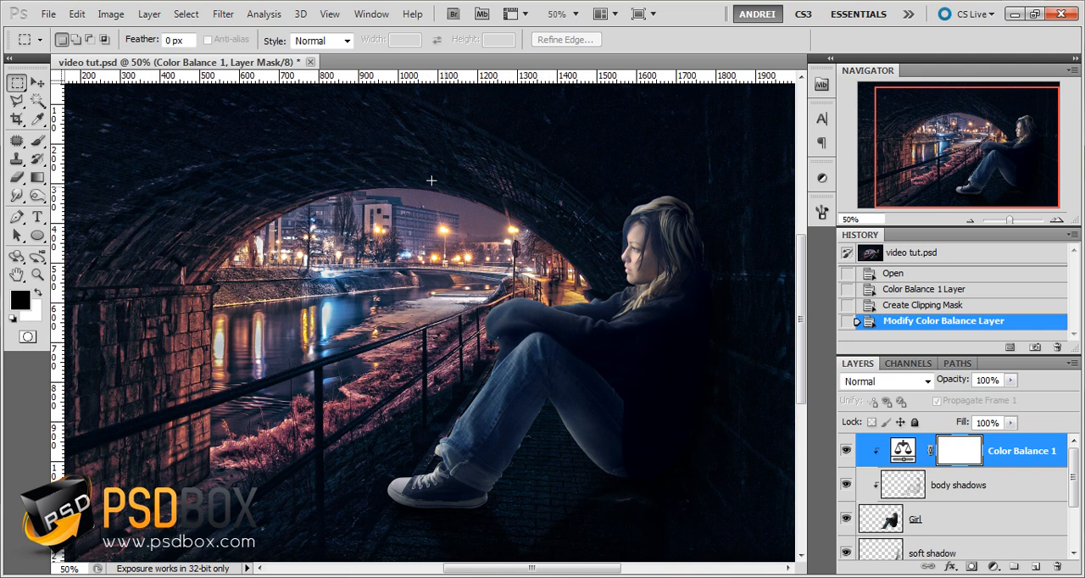
{"action": "left_click", "coordinate": [848, 452]}
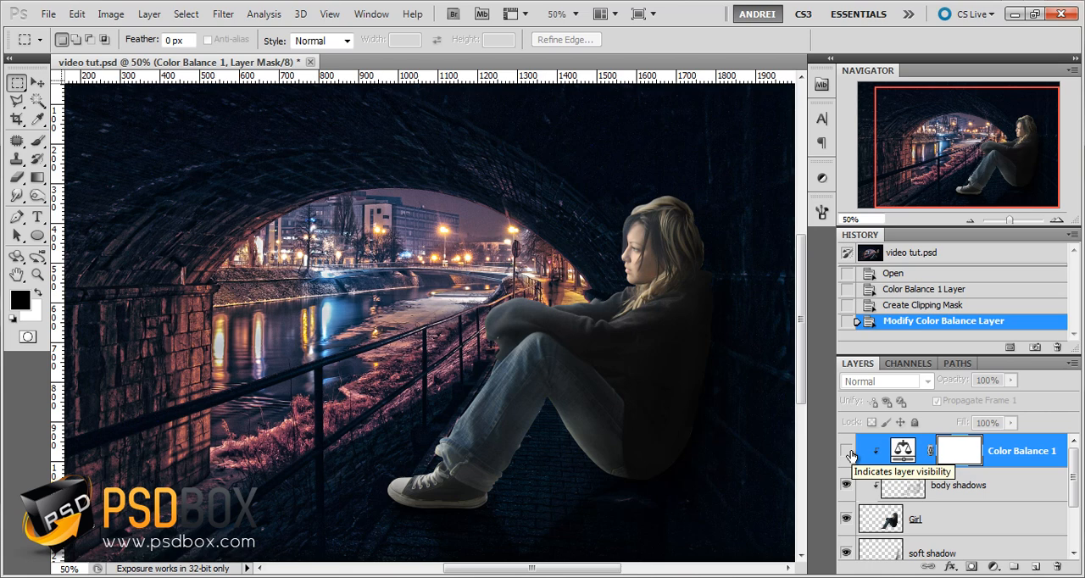
{"action": "left_click", "coordinate": [847, 452]}
Add a Gradient Map adjustment layer above Color Balance and load the Violet, Orange preset
{"action": "left_click", "coordinate": [902, 450]}
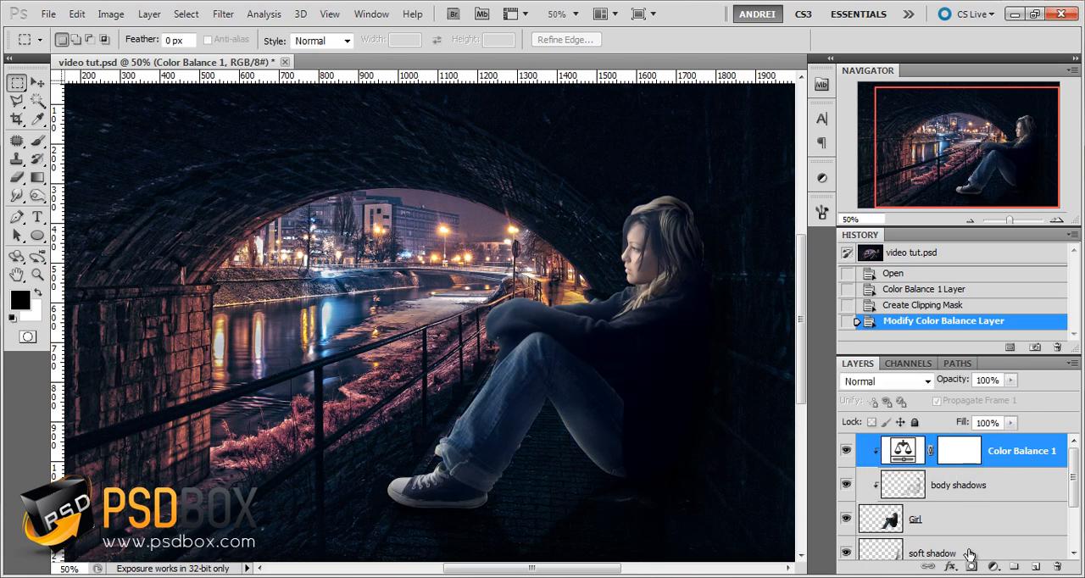
{"action": "left_click", "coordinate": [993, 566]}
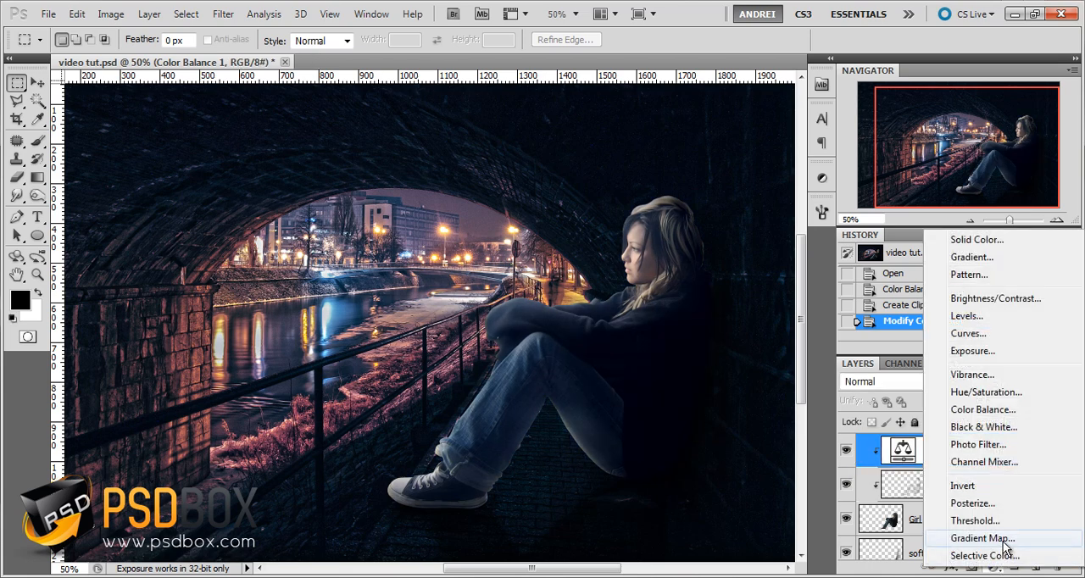
{"action": "left_click", "coordinate": [983, 540]}
{"action": "left_click", "coordinate": [709, 227]}
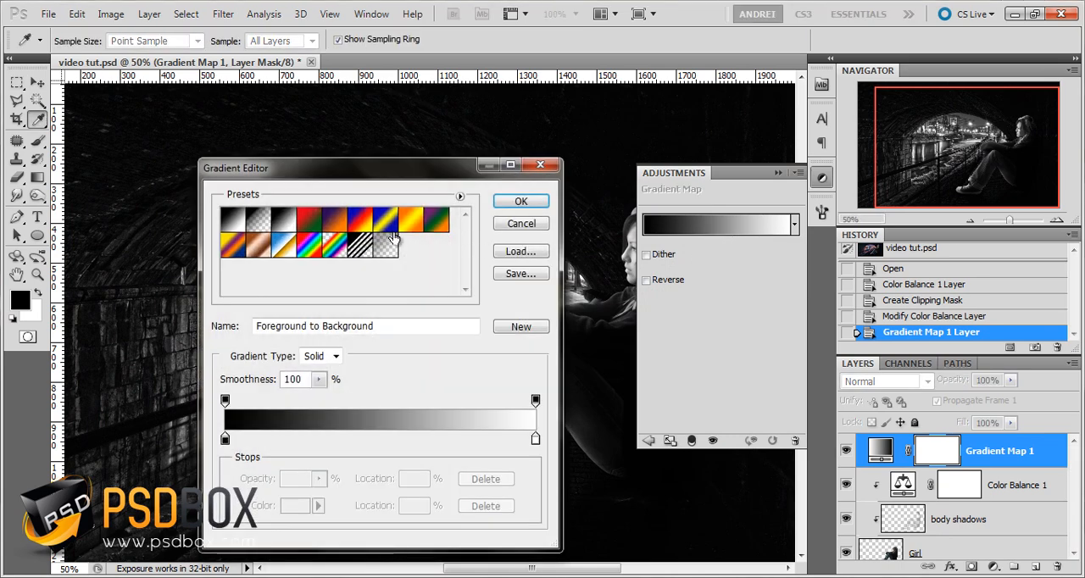
{"action": "left_click", "coordinate": [336, 218]}
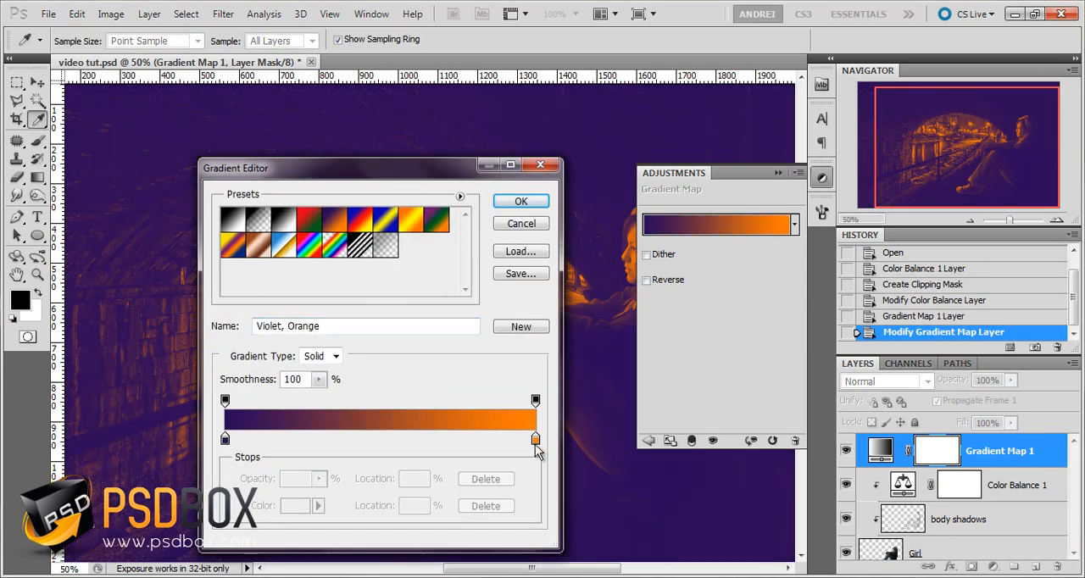
Change the gradient map's orange end color to a bright purple
{"action": "left_click", "coordinate": [534, 439]}
{"action": "left_click", "coordinate": [295, 505]}
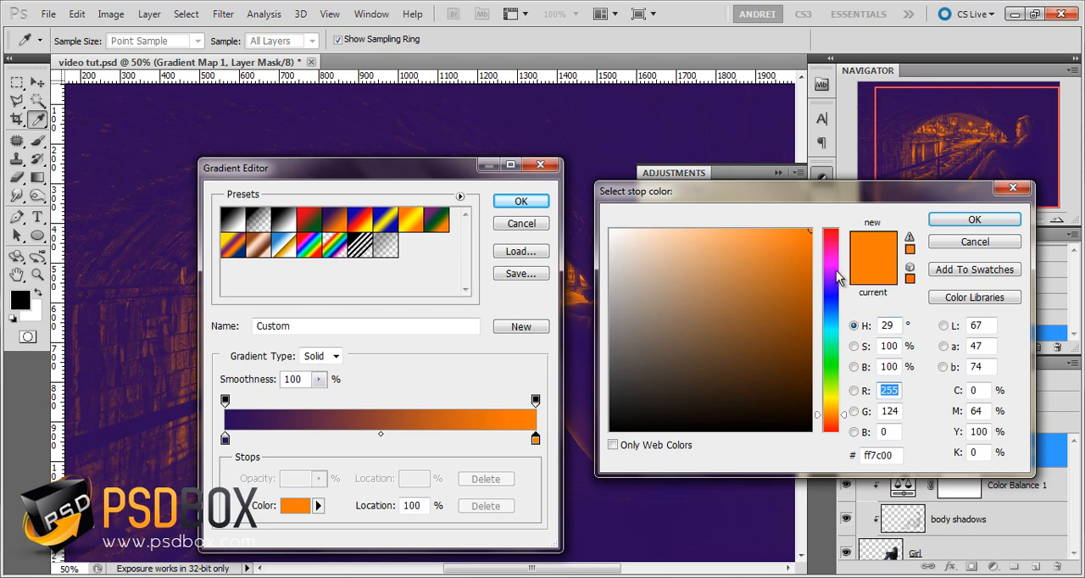
{"action": "left_click_drag", "start_coordinate": [838, 276], "coordinate": [838, 271]}
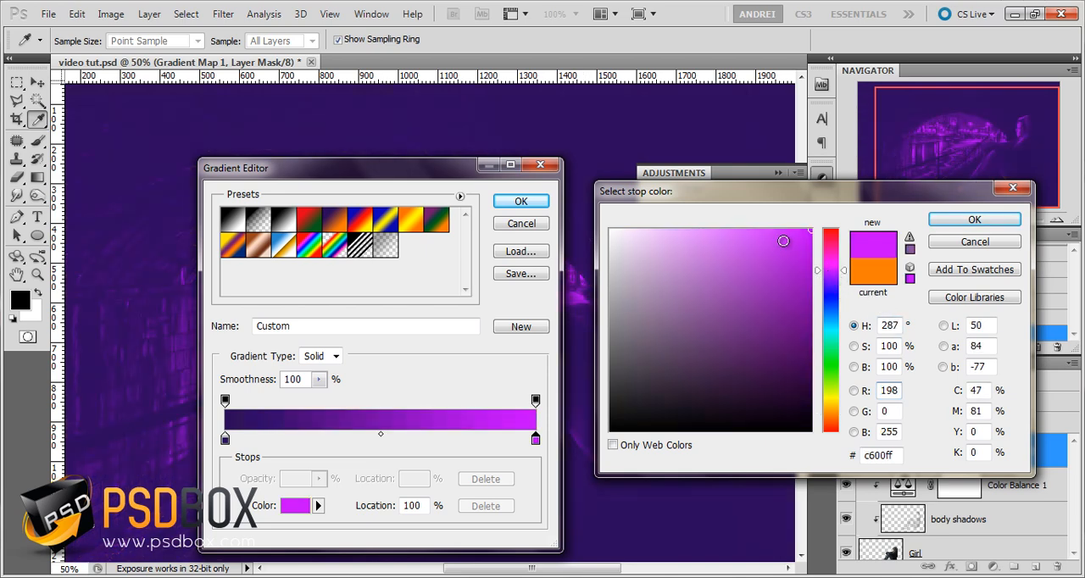
{"action": "left_click", "coordinate": [971, 221]}
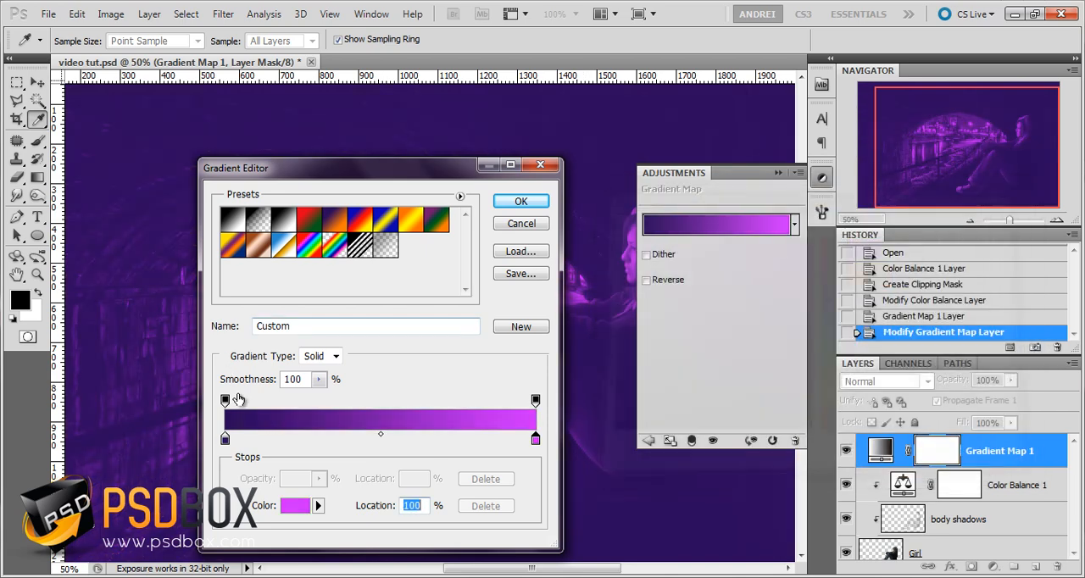
Change the gradient's starting color stop to dark blue #110a59 and apply the edited gradient
{"action": "left_click", "coordinate": [225, 440]}
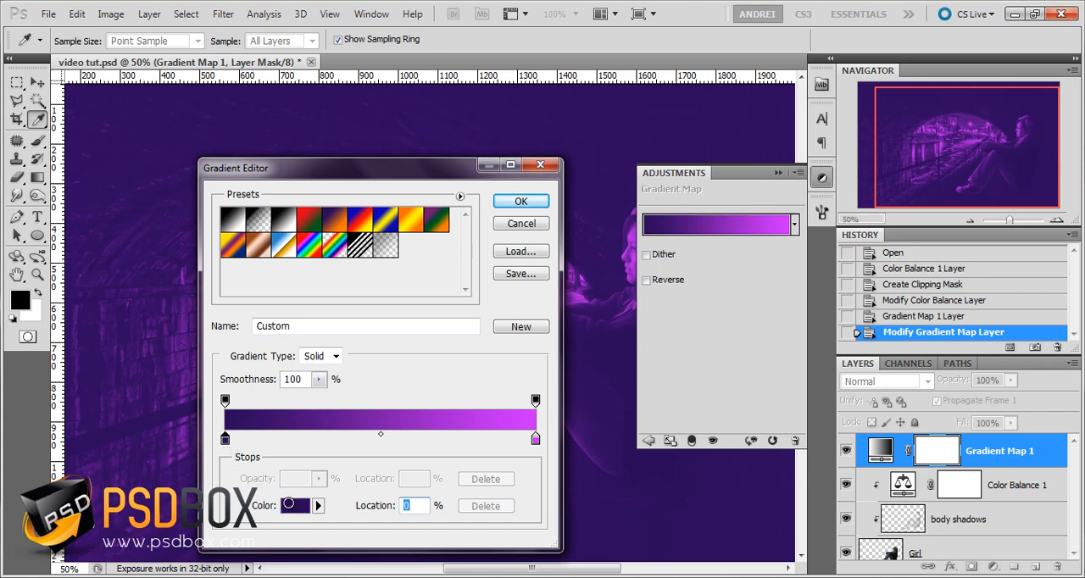
{"action": "left_click", "coordinate": [293, 505]}
{"action": "left_click_drag", "start_coordinate": [820, 284], "coordinate": [792, 293]}
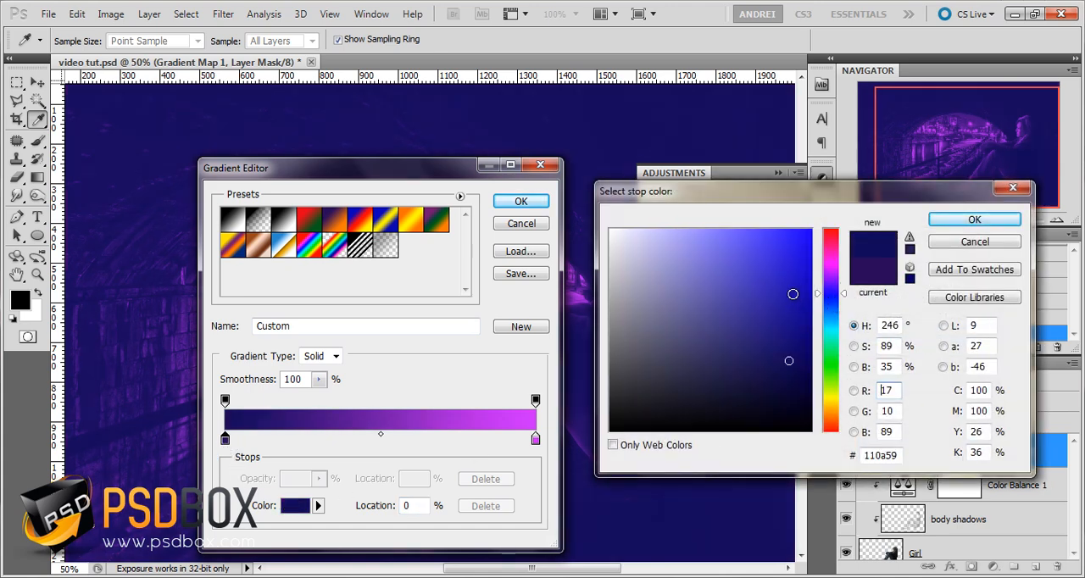
{"action": "left_click", "coordinate": [975, 219]}
{"action": "left_click", "coordinate": [520, 201]}
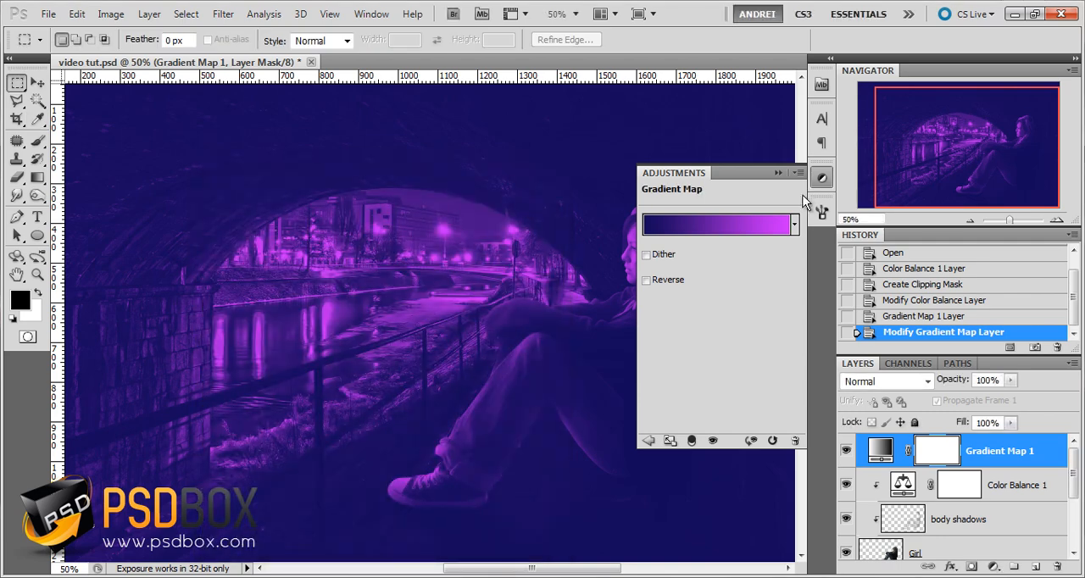
{"action": "left_click", "coordinate": [779, 172]}
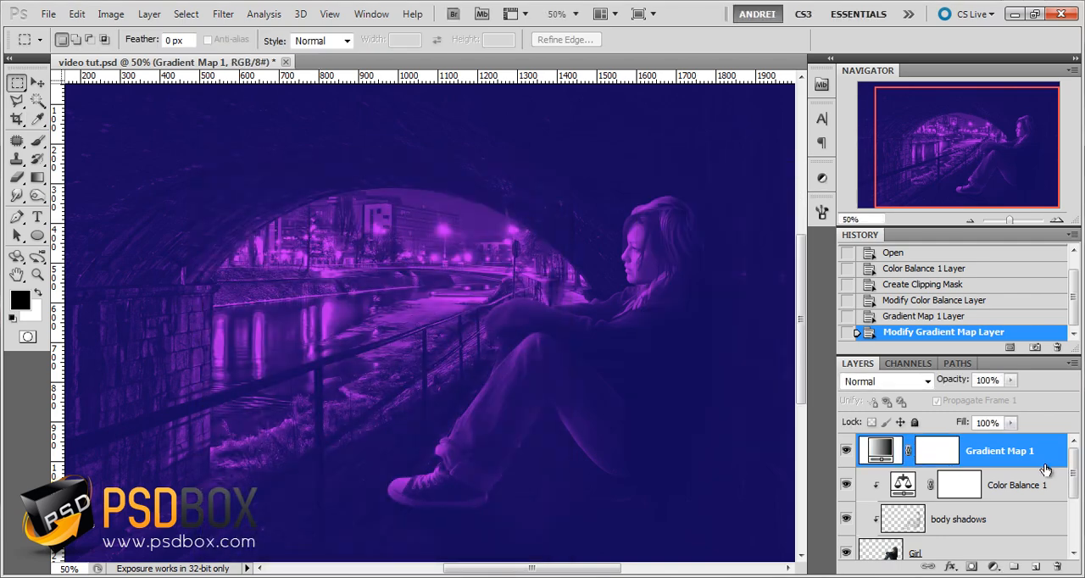
Clip the Gradient Map adjustment to the girl and blend it in Soft Light mode at 20% opacity
{"action": "left_click", "coordinate": [1046, 467], "text": "alt"}
{"action": "left_click", "coordinate": [890, 381]}
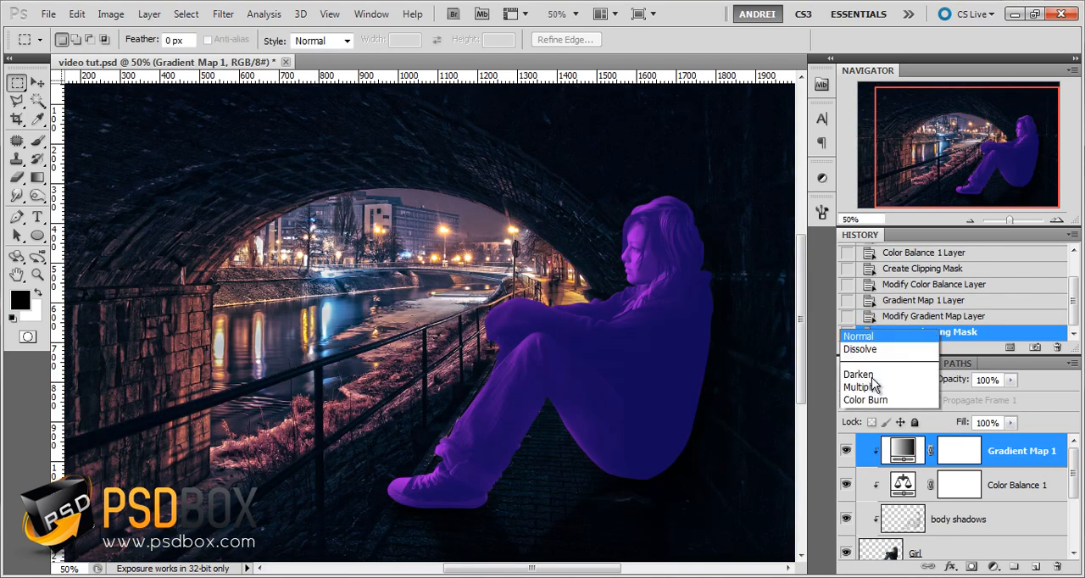
{"action": "left_click", "coordinate": [875, 212]}
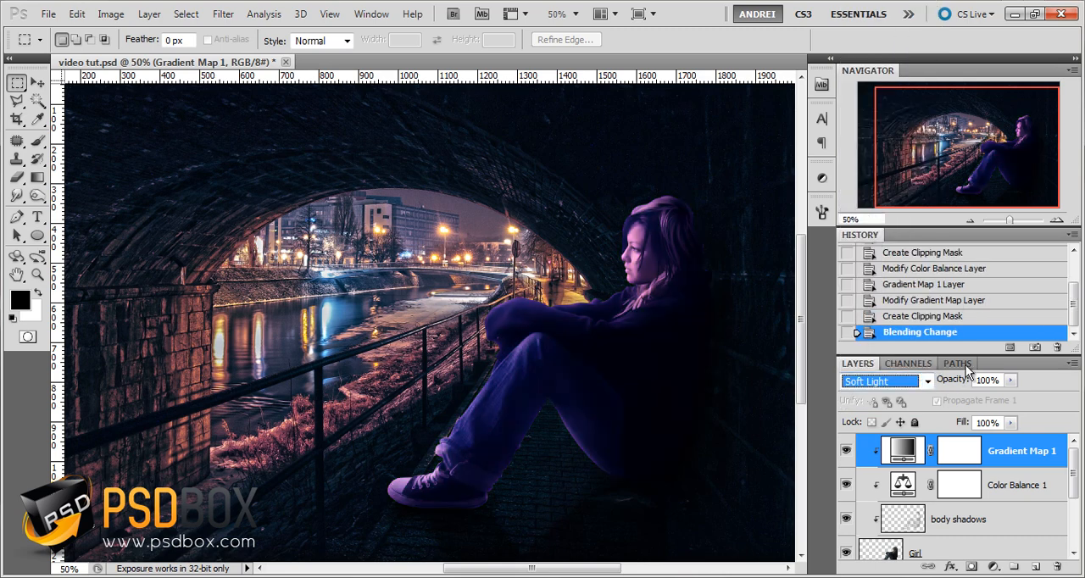
{"action": "left_click", "coordinate": [1011, 380]}
{"action": "left_click_drag", "start_coordinate": [1013, 401], "coordinate": [945, 400]}
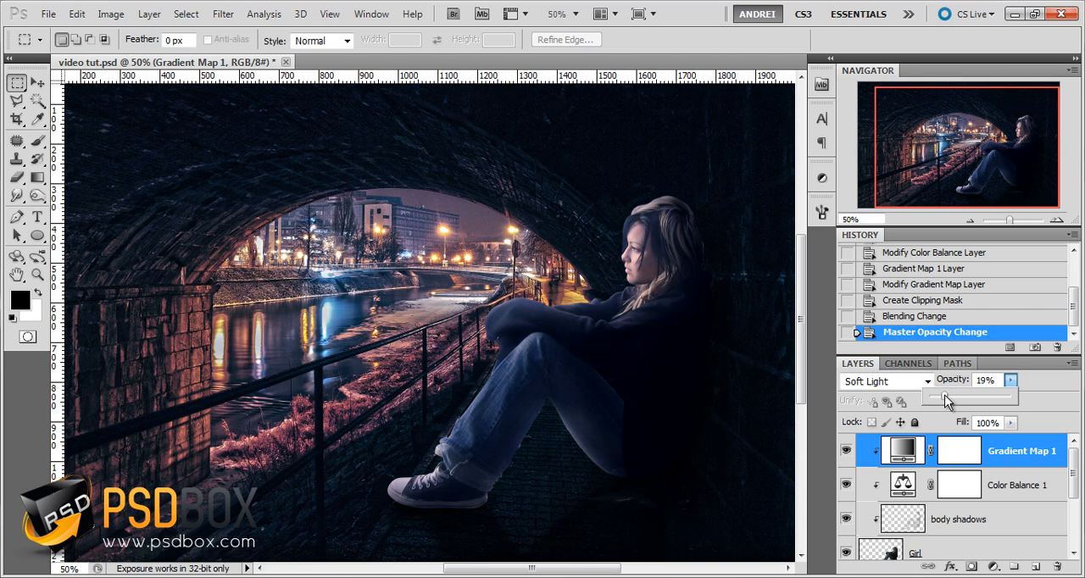
{"action": "left_click", "coordinate": [971, 457]}
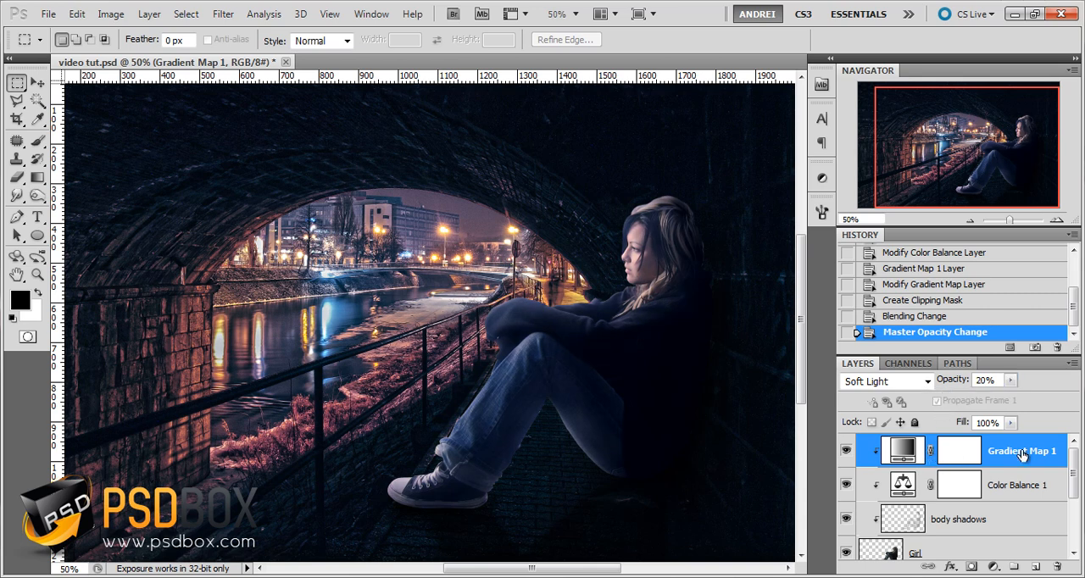
Compare the girl with and without the Gradient Map adjustment
{"action": "left_click", "coordinate": [846, 451]}
{"action": "left_click", "coordinate": [846, 451]}
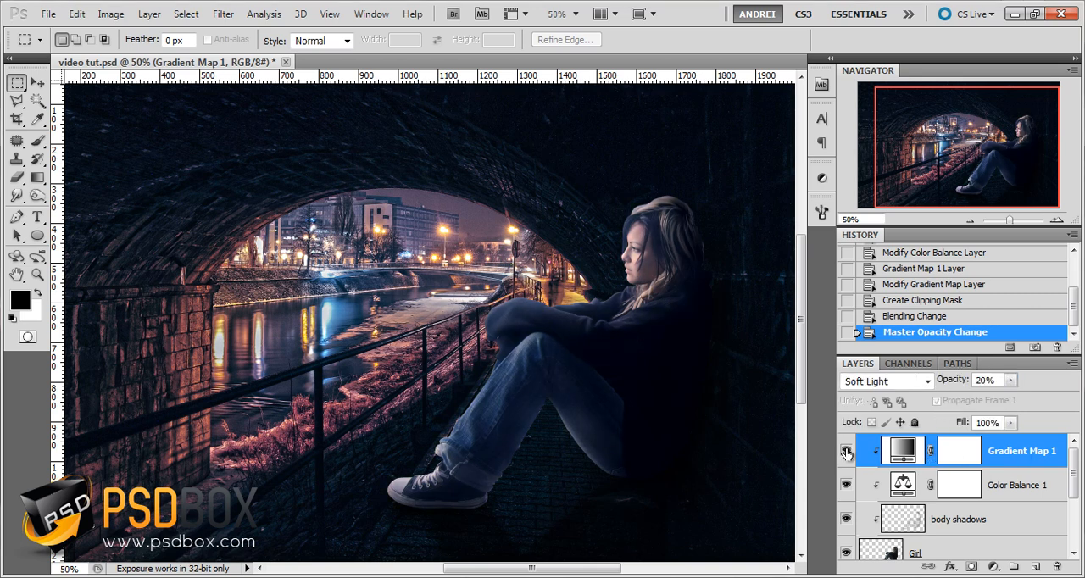
{"action": "left_click", "coordinate": [846, 451]}
{"action": "left_click", "coordinate": [845, 451]}
{"action": "left_click", "coordinate": [846, 451]}
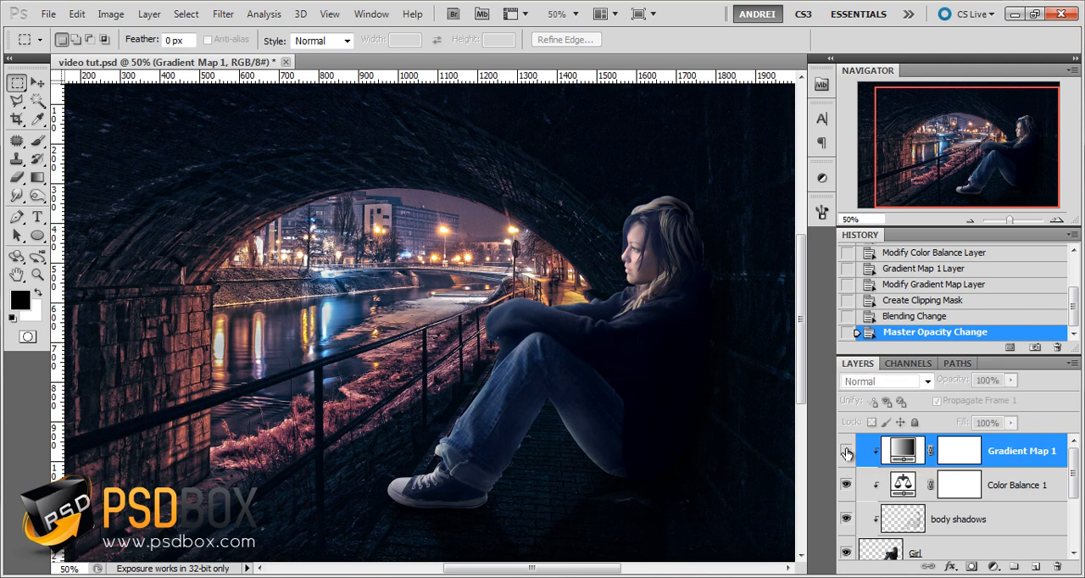
{"action": "left_click", "coordinate": [846, 451]}
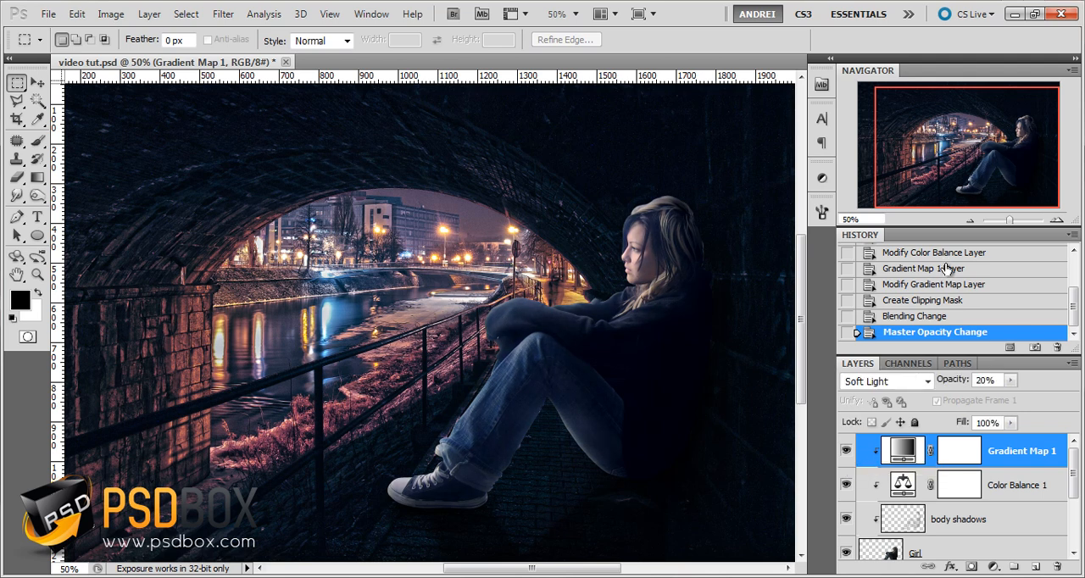
Compare the girl with and without the Gradient Map and Color Balance adjustments together
{"action": "left_click", "coordinate": [1012, 485], "text": "shift"}
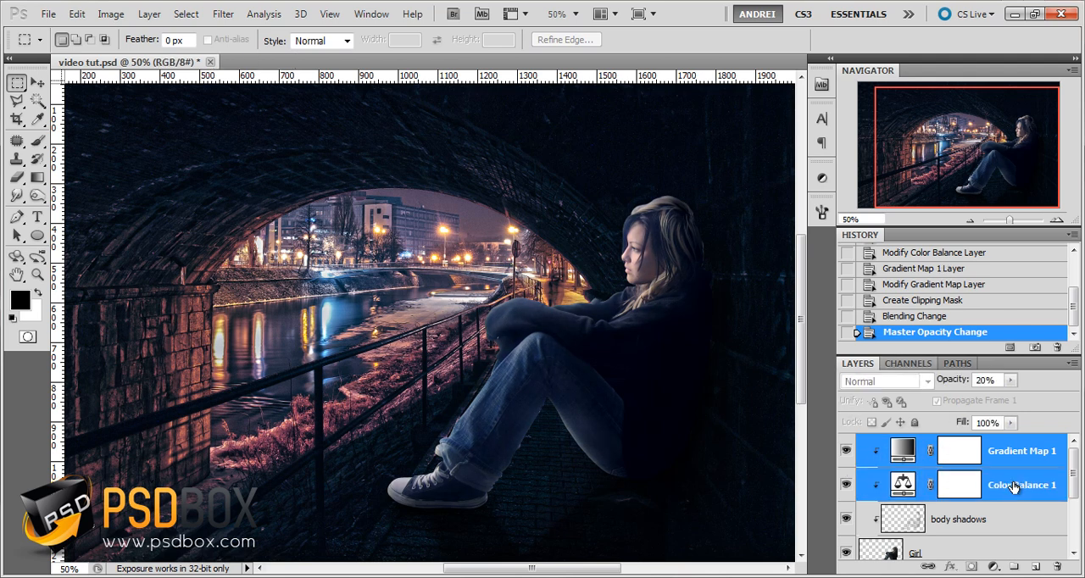
{"action": "left_click", "coordinate": [845, 485]}
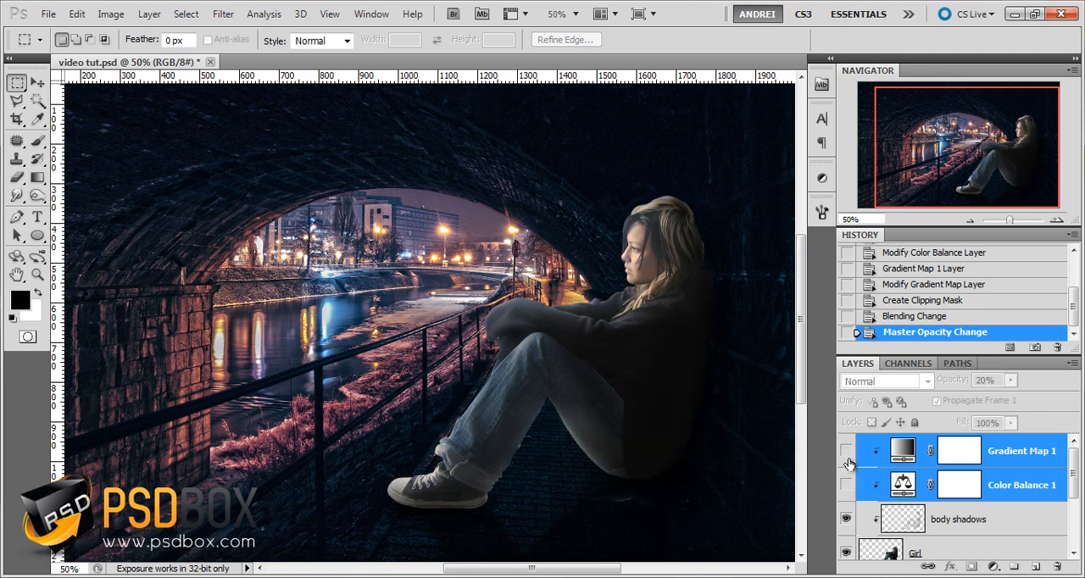
{"action": "left_click_drag", "start_coordinate": [848, 459], "coordinate": [846, 485]}
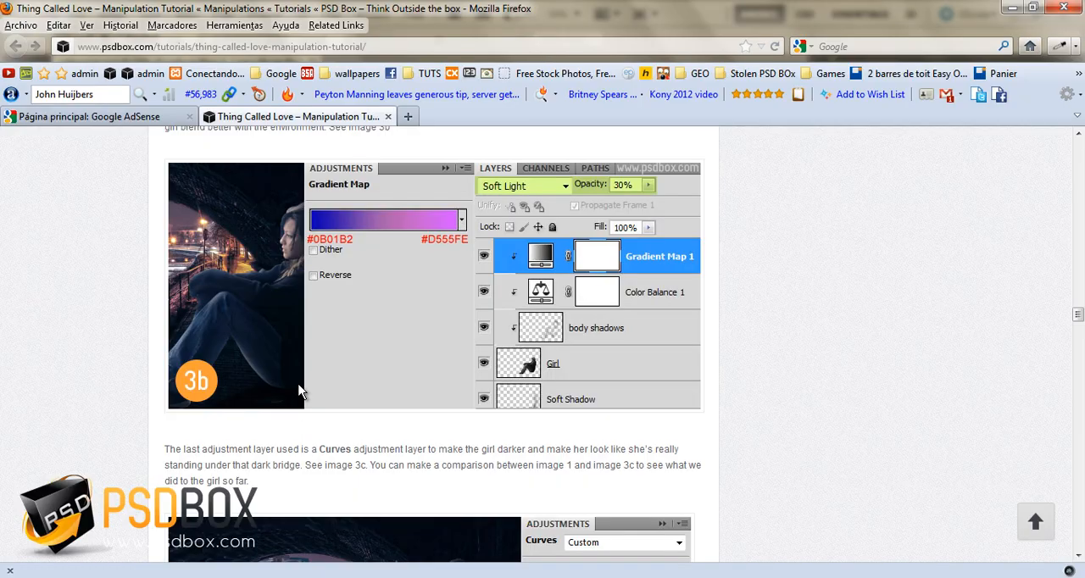
Add a Curves adjustment layer above Gradient Map 1 and clip it to the girl
{"action": "scroll", "coordinate": [295, 376], "scroll_direction": "down", "scroll_amount": 5}
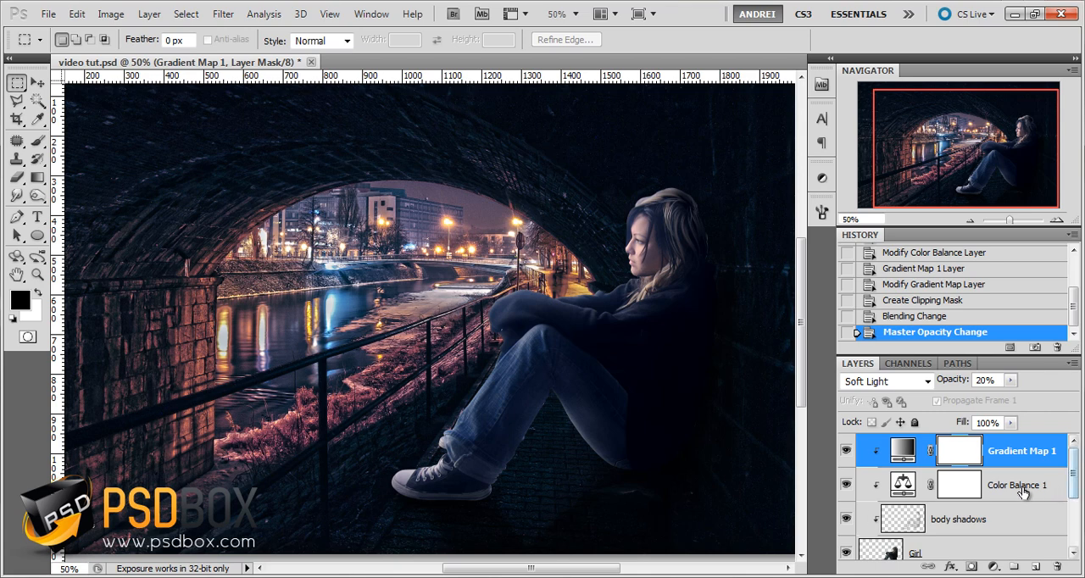
{"action": "left_click", "coordinate": [995, 568]}
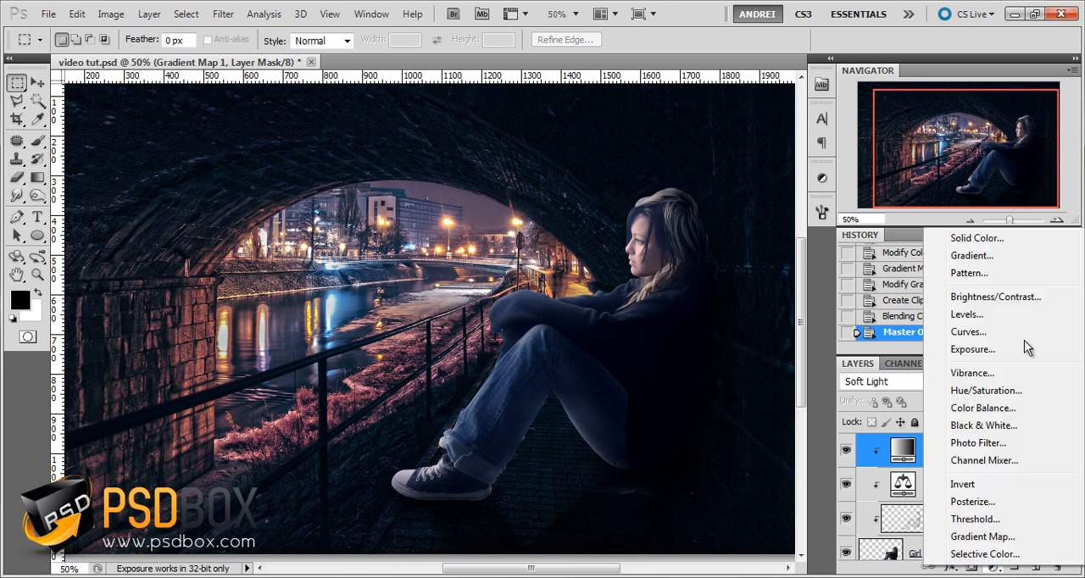
{"action": "left_click", "coordinate": [979, 331]}
{"action": "left_click", "coordinate": [1014, 468], "text": "alt"}
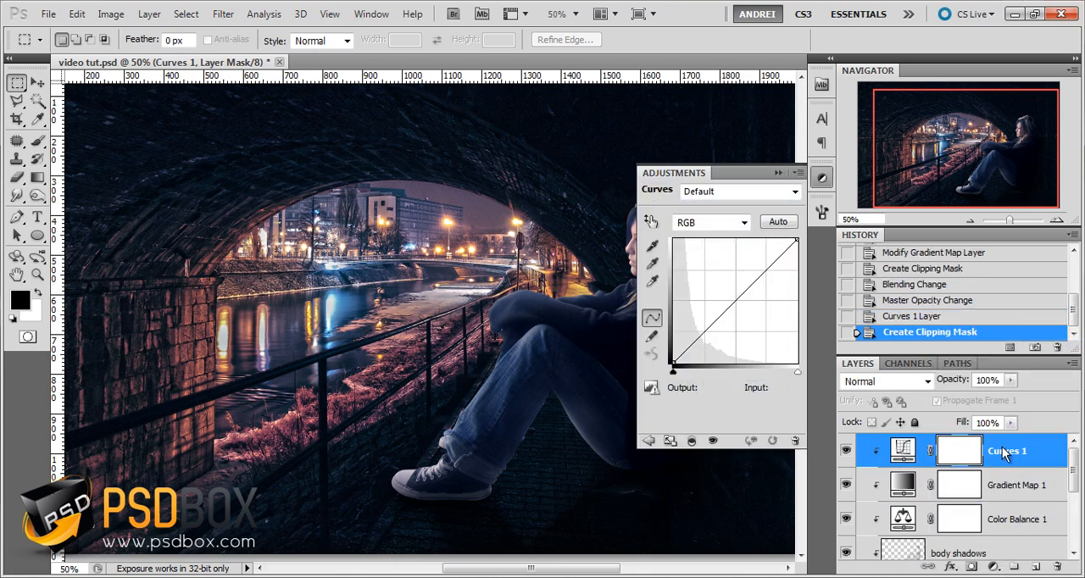
Lower the RGB curve to output 89 at input 107 and output 176 at input 191, and compare the girl before and after
{"action": "left_click_drag", "start_coordinate": [516, 349], "coordinate": [390, 347]}
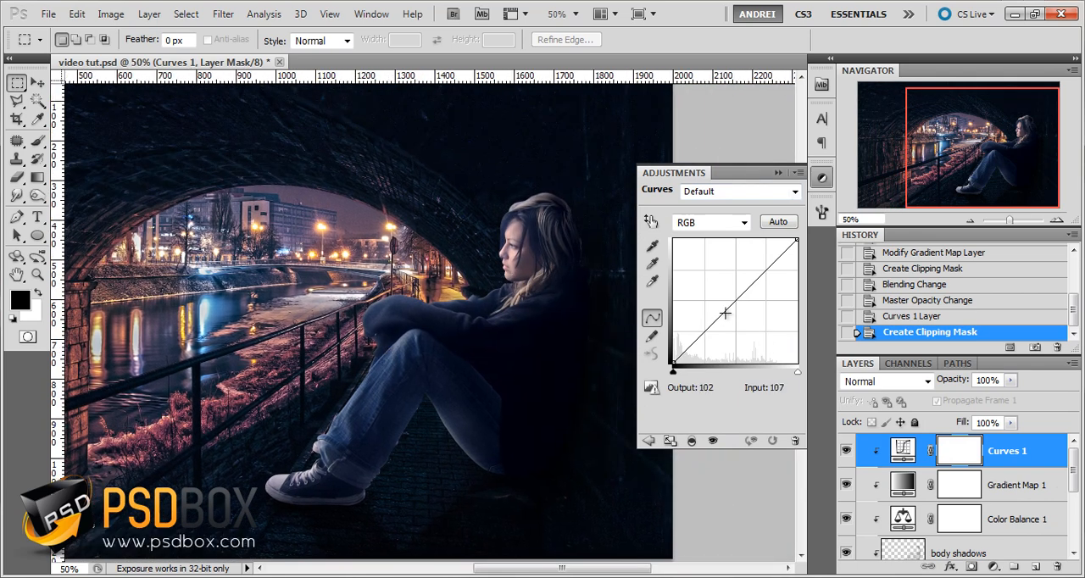
{"action": "left_click_drag", "start_coordinate": [726, 311], "coordinate": [766, 277]}
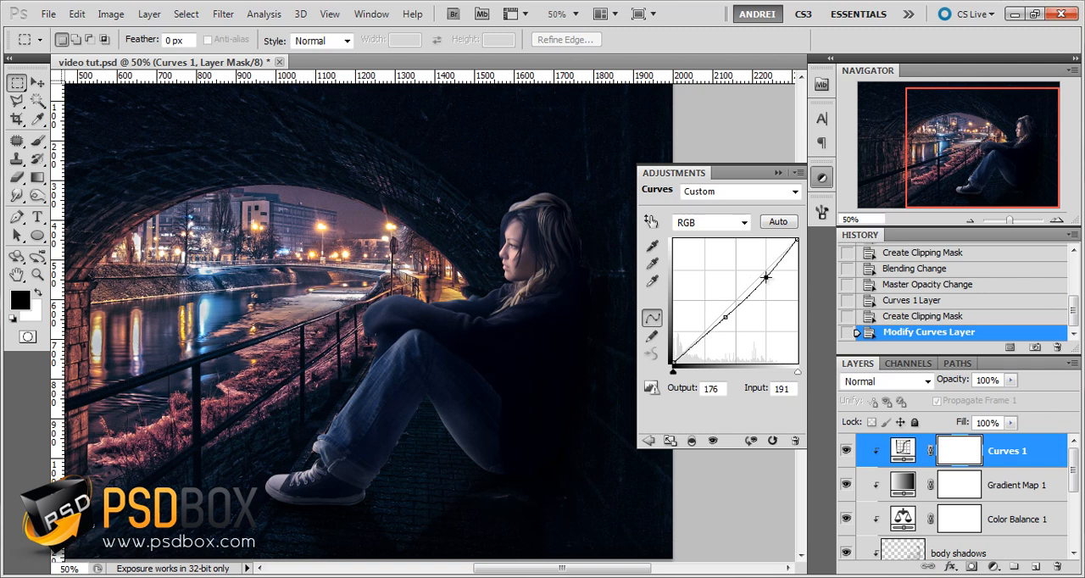
{"action": "left_click_drag", "start_coordinate": [726, 320], "coordinate": [724, 320]}
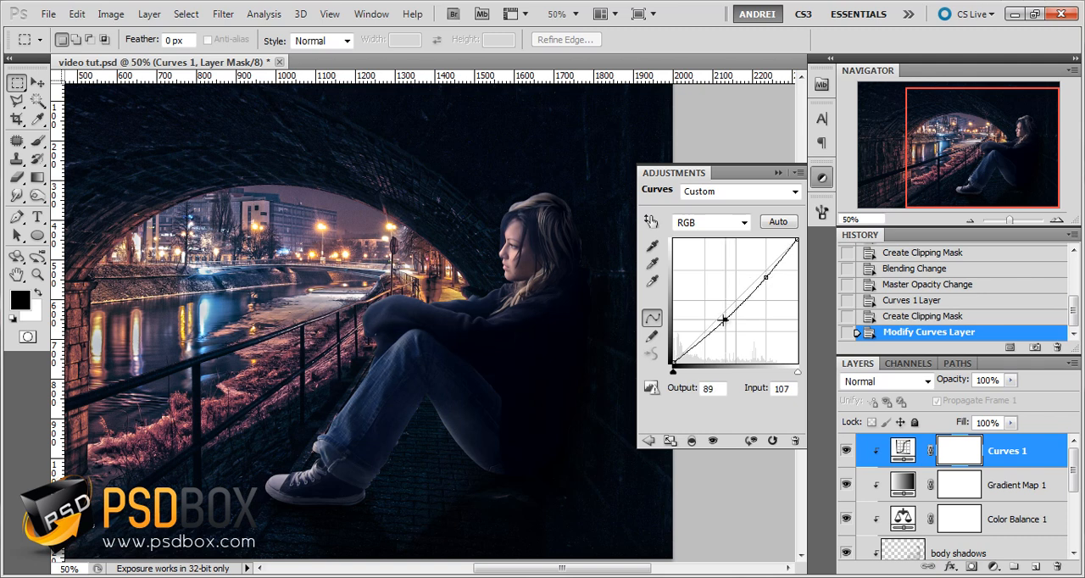
{"action": "left_click", "coordinate": [777, 172]}
{"action": "left_click", "coordinate": [846, 451]}
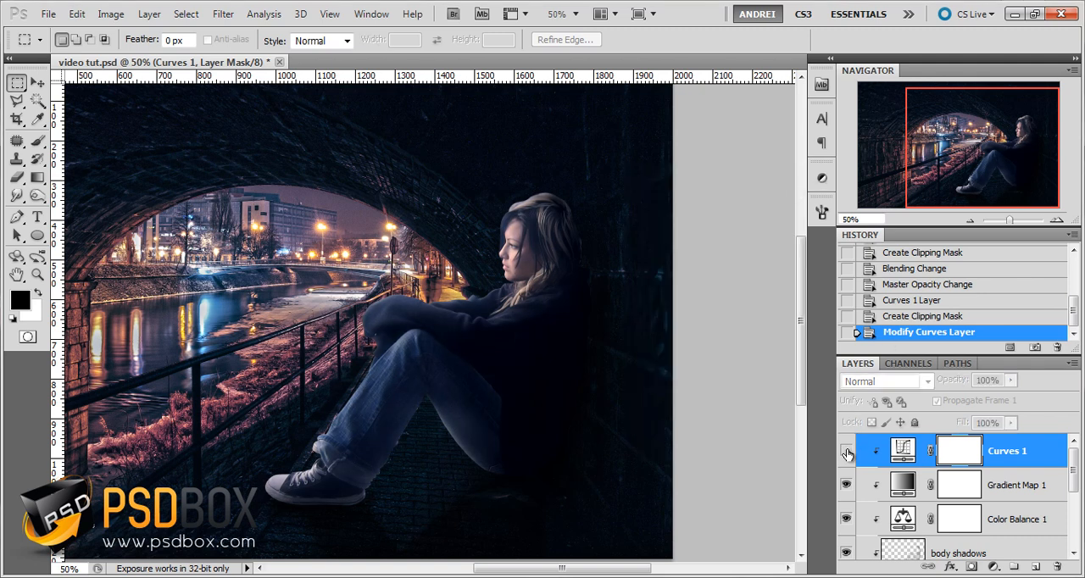
{"action": "left_click", "coordinate": [846, 453]}
Clip the gray Overlay layer named Dodge & Burn to the girl
{"action": "left_click_drag", "start_coordinate": [503, 382], "coordinate": [616, 391]}
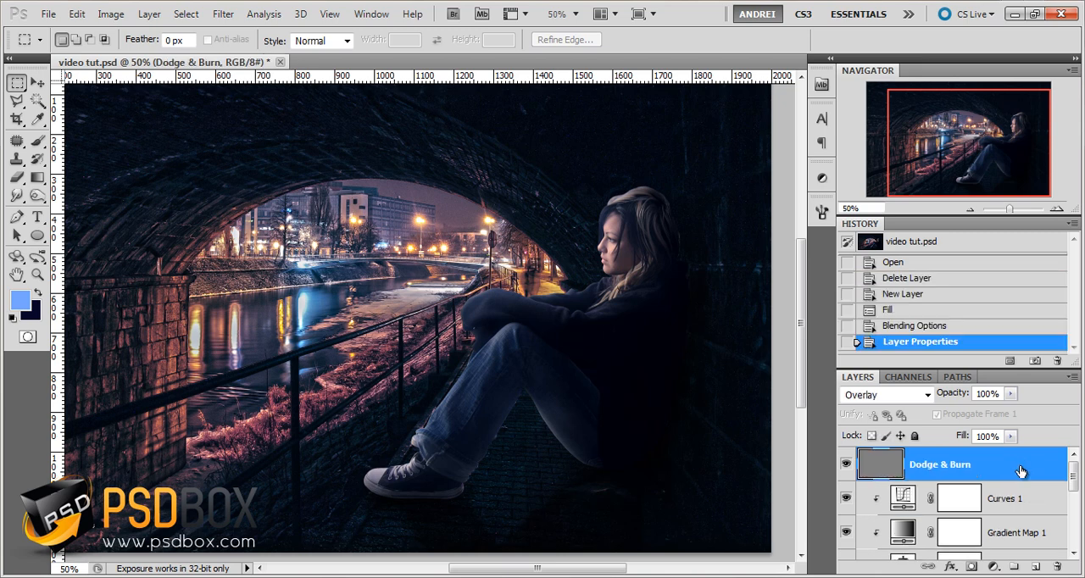
{"action": "left_click", "coordinate": [1011, 480], "text": "alt"}
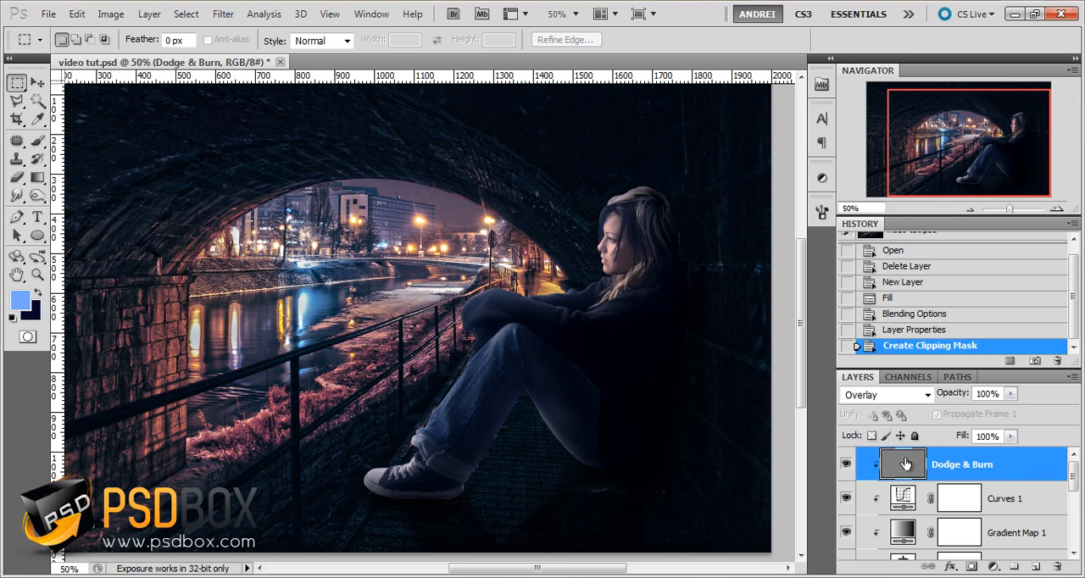
Examine the Fill contents options, including 50% Gray, for the Dodge & Burn layer, and leave without filling it
{"action": "left_click", "coordinate": [80, 19]}
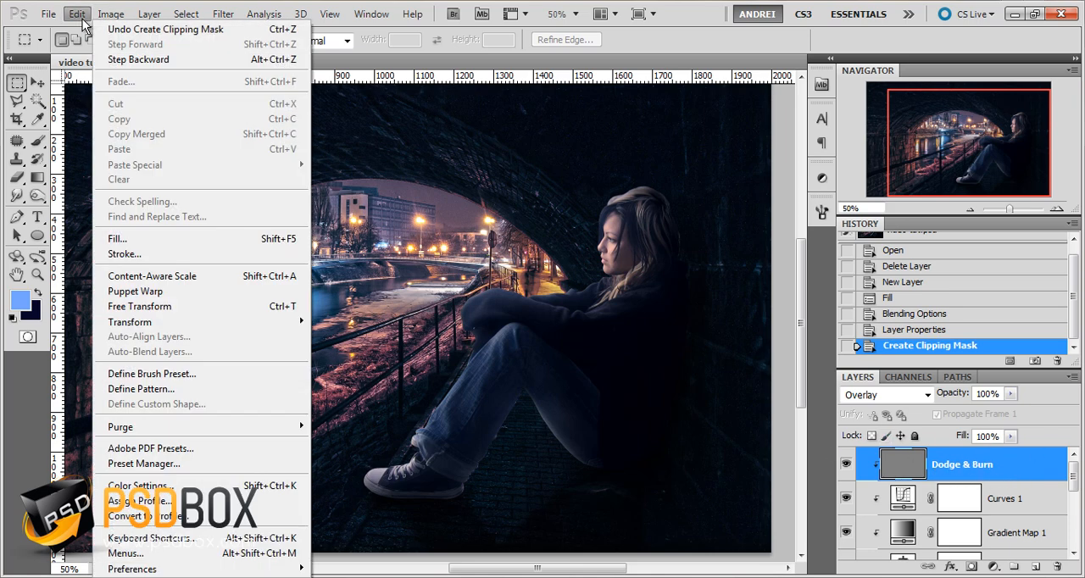
{"action": "left_click", "coordinate": [144, 239]}
{"action": "left_click", "coordinate": [514, 247]}
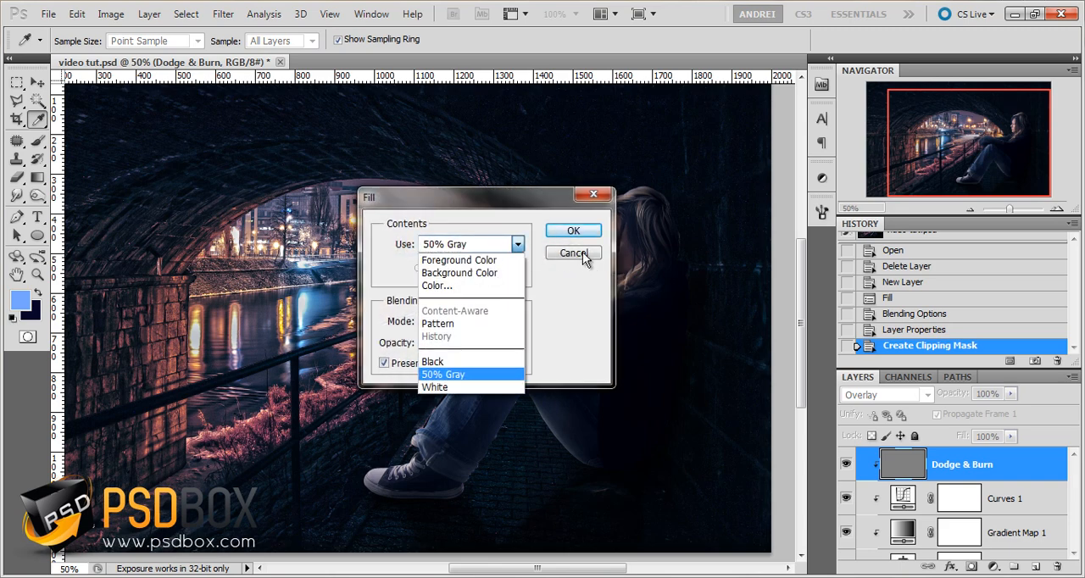
{"action": "left_click", "coordinate": [596, 200]}
{"action": "left_click", "coordinate": [594, 197]}
{"action": "key", "text": "m"}
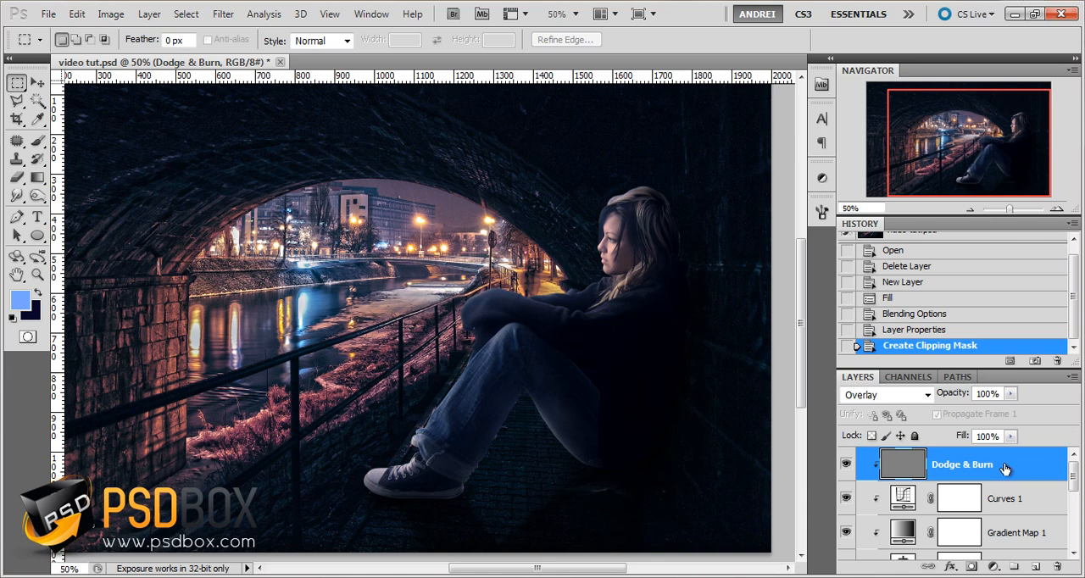
Activate the Burn tool, set its exposure to 82%, and keep the Dodge & Burn layer selected as its target
{"action": "left_click", "coordinate": [37, 195]}
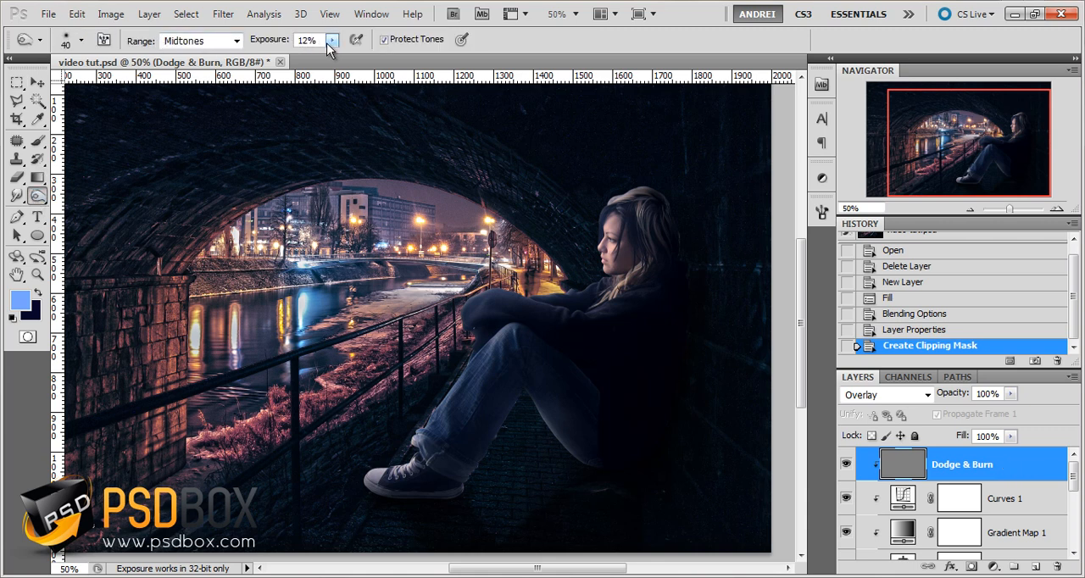
{"action": "left_click", "coordinate": [290, 43]}
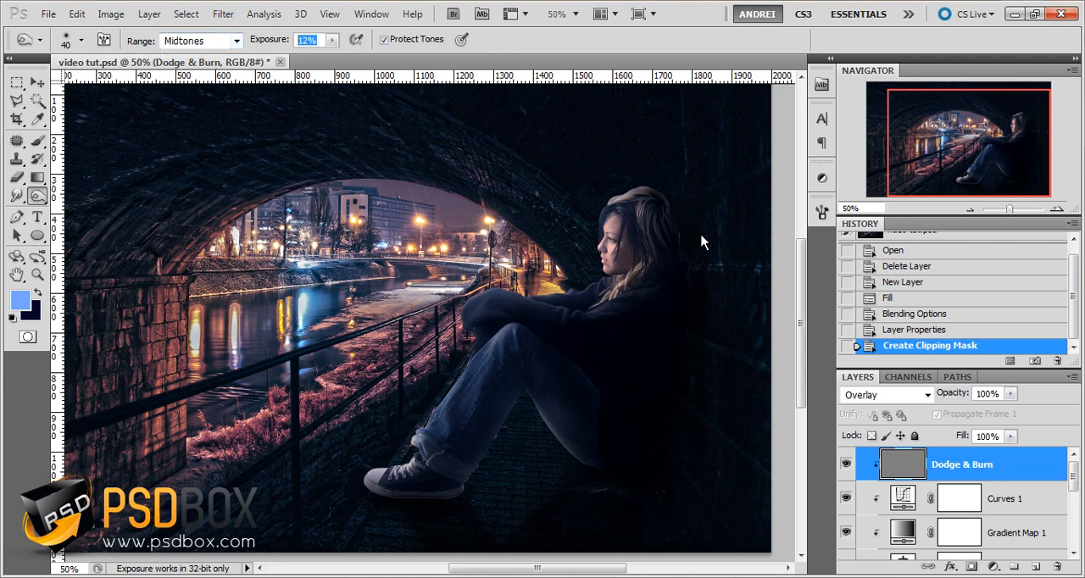
{"action": "key", "text": "4"}
{"action": "key", "text": "2"}
{"action": "key", "text": "alt"}
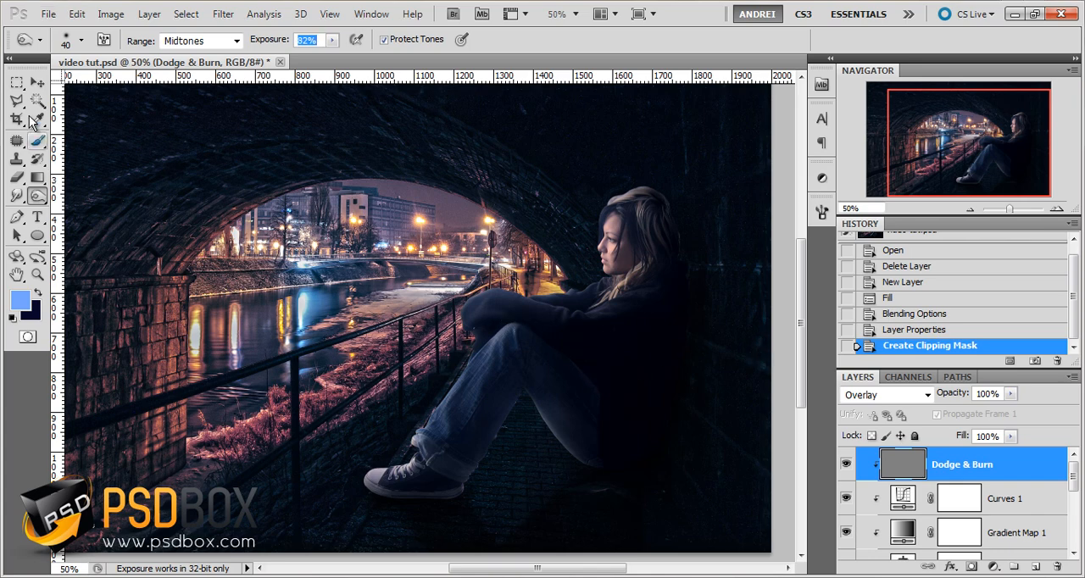
{"action": "left_click", "coordinate": [37, 82]}
{"action": "scroll", "coordinate": [666, 356], "scroll_direction": "up", "scroll_amount": 2}
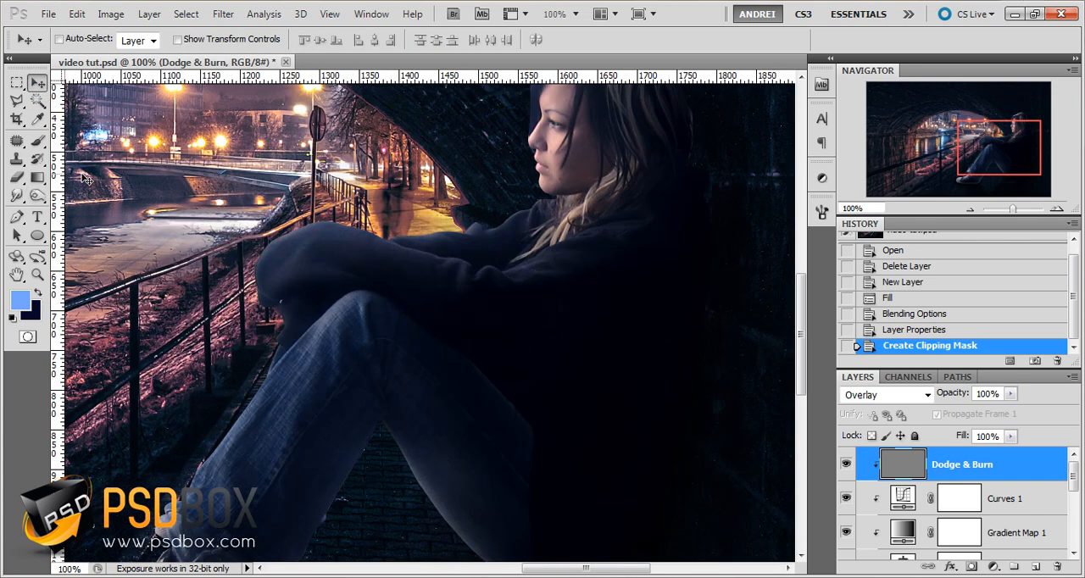
{"action": "left_click", "coordinate": [36, 196]}
{"action": "scroll", "coordinate": [594, 292], "scroll_direction": "down", "scroll_amount": 1}
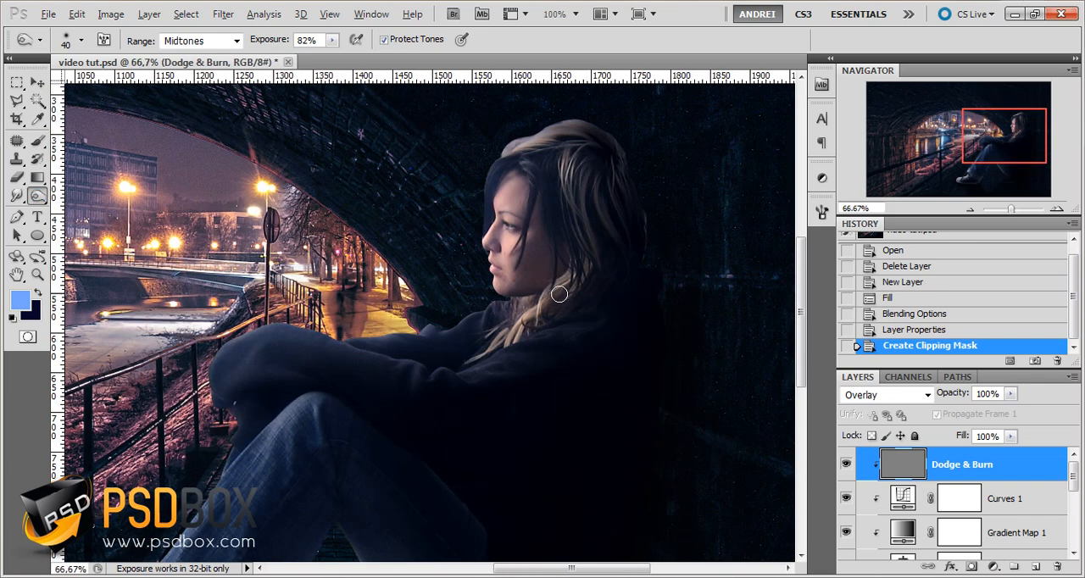
{"action": "scroll", "coordinate": [558, 294], "scroll_direction": "down", "scroll_amount": 1}
{"action": "left_click_drag", "start_coordinate": [478, 348], "coordinate": [524, 305]}
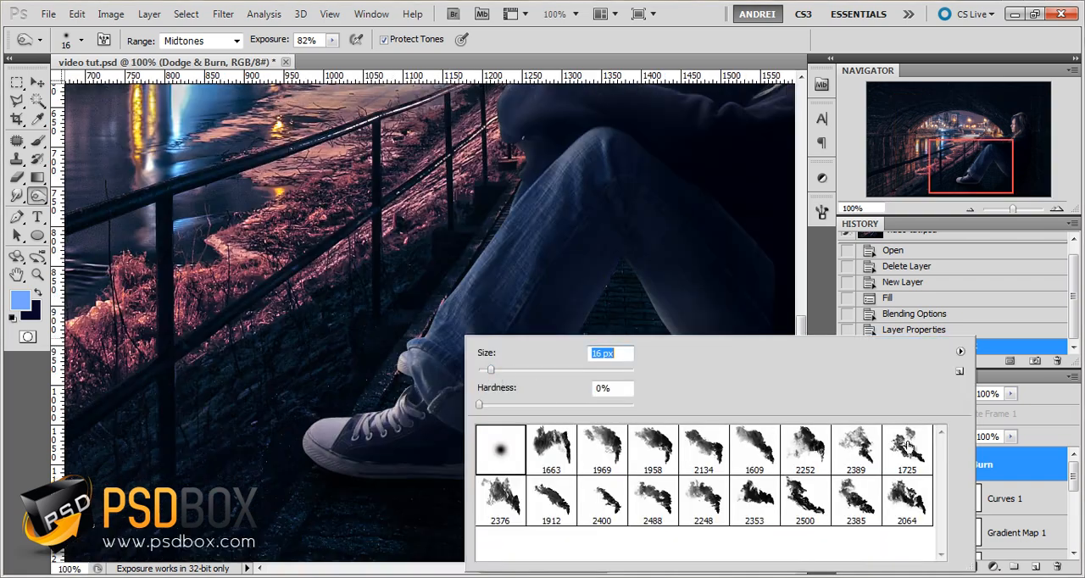
{"action": "left_click", "coordinate": [1007, 471]}
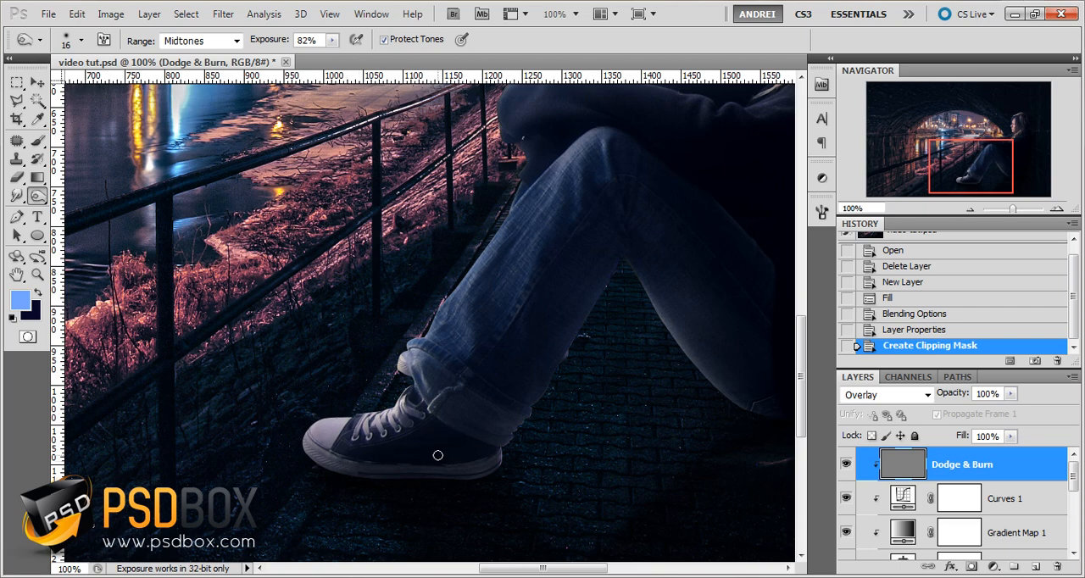
Set the Burn brush size to 71 px for shading the girl's jeans
{"action": "scroll", "coordinate": [438, 455], "scroll_direction": "down", "scroll_amount": 2}
{"action": "scroll", "coordinate": [619, 336], "scroll_direction": "up", "scroll_amount": 1}
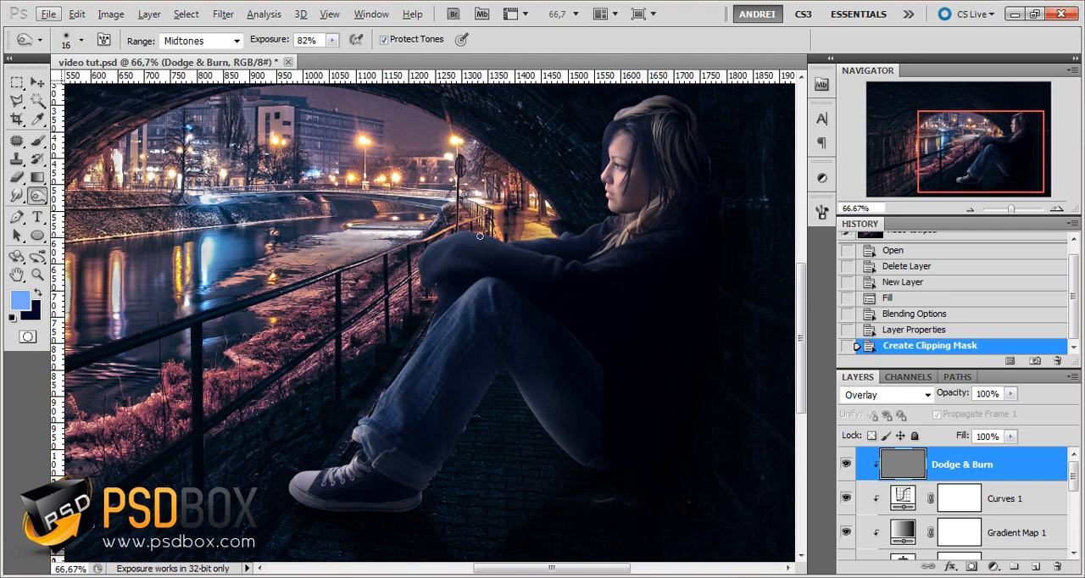
{"action": "right_click", "coordinate": [642, 225]}
{"action": "left_click", "coordinate": [644, 258]}
{"action": "left_click", "coordinate": [969, 143]}
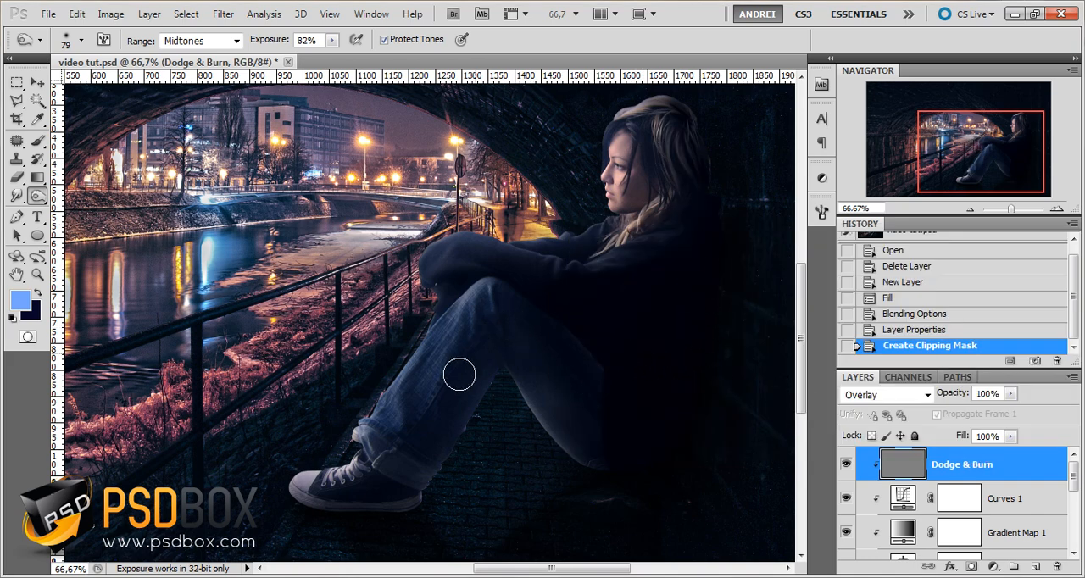
{"action": "scroll", "coordinate": [512, 430], "scroll_direction": "up", "scroll_amount": 1}
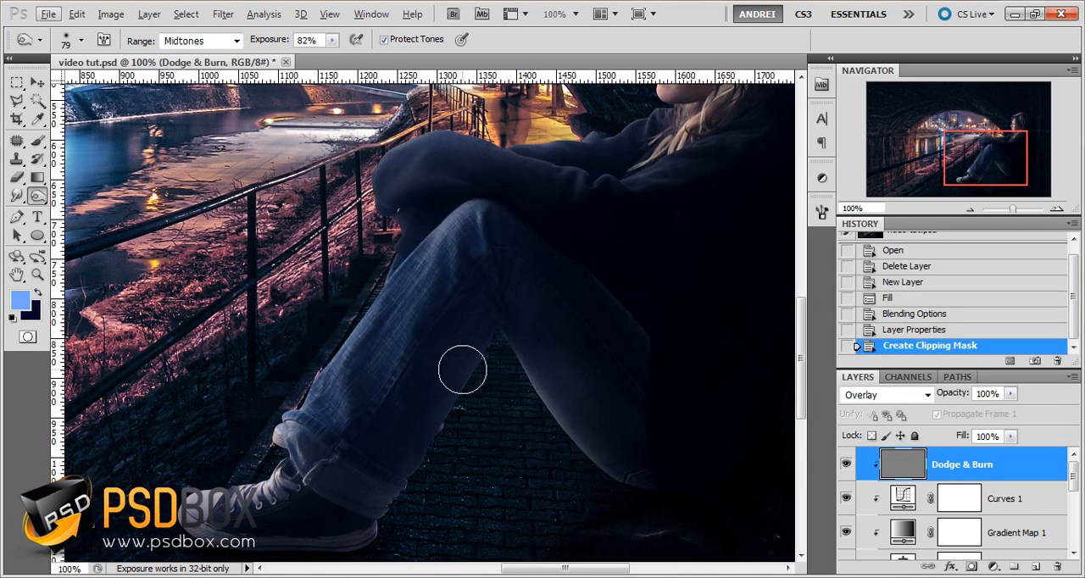
{"action": "right_click", "coordinate": [376, 330]}
{"action": "left_click", "coordinate": [404, 369]}
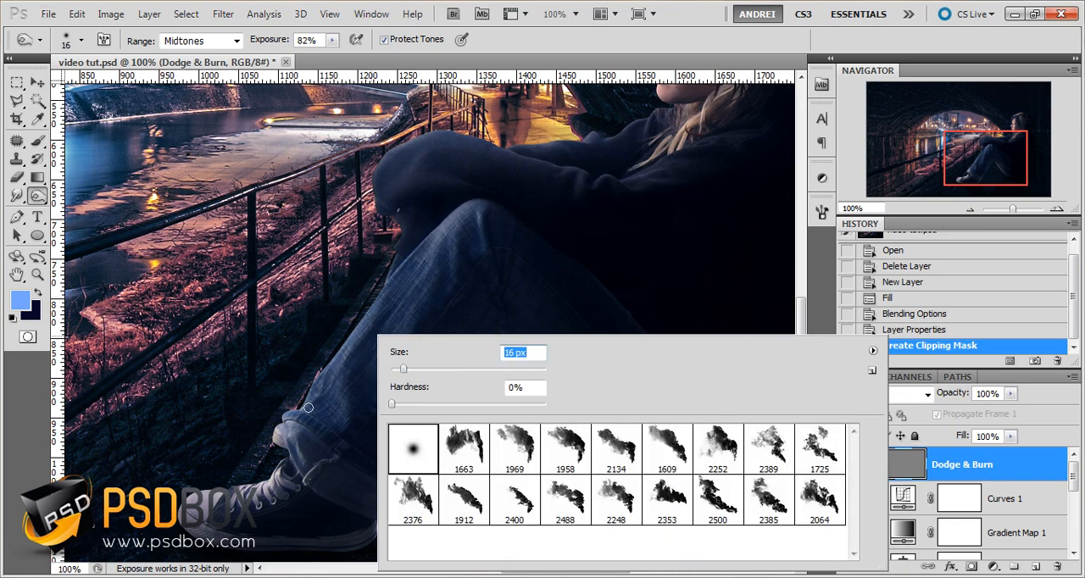
{"action": "key", "text": "Return"}
{"action": "right_click", "coordinate": [393, 360]}
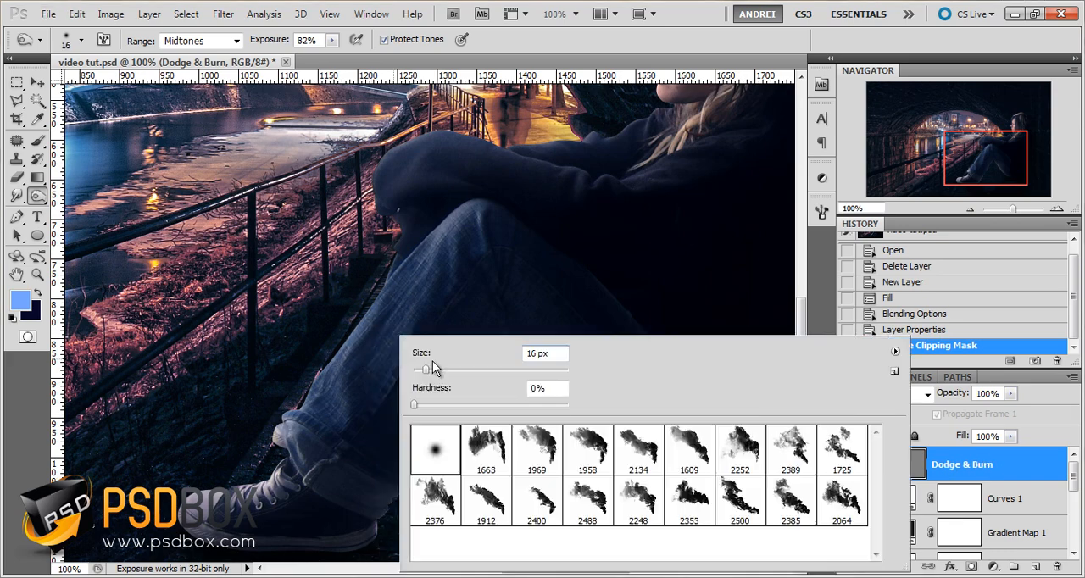
{"action": "left_click_drag", "start_coordinate": [436, 368], "coordinate": [468, 379]}
{"action": "key", "text": "Return"}
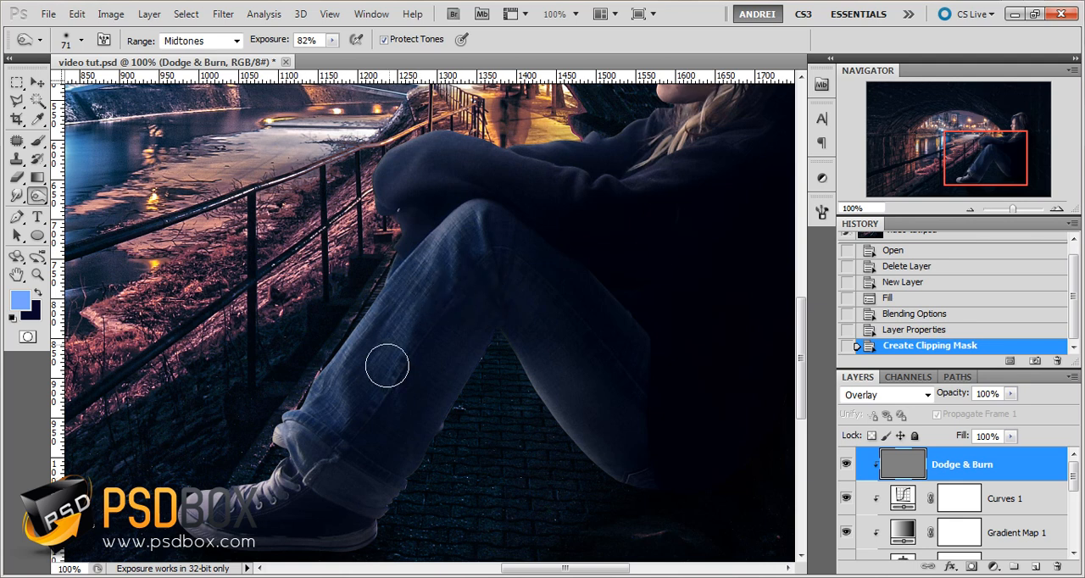
Test a burn stroke on the front trouser leg, undo it, and lower the Burn exposure to 13%
{"action": "left_click_drag", "start_coordinate": [393, 366], "coordinate": [425, 322]}
{"action": "key", "text": "ctrl+z"}
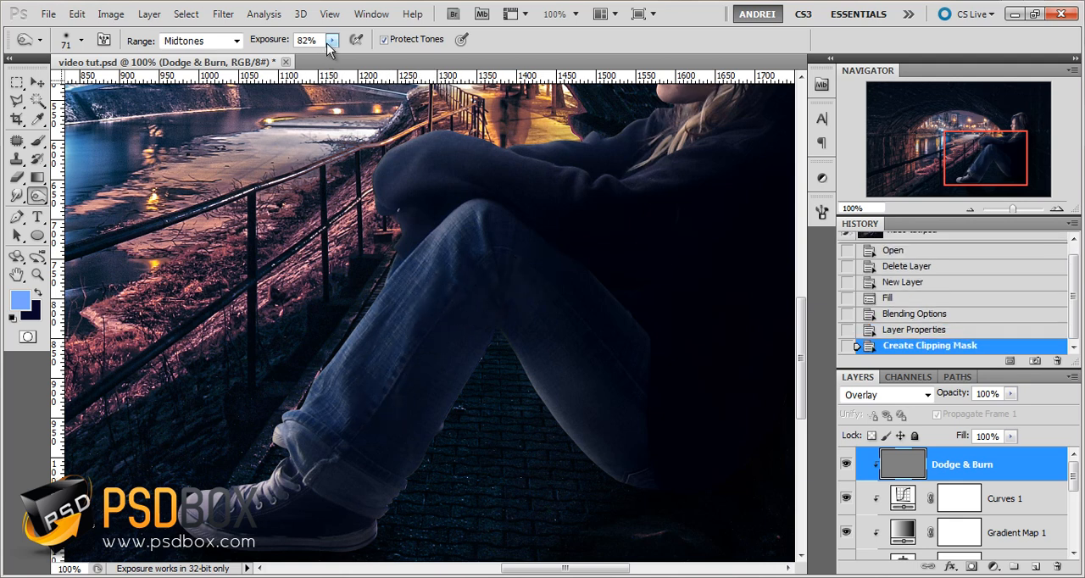
{"action": "left_click", "coordinate": [333, 39]}
{"action": "left_click_drag", "start_coordinate": [332, 54], "coordinate": [281, 56]}
{"action": "left_click", "coordinate": [310, 40]}
{"action": "double_click", "coordinate": [310, 40]}
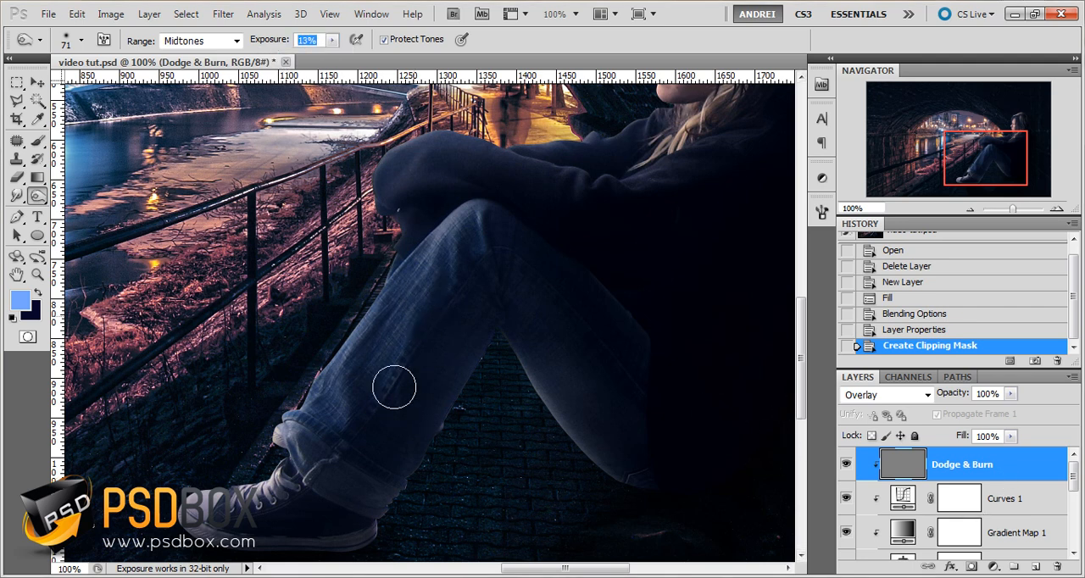
Burn shadows into the lower front trouser leg, its cuff and the shoe with the 71 px brush
{"action": "left_click_drag", "start_coordinate": [394, 387], "coordinate": [378, 409]}
{"action": "mouse_move", "coordinate": [377, 410]}
{"action": "left_mouse_down"}
{"action": "mouse_move", "coordinate": [361, 426]}
{"action": "mouse_move", "coordinate": [318, 397]}
{"action": "left_mouse_up"}
{"action": "left_click_drag", "start_coordinate": [371, 497], "coordinate": [356, 498]}
{"action": "mouse_move", "coordinate": [355, 499]}
{"action": "left_mouse_down"}
{"action": "mouse_move", "coordinate": [241, 521]}
{"action": "mouse_move", "coordinate": [201, 528]}
{"action": "left_mouse_up"}
{"action": "left_click", "coordinate": [382, 511]}
Reduce the Burn brush to 54 px and darken the sleeve resting over the knee on the Dodge & Burn layer
{"action": "right_click", "coordinate": [382, 511]}
{"action": "left_click_drag", "start_coordinate": [450, 370], "coordinate": [436, 371]}
{"action": "left_click", "coordinate": [986, 468]}
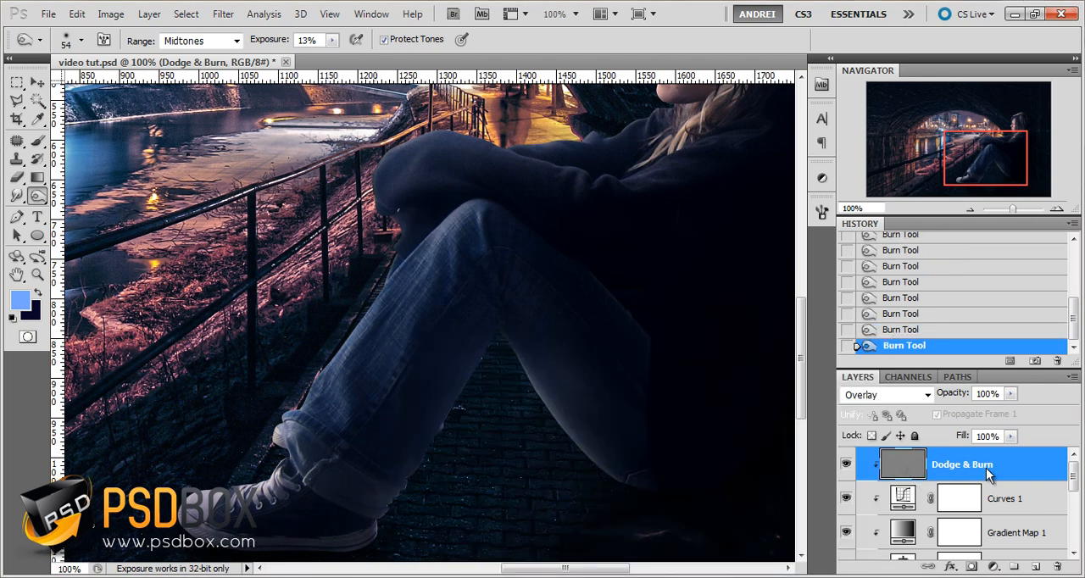
{"action": "left_click_drag", "start_coordinate": [438, 179], "coordinate": [391, 194]}
Burn the sleeve folds and the jeans around the knee with a 32 px brush
{"action": "scroll", "coordinate": [514, 178], "scroll_direction": "up", "scroll_amount": 1}
{"action": "right_click", "coordinate": [579, 299]}
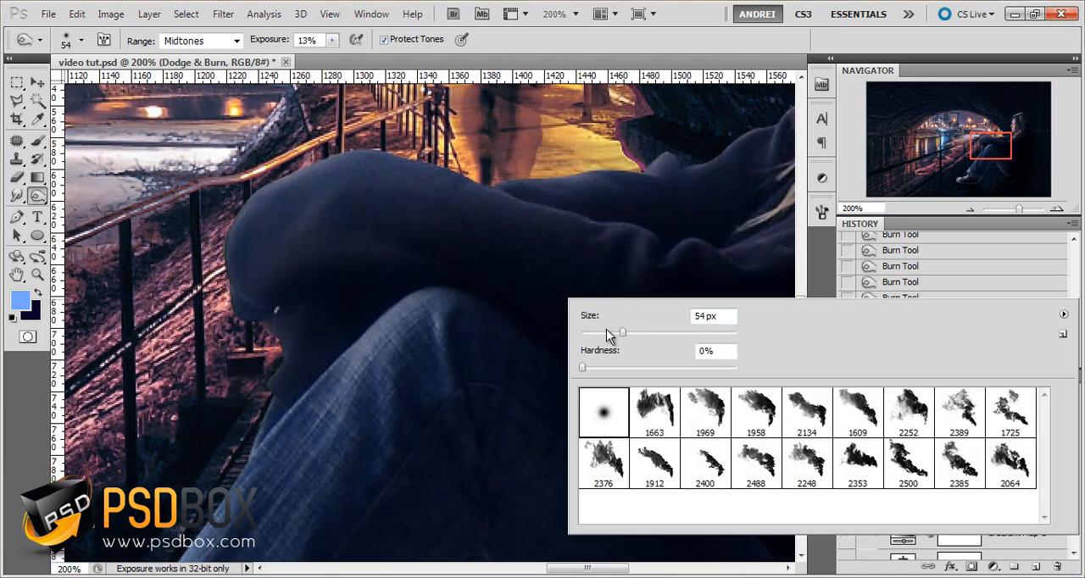
{"action": "left_click", "coordinate": [606, 331]}
{"action": "left_click_drag", "start_coordinate": [414, 216], "coordinate": [451, 224]}
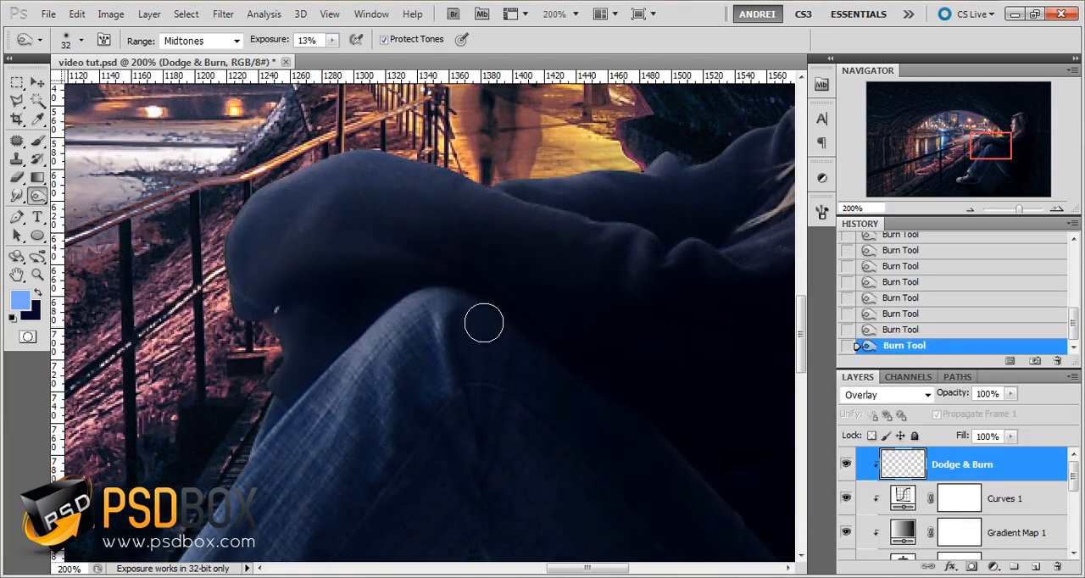
{"action": "left_click_drag", "start_coordinate": [412, 404], "coordinate": [403, 407]}
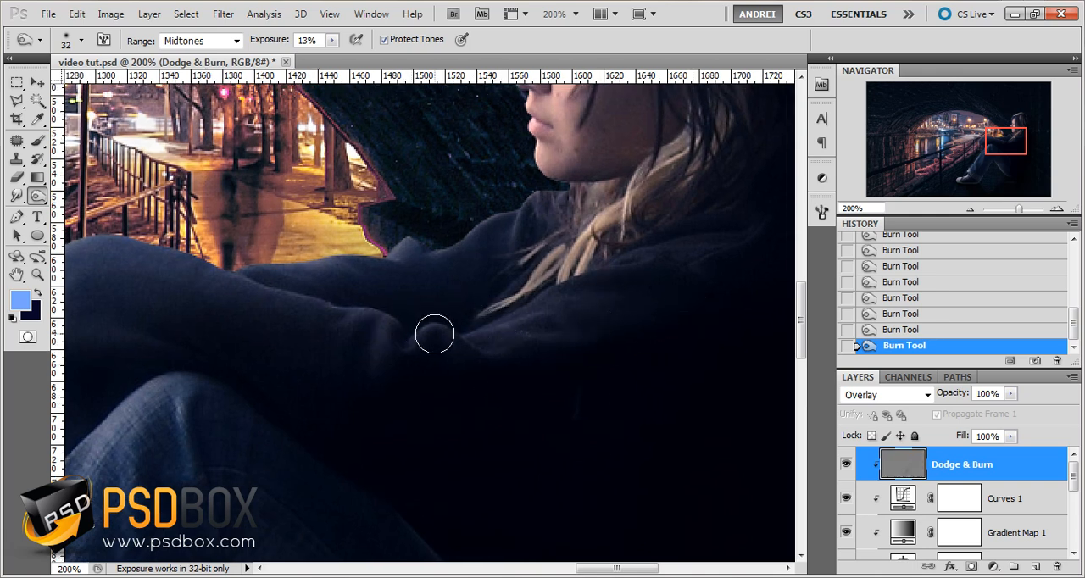
Deepen the fine creases of the sleeves and the shirt front below the hair with a 16 px Burn brush
{"action": "right_click", "coordinate": [596, 322]}
{"action": "left_click_drag", "start_coordinate": [597, 361], "coordinate": [594, 359]}
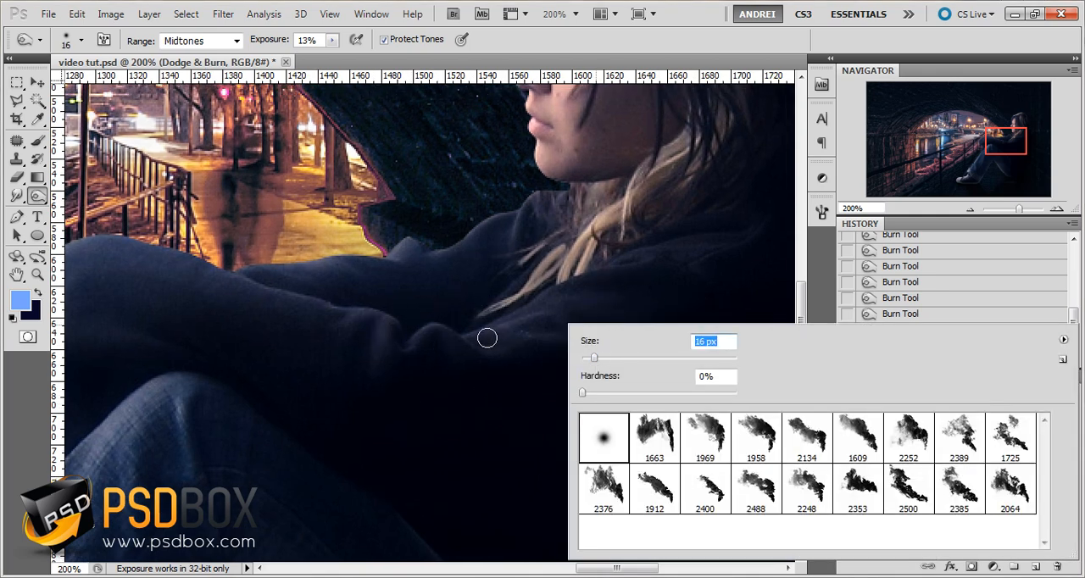
{"action": "left_click_drag", "start_coordinate": [486, 337], "coordinate": [532, 325]}
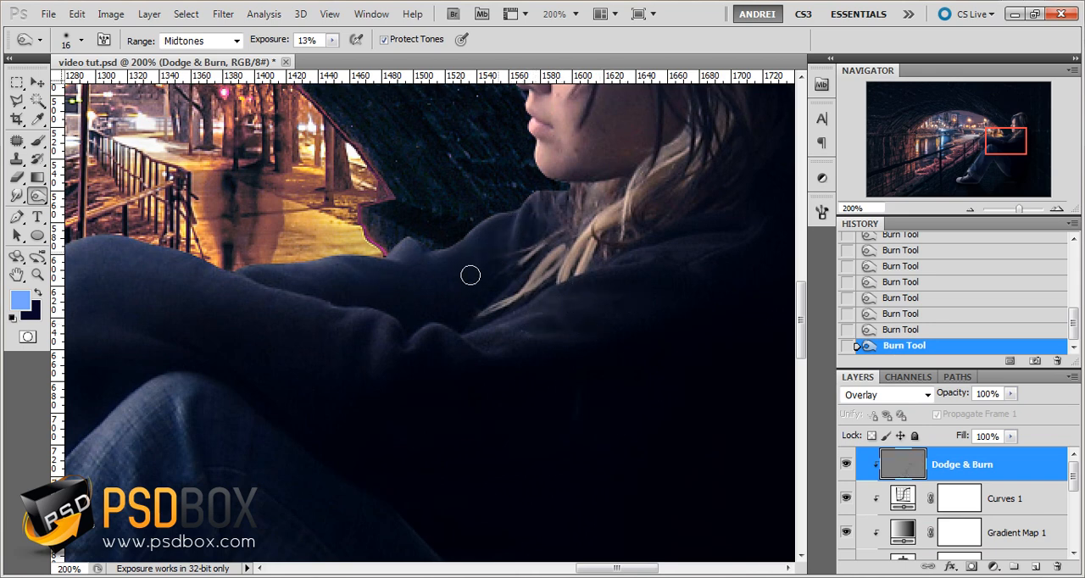
{"action": "left_click_drag", "start_coordinate": [474, 381], "coordinate": [322, 402]}
{"action": "left_click_drag", "start_coordinate": [479, 208], "coordinate": [359, 284]}
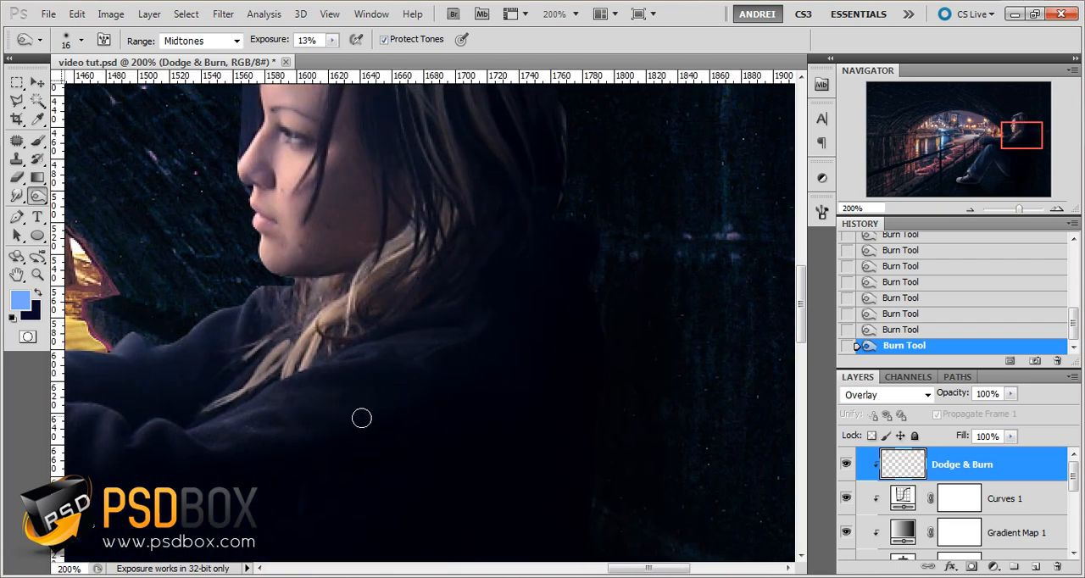
Burn the clothing around the shoulder and blond hair strands, resizing the brush to 33 px and 23 px
{"action": "right_click", "coordinate": [330, 324]}
{"action": "left_click", "coordinate": [380, 343]}
{"action": "key", "text": "Return"}
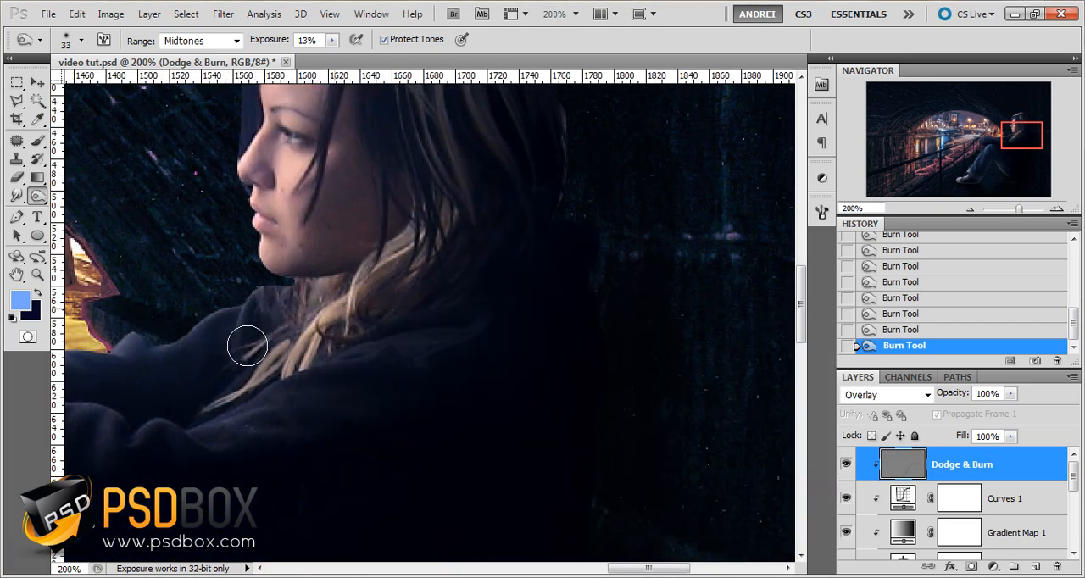
{"action": "right_click", "coordinate": [206, 365]}
{"action": "left_click", "coordinate": [246, 371]}
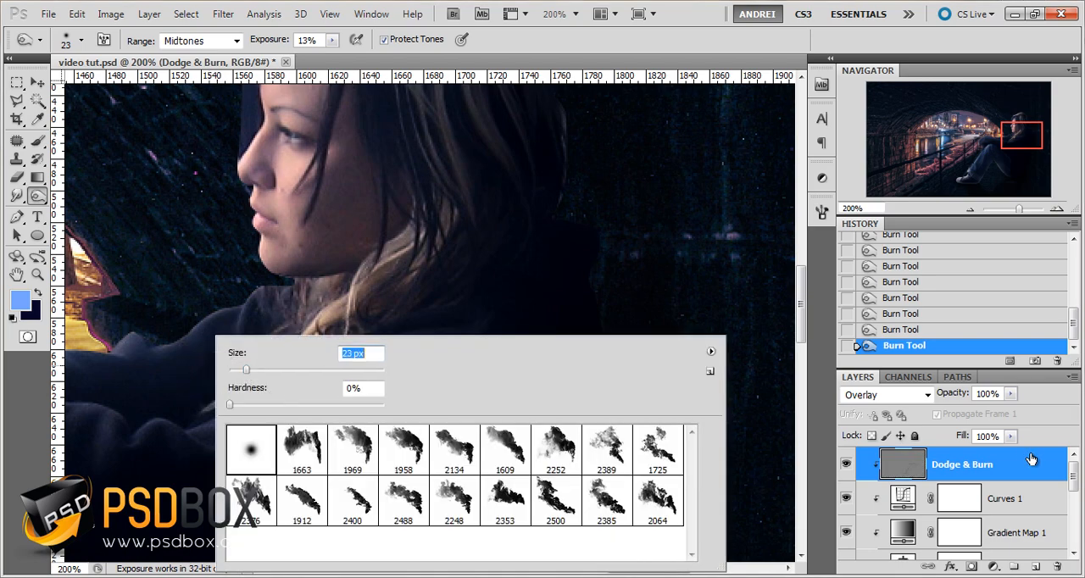
{"action": "left_click", "coordinate": [1024, 460]}
{"action": "left_click_drag", "start_coordinate": [493, 269], "coordinate": [547, 487]}
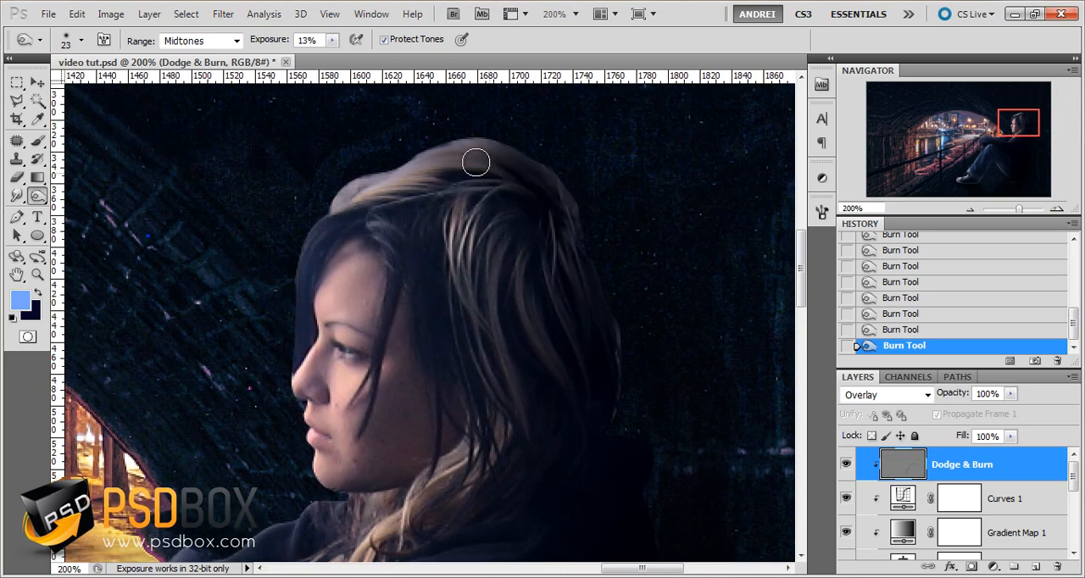
Enlarge the Burn brush to 72 px and darken the hair on the girl's head
{"action": "key", "text": "ctrl+minus"}
{"action": "right_click", "coordinate": [513, 234]}
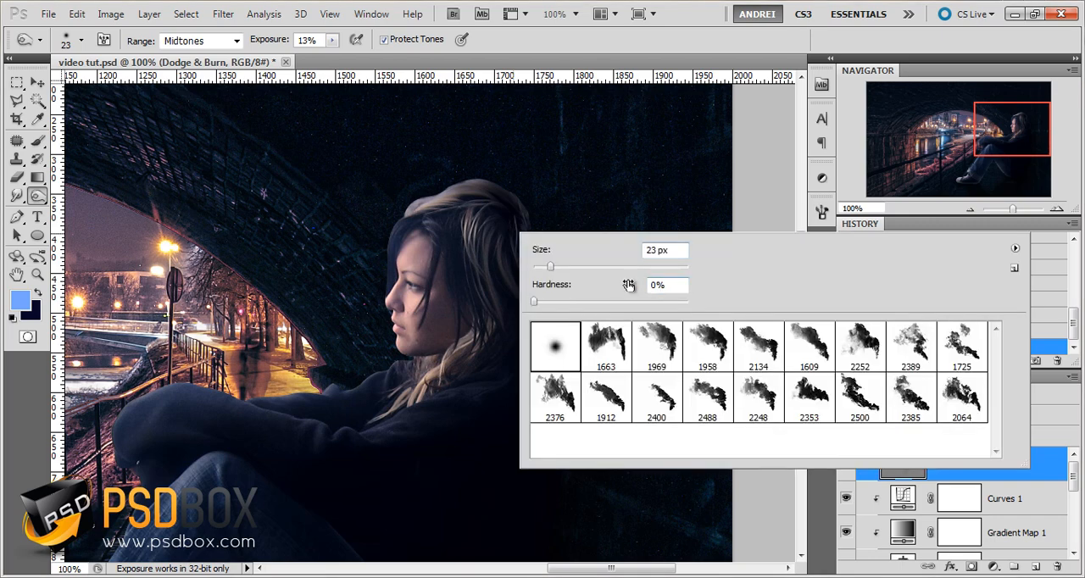
{"action": "left_click", "coordinate": [588, 270]}
{"action": "key", "text": "Return"}
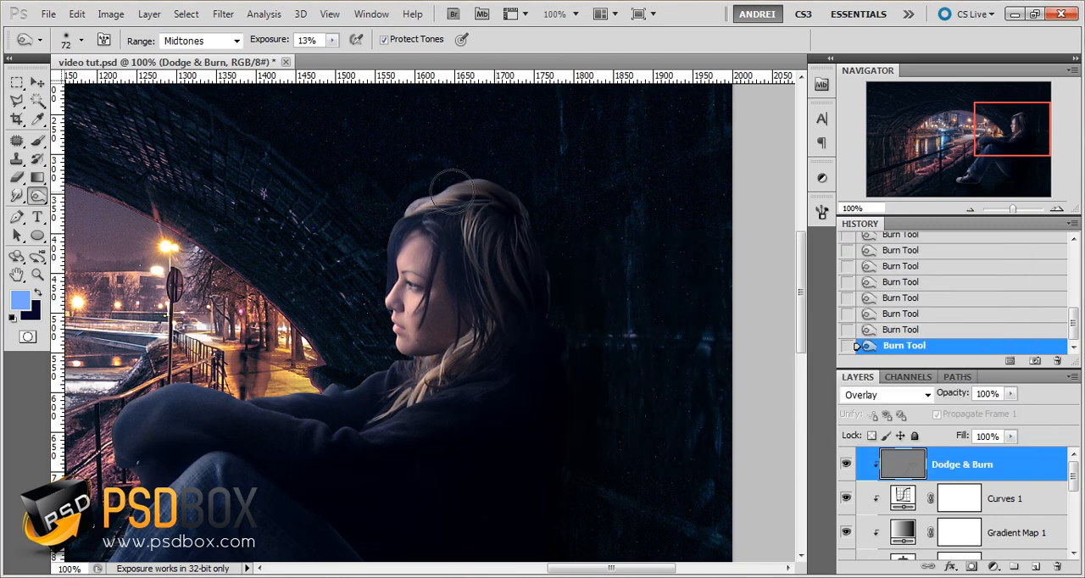
{"action": "left_click_drag", "start_coordinate": [535, 438], "coordinate": [579, 205]}
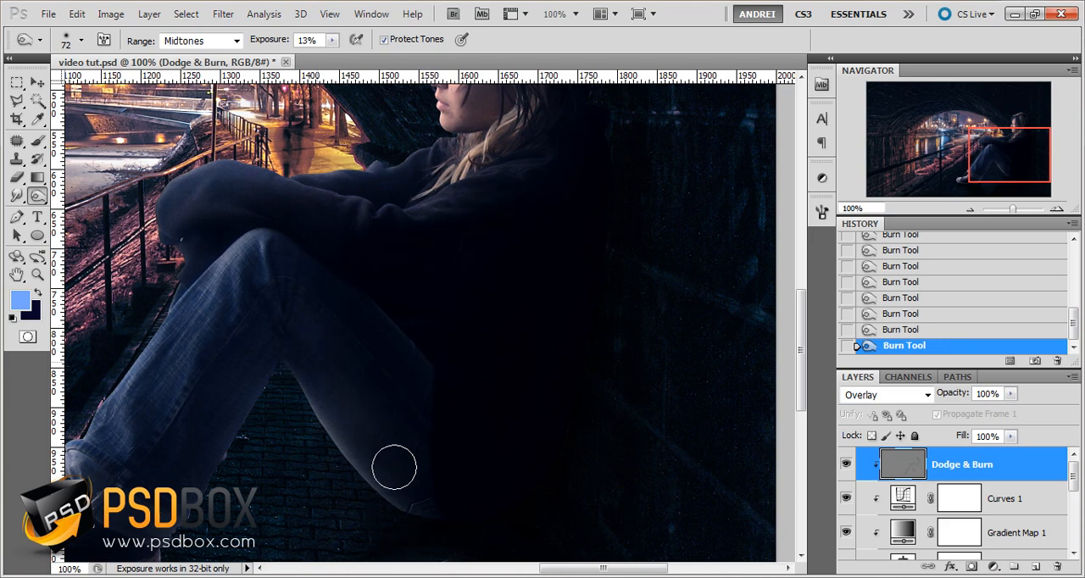
Burn the rear trouser leg, the front cuff and the shoe with the 72 px brush
{"action": "left_click_drag", "start_coordinate": [376, 359], "coordinate": [497, 388]}
{"action": "left_click_drag", "start_coordinate": [365, 356], "coordinate": [465, 261]}
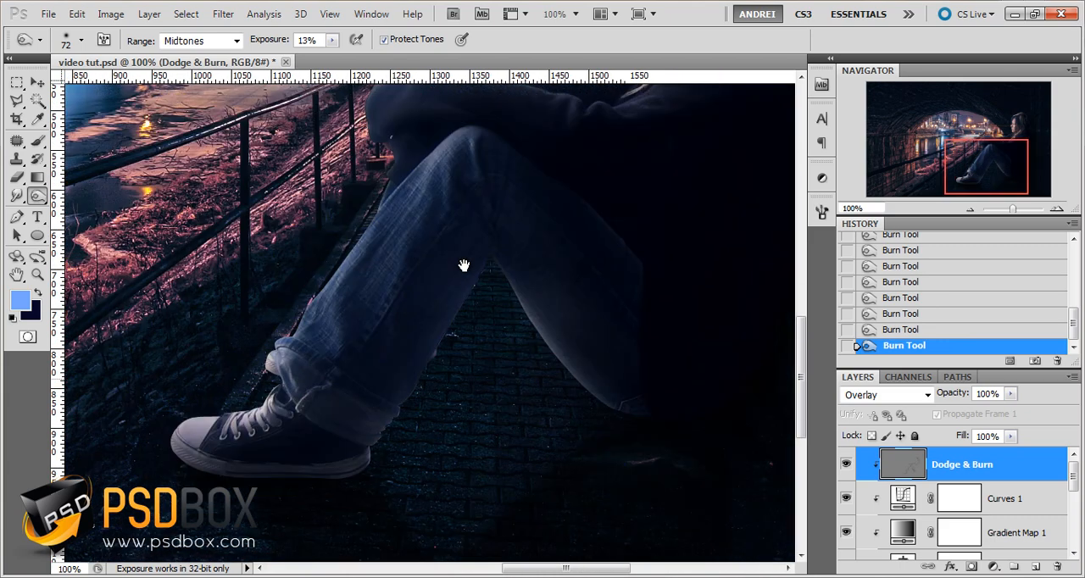
{"action": "left_click_drag", "start_coordinate": [363, 449], "coordinate": [335, 395]}
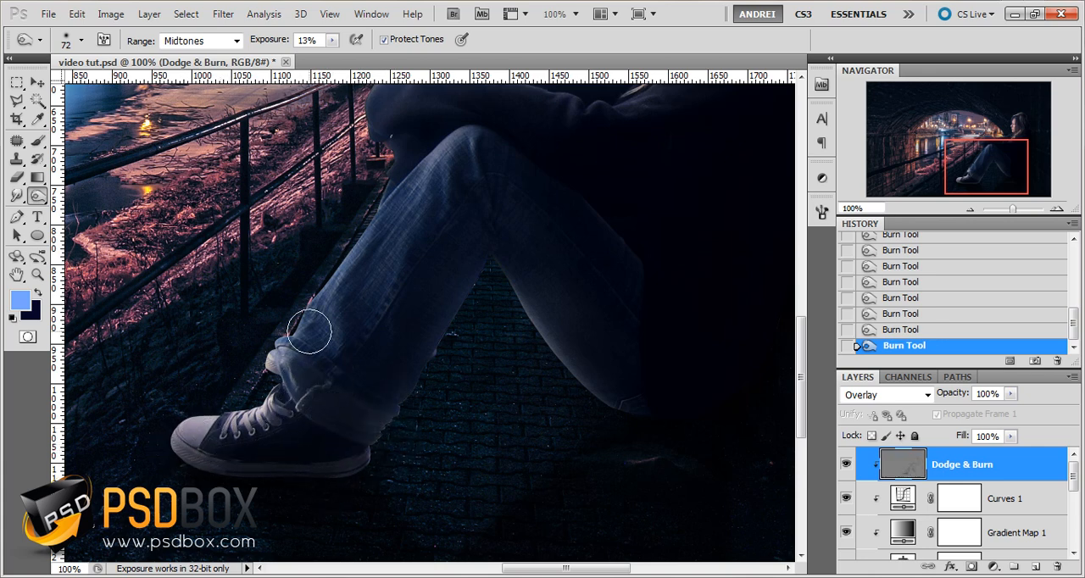
Set the Burn brush to 45 px and shade the front trouser leg
{"action": "right_click", "coordinate": [462, 352]}
{"action": "left_click", "coordinate": [529, 372]}
{"action": "left_click", "coordinate": [450, 341]}
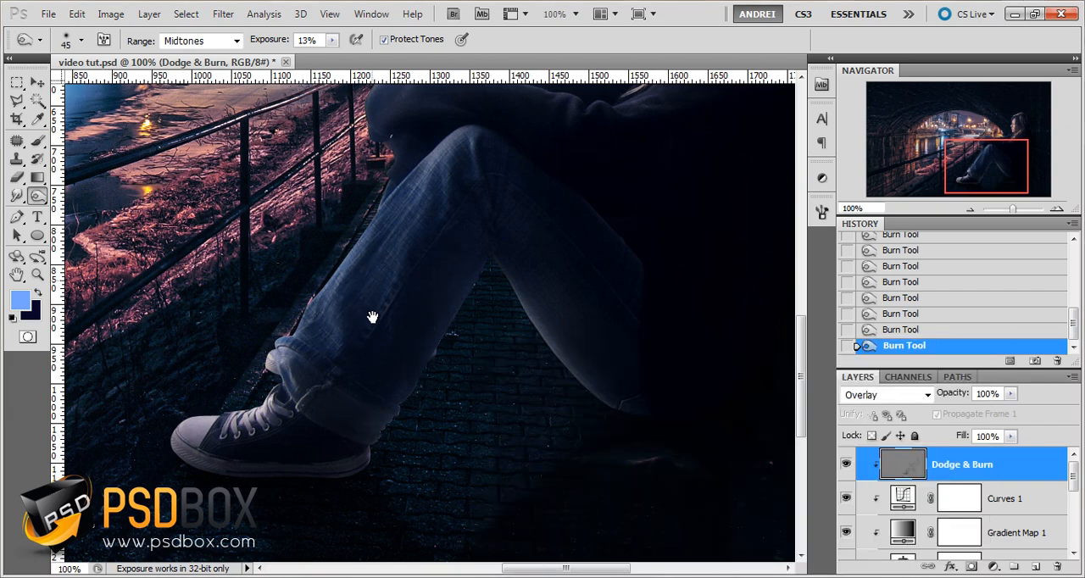
{"action": "left_click_drag", "start_coordinate": [372, 280], "coordinate": [373, 387]}
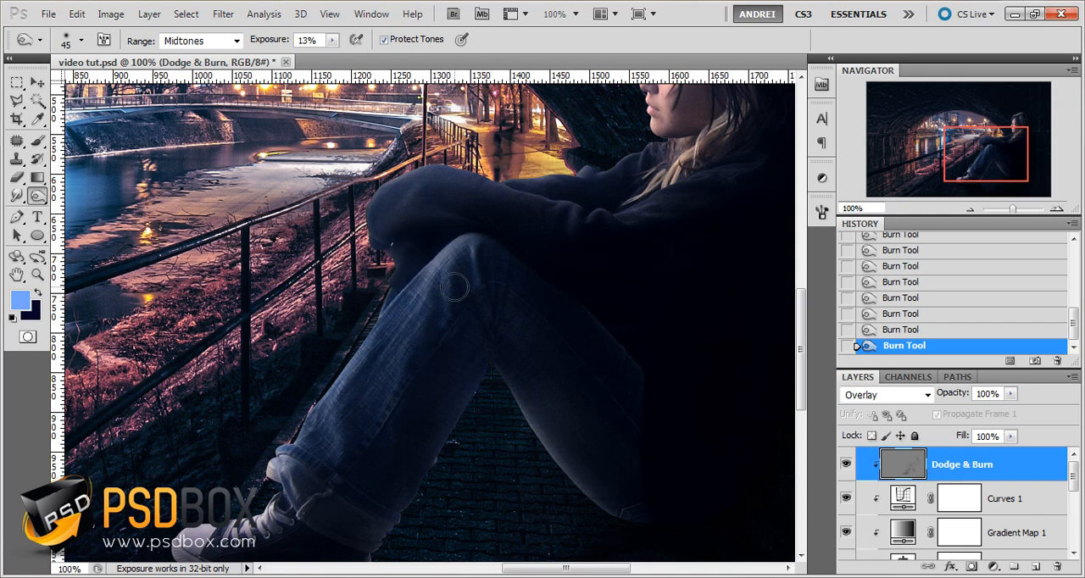
Darken the creases of the front trouser leg from the knee to the cuff with a 19 px Burn brush
{"action": "right_click", "coordinate": [485, 341]}
{"action": "left_click_drag", "start_coordinate": [534, 357], "coordinate": [521, 357]}
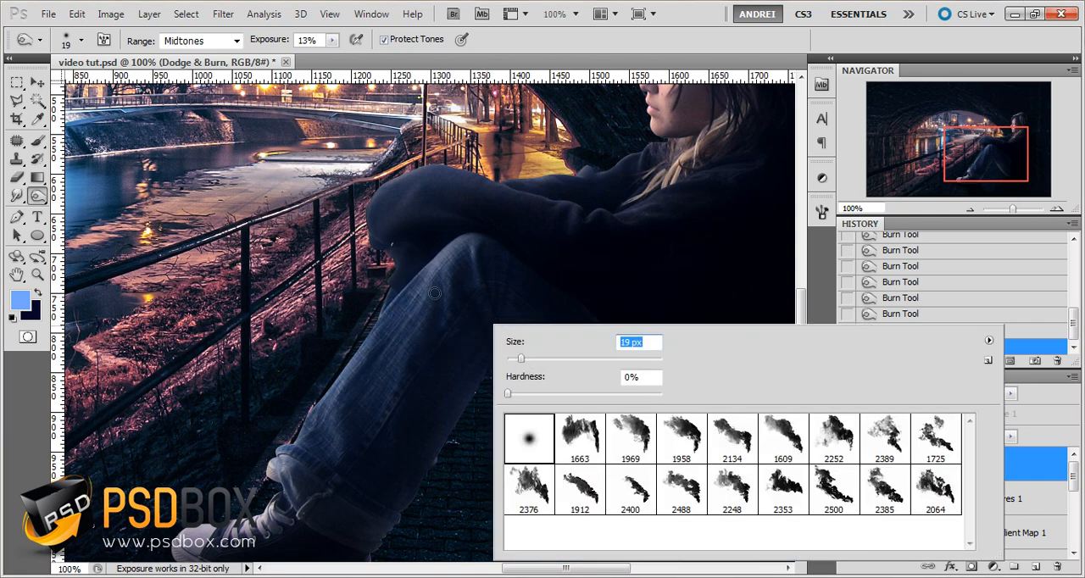
{"action": "left_click", "coordinate": [435, 293]}
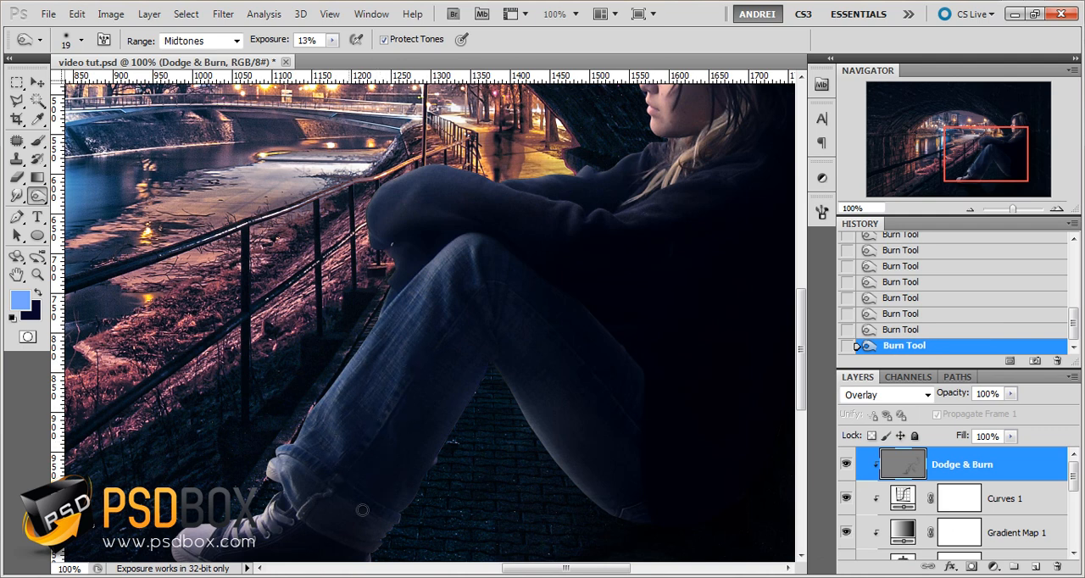
Try burning the lower edge of the rear trouser leg with a 39 px brush
{"action": "right_click", "coordinate": [528, 368]}
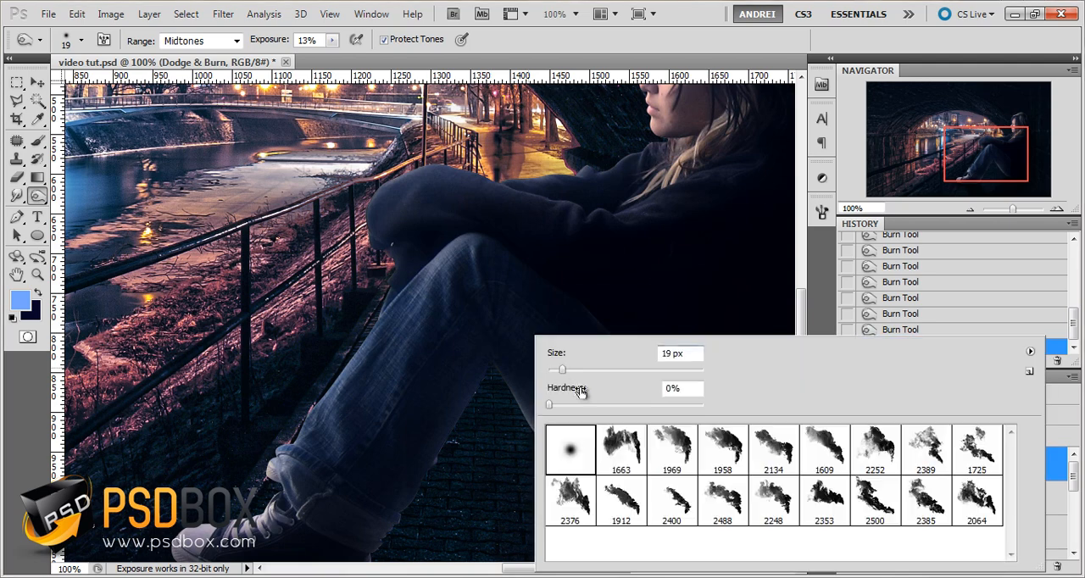
{"action": "left_click", "coordinate": [579, 373]}
{"action": "left_click", "coordinate": [525, 349]}
{"action": "mouse_move", "coordinate": [584, 462]}
{"action": "left_mouse_down"}
{"action": "mouse_move", "coordinate": [560, 422]}
{"action": "mouse_move", "coordinate": [597, 485]}
{"action": "left_mouse_up"}
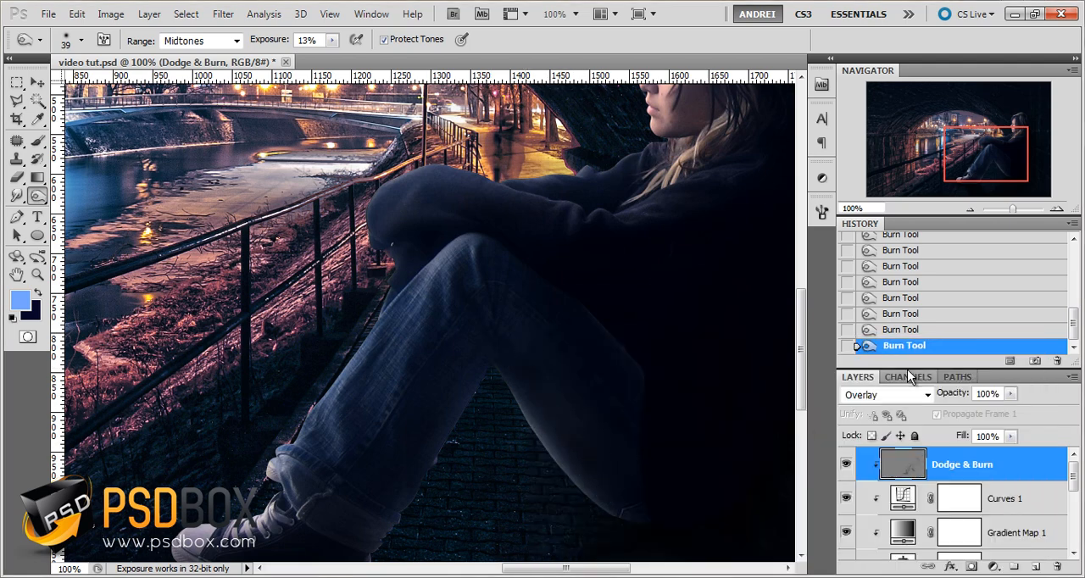
Step back to an earlier burn state in the history and darken the rear trouser leg with a 90 px brush
{"action": "left_click", "coordinate": [898, 281]}
{"action": "right_click", "coordinate": [680, 400]}
{"action": "left_click", "coordinate": [650, 370]}
{"action": "left_click_drag", "start_coordinate": [521, 348], "coordinate": [608, 438]}
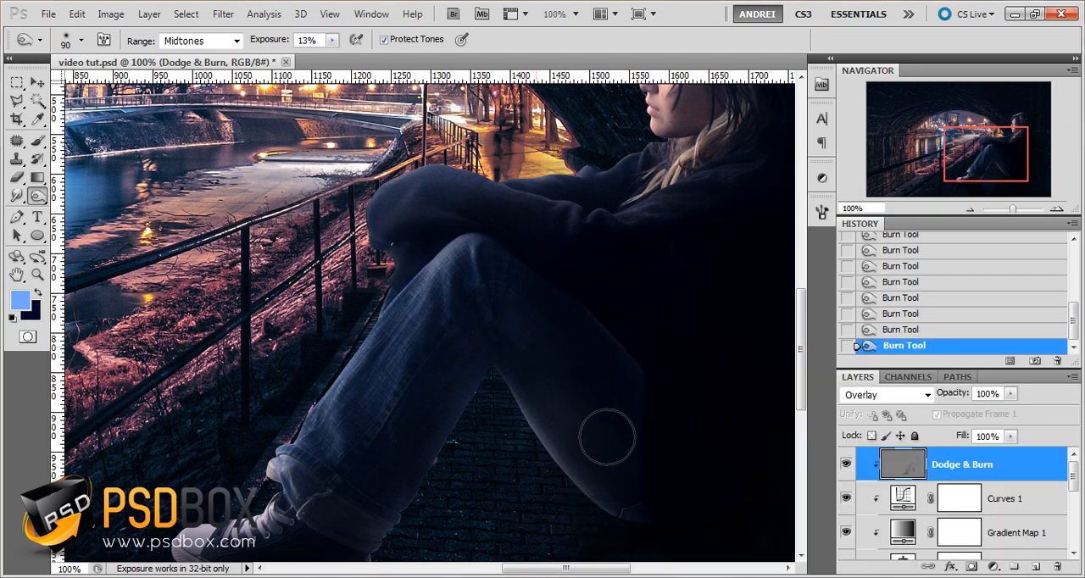
Reduce the Burn brush to 63 px and darken the hair and the shaded areas around the girl's face
{"action": "left_click_drag", "start_coordinate": [678, 354], "coordinate": [627, 398]}
{"action": "right_click", "coordinate": [596, 246]}
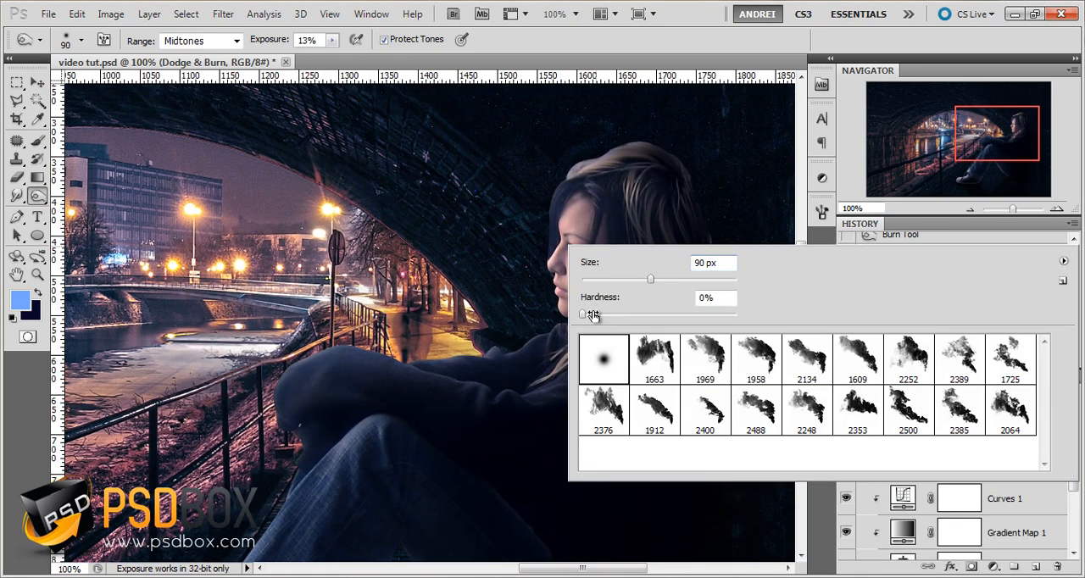
{"action": "left_click", "coordinate": [620, 223]}
{"action": "right_click", "coordinate": [627, 245]}
{"action": "left_click", "coordinate": [630, 276]}
{"action": "mouse_move", "coordinate": [583, 223]}
{"action": "left_mouse_down"}
{"action": "mouse_move", "coordinate": [572, 216]}
{"action": "mouse_move", "coordinate": [569, 288]}
{"action": "left_mouse_up"}
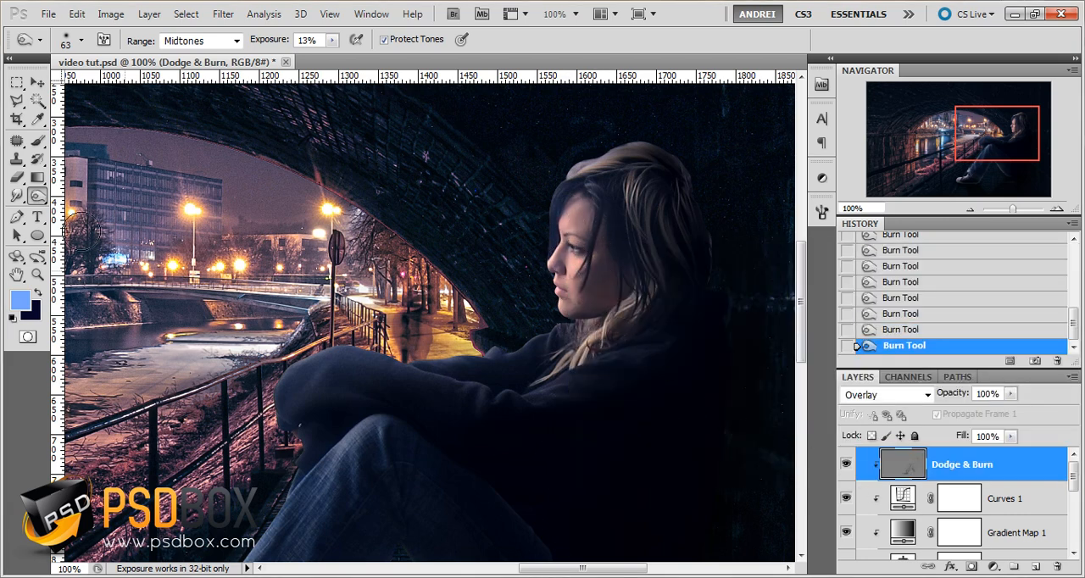
Switch to the Dodge tool and set its exposure to 12% for highlighting the girl
{"action": "right_click", "coordinate": [37, 196]}
{"action": "left_click", "coordinate": [98, 197]}
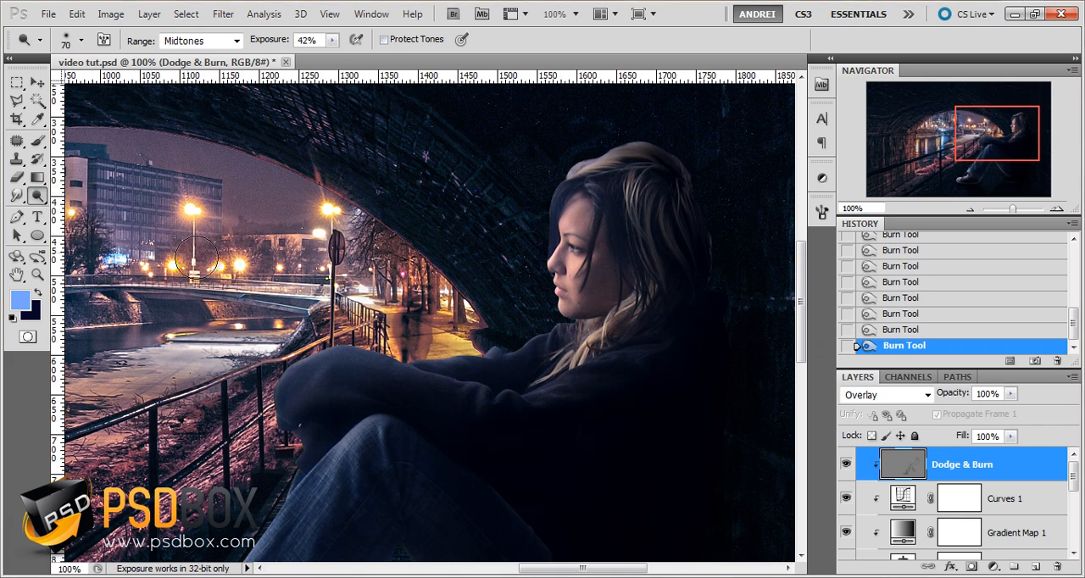
{"action": "left_click", "coordinate": [324, 39]}
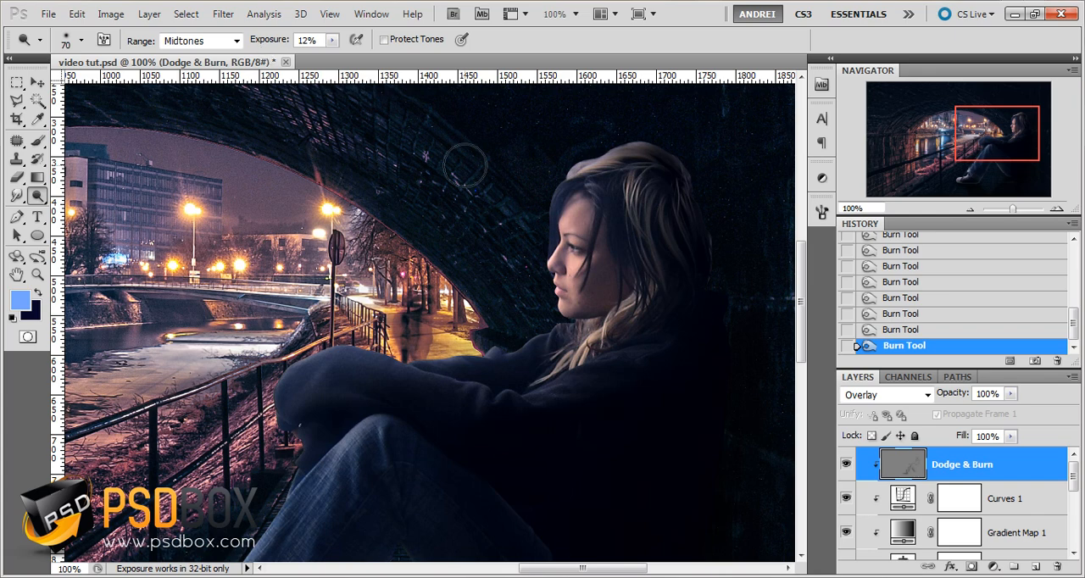
{"action": "left_click_drag", "start_coordinate": [458, 453], "coordinate": [486, 307]}
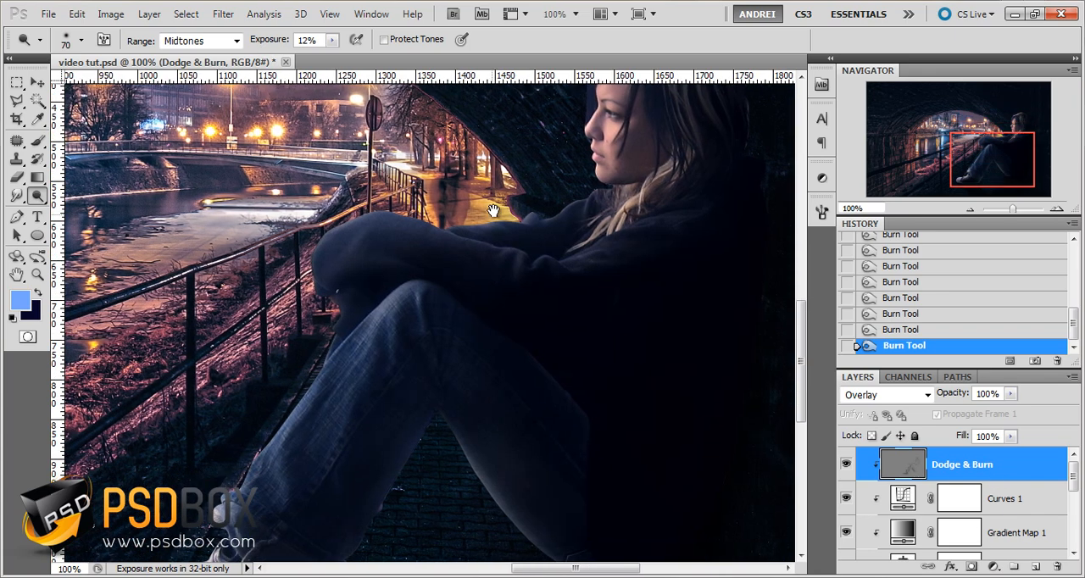
Reduce the Dodge brush to 29 px and brighten the girl's trouser cuff and the upper of her shoe
{"action": "right_click", "coordinate": [451, 234]}
{"action": "left_click", "coordinate": [495, 268]}
{"action": "left_click_drag", "start_coordinate": [232, 404], "coordinate": [241, 415]}
{"action": "left_click_drag", "start_coordinate": [249, 463], "coordinate": [161, 477]}
{"action": "left_click_drag", "start_coordinate": [154, 477], "coordinate": [134, 478]}
{"action": "left_click_drag", "start_coordinate": [132, 477], "coordinate": [145, 482]}
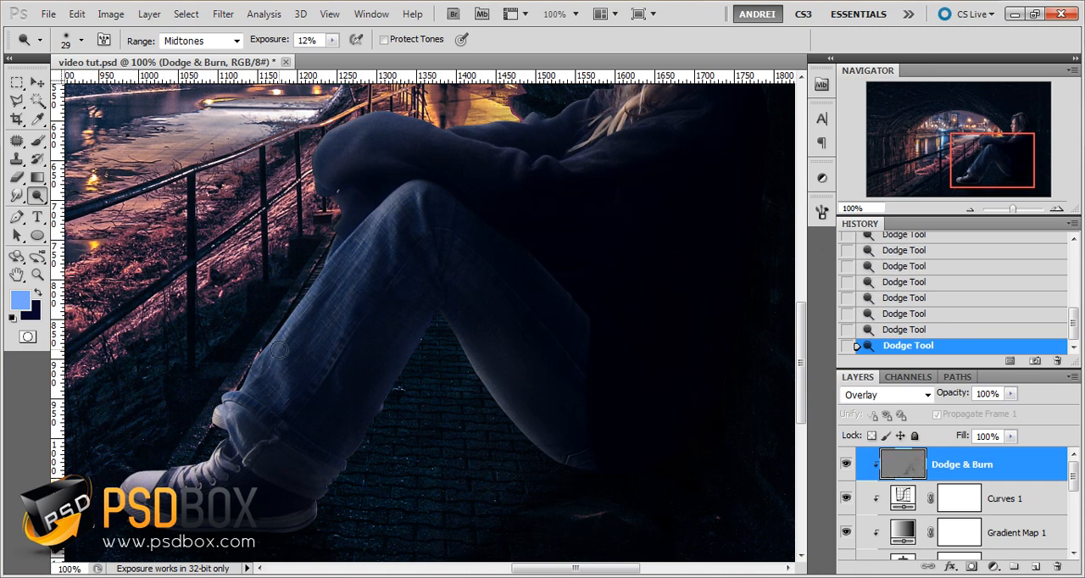
Reduce the Dodge brush to 21 px and lighten the cuff edge and the fabric folds of the front trouser leg
{"action": "right_click", "coordinate": [267, 399]}
{"action": "left_click_drag", "start_coordinate": [304, 370], "coordinate": [292, 370]}
{"action": "left_click_drag", "start_coordinate": [226, 406], "coordinate": [243, 425]}
{"action": "mouse_move", "coordinate": [364, 324]}
{"action": "left_mouse_down"}
{"action": "mouse_move", "coordinate": [346, 315]}
{"action": "mouse_move", "coordinate": [337, 365]}
{"action": "left_mouse_up"}
Enlarge the Dodge brush to 52 px and highlight the inner edges of both trouser legs around the gap between them
{"action": "right_click", "coordinate": [555, 367]}
{"action": "left_click", "coordinate": [611, 373]}
{"action": "mouse_move", "coordinate": [471, 344]}
{"action": "left_mouse_down"}
{"action": "mouse_move", "coordinate": [479, 383]}
{"action": "mouse_move", "coordinate": [571, 479]}
{"action": "left_mouse_up"}
{"action": "left_click_drag", "start_coordinate": [439, 336], "coordinate": [373, 441]}
{"action": "left_click_drag", "start_coordinate": [413, 348], "coordinate": [352, 477]}
{"action": "left_click_drag", "start_coordinate": [434, 307], "coordinate": [408, 415]}
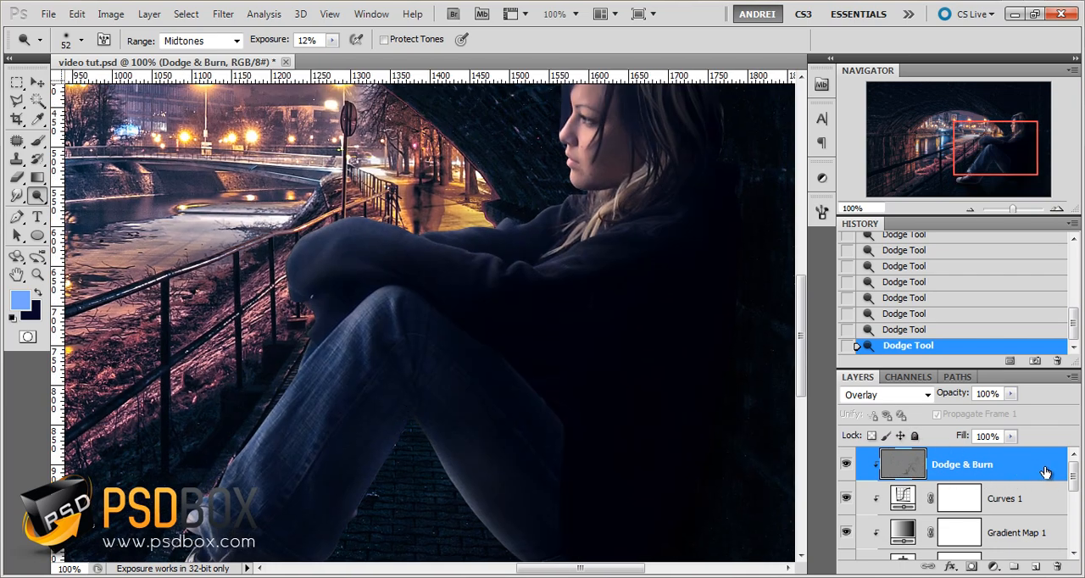
{"action": "left_click_drag", "start_coordinate": [509, 405], "coordinate": [498, 339]}
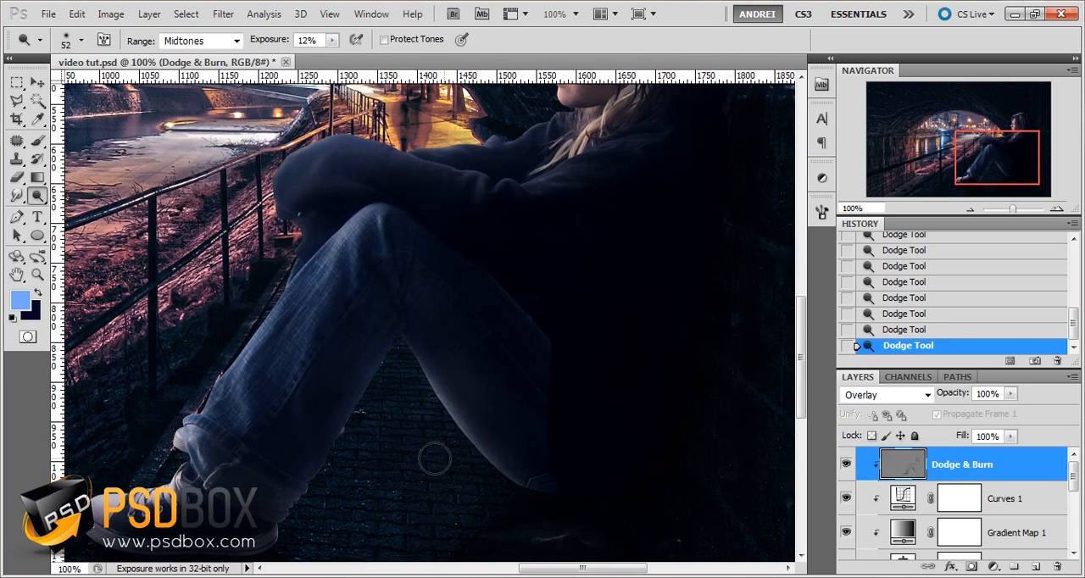
{"action": "left_click_drag", "start_coordinate": [493, 291], "coordinate": [433, 481]}
Reduce the Dodge brush to 16 px and lighten the fabric folds on the sleeve near the girl's elbow and hair
{"action": "right_click", "coordinate": [593, 360]}
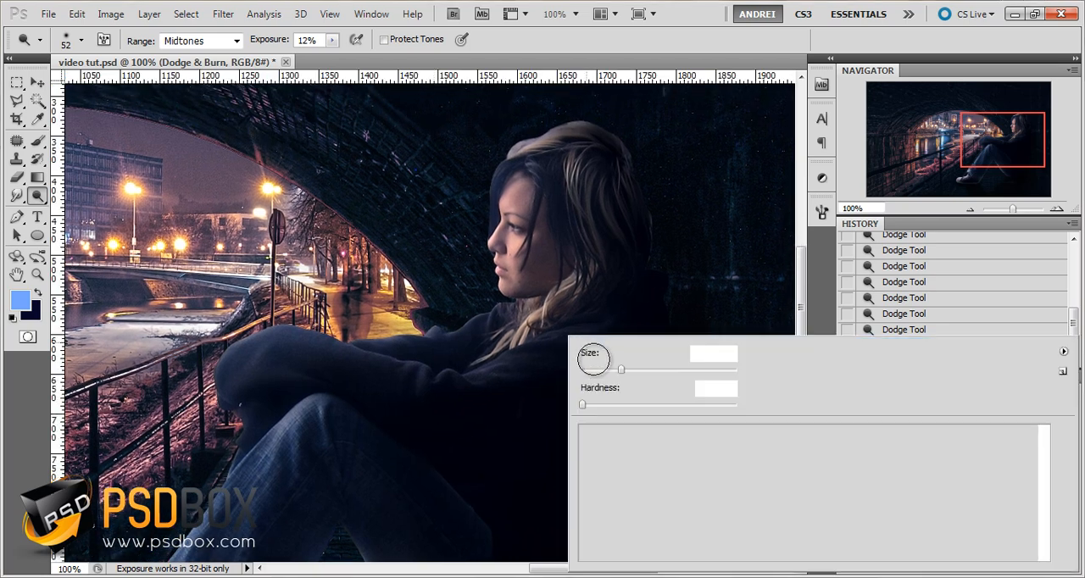
{"action": "left_click", "coordinate": [606, 371]}
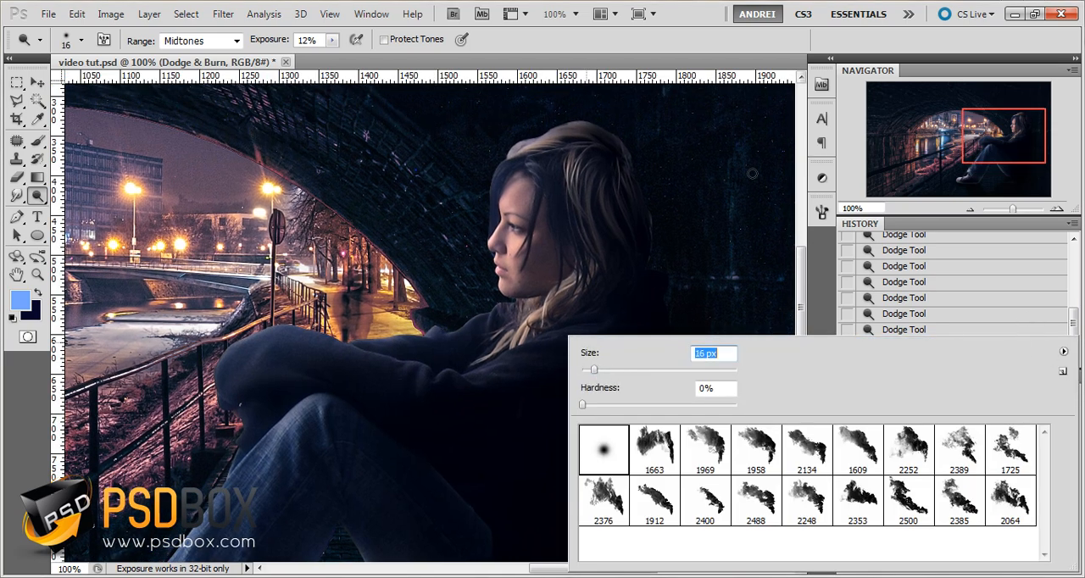
{"action": "left_click", "coordinate": [752, 173]}
{"action": "scroll", "coordinate": [497, 386], "scroll_direction": "up", "scroll_amount": 1}
{"action": "mouse_move", "coordinate": [495, 351]}
{"action": "left_mouse_down"}
{"action": "mouse_move", "coordinate": [567, 323]}
{"action": "mouse_move", "coordinate": [547, 329]}
{"action": "left_mouse_up"}
{"action": "mouse_move", "coordinate": [717, 258]}
{"action": "left_mouse_down"}
{"action": "mouse_move", "coordinate": [730, 253]}
{"action": "mouse_move", "coordinate": [542, 322]}
{"action": "left_mouse_up"}
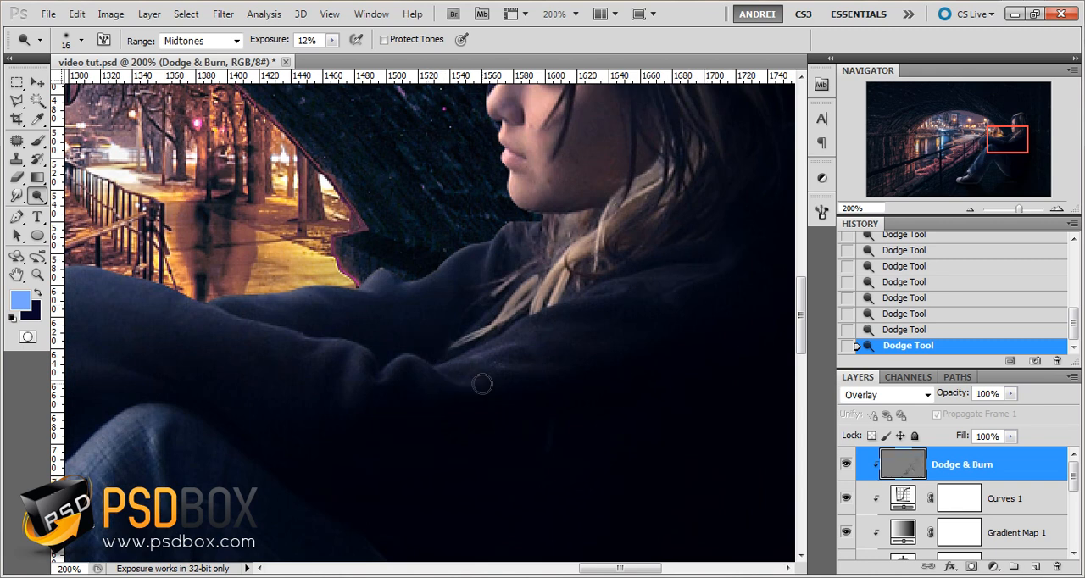
{"action": "mouse_move", "coordinate": [380, 379]}
{"action": "left_mouse_down"}
{"action": "mouse_move", "coordinate": [354, 409]}
{"action": "mouse_move", "coordinate": [316, 381]}
{"action": "mouse_move", "coordinate": [367, 351]}
{"action": "left_mouse_up"}
Raise the Dodge exposure to 16% and highlight the upper edges of the girl's folded arms and shoulder
{"action": "left_click", "coordinate": [273, 42]}
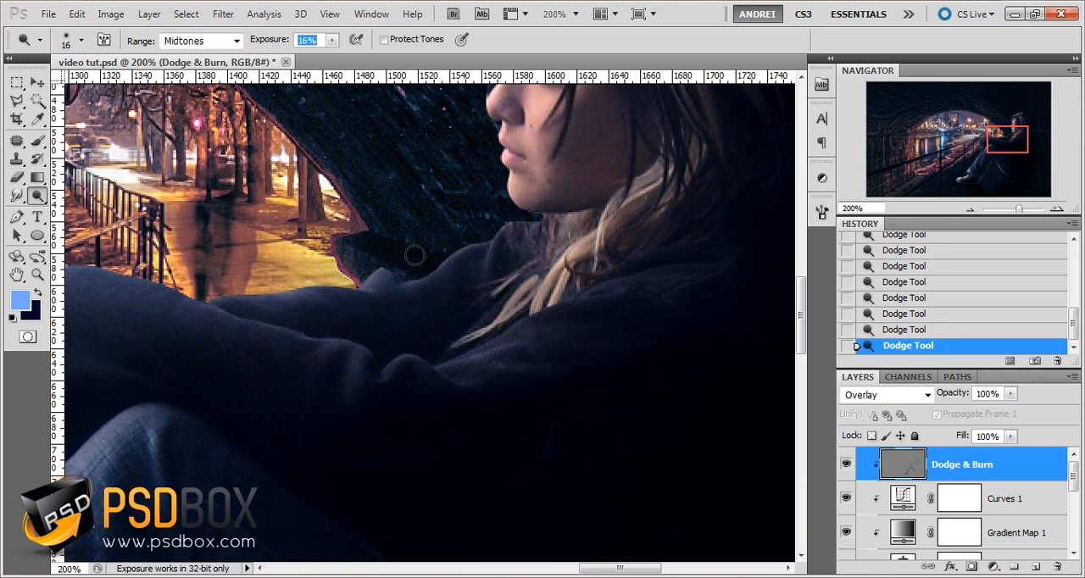
{"action": "left_click_drag", "start_coordinate": [466, 362], "coordinate": [596, 400]}
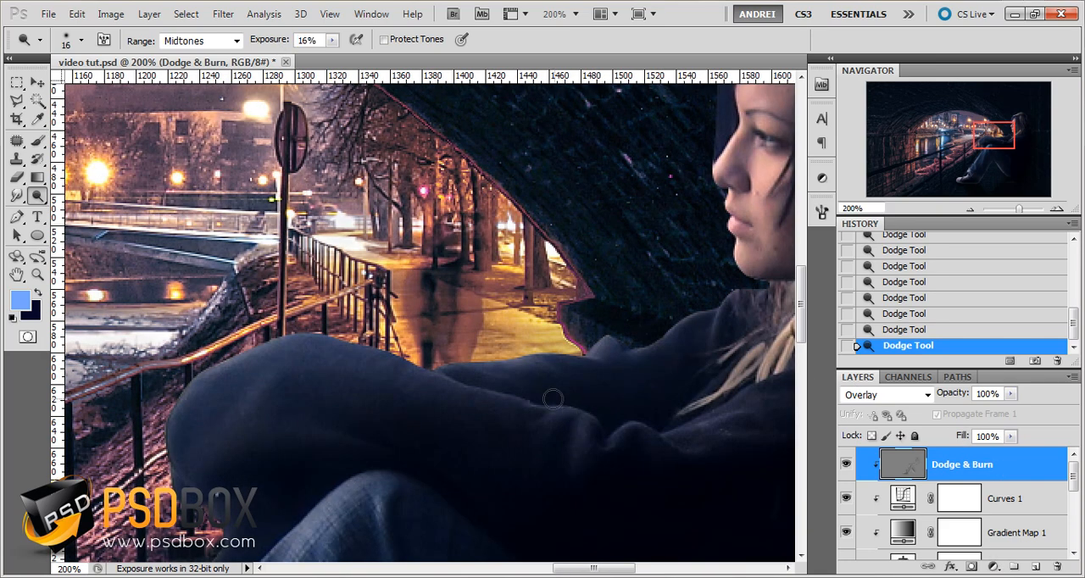
{"action": "left_click_drag", "start_coordinate": [376, 354], "coordinate": [291, 354]}
{"action": "left_click_drag", "start_coordinate": [173, 411], "coordinate": [169, 446]}
{"action": "mouse_move", "coordinate": [278, 356]}
{"action": "left_mouse_down"}
{"action": "mouse_move", "coordinate": [254, 425]}
{"action": "mouse_move", "coordinate": [294, 438]}
{"action": "left_mouse_up"}
{"action": "mouse_move", "coordinate": [673, 340]}
{"action": "left_mouse_down"}
{"action": "mouse_move", "coordinate": [695, 316]}
{"action": "mouse_move", "coordinate": [669, 330]}
{"action": "mouse_move", "coordinate": [621, 323]}
{"action": "left_mouse_up"}
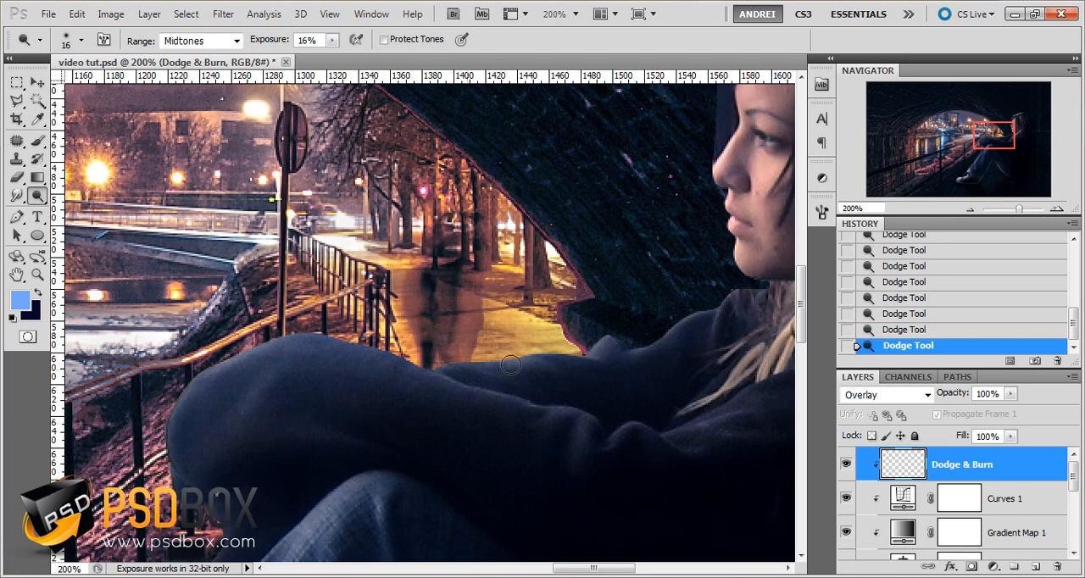
{"action": "left_click_drag", "start_coordinate": [510, 364], "coordinate": [426, 379]}
{"action": "left_click_drag", "start_coordinate": [576, 353], "coordinate": [452, 414]}
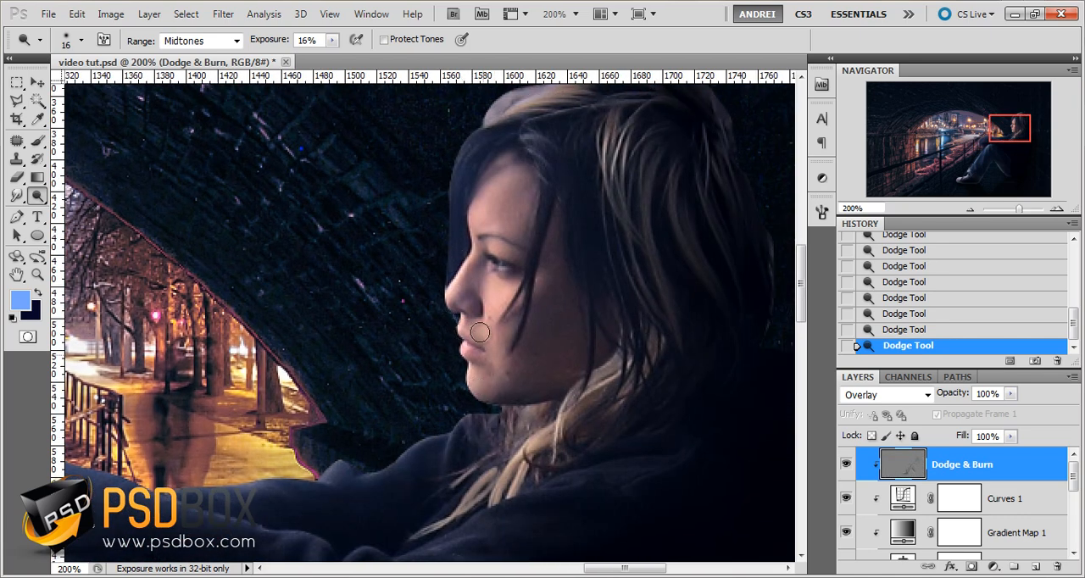
Brighten the trouser cuff, the front leg's seam and folds, and the shoe with the 16 px Dodge brush
{"action": "left_click_drag", "start_coordinate": [458, 314], "coordinate": [431, 445]}
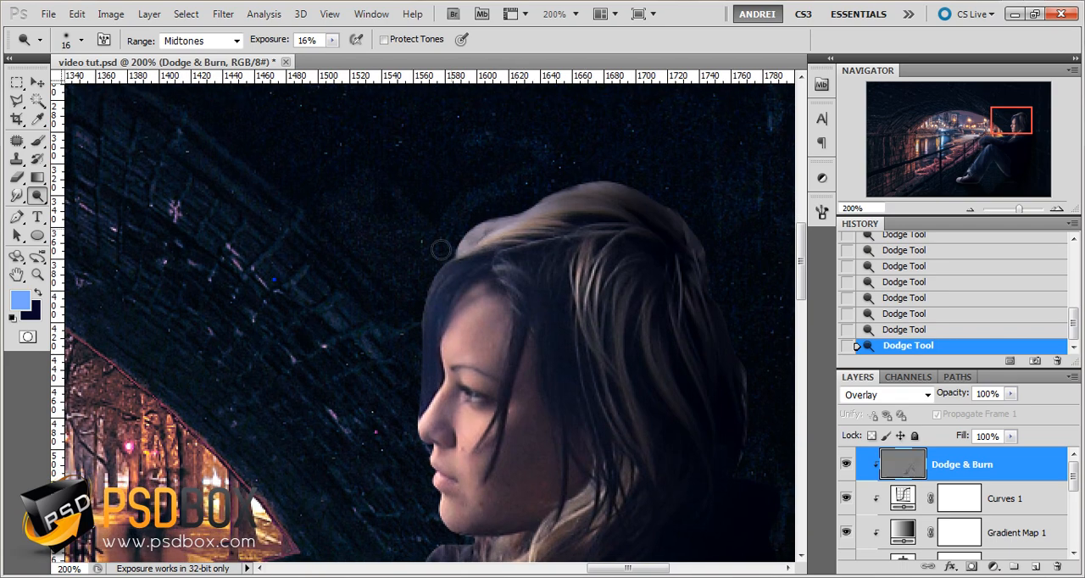
{"action": "scroll", "coordinate": [520, 249], "scroll_direction": "down", "scroll_amount": 2}
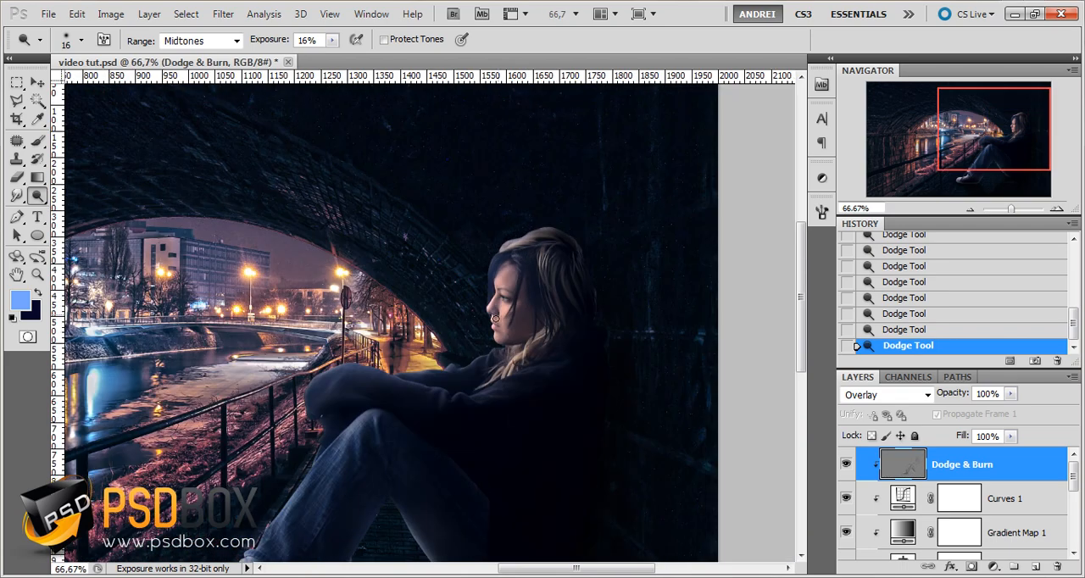
{"action": "left_click_drag", "start_coordinate": [502, 445], "coordinate": [516, 273]}
{"action": "scroll", "coordinate": [484, 295], "scroll_direction": "up", "scroll_amount": 1}
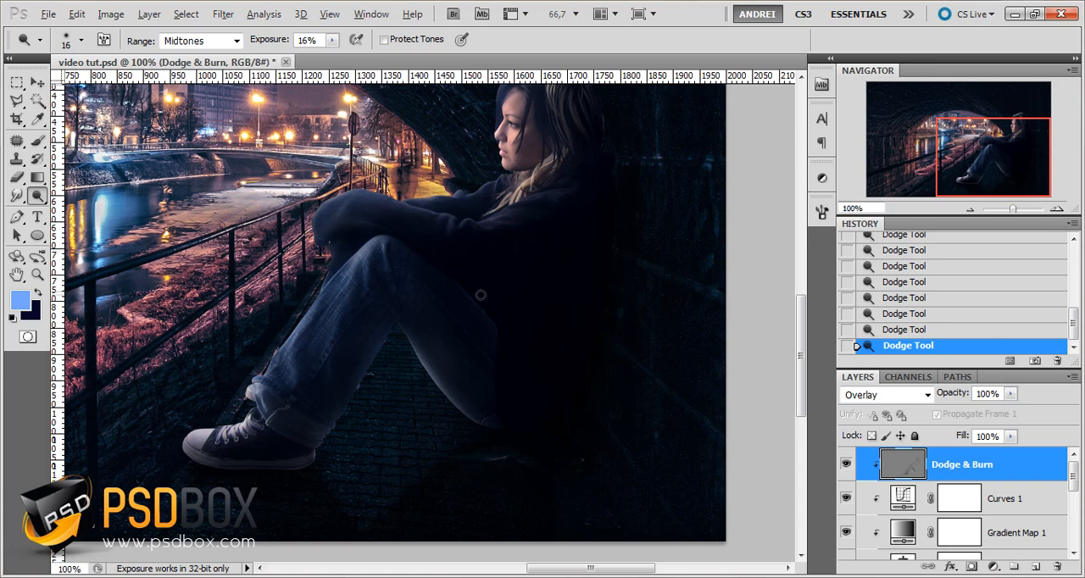
{"action": "scroll", "coordinate": [383, 341], "scroll_direction": "down", "scroll_amount": 1}
{"action": "scroll", "coordinate": [218, 465], "scroll_direction": "up", "scroll_amount": 2}
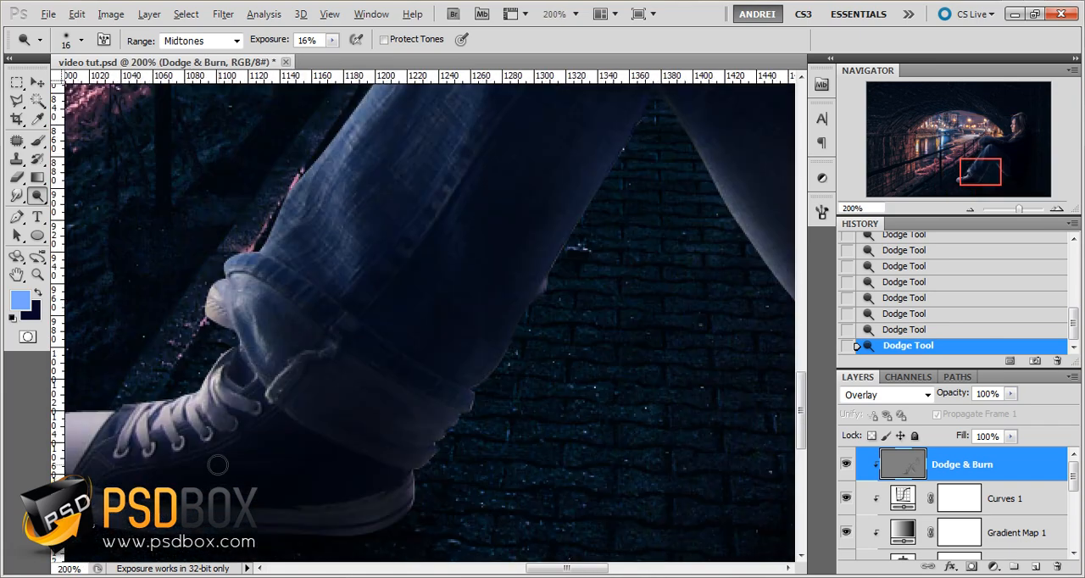
{"action": "mouse_move", "coordinate": [227, 283]}
{"action": "left_mouse_down"}
{"action": "mouse_move", "coordinate": [259, 339]}
{"action": "mouse_move", "coordinate": [317, 303]}
{"action": "left_mouse_up"}
{"action": "left_click_drag", "start_coordinate": [545, 193], "coordinate": [506, 382]}
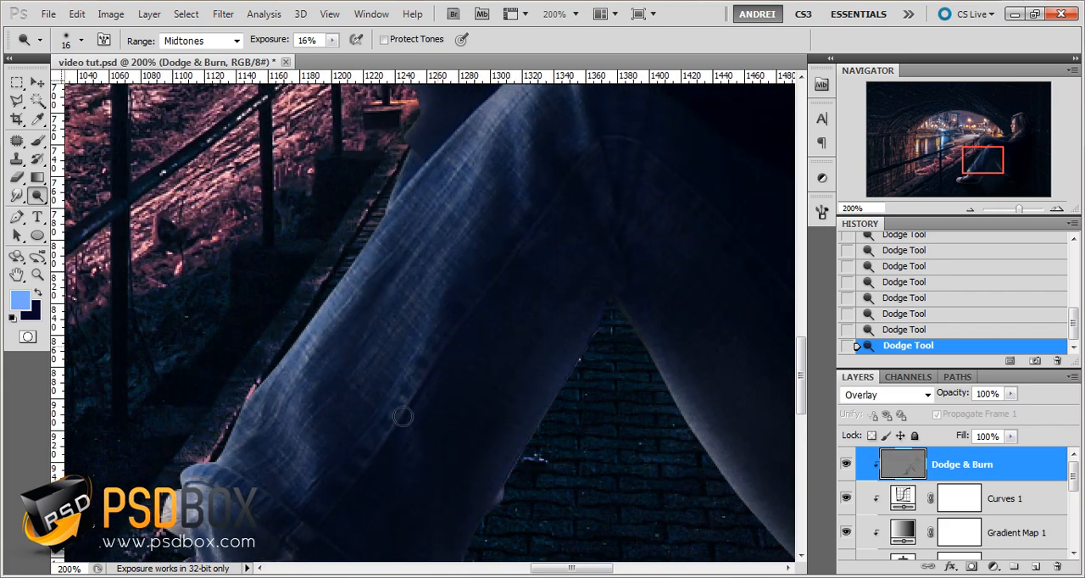
{"action": "left_click_drag", "start_coordinate": [411, 491], "coordinate": [451, 262]}
{"action": "left_click_drag", "start_coordinate": [466, 468], "coordinate": [485, 344]}
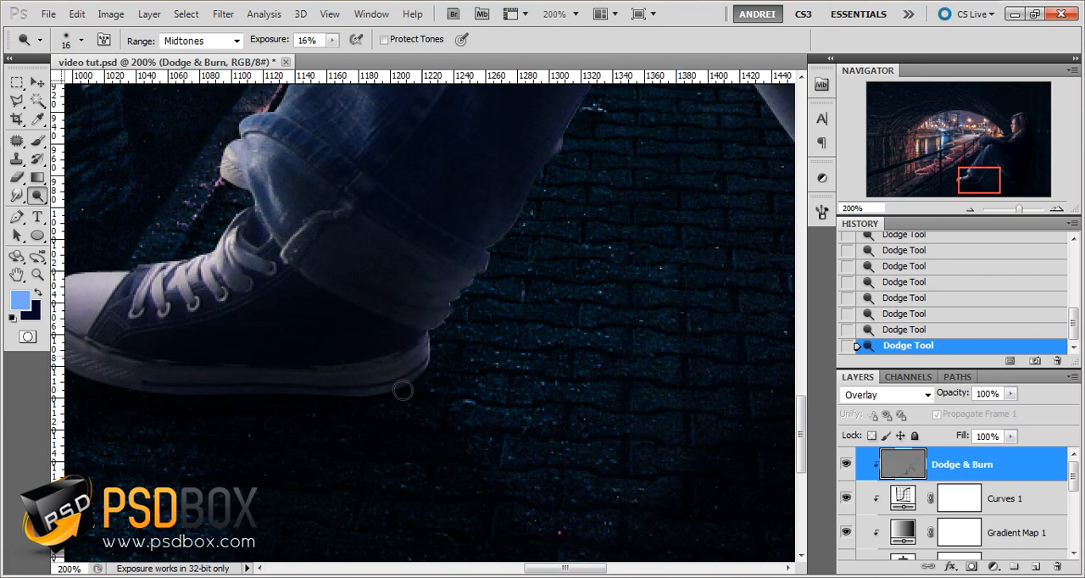
Toggle the visibility of the Dodge & Burn layer several times to compare the girl with and without the shading
{"action": "key", "text": "ctrl+minus"}
{"action": "left_click_drag", "start_coordinate": [492, 227], "coordinate": [457, 379]}
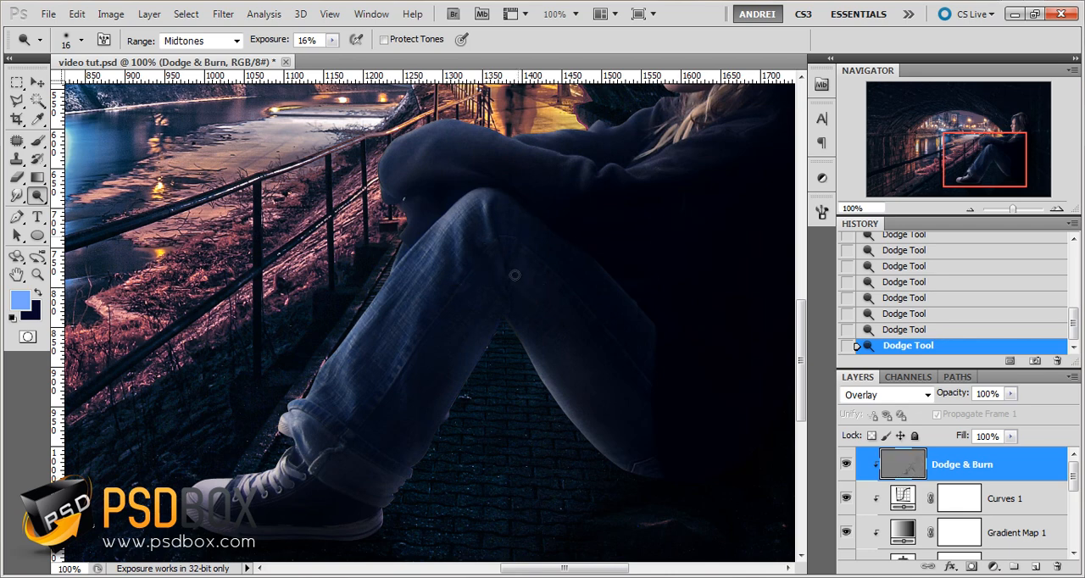
{"action": "key", "text": "ctrl+minus"}
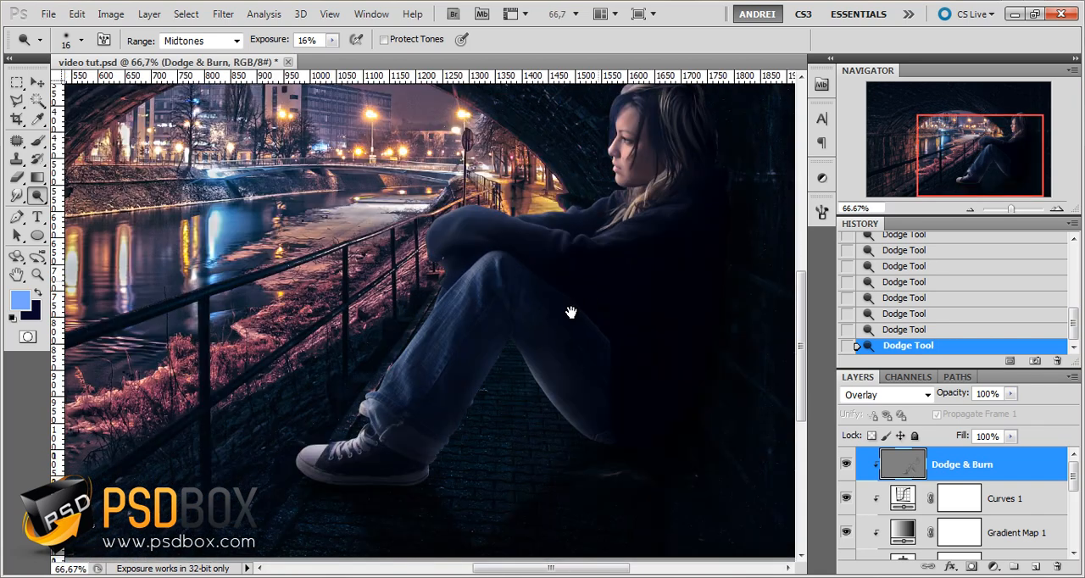
{"action": "left_click_drag", "start_coordinate": [571, 312], "coordinate": [523, 351]}
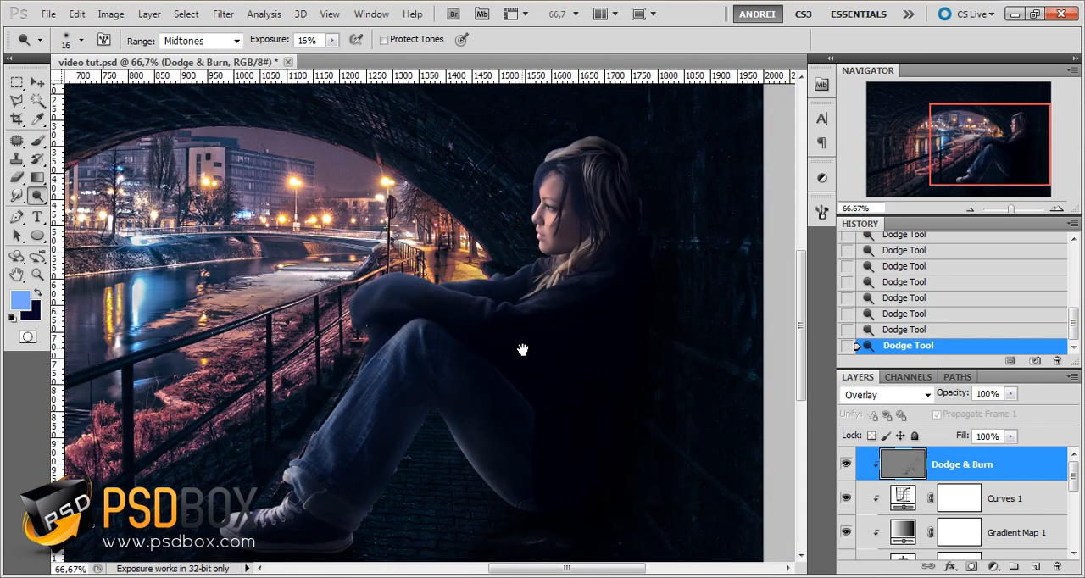
{"action": "left_click", "coordinate": [845, 465]}
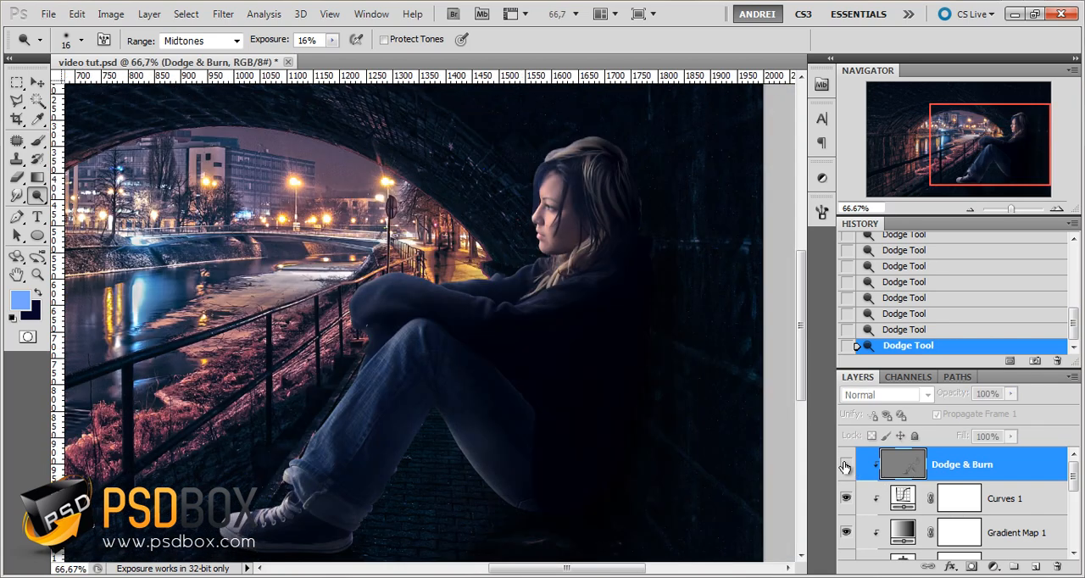
{"action": "left_click", "coordinate": [845, 465]}
{"action": "left_click", "coordinate": [845, 465]}
{"action": "left_click", "coordinate": [845, 465]}
{"action": "left_click", "coordinate": [845, 466]}
{"action": "left_click", "coordinate": [845, 466]}
Duplicate the Dodge & Burn layer, keep the original above the copy, and lower the upper layer's opacity to 50%
{"action": "left_click_drag", "start_coordinate": [1021, 470], "coordinate": [1021, 484]}
{"action": "left_click", "coordinate": [1007, 465]}
{"action": "left_click", "coordinate": [1009, 394]}
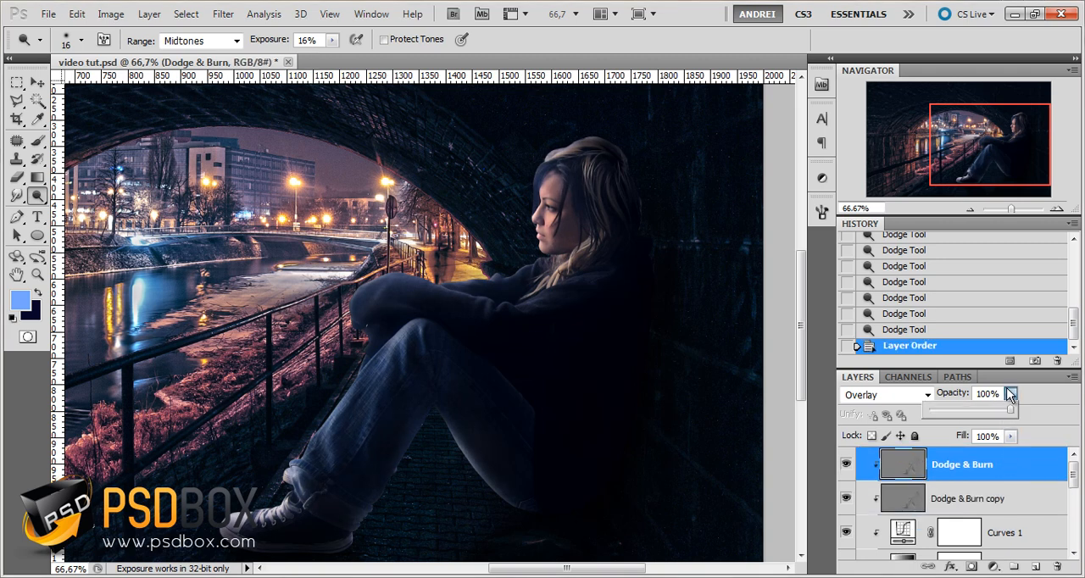
{"action": "left_click_drag", "start_coordinate": [1010, 408], "coordinate": [970, 415]}
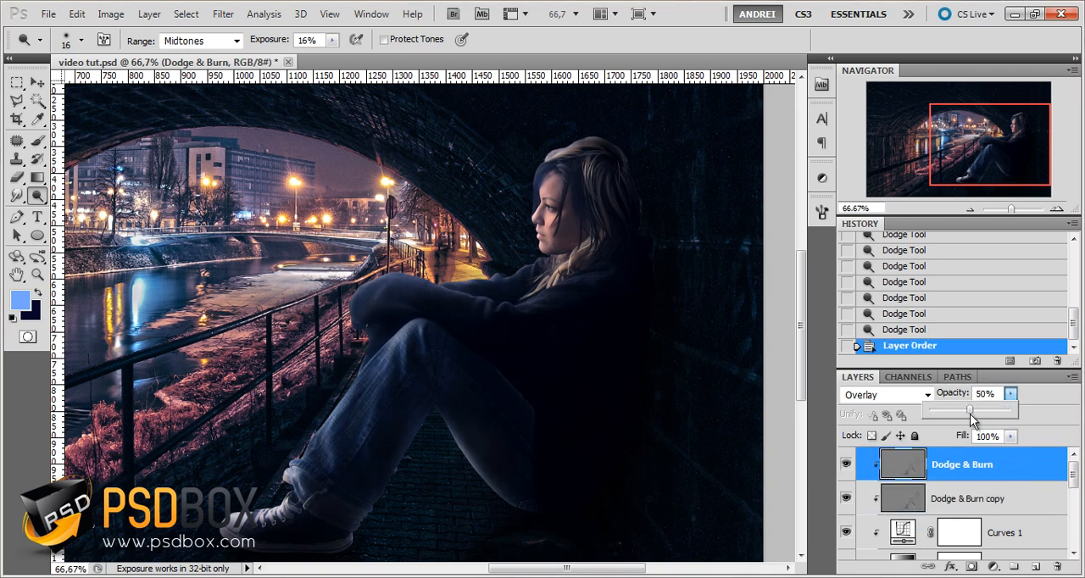
{"action": "left_click", "coordinate": [991, 472]}
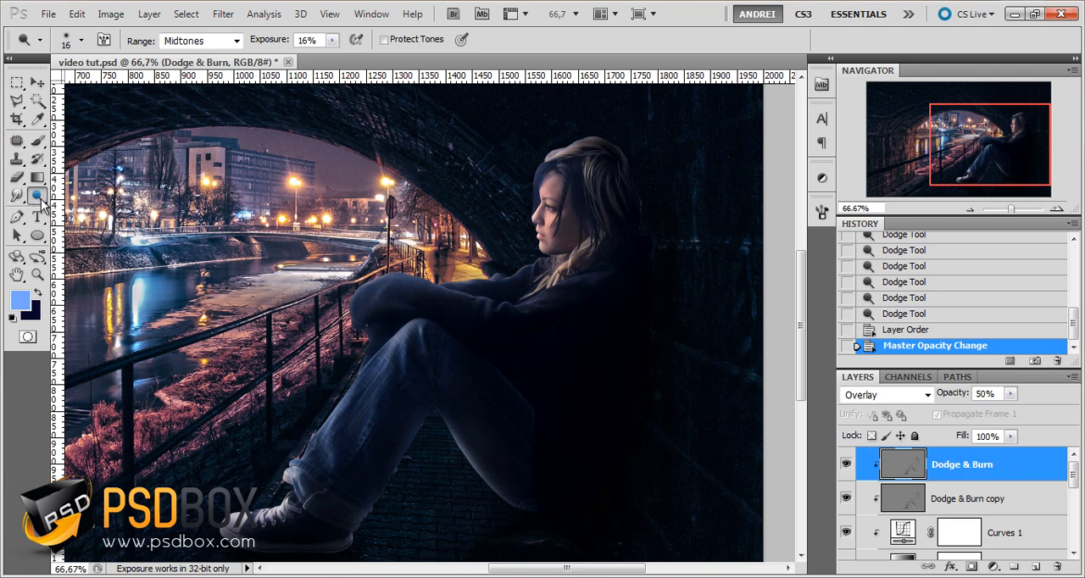
Raise the Dodge tool's exposure to 30%
{"action": "left_click", "coordinate": [332, 40]}
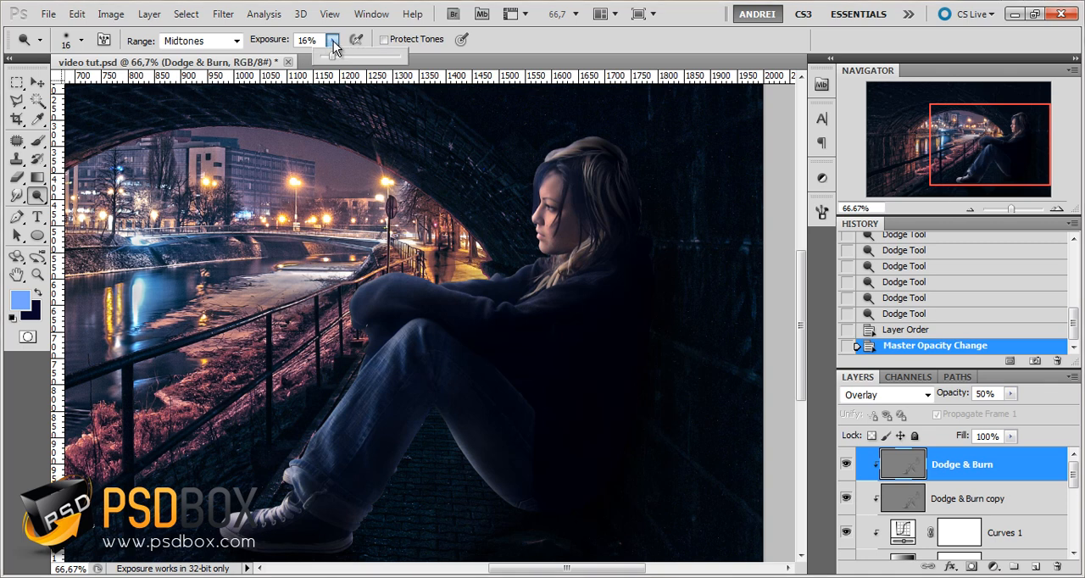
{"action": "mouse_move", "coordinate": [334, 54]}
{"action": "left_mouse_down"}
{"action": "mouse_move", "coordinate": [367, 56]}
{"action": "mouse_move", "coordinate": [347, 57]}
{"action": "left_mouse_up"}
{"action": "left_click", "coordinate": [1048, 480]}
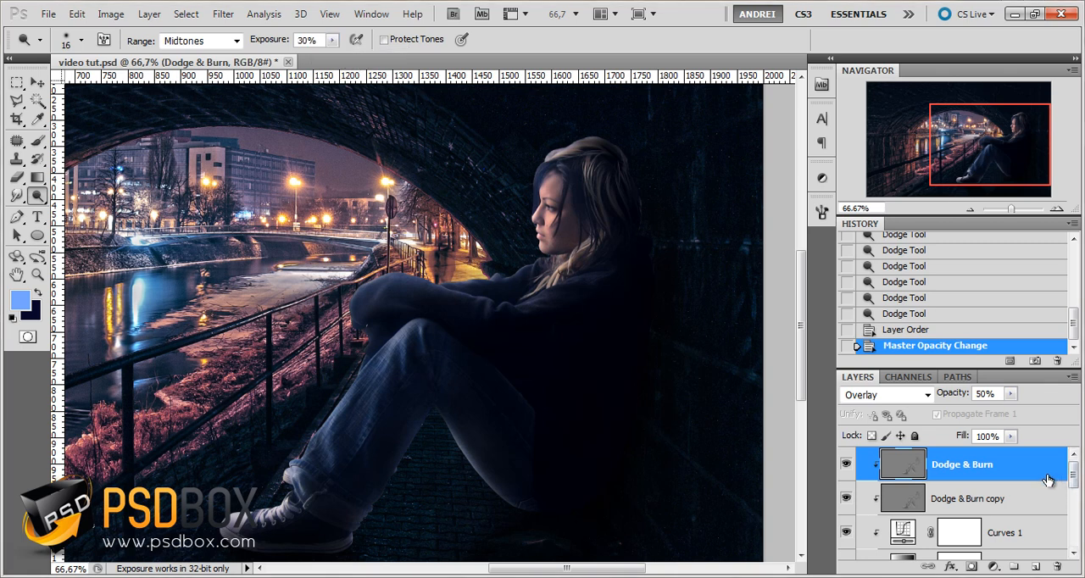
Add a new layer above the Dodge & Burn layers, set its blending to Color Dodge, and name it rim lights
{"action": "left_click", "coordinate": [1035, 567]}
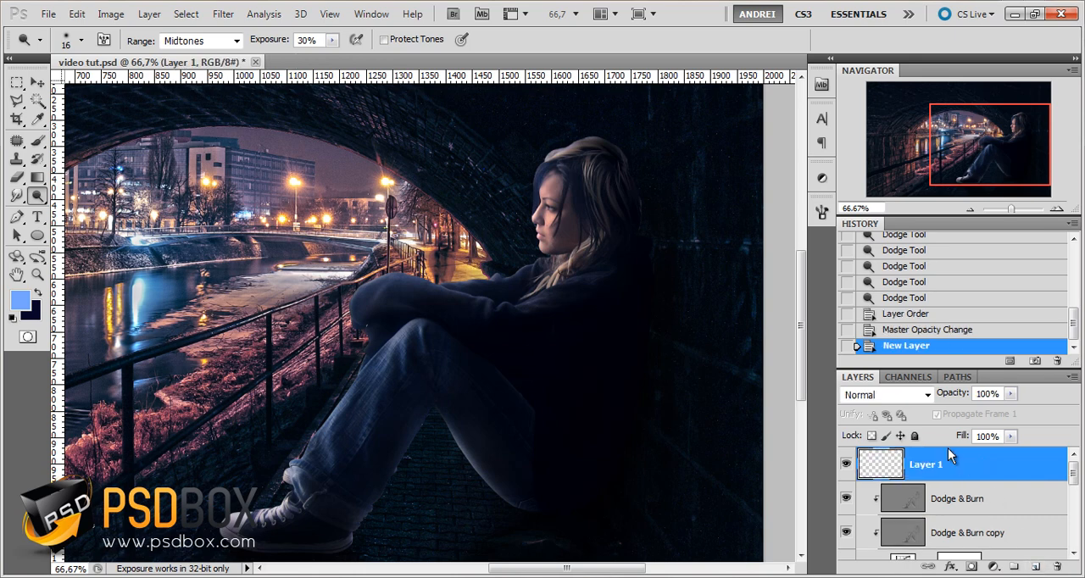
{"action": "left_click", "coordinate": [885, 394]}
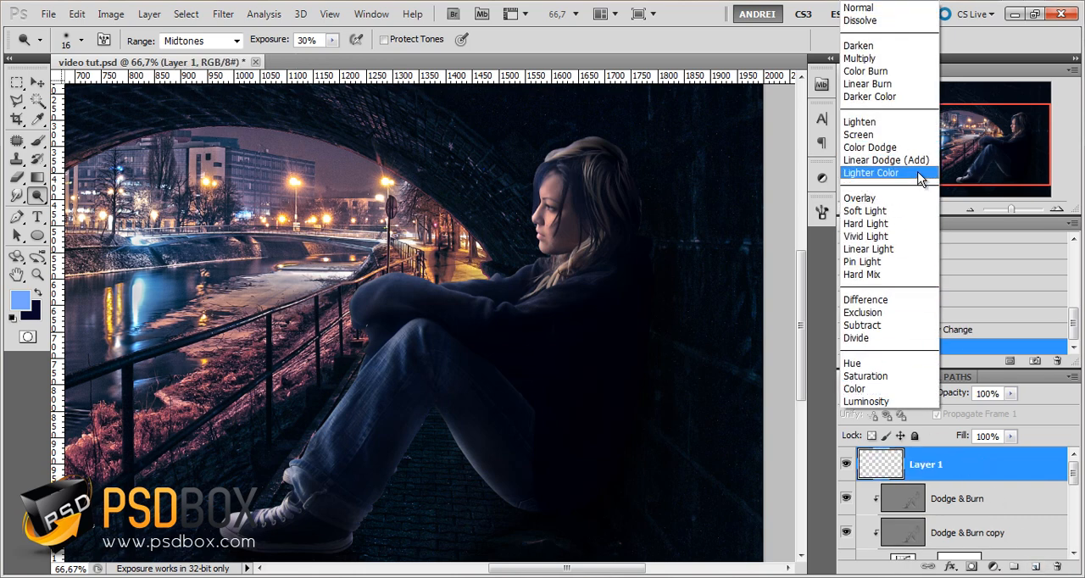
{"action": "left_click", "coordinate": [890, 147]}
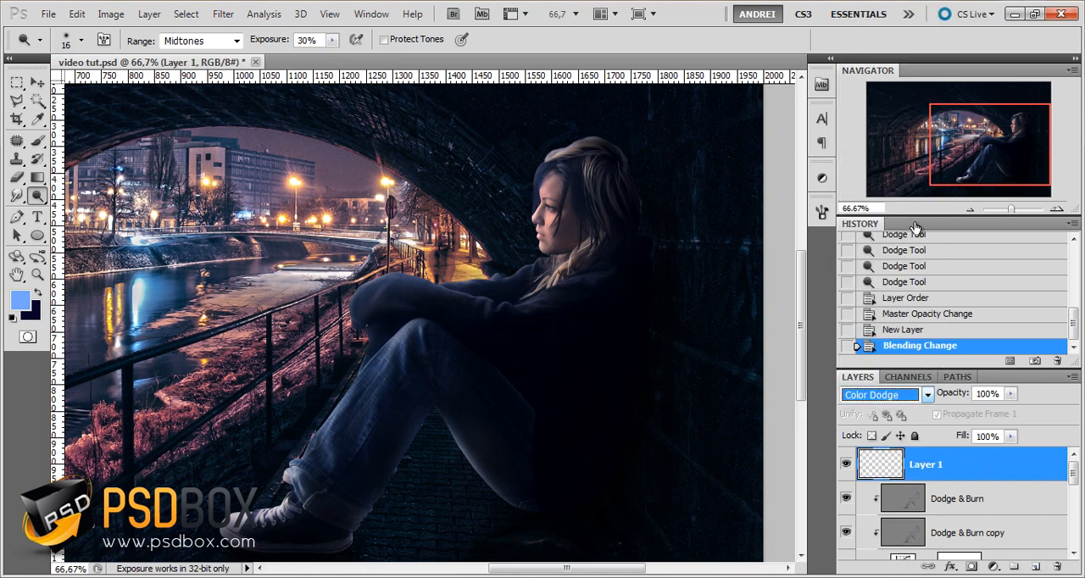
{"action": "double_click", "coordinate": [931, 465]}
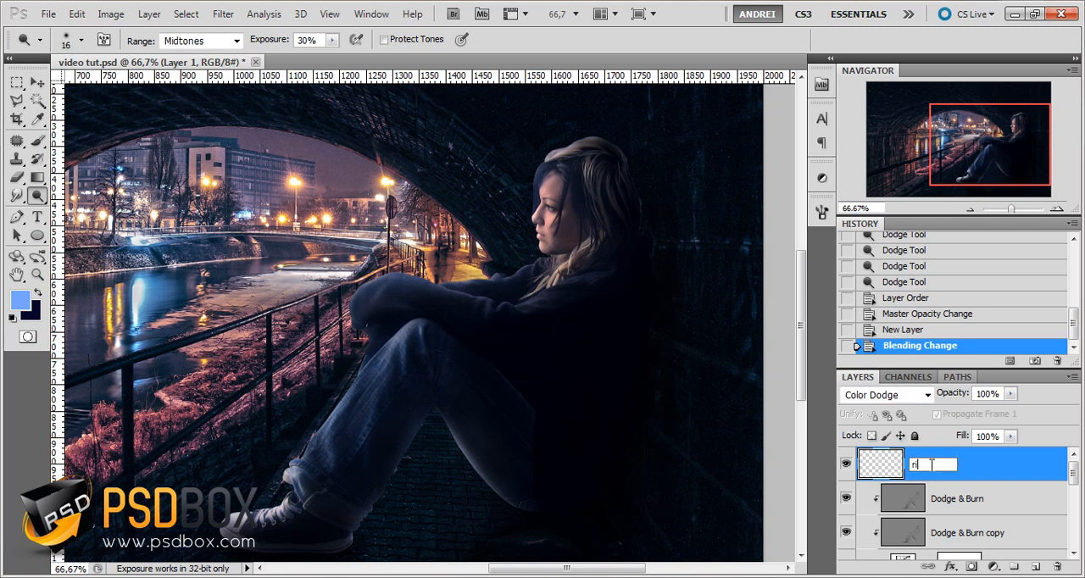
{"action": "type", "text": "rim iights"}
{"action": "key", "text": "Return"}
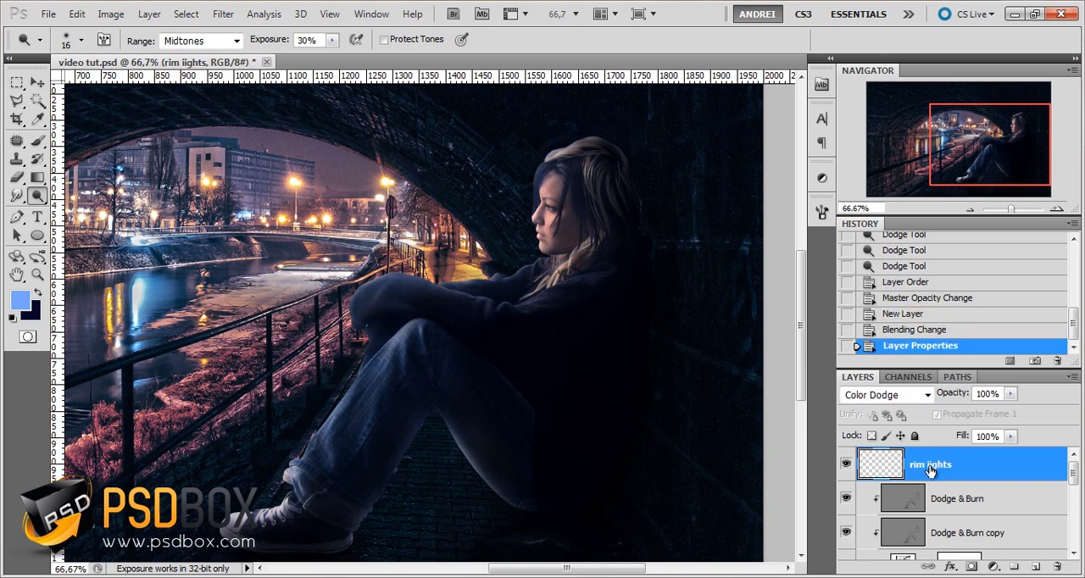
{"action": "double_click", "coordinate": [931, 465]}
{"action": "left_click", "coordinate": [933, 464]}
{"action": "key", "text": "BackSpace"}
{"action": "type", "text": "l"}
{"action": "key", "text": "Return"}
Choose the Brush tool with a soft round tip, 5 px in size and 0% hardness
{"action": "left_click", "coordinate": [38, 140]}
{"action": "right_click", "coordinate": [365, 275]}
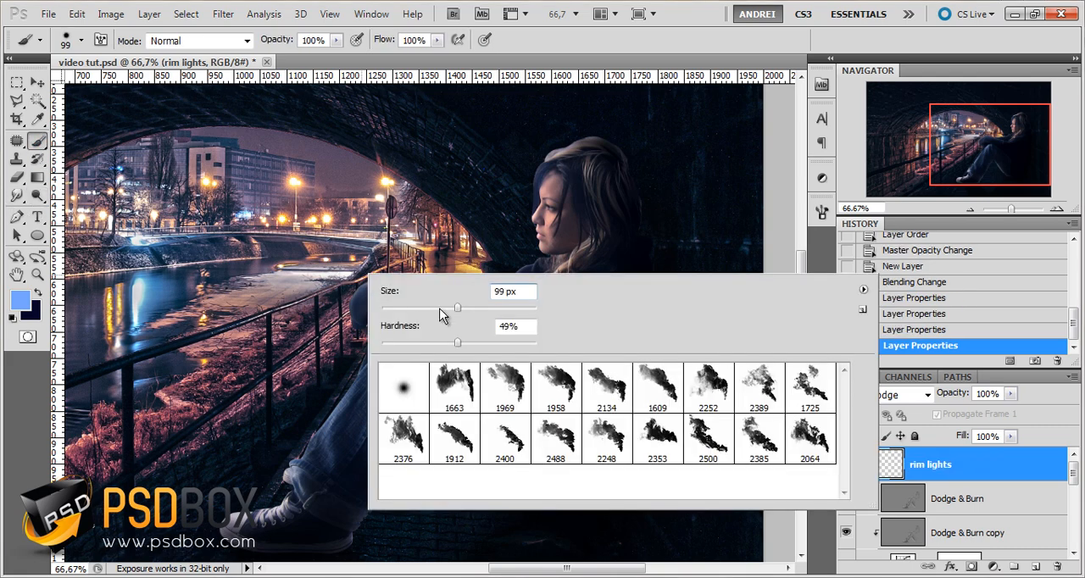
{"action": "left_click", "coordinate": [402, 390]}
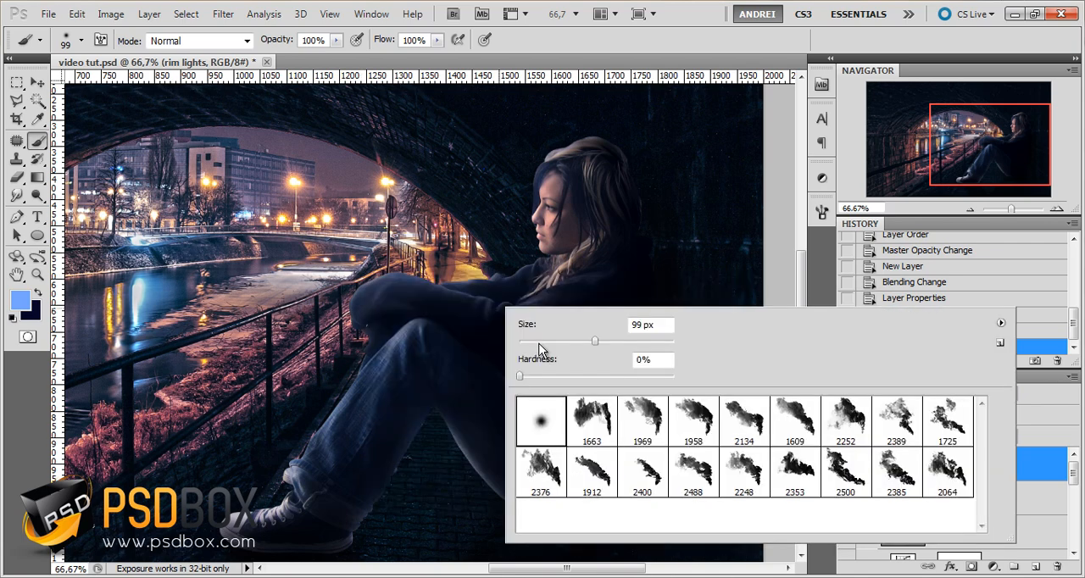
{"action": "left_click_drag", "start_coordinate": [538, 343], "coordinate": [525, 342]}
{"action": "left_click", "coordinate": [1051, 466]}
{"action": "scroll", "coordinate": [329, 523], "scroll_direction": "up", "scroll_amount": 2}
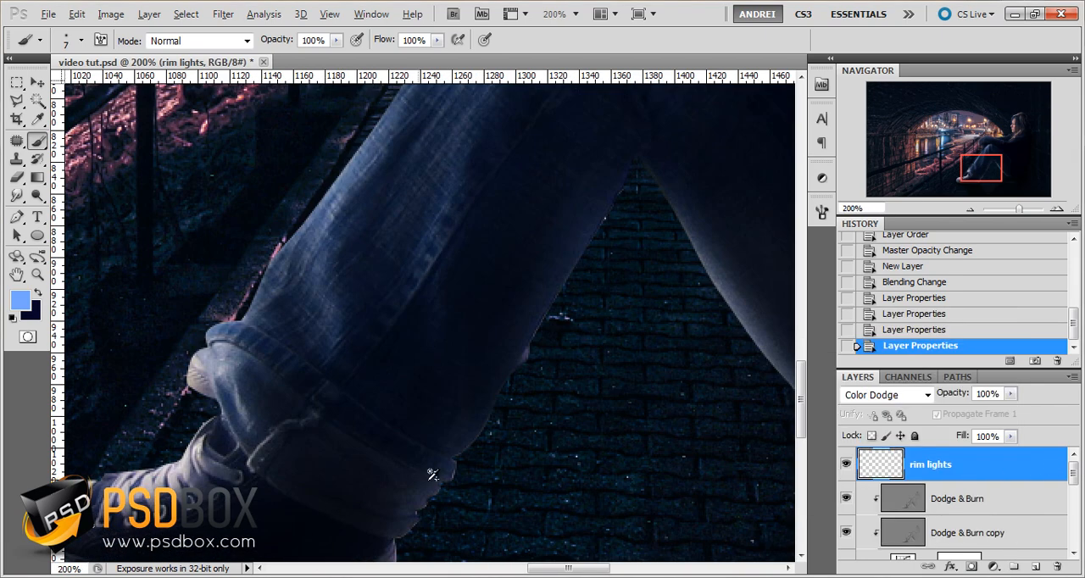
{"action": "mouse_move", "coordinate": [395, 474]}
{"action": "left_mouse_down"}
{"action": "mouse_move", "coordinate": [474, 438]}
{"action": "mouse_move", "coordinate": [558, 427]}
{"action": "left_mouse_up"}
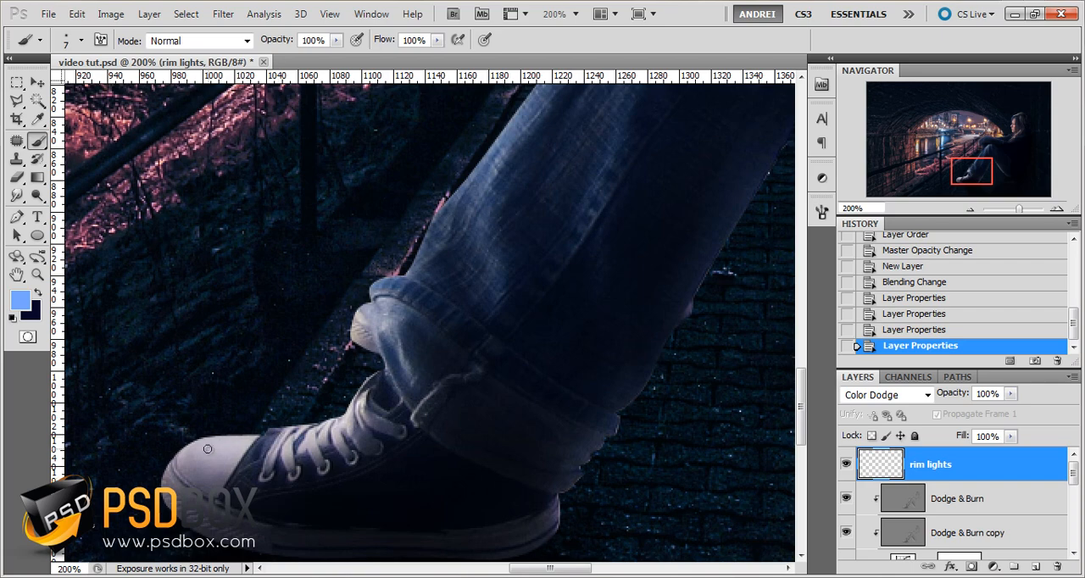
{"action": "scroll", "coordinate": [210, 450], "scroll_direction": "up", "scroll_amount": 1}
{"action": "right_click", "coordinate": [454, 380]}
{"action": "type", "text": "5"}
{"action": "key", "text": "Return"}
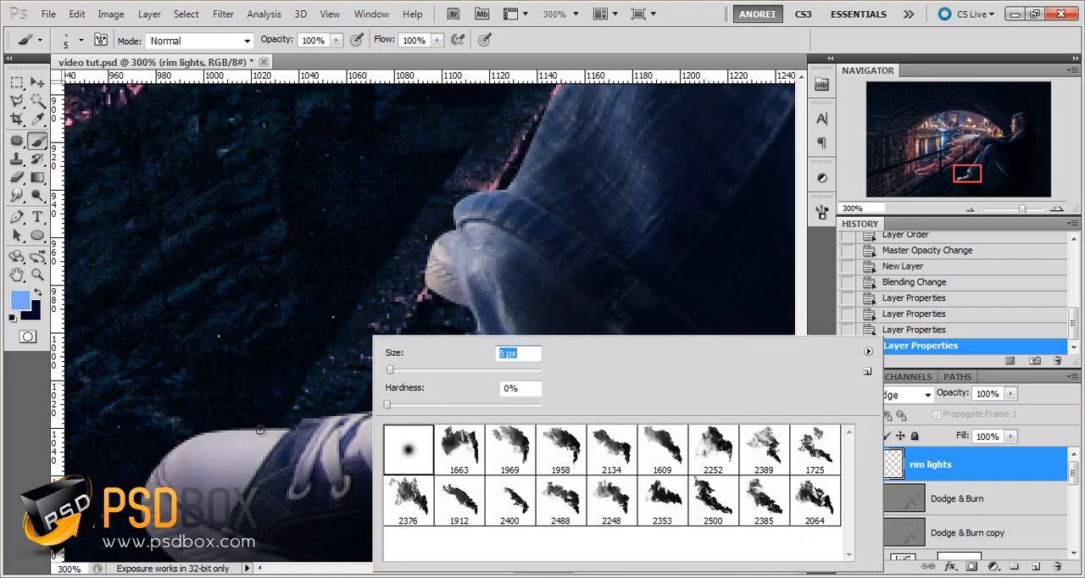
{"action": "left_click", "coordinate": [983, 479]}
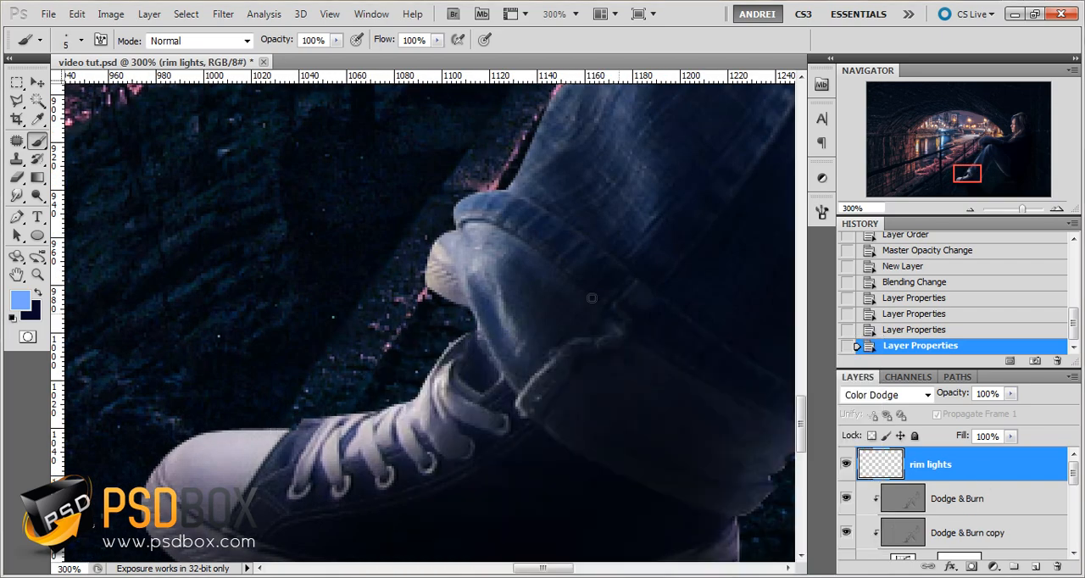
Set the foreground color to light grey bdbdbd and the brush opacity and flow to 50%
{"action": "left_click", "coordinate": [22, 308]}
{"action": "left_click_drag", "start_coordinate": [659, 315], "coordinate": [591, 310]}
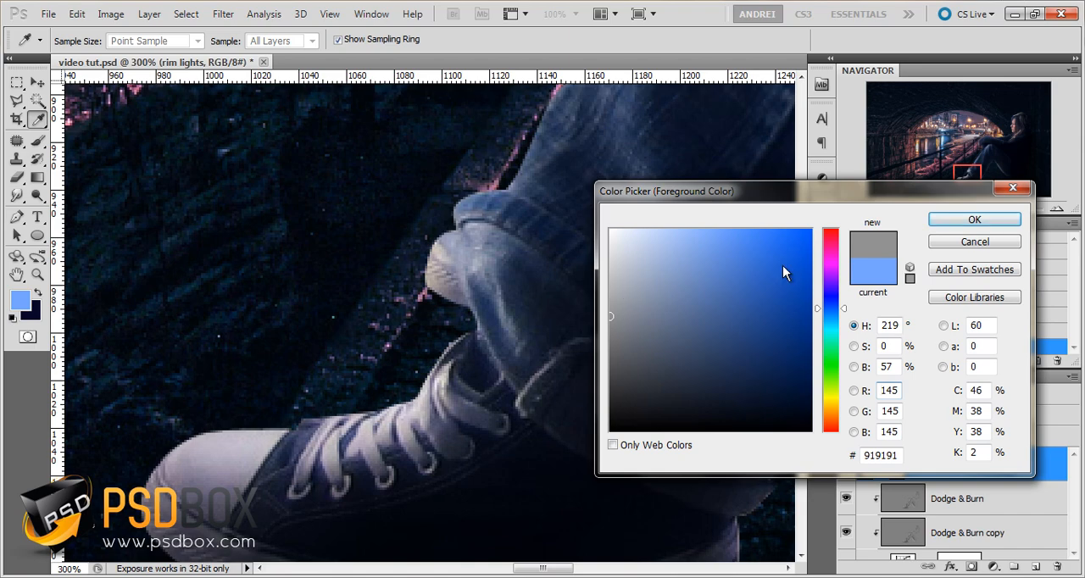
{"action": "left_click_drag", "start_coordinate": [673, 283], "coordinate": [604, 281]}
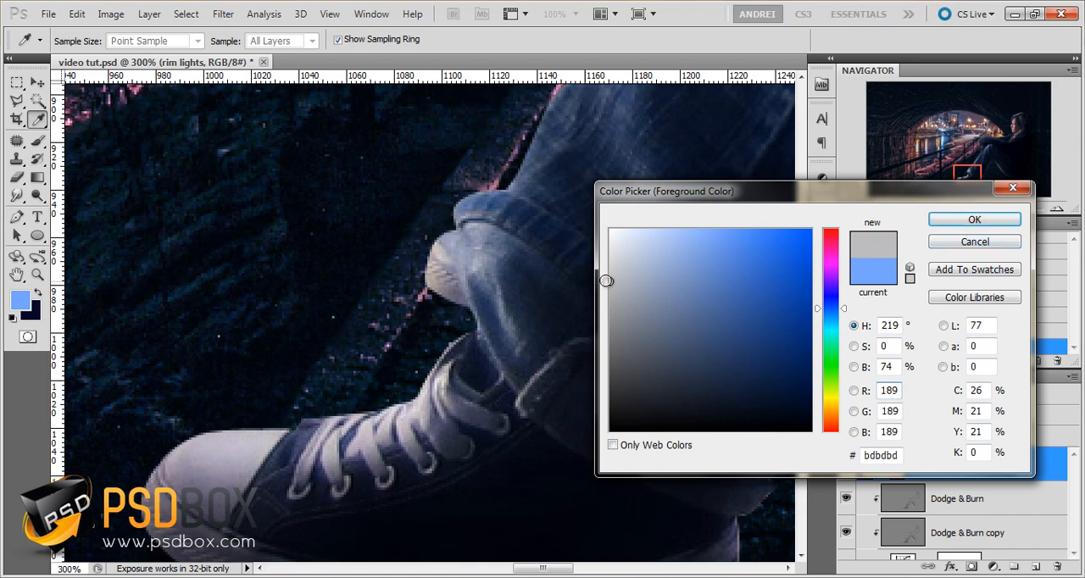
{"action": "left_click", "coordinate": [958, 222]}
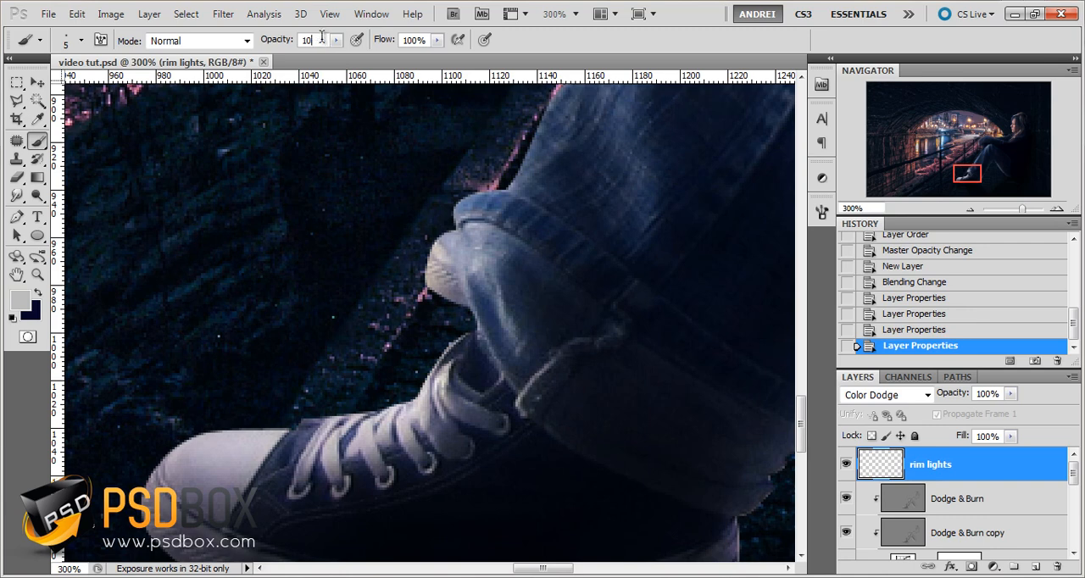
{"action": "key", "text": "BackSpace"}
{"action": "key", "text": "BackSpace"}
{"action": "type", "text": "50"}
{"action": "key", "text": "Tab"}
Try light grey rim-light strokes above the shoe and along the trouser leg's front edge, and undo each one
{"action": "left_click_drag", "start_coordinate": [434, 366], "coordinate": [427, 381]}
{"action": "key", "text": "ctrl+z"}
{"action": "left_click_drag", "start_coordinate": [535, 129], "coordinate": [518, 185]}
{"action": "key", "text": "ctrl+z"}
Darken the foreground color to grey 969696, try a stroke along the trouser leg's edge, and undo it
{"action": "left_click", "coordinate": [25, 302]}
{"action": "left_click", "coordinate": [610, 312]}
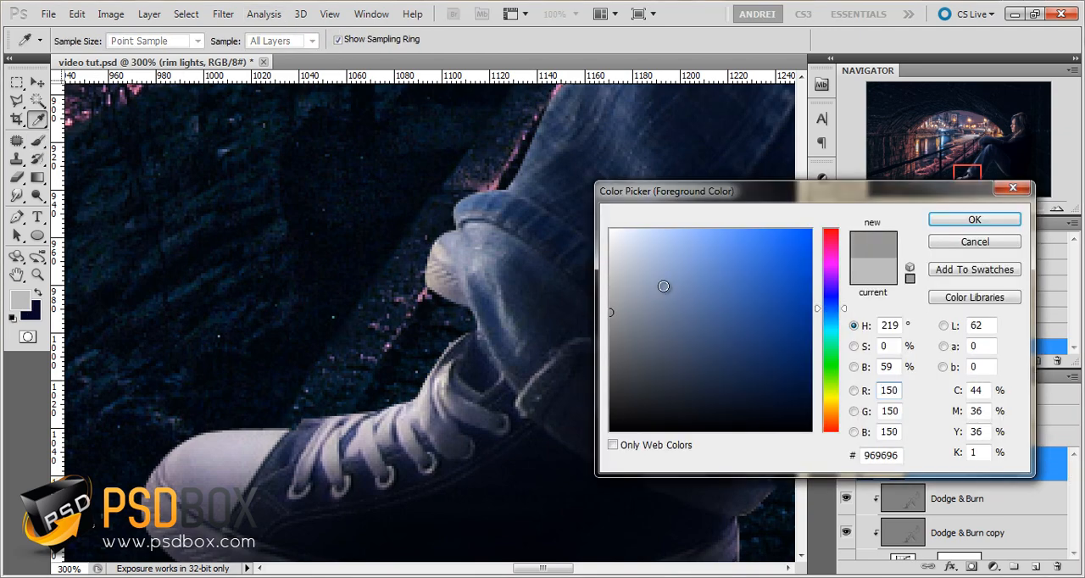
{"action": "left_click", "coordinate": [971, 221]}
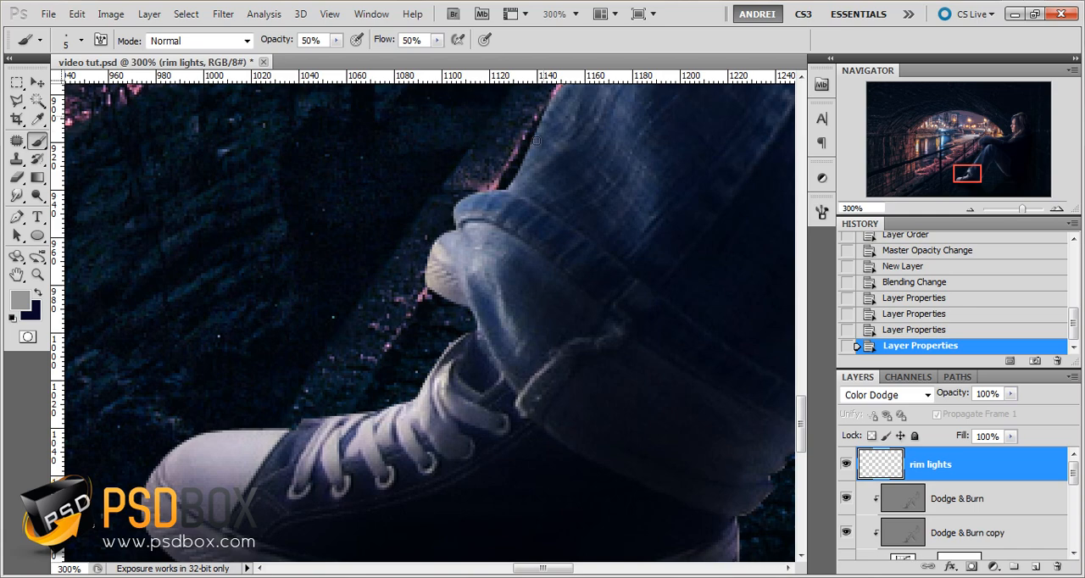
{"action": "left_click_drag", "start_coordinate": [535, 139], "coordinate": [529, 168]}
{"action": "key", "text": "ctrl+z"}
Set the foreground color to dark grey 6e6e6e
{"action": "left_click", "coordinate": [23, 300]}
{"action": "left_click_drag", "start_coordinate": [623, 321], "coordinate": [532, 342]}
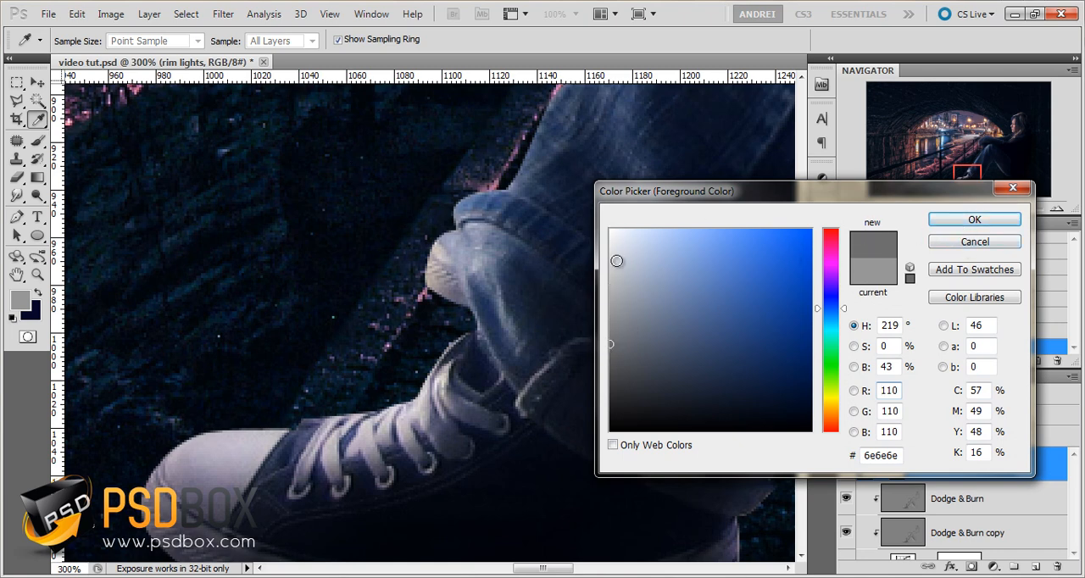
{"action": "left_click", "coordinate": [974, 220]}
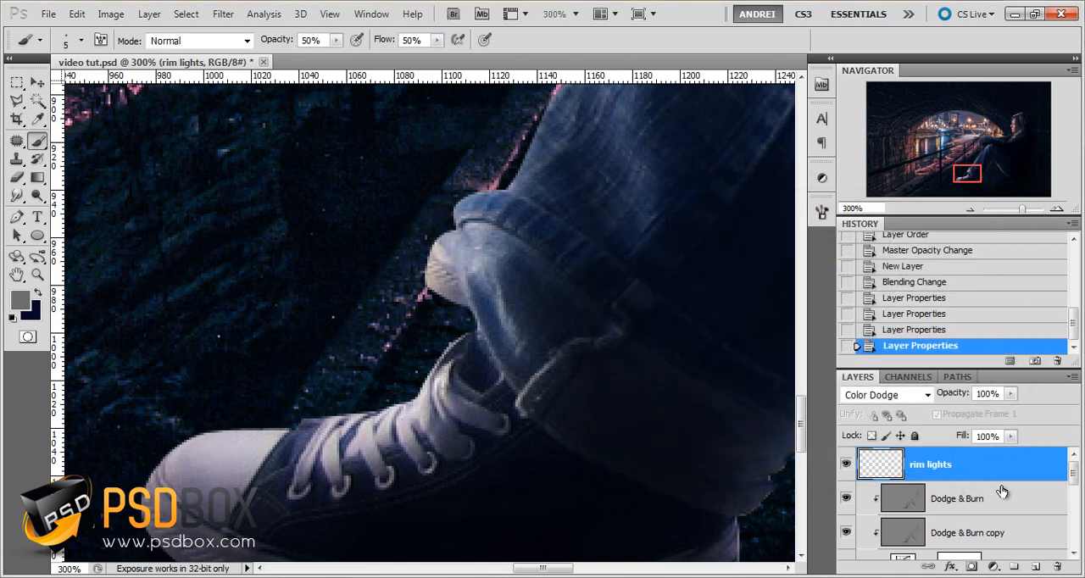
{"action": "left_click_drag", "start_coordinate": [997, 464], "coordinate": [1025, 480]}
Try dark grey rim-light strokes along the upper edges of the shoe, ankle and trouser cuff, and delete the rim lights layer
{"action": "scroll", "coordinate": [235, 445], "scroll_direction": "up", "scroll_amount": 1}
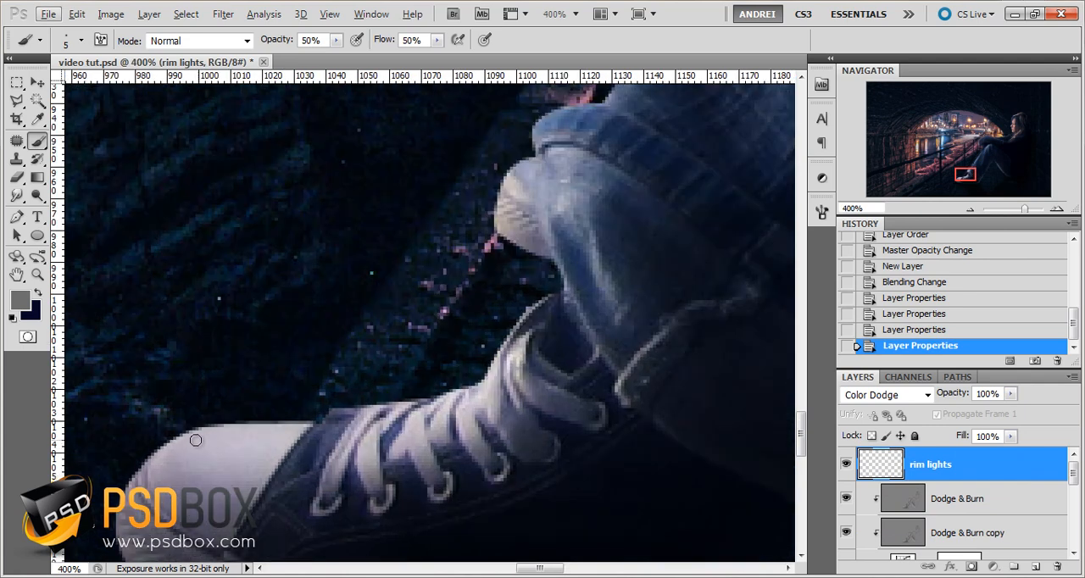
{"action": "mouse_move", "coordinate": [193, 443]}
{"action": "left_mouse_down"}
{"action": "mouse_move", "coordinate": [313, 427]}
{"action": "mouse_move", "coordinate": [284, 419]}
{"action": "mouse_move", "coordinate": [445, 394]}
{"action": "mouse_move", "coordinate": [559, 293]}
{"action": "mouse_move", "coordinate": [508, 360]}
{"action": "left_mouse_up"}
{"action": "left_click_drag", "start_coordinate": [564, 285], "coordinate": [554, 370]}
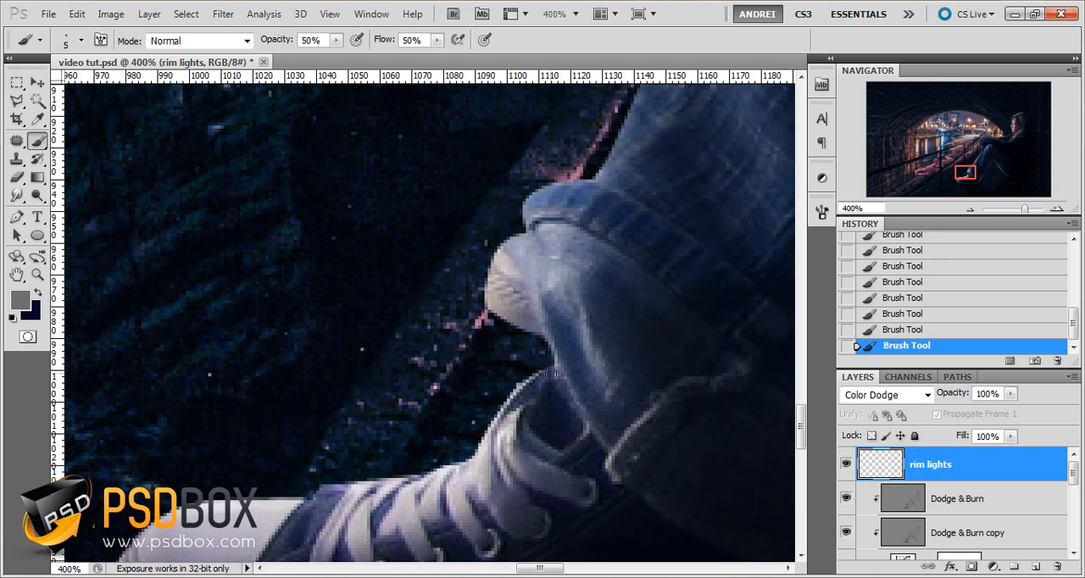
{"action": "mouse_move", "coordinate": [537, 330]}
{"action": "left_mouse_down"}
{"action": "mouse_move", "coordinate": [488, 298]}
{"action": "mouse_move", "coordinate": [495, 251]}
{"action": "mouse_move", "coordinate": [508, 240]}
{"action": "left_mouse_up"}
{"action": "mouse_move", "coordinate": [534, 198]}
{"action": "left_mouse_down"}
{"action": "mouse_move", "coordinate": [497, 289]}
{"action": "mouse_move", "coordinate": [552, 350]}
{"action": "left_mouse_up"}
{"action": "scroll", "coordinate": [571, 358], "scroll_direction": "down", "scroll_amount": 2}
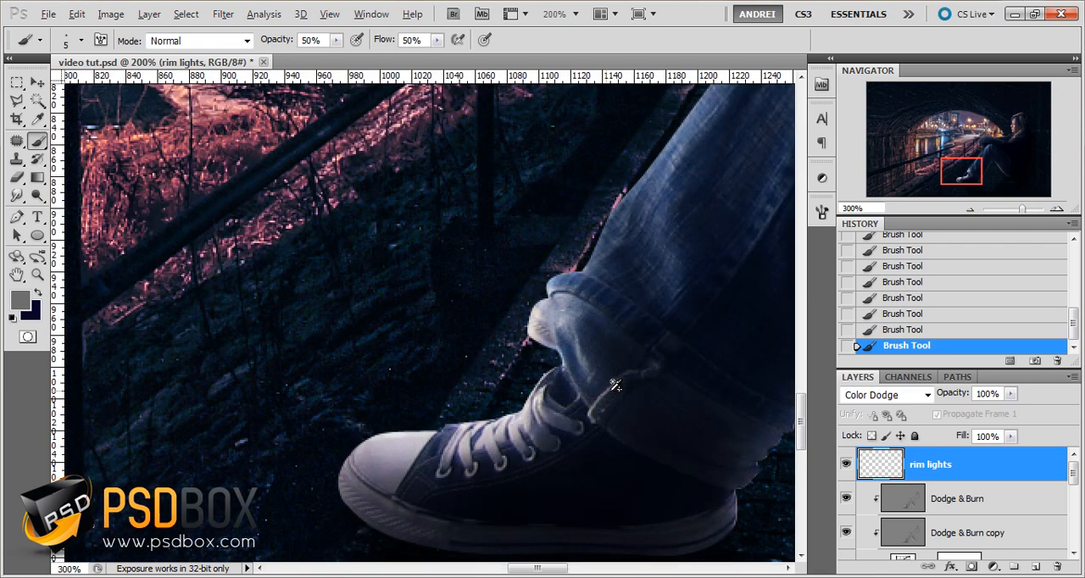
{"action": "scroll", "coordinate": [609, 383], "scroll_direction": "up", "scroll_amount": 1}
{"action": "left_click_drag", "start_coordinate": [1052, 476], "coordinate": [1058, 565]}
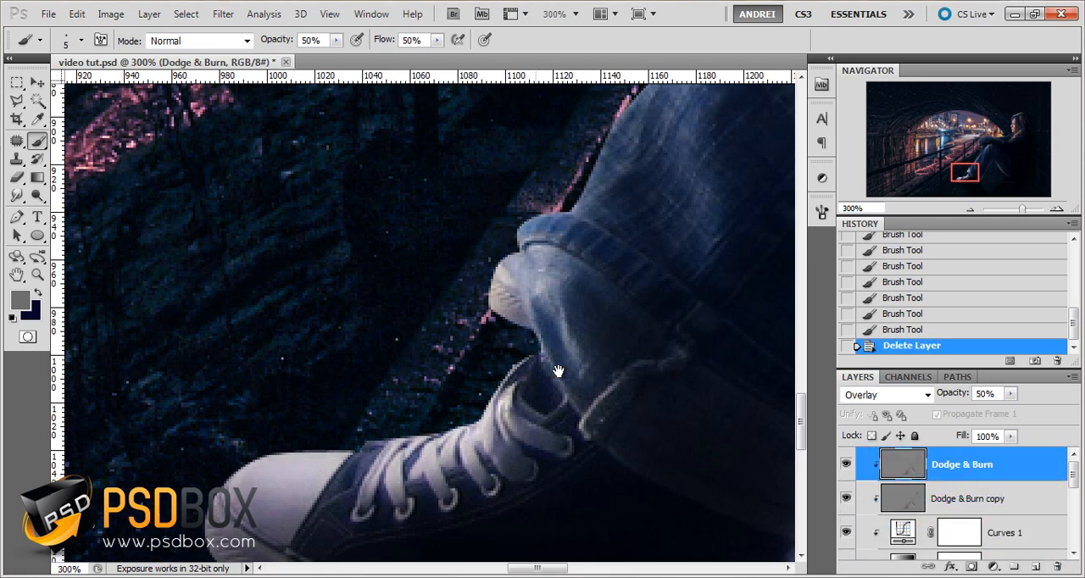
Create a new layer above Dodge & Burn and name it rim lights
{"action": "left_click_drag", "start_coordinate": [732, 415], "coordinate": [642, 398]}
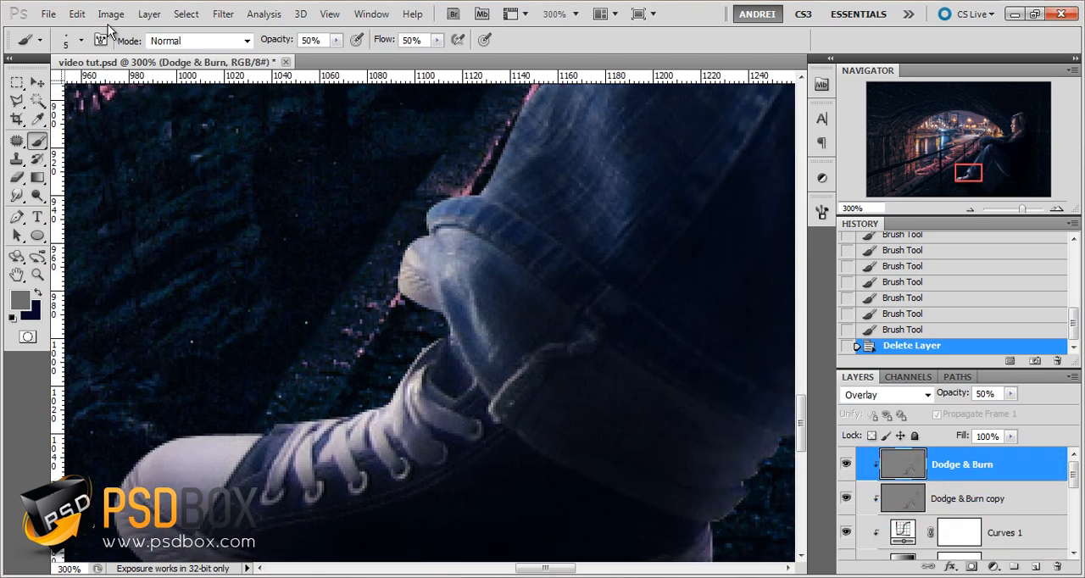
{"action": "left_click", "coordinate": [1036, 567]}
{"action": "double_click", "coordinate": [924, 465]}
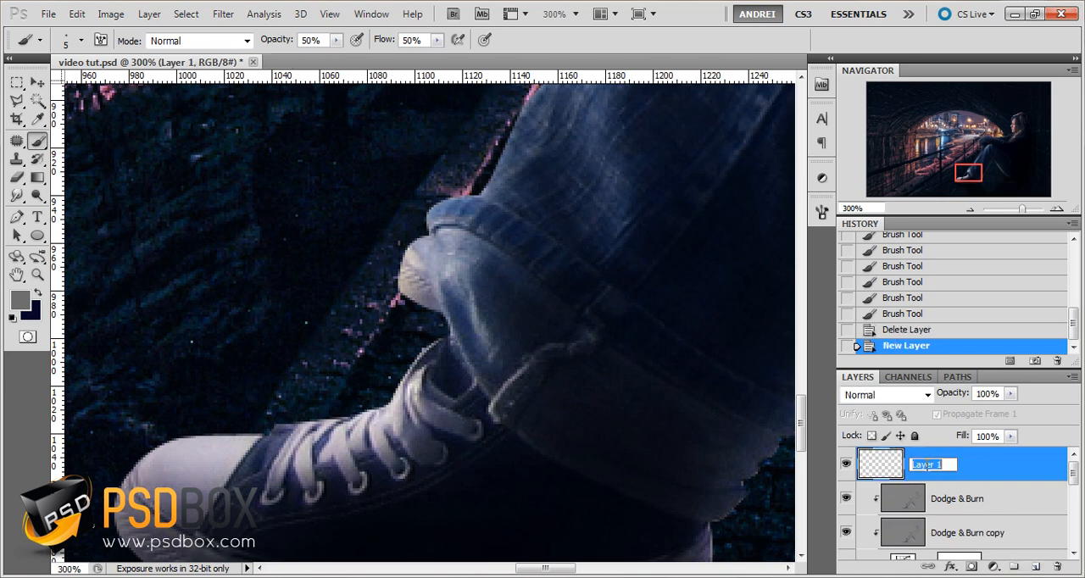
{"action": "type", "text": "rim lights"}
{"action": "key", "text": "Return"}
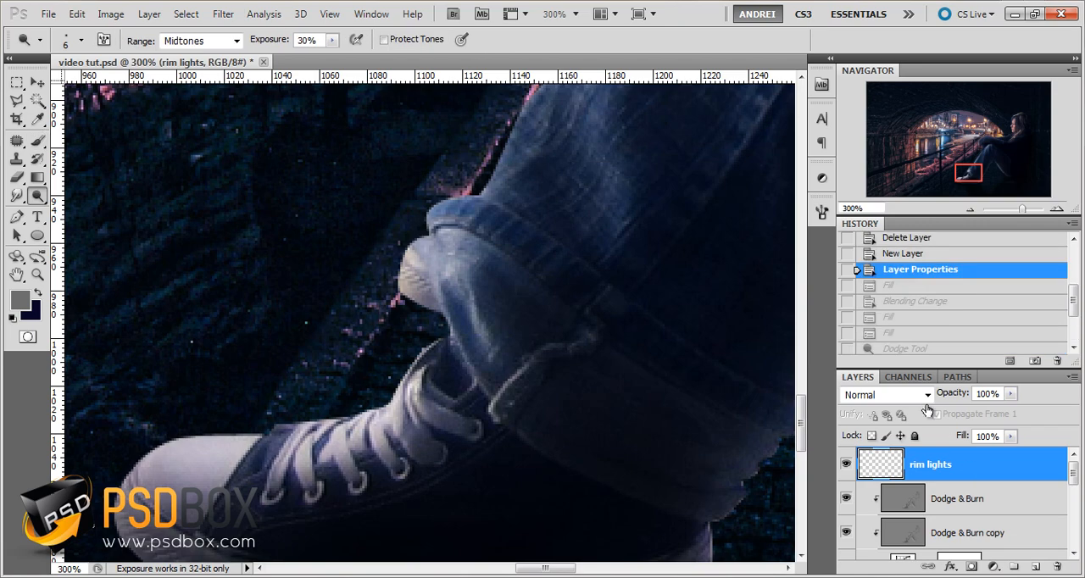
Fill the rim lights layer with 50% Gray at 100% opacity and set its blending mode to Overlay
{"action": "left_click", "coordinate": [76, 13]}
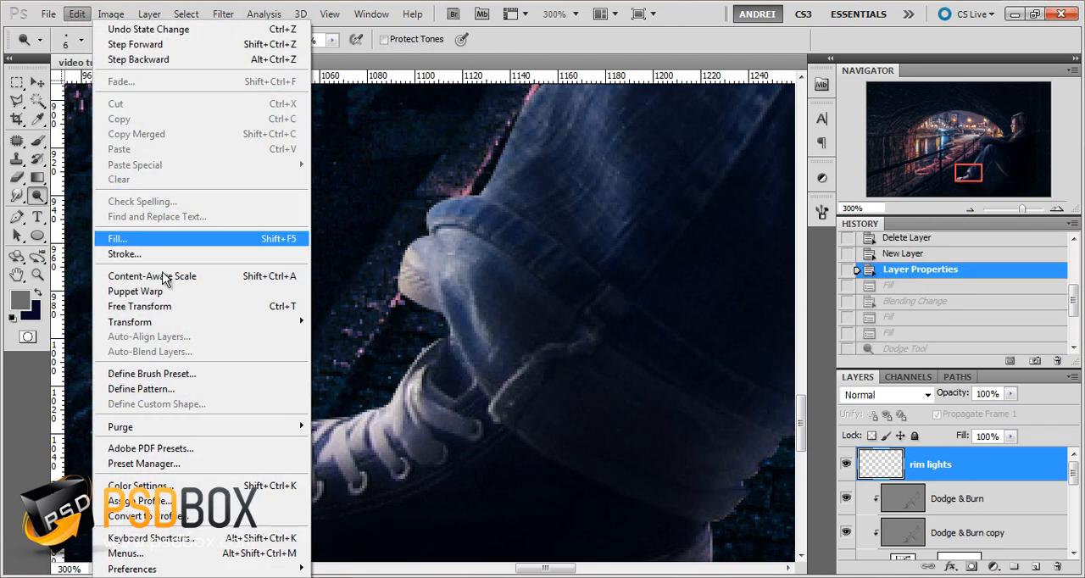
{"action": "left_click", "coordinate": [133, 240]}
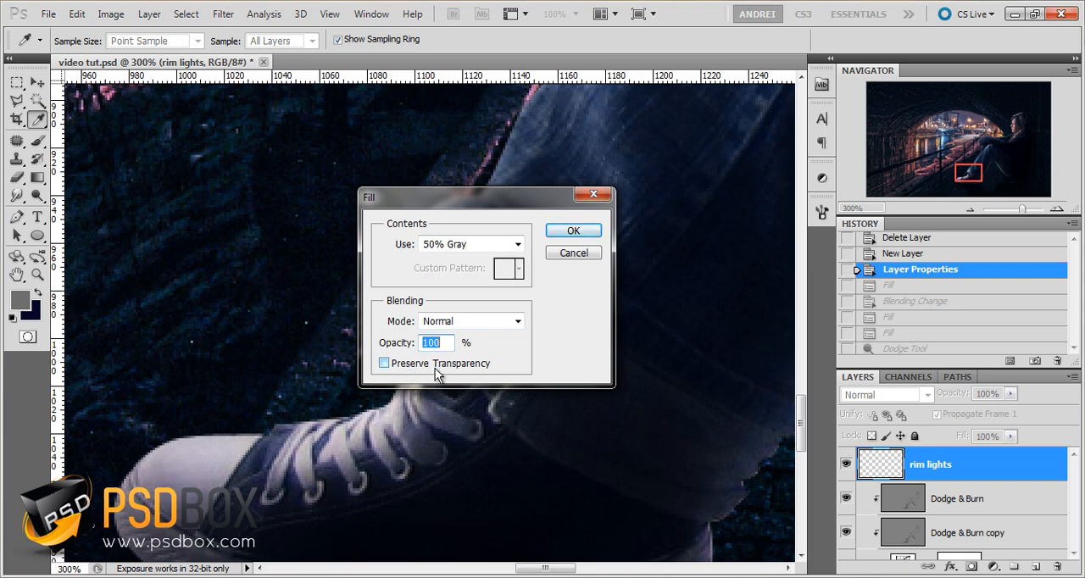
{"action": "left_click", "coordinate": [584, 236]}
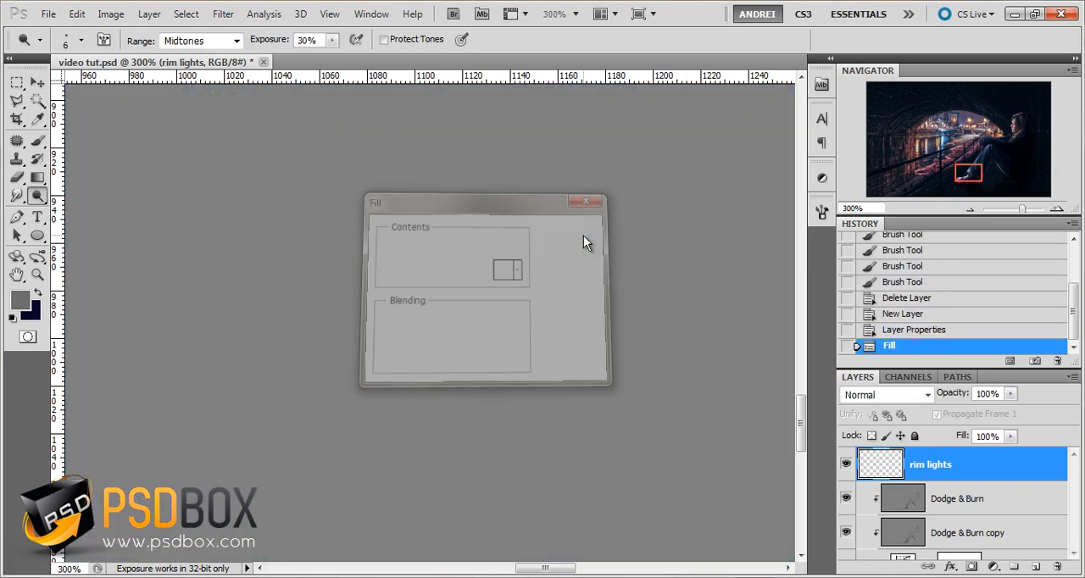
{"action": "left_click", "coordinate": [875, 398]}
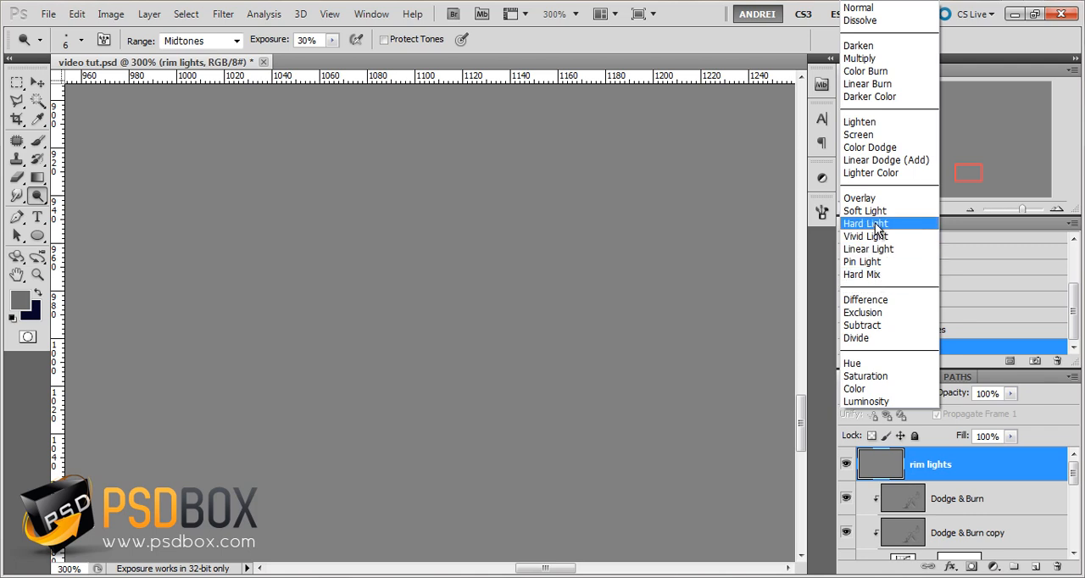
{"action": "left_click", "coordinate": [873, 198]}
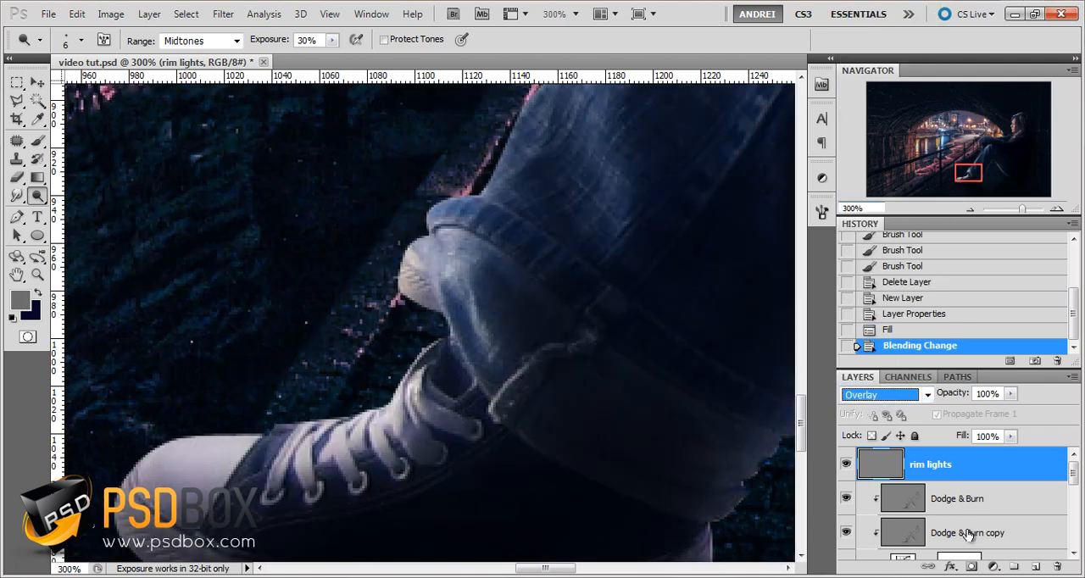
Switch to the Dodge tool and open its brush tip and exposure settings
{"action": "left_click", "coordinate": [16, 85]}
{"action": "left_click", "coordinate": [42, 196]}
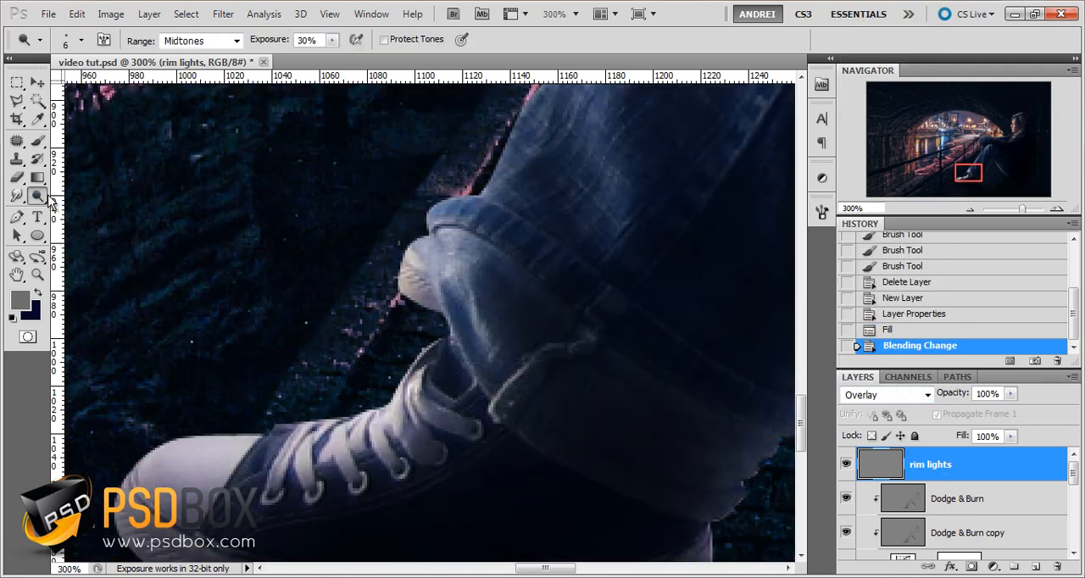
{"action": "right_click", "coordinate": [493, 292]}
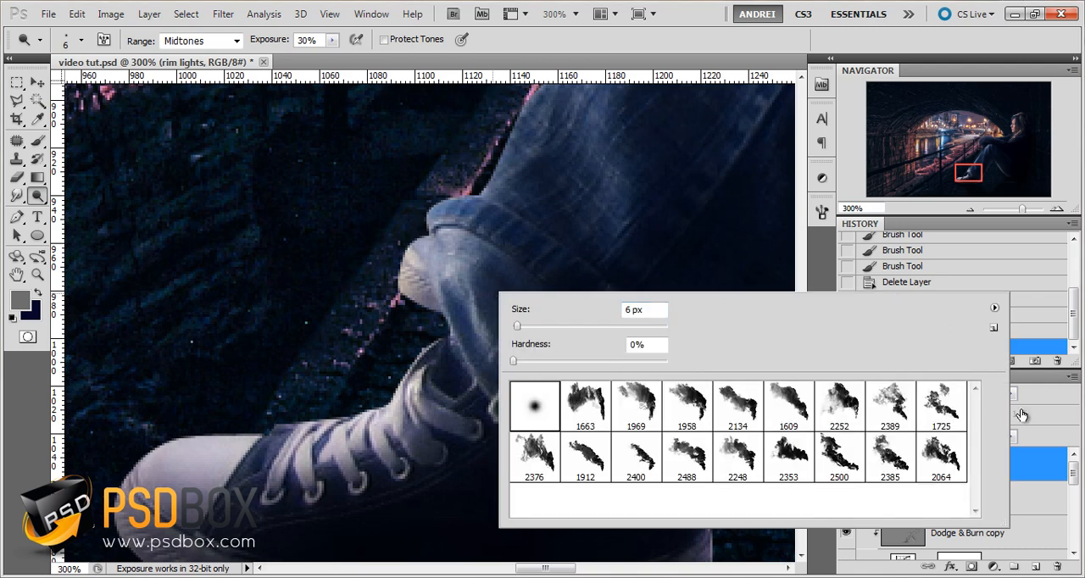
{"action": "left_click", "coordinate": [315, 40]}
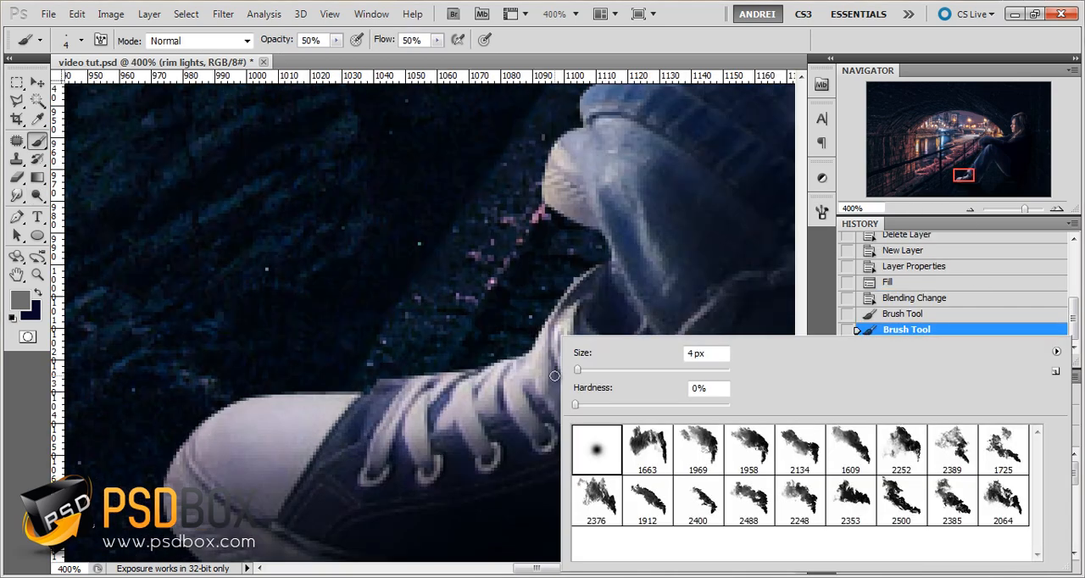
Dodge a rim light along the upper edge of the shoe's toe using a 4 px brush, Midtones range and 30% exposure
{"action": "left_click", "coordinate": [832, 46]}
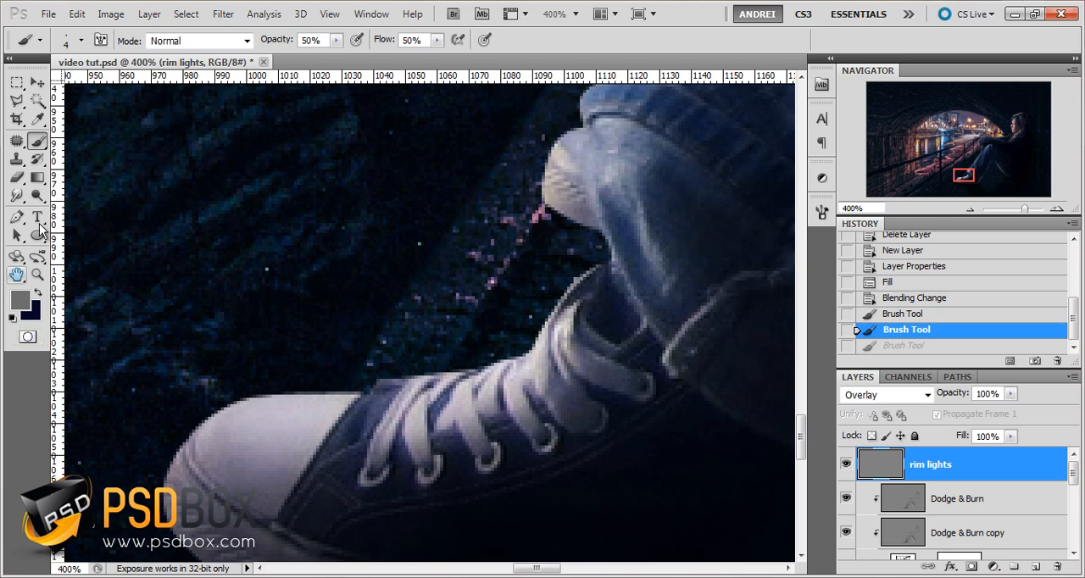
{"action": "left_click", "coordinate": [37, 196]}
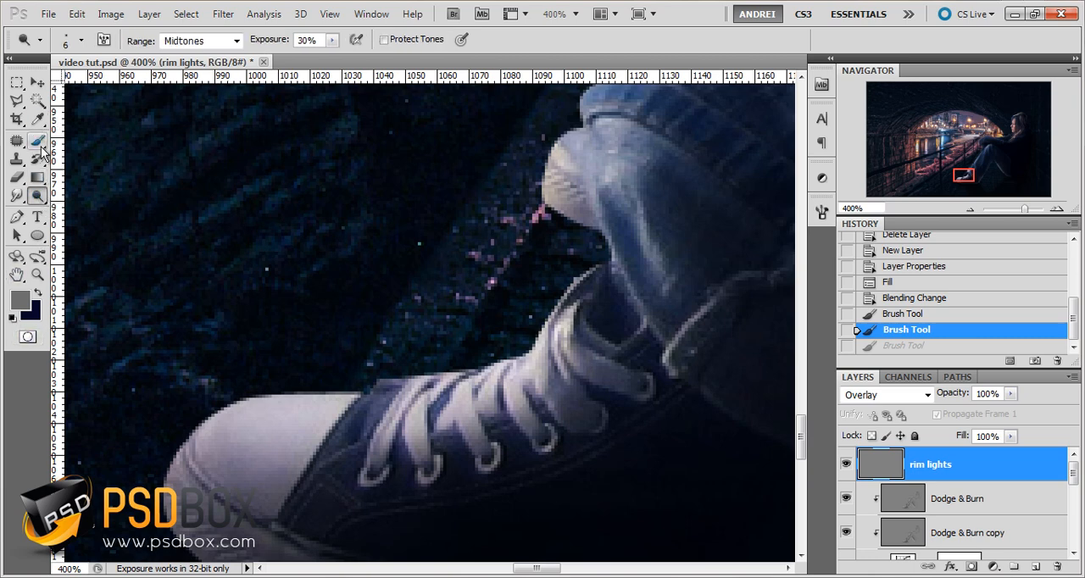
{"action": "right_click", "coordinate": [331, 410]}
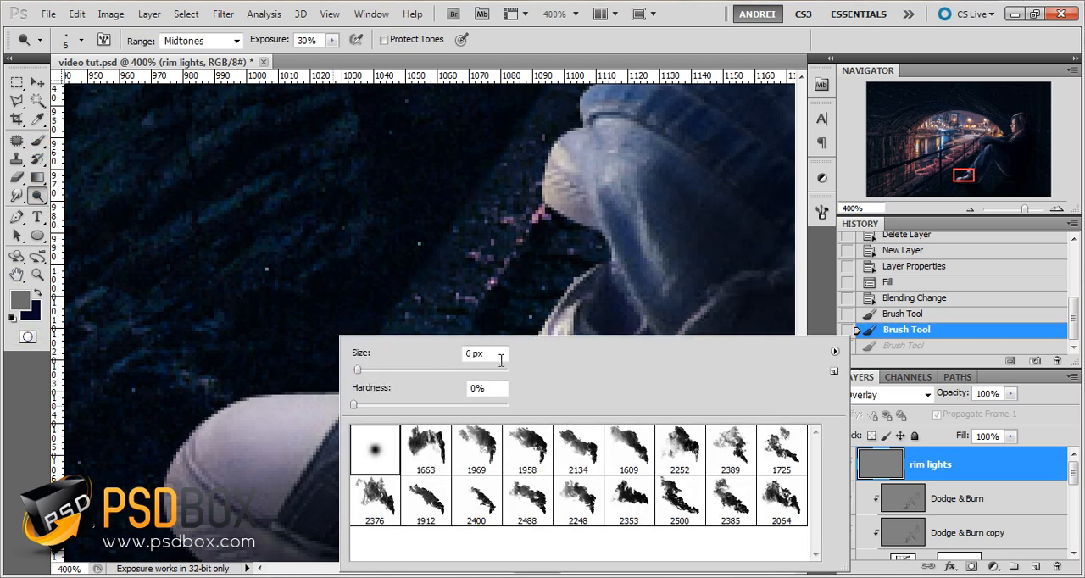
{"action": "key", "text": "bracketleft"}
{"action": "key", "text": "bracketleft"}
{"action": "mouse_move", "coordinate": [257, 400]}
{"action": "left_mouse_down"}
{"action": "mouse_move", "coordinate": [319, 393]}
{"action": "mouse_move", "coordinate": [259, 398]}
{"action": "mouse_move", "coordinate": [389, 406]}
{"action": "left_mouse_up"}
{"action": "mouse_move", "coordinate": [250, 390]}
{"action": "left_mouse_down"}
{"action": "mouse_move", "coordinate": [335, 398]}
{"action": "mouse_move", "coordinate": [272, 396]}
{"action": "left_mouse_up"}
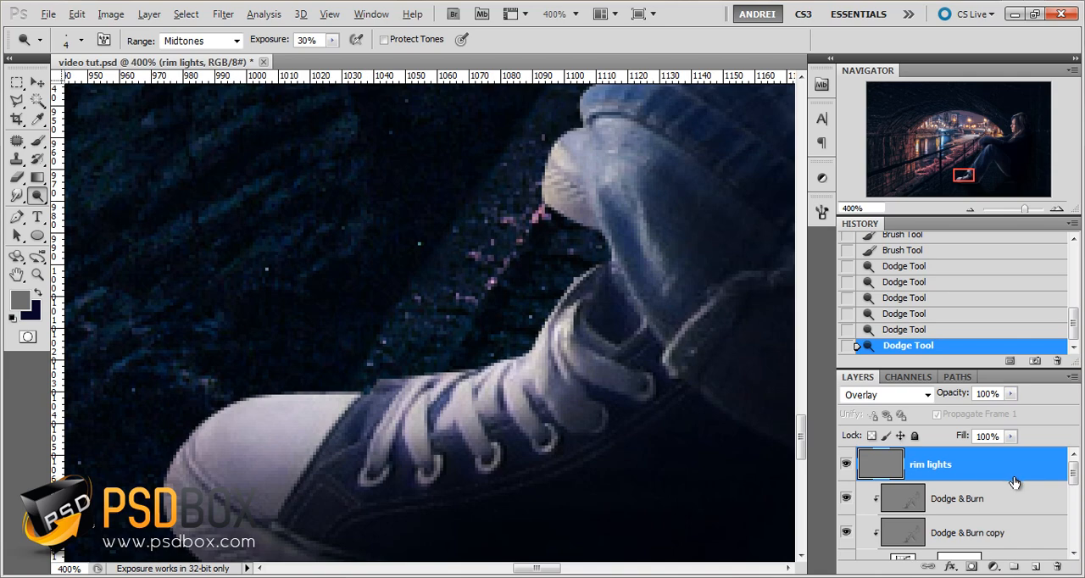
Clip the rim lights layer to the layer below and dodge along the shoe's ankle edge
{"action": "left_click", "coordinate": [1021, 479], "text": "alt"}
{"action": "scroll", "coordinate": [623, 339], "scroll_direction": "up", "scroll_amount": 4}
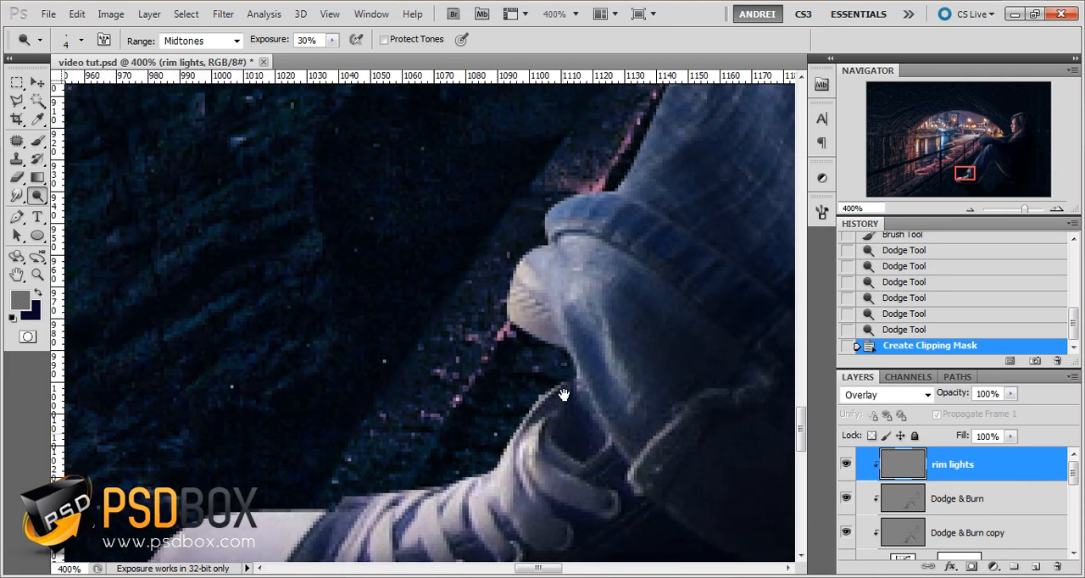
{"action": "scroll", "coordinate": [609, 157], "scroll_direction": "down", "scroll_amount": 2}
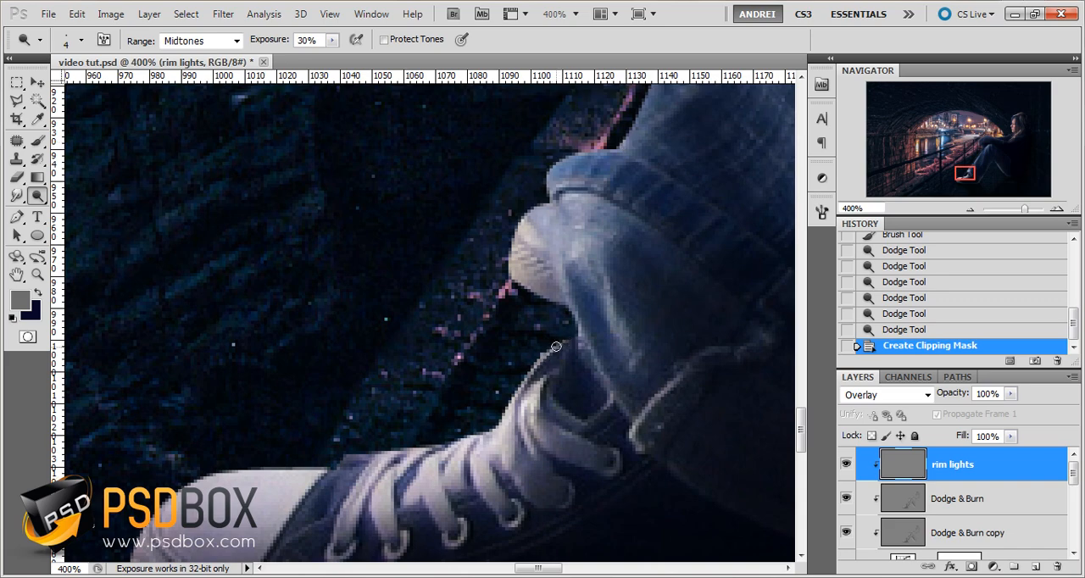
{"action": "left_click_drag", "start_coordinate": [556, 346], "coordinate": [535, 367]}
{"action": "left_click_drag", "start_coordinate": [554, 347], "coordinate": [514, 401]}
{"action": "left_click_drag", "start_coordinate": [525, 382], "coordinate": [502, 424]}
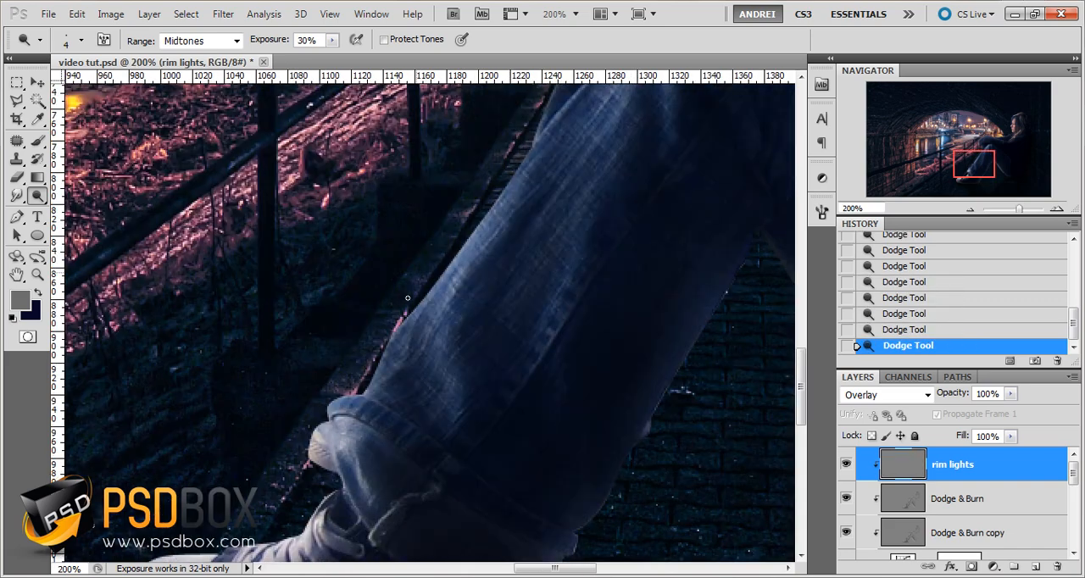
Set the Dodge brush size to 5 px and brighten the edges of the trouser cuff and lower leg
{"action": "right_click", "coordinate": [400, 321]}
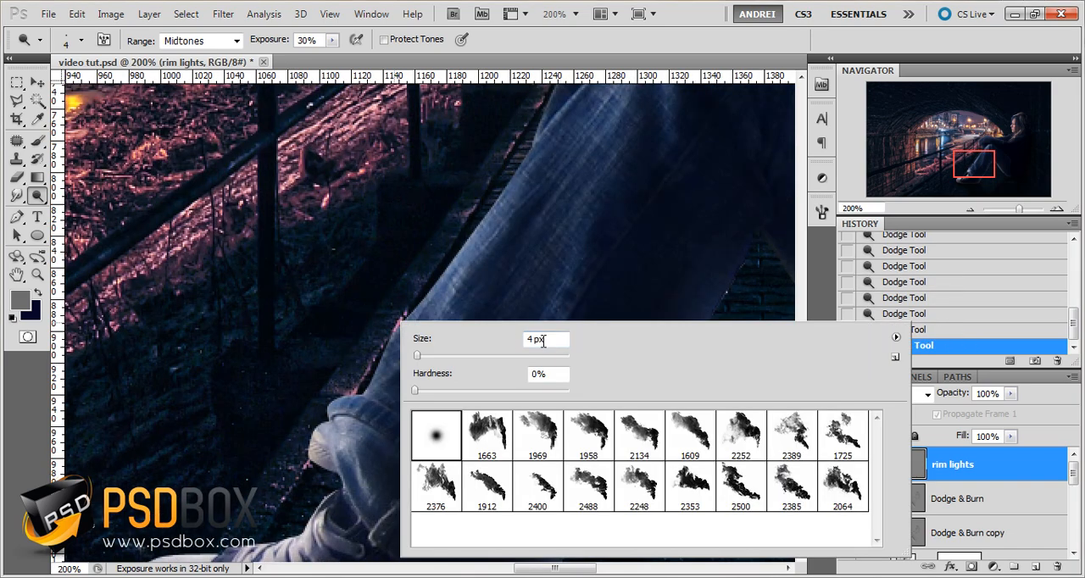
{"action": "left_click_drag", "start_coordinate": [543, 340], "coordinate": [459, 332]}
{"action": "key", "text": "Return"}
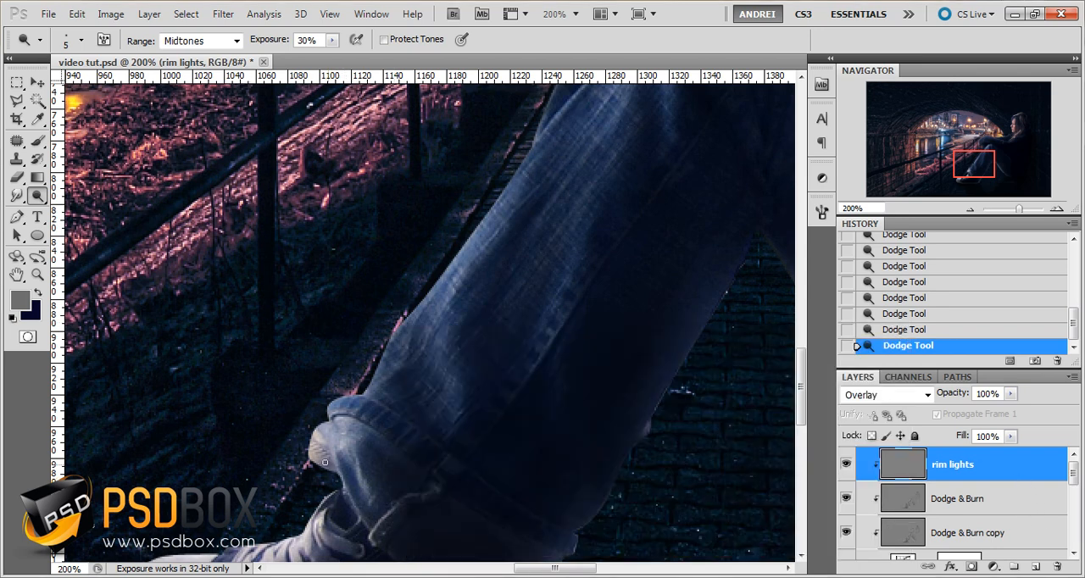
{"action": "mouse_move", "coordinate": [322, 409]}
{"action": "left_mouse_down"}
{"action": "mouse_move", "coordinate": [327, 418]}
{"action": "mouse_move", "coordinate": [347, 399]}
{"action": "left_mouse_up"}
{"action": "left_click_drag", "start_coordinate": [392, 332], "coordinate": [390, 337]}
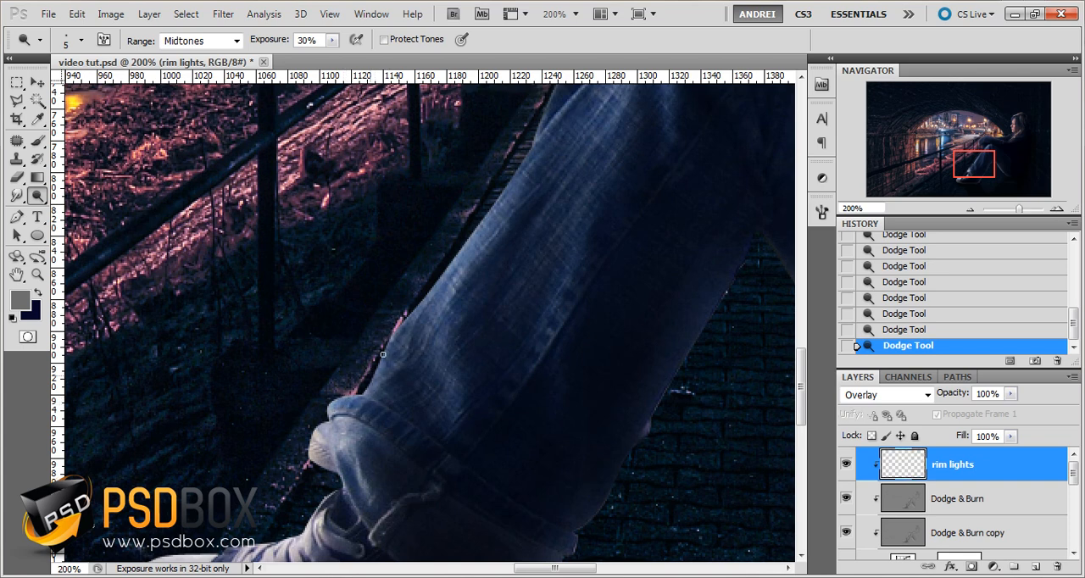
Raise the Dodge exposure to 40% and brighten the outer edge of the trouser leg along the shin
{"action": "double_click", "coordinate": [310, 39]}
{"action": "scroll", "coordinate": [307, 37], "scroll_direction": "up", "scroll_amount": 4}
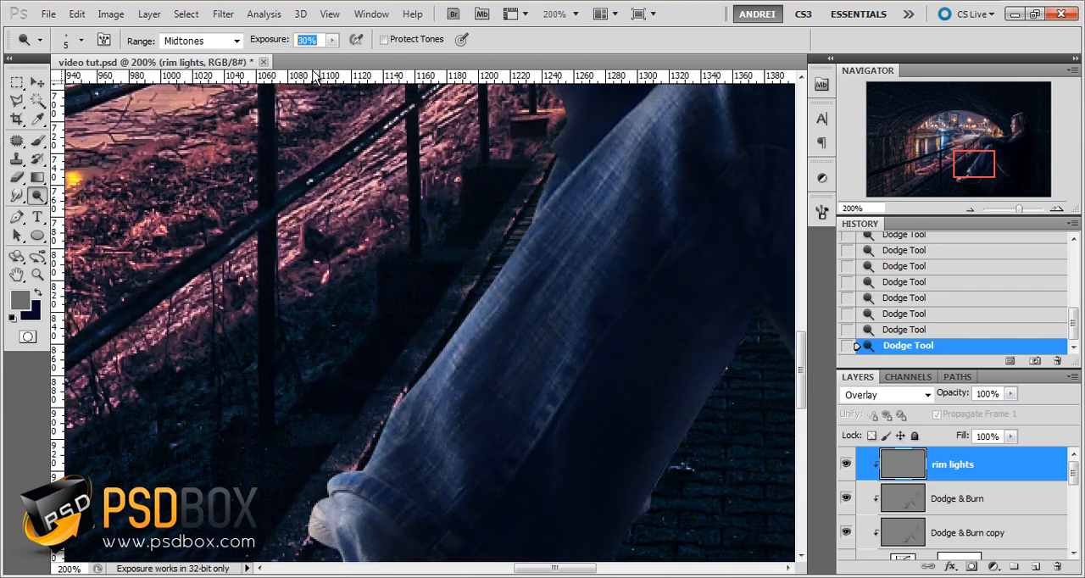
{"action": "key", "text": "Up"}
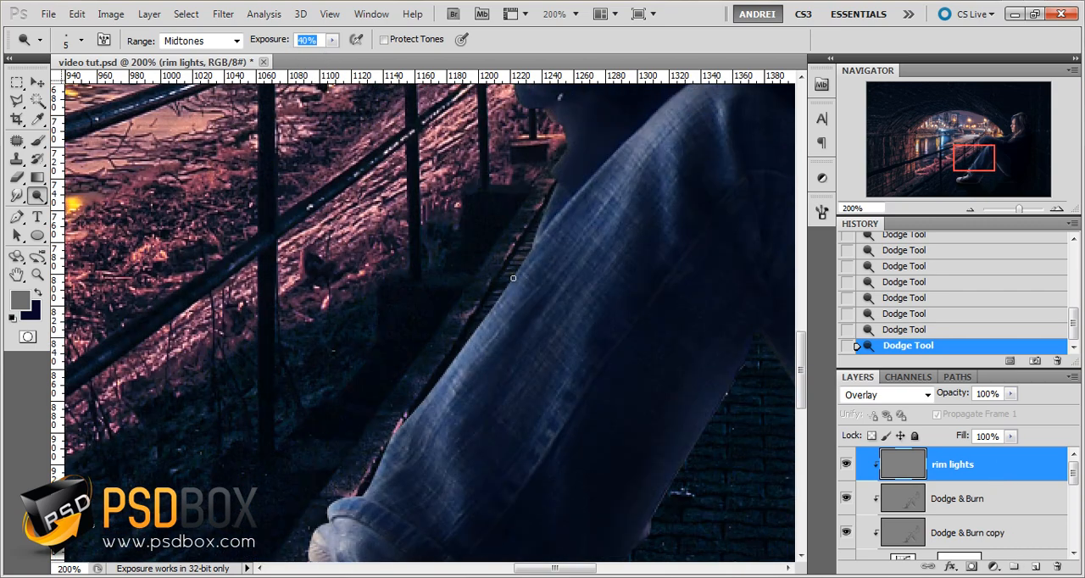
{"action": "key", "text": "Return"}
{"action": "left_click_drag", "start_coordinate": [501, 296], "coordinate": [457, 373]}
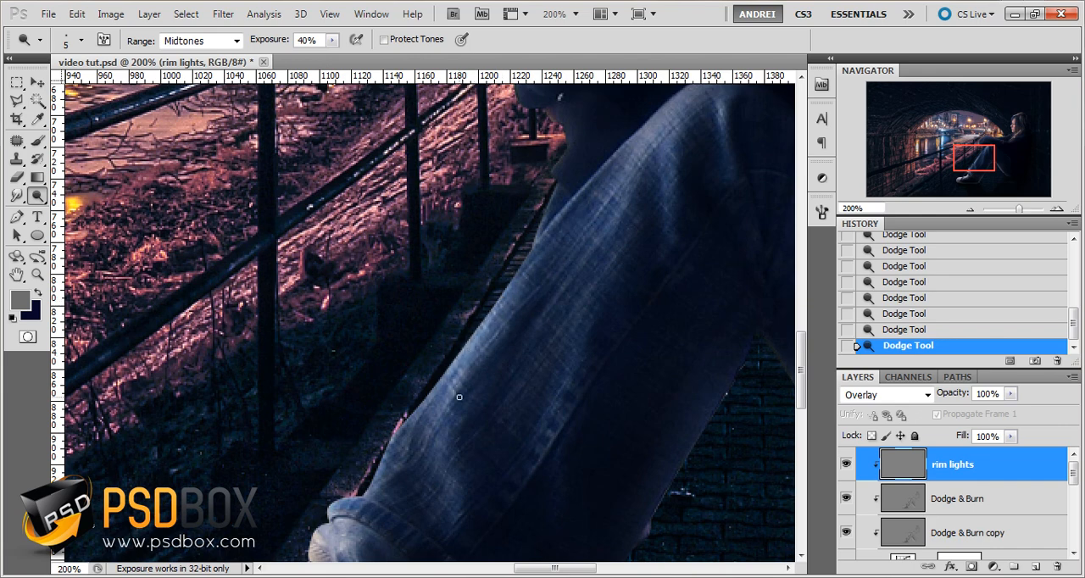
Set the Dodge brush size to 7 px and strengthen the rim light along the trouser leg's outer edge up towards the knee
{"action": "scroll", "coordinate": [459, 398], "scroll_direction": "up", "scroll_amount": 1}
{"action": "right_click", "coordinate": [543, 341]}
{"action": "left_click_drag", "start_coordinate": [710, 358], "coordinate": [528, 336]}
{"action": "type", "text": "7"}
{"action": "key", "text": "Return"}
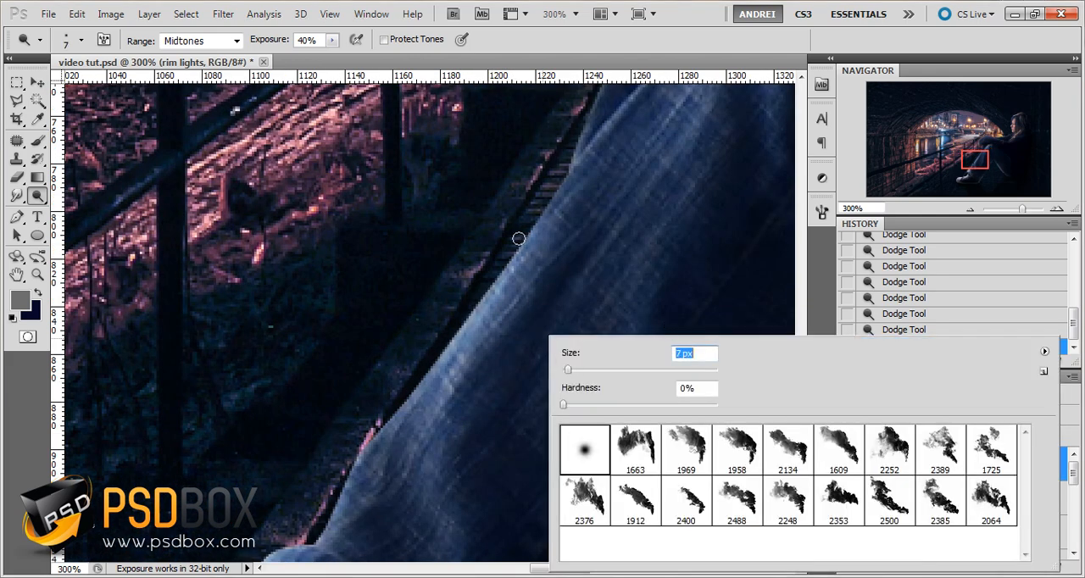
{"action": "key", "text": "Return"}
{"action": "mouse_move", "coordinate": [517, 255]}
{"action": "left_mouse_down"}
{"action": "mouse_move", "coordinate": [434, 367]}
{"action": "mouse_move", "coordinate": [466, 327]}
{"action": "mouse_move", "coordinate": [395, 450]}
{"action": "mouse_move", "coordinate": [452, 284]}
{"action": "left_mouse_up"}
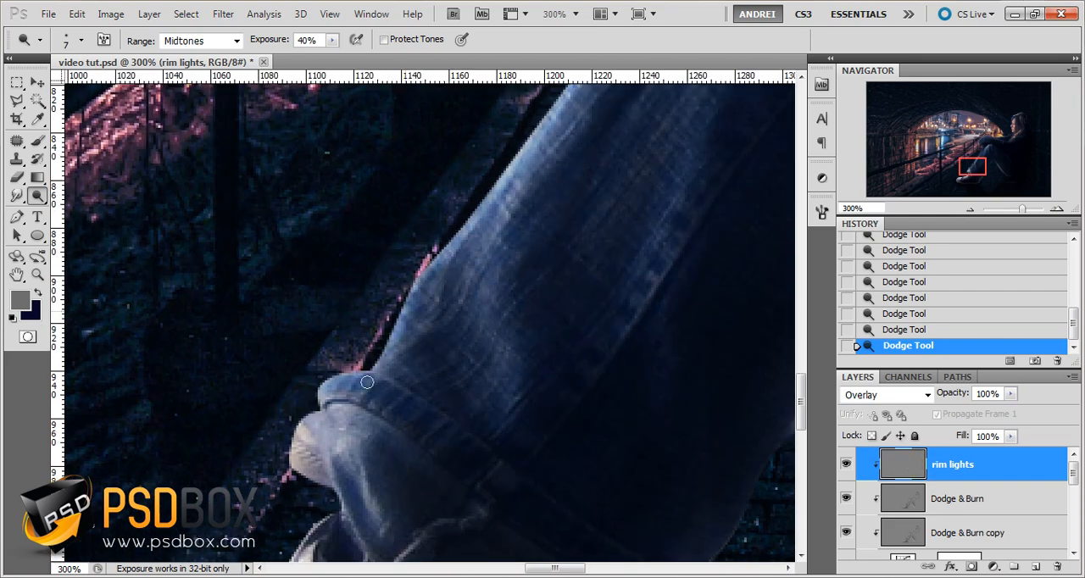
{"action": "left_click_drag", "start_coordinate": [531, 219], "coordinate": [347, 433]}
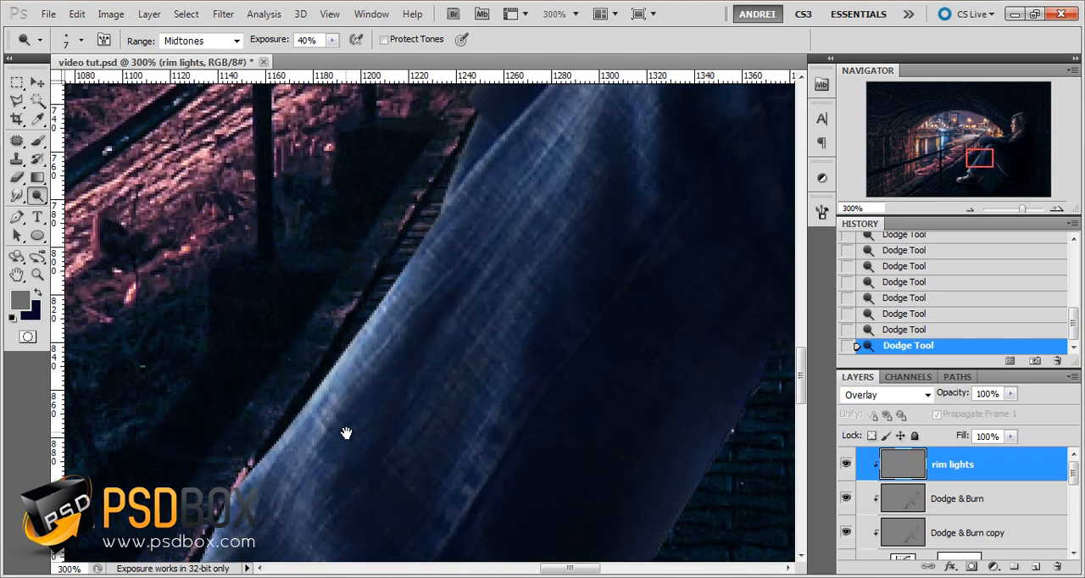
{"action": "mouse_move", "coordinate": [564, 147]}
{"action": "left_mouse_down"}
{"action": "mouse_move", "coordinate": [460, 308]}
{"action": "mouse_move", "coordinate": [556, 267]}
{"action": "left_mouse_up"}
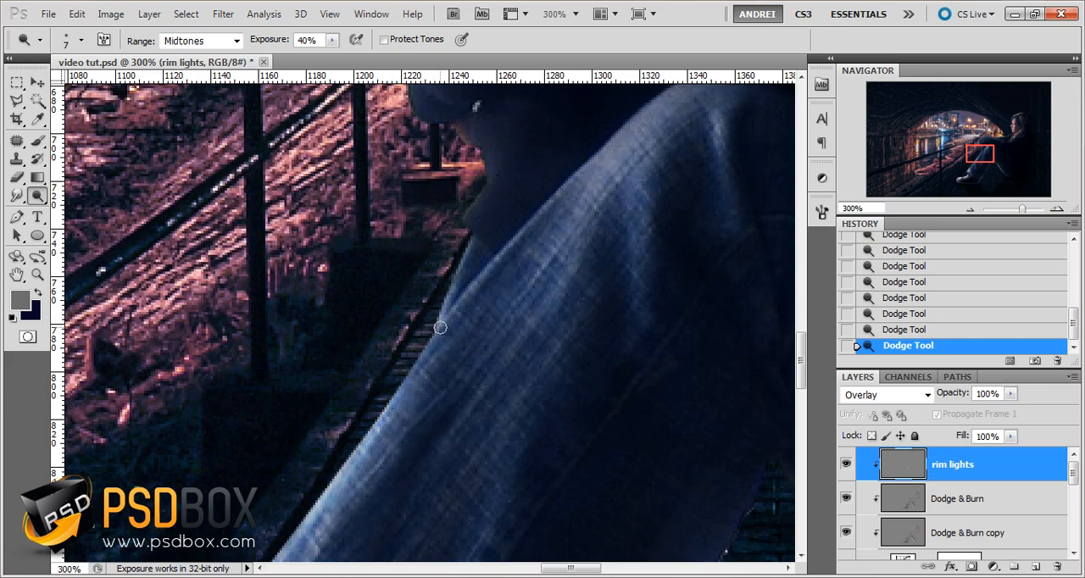
{"action": "left_click_drag", "start_coordinate": [441, 328], "coordinate": [403, 376]}
{"action": "left_click_drag", "start_coordinate": [437, 337], "coordinate": [386, 403]}
Dodge the outer edge of the dark folds hanging beside the knee, reducing the brush size to 6 px
{"action": "left_click_drag", "start_coordinate": [492, 233], "coordinate": [446, 387]}
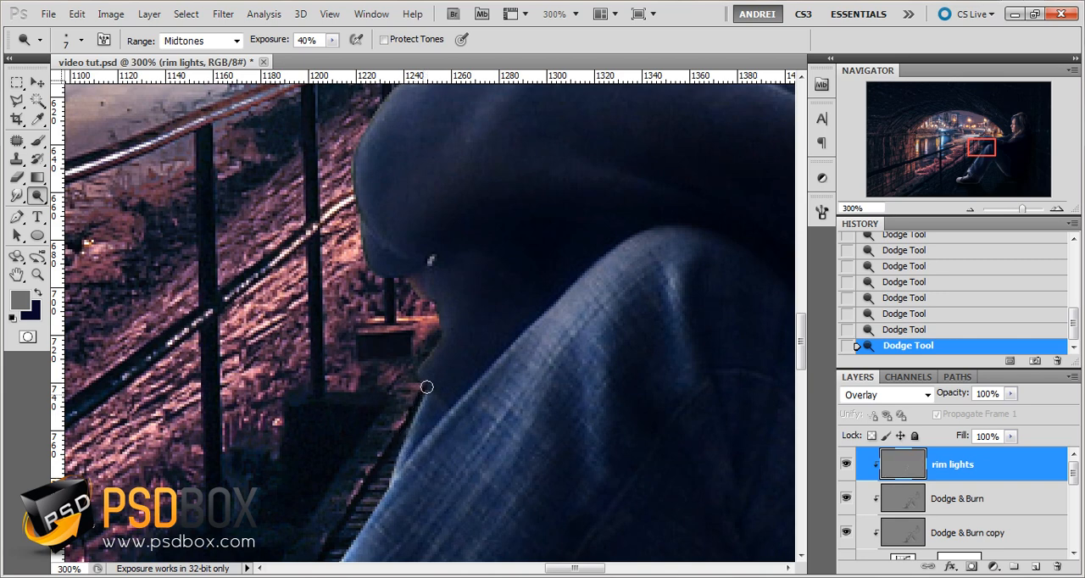
{"action": "left_click_drag", "start_coordinate": [422, 364], "coordinate": [442, 313]}
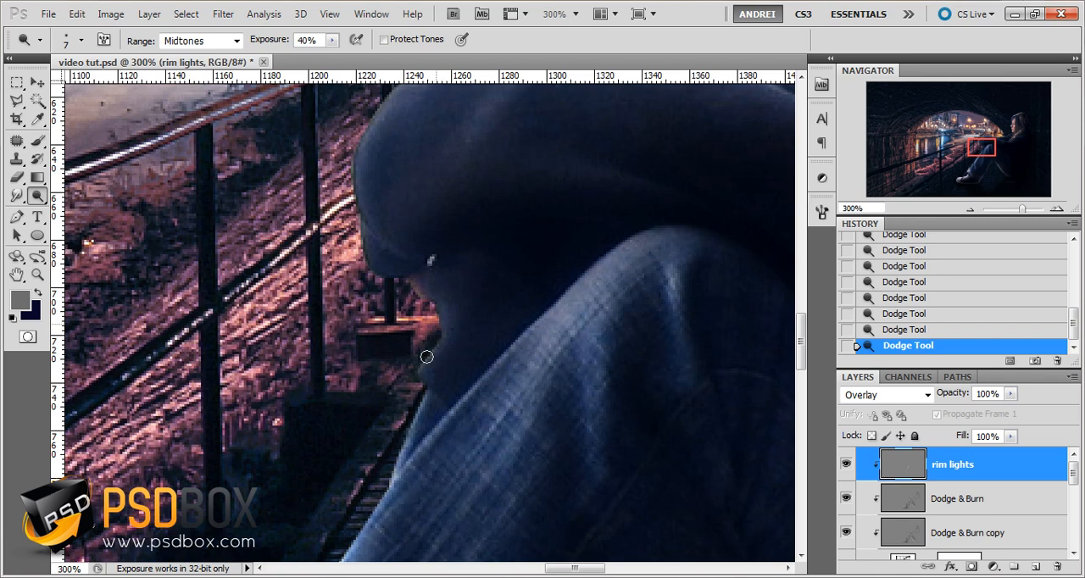
{"action": "mouse_move", "coordinate": [427, 357]}
{"action": "left_mouse_down"}
{"action": "mouse_move", "coordinate": [416, 370]}
{"action": "mouse_move", "coordinate": [438, 295]}
{"action": "left_mouse_up"}
{"action": "right_click", "coordinate": [404, 272]}
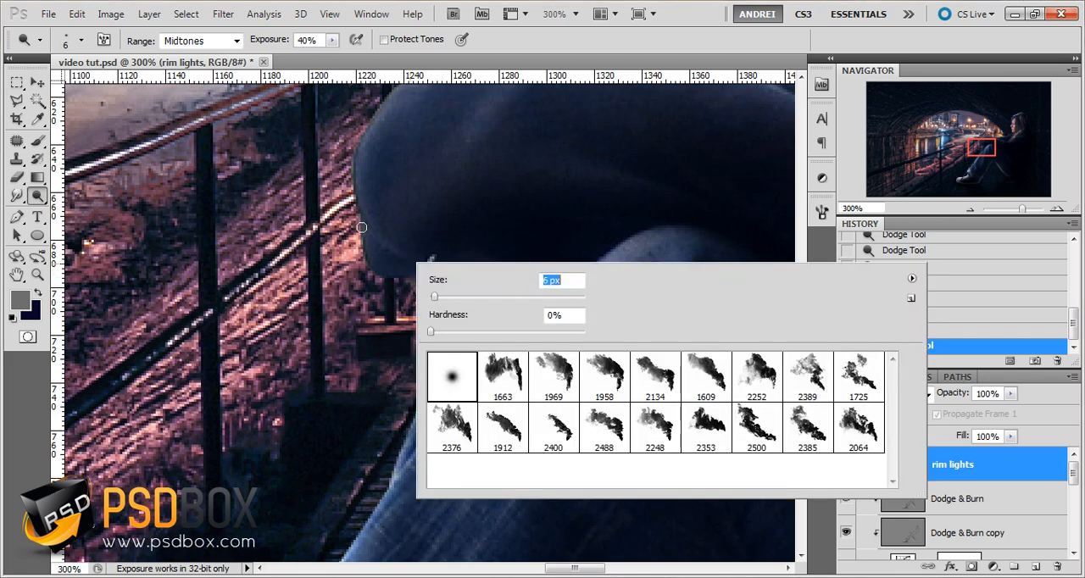
{"action": "mouse_move", "coordinate": [362, 228]}
{"action": "left_mouse_down"}
{"action": "mouse_move", "coordinate": [363, 261]}
{"action": "mouse_move", "coordinate": [412, 271]}
{"action": "mouse_move", "coordinate": [367, 252]}
{"action": "mouse_move", "coordinate": [373, 266]}
{"action": "mouse_move", "coordinate": [410, 275]}
{"action": "mouse_move", "coordinate": [384, 275]}
{"action": "mouse_move", "coordinate": [365, 251]}
{"action": "mouse_move", "coordinate": [413, 271]}
{"action": "mouse_move", "coordinate": [404, 270]}
{"action": "mouse_move", "coordinate": [446, 317]}
{"action": "left_mouse_up"}
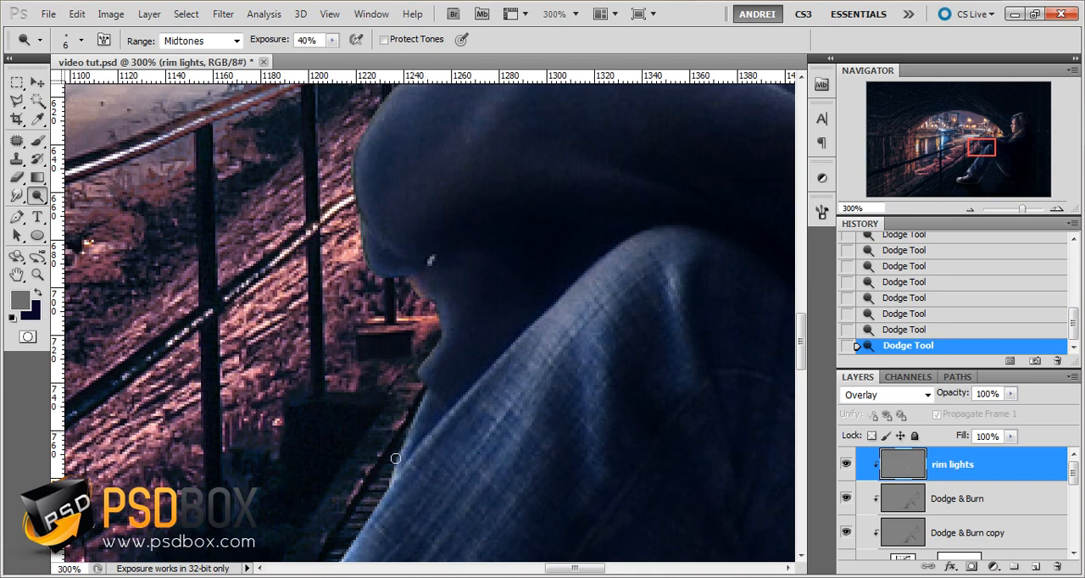
Dodge a rim light around the rounded outer and upper edge of the dark form resting above the knee
{"action": "scroll", "coordinate": [460, 300], "scroll_direction": "up", "scroll_amount": 3}
{"action": "left_click_drag", "start_coordinate": [495, 181], "coordinate": [448, 194]}
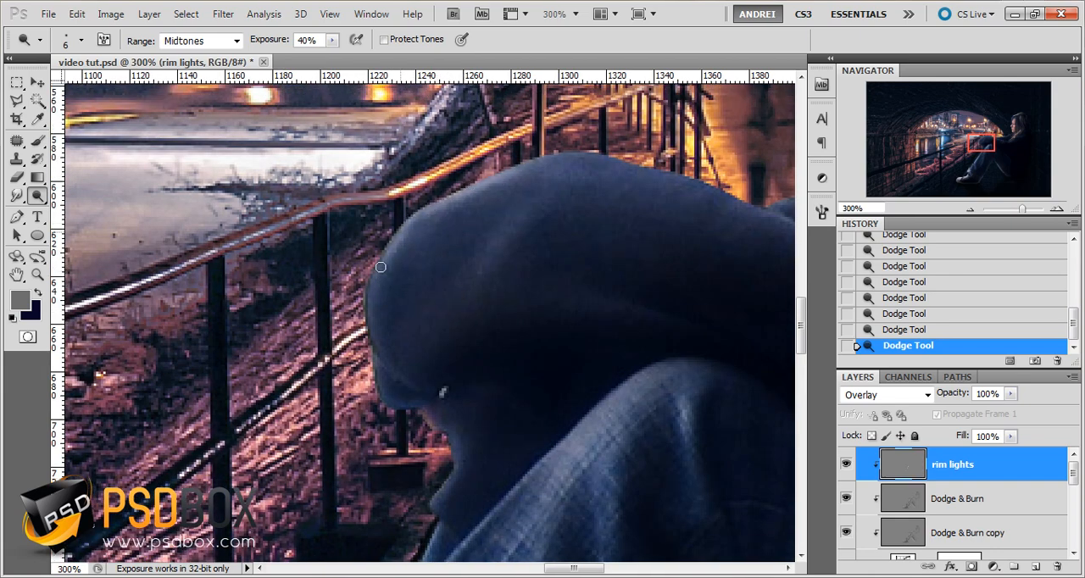
{"action": "mouse_move", "coordinate": [380, 267]}
{"action": "left_mouse_down"}
{"action": "mouse_move", "coordinate": [365, 339]}
{"action": "mouse_move", "coordinate": [372, 314]}
{"action": "left_mouse_up"}
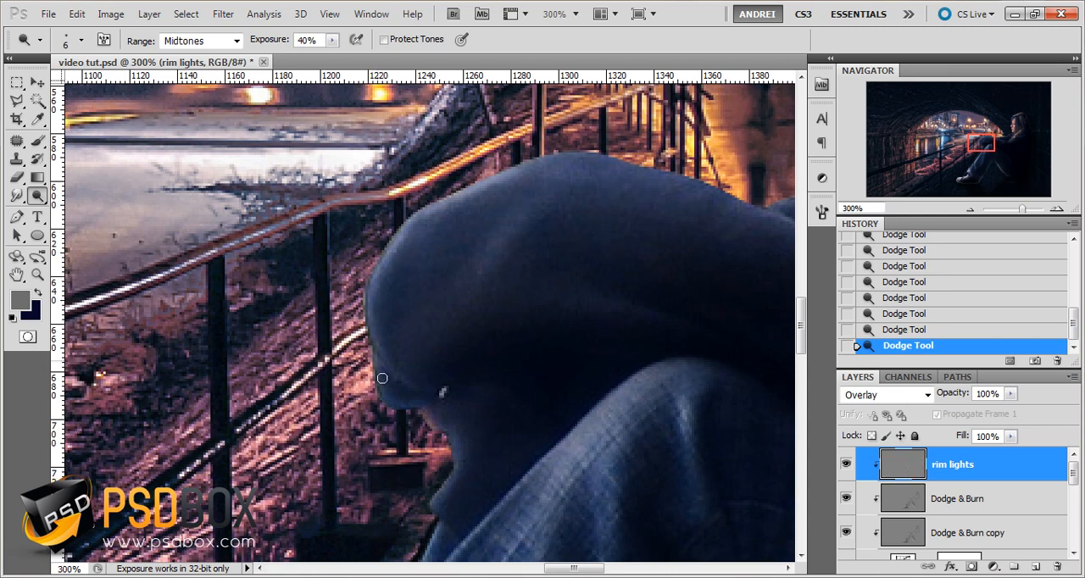
{"action": "left_click_drag", "start_coordinate": [382, 378], "coordinate": [382, 391]}
{"action": "left_click_drag", "start_coordinate": [609, 235], "coordinate": [527, 315]}
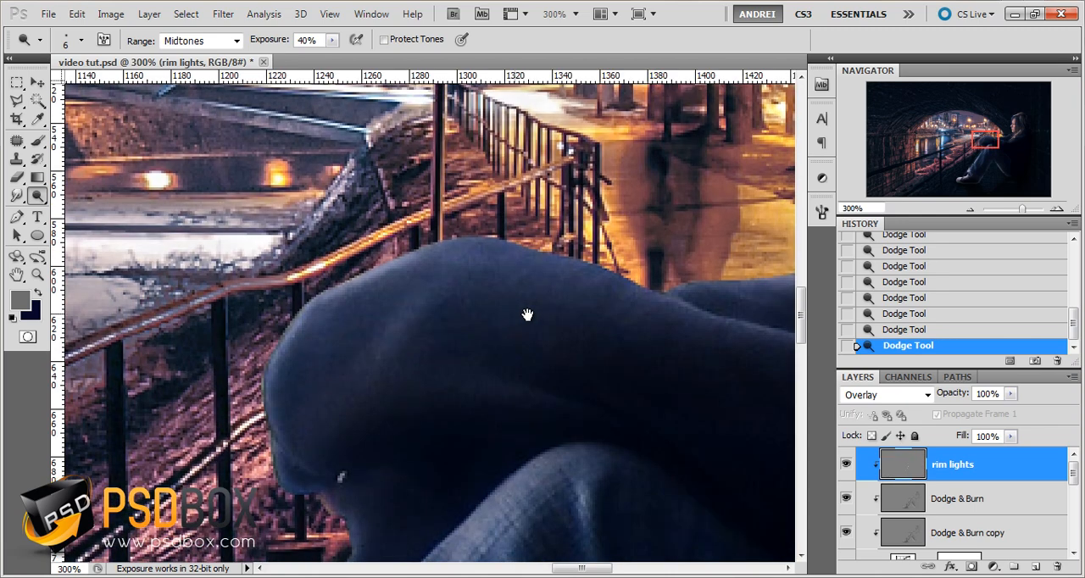
{"action": "left_click_drag", "start_coordinate": [626, 277], "coordinate": [557, 257]}
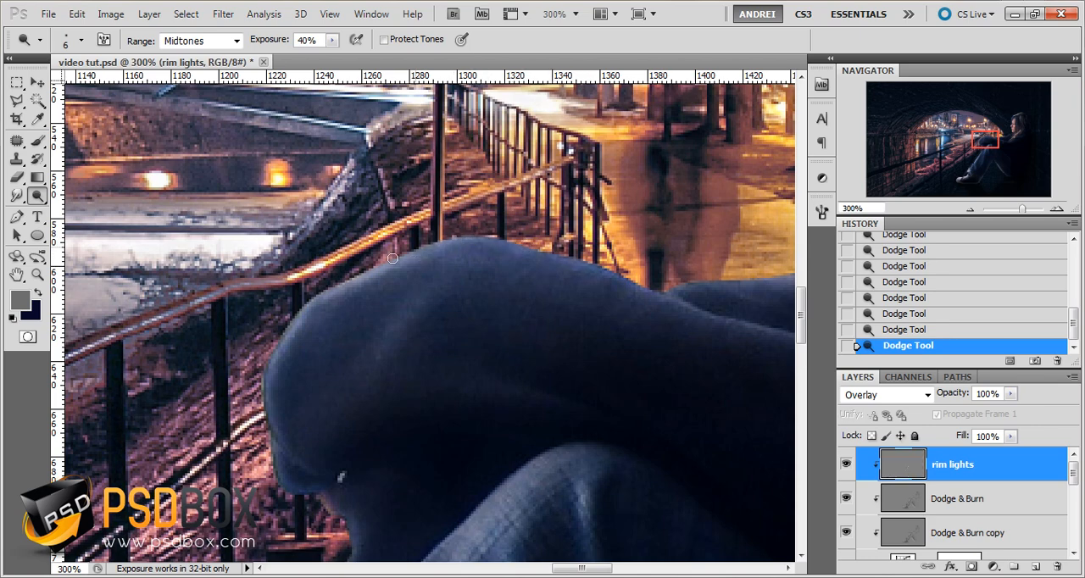
Dodge along the top edge of the far sleeve, including the small raised fold beside the tunnel opening
{"action": "left_click_drag", "start_coordinate": [421, 275], "coordinate": [262, 317]}
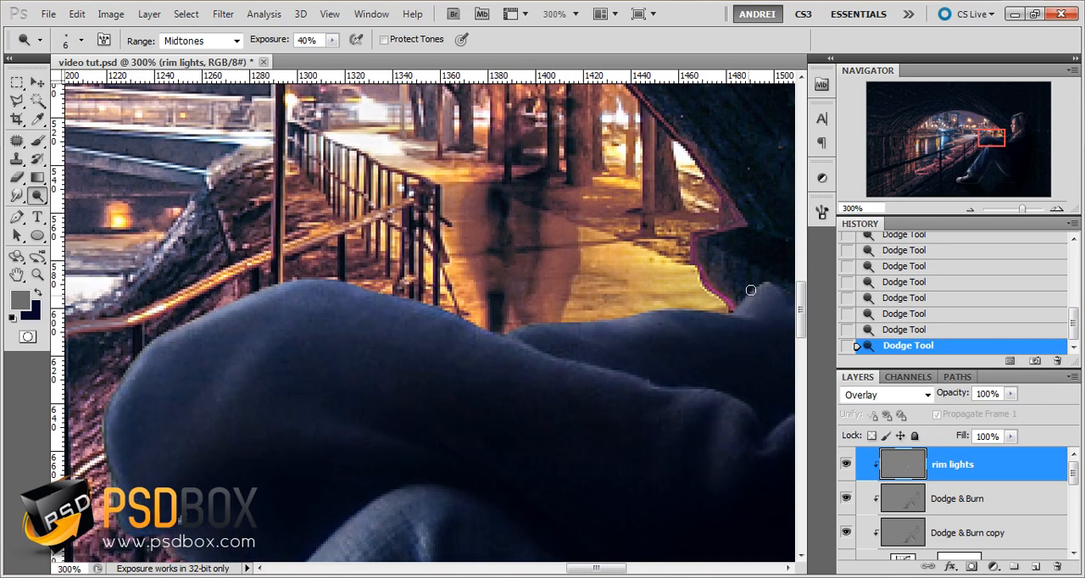
{"action": "left_click_drag", "start_coordinate": [750, 290], "coordinate": [755, 283]}
{"action": "left_click_drag", "start_coordinate": [665, 306], "coordinate": [716, 304]}
{"action": "mouse_move", "coordinate": [615, 319]}
{"action": "left_mouse_down"}
{"action": "mouse_move", "coordinate": [670, 312]}
{"action": "mouse_move", "coordinate": [532, 329]}
{"action": "left_mouse_up"}
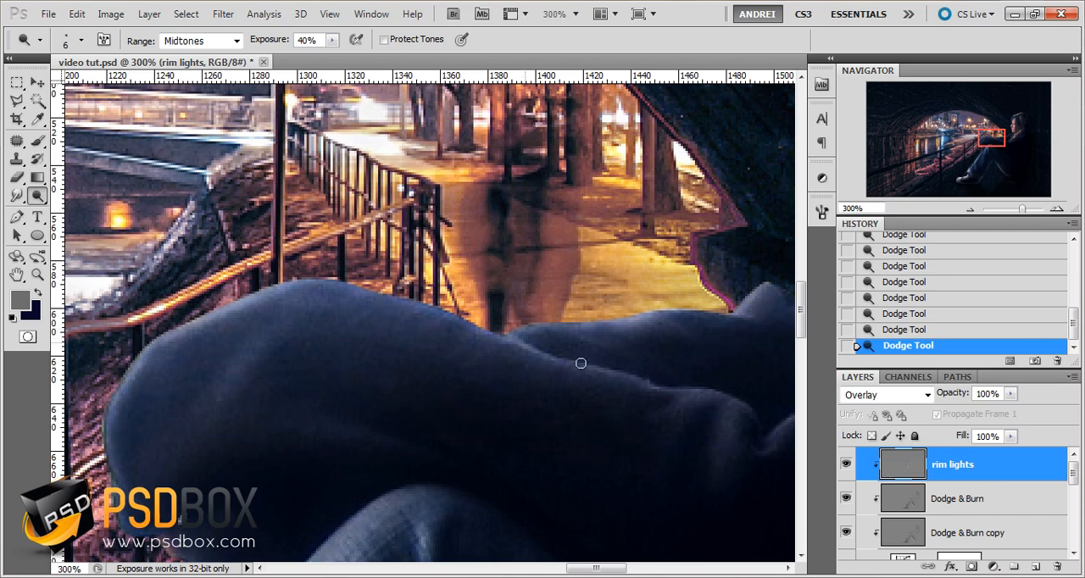
Dodge the upper edges of the folds along the near sleeve
{"action": "left_click_drag", "start_coordinate": [654, 374], "coordinate": [457, 269]}
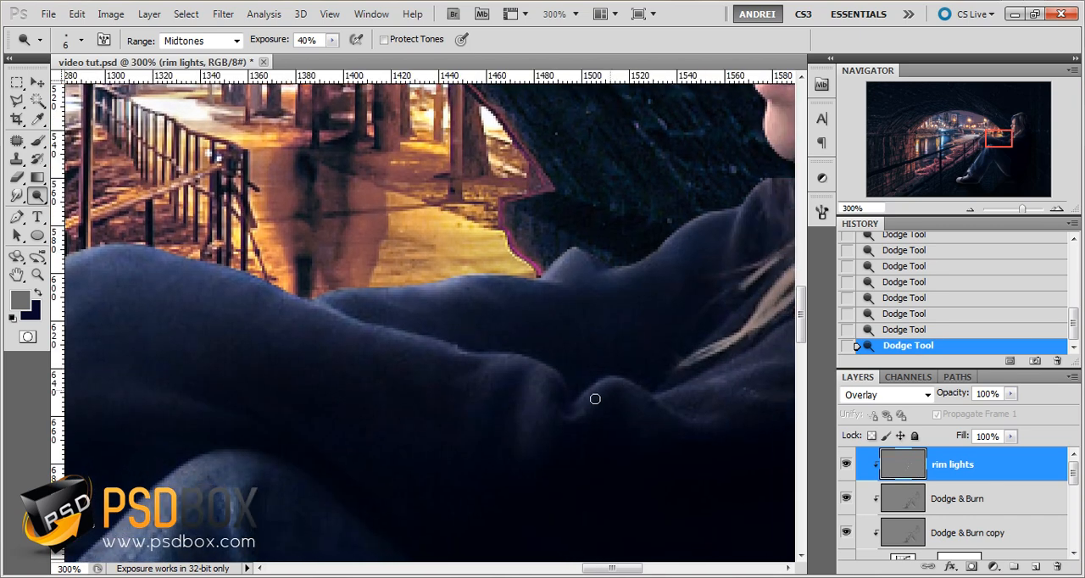
{"action": "mouse_move", "coordinate": [615, 378]}
{"action": "left_mouse_down"}
{"action": "mouse_move", "coordinate": [633, 385]}
{"action": "mouse_move", "coordinate": [571, 395]}
{"action": "mouse_move", "coordinate": [536, 363]}
{"action": "left_mouse_up"}
{"action": "left_click_drag", "start_coordinate": [462, 352], "coordinate": [455, 348]}
Switch to Firefox, search Google Images for "rim lights" and examine the reference photos for edge lighting
{"action": "key", "text": "alt+Tab"}
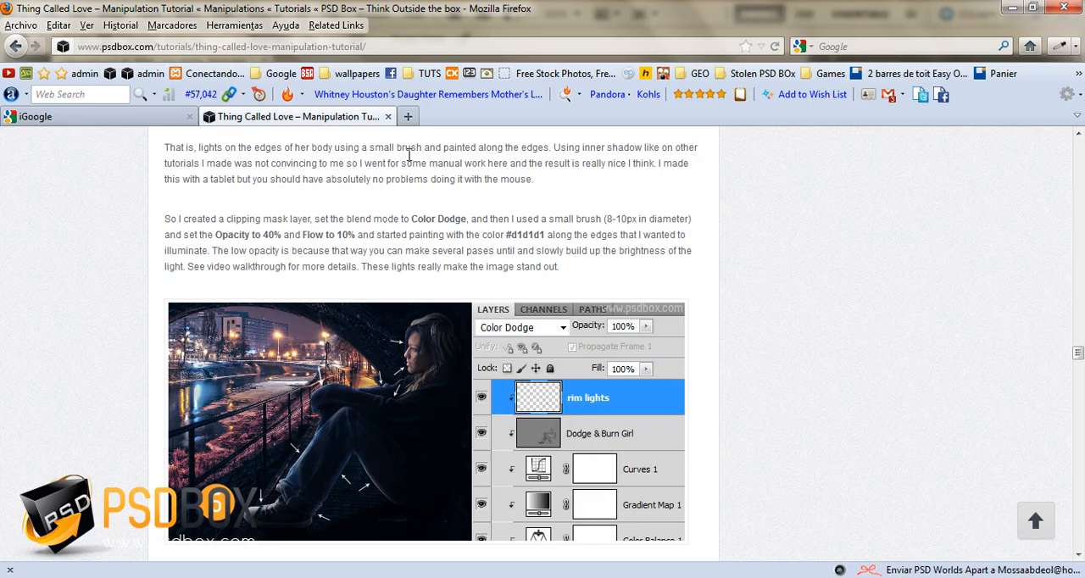
{"action": "left_click", "coordinate": [167, 118]}
{"action": "left_click", "coordinate": [348, 183]}
{"action": "type", "text": "ri"}
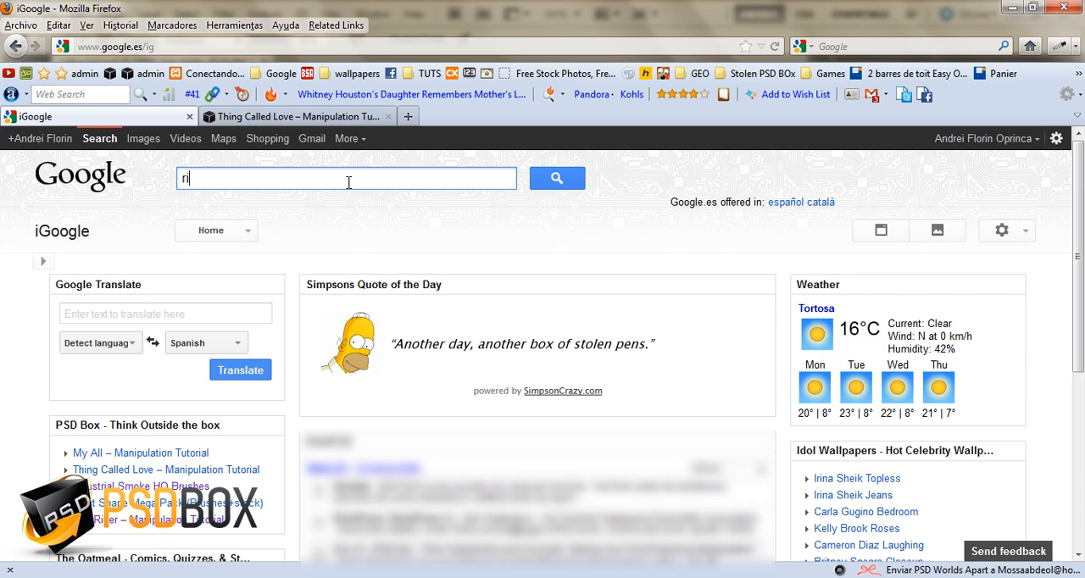
{"action": "type", "text": "m lights"}
{"action": "key", "text": "Return"}
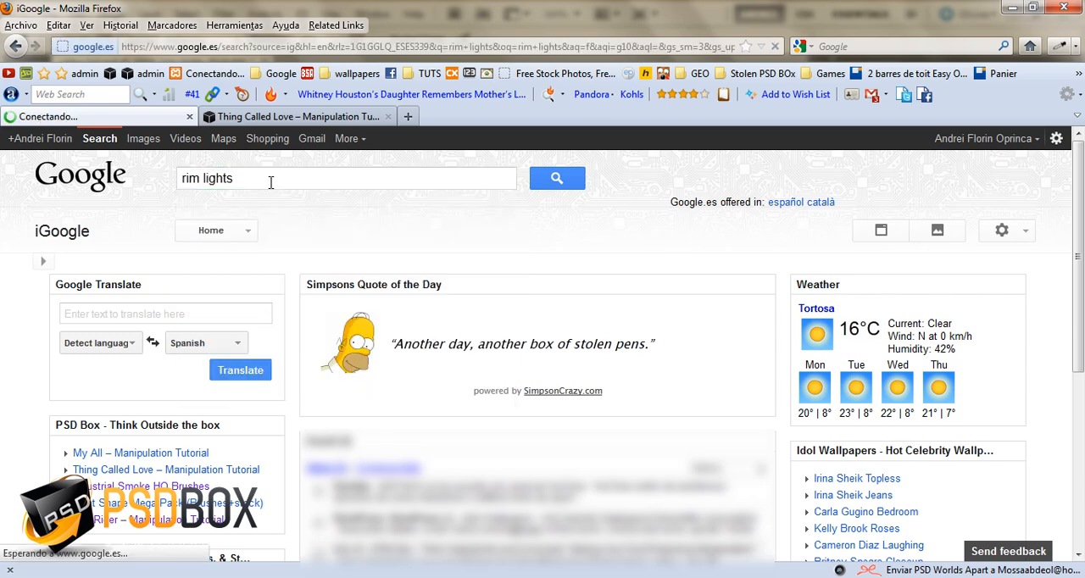
{"action": "left_click", "coordinate": [170, 139]}
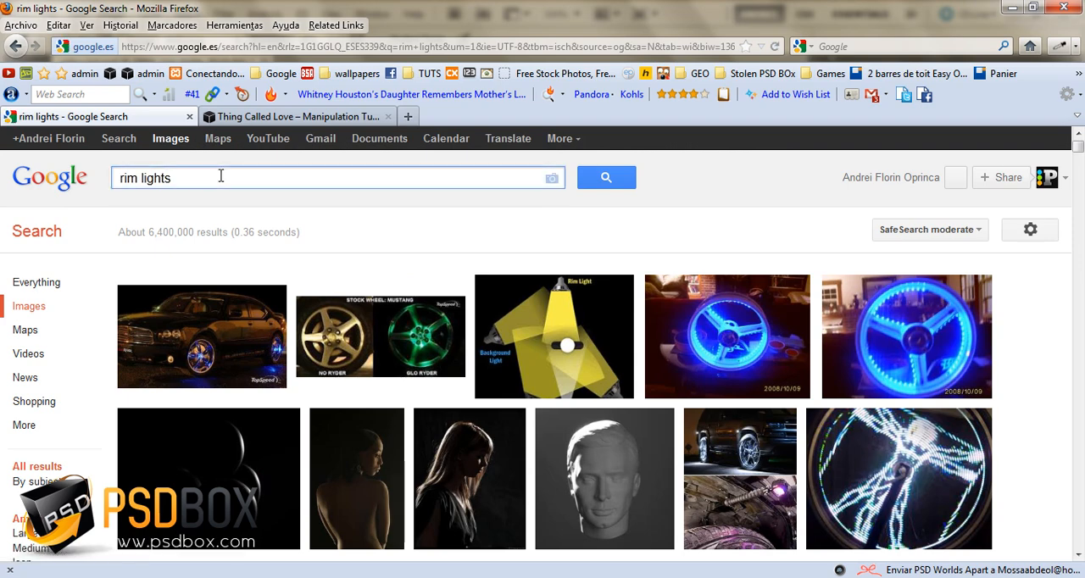
{"action": "scroll", "coordinate": [290, 375], "scroll_direction": "down", "scroll_amount": 3}
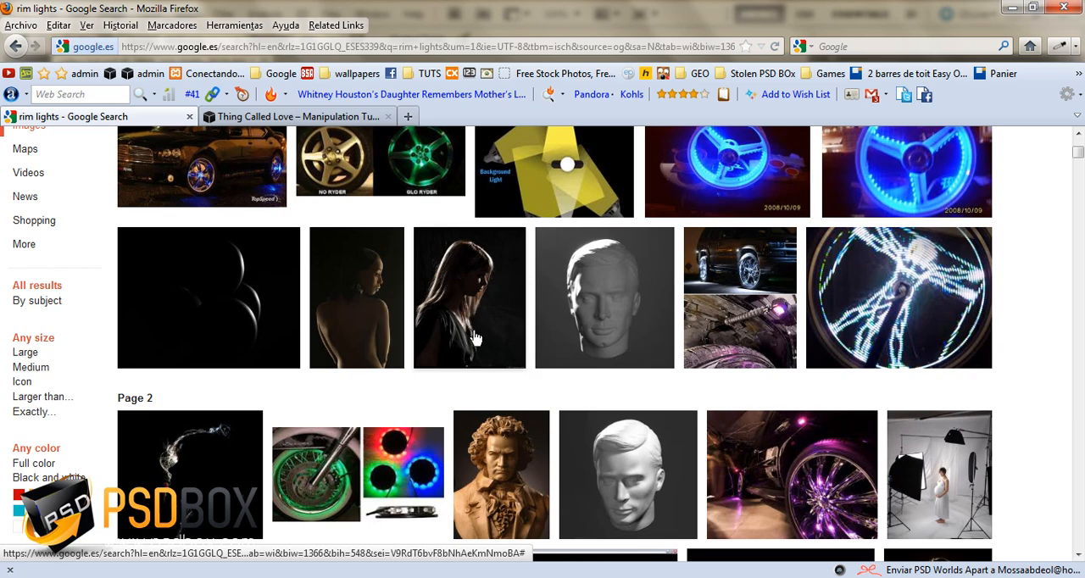
{"action": "scroll", "coordinate": [416, 412], "scroll_direction": "down", "scroll_amount": 4}
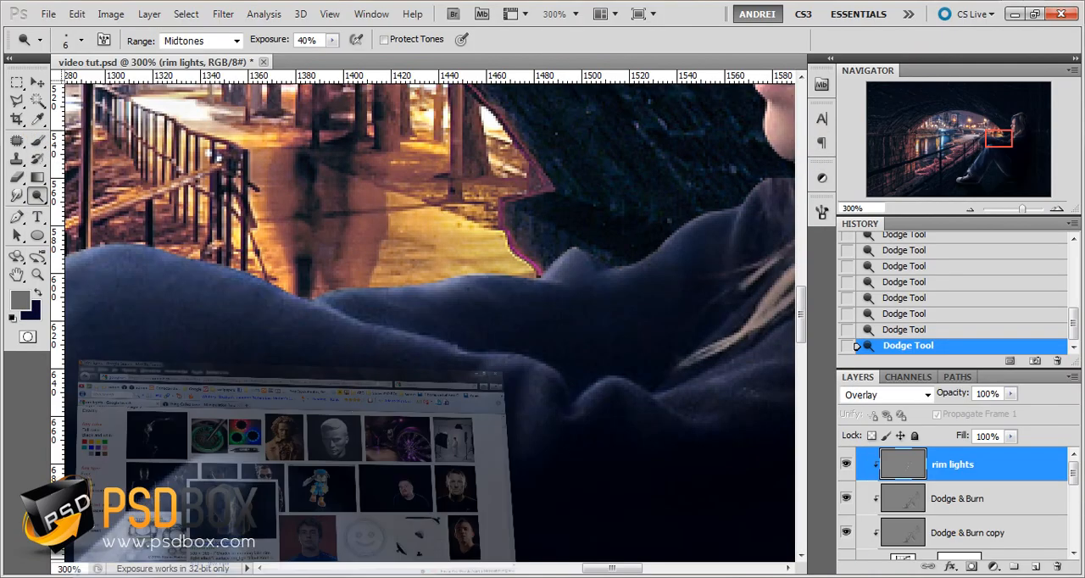
Return to Photoshop and continue dodging the rim light along the sleeve edge below the girl's chin
{"action": "left_click_drag", "start_coordinate": [691, 226], "coordinate": [617, 310]}
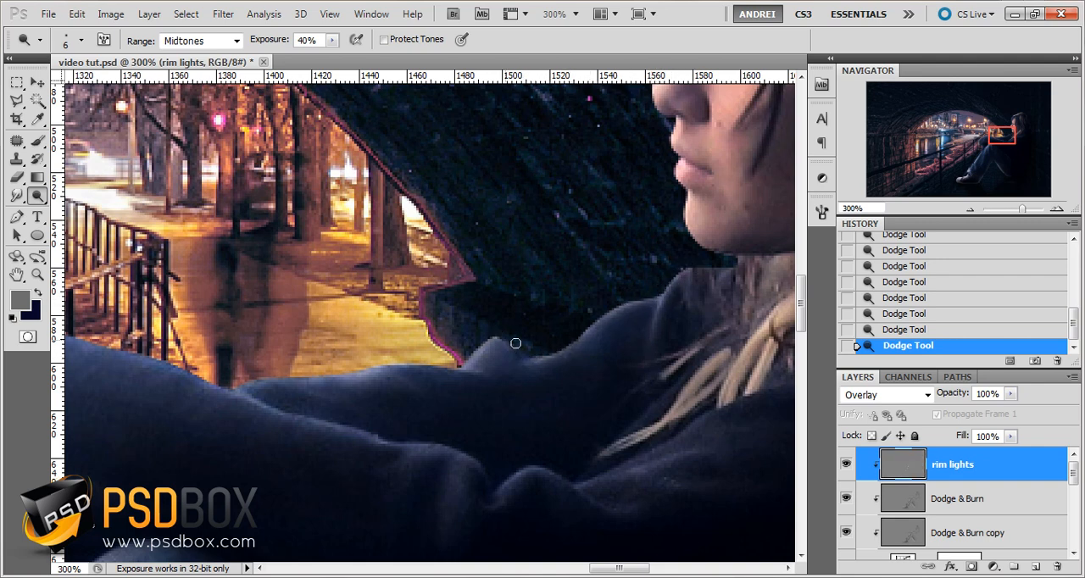
{"action": "left_click_drag", "start_coordinate": [481, 377], "coordinate": [465, 370]}
{"action": "left_click_drag", "start_coordinate": [658, 418], "coordinate": [534, 351]}
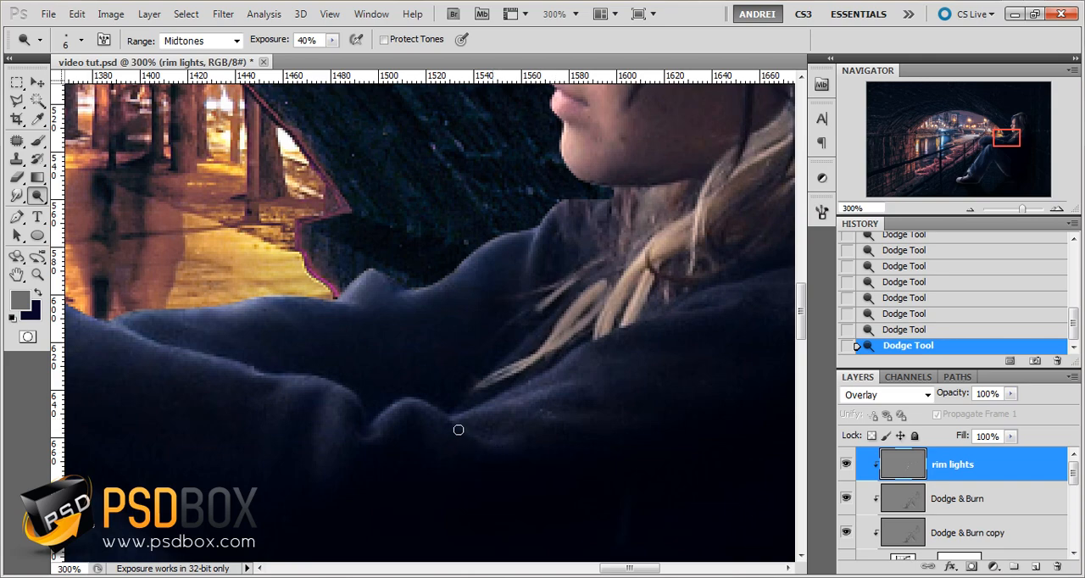
Dodge the rim light along the profile of the girl's face, from the nose down to the chin
{"action": "scroll", "coordinate": [593, 426], "scroll_direction": "down", "scroll_amount": 5}
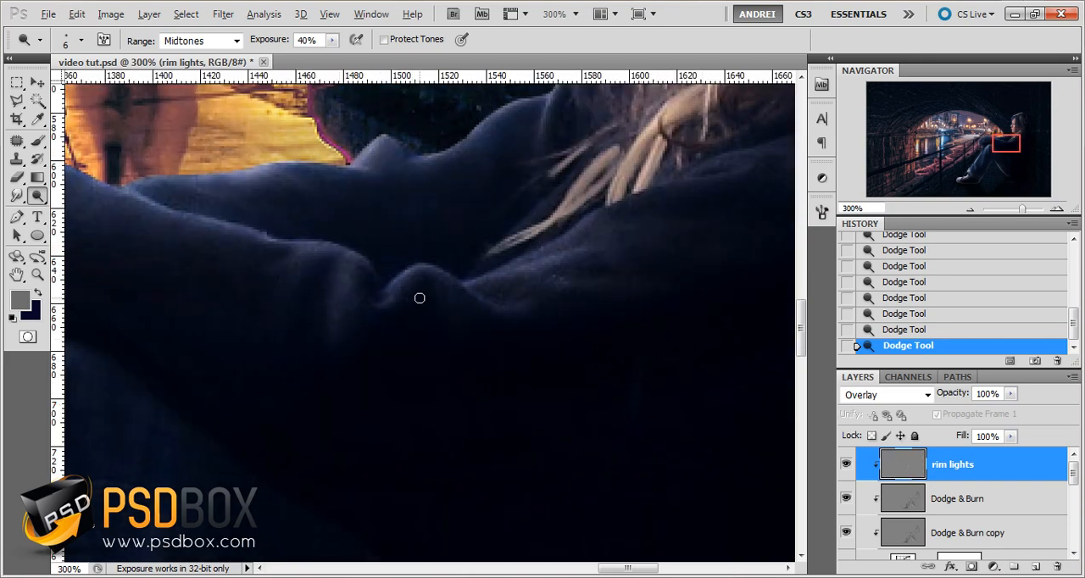
{"action": "key", "text": "ctrl+minus"}
{"action": "left_click_drag", "start_coordinate": [594, 254], "coordinate": [472, 395]}
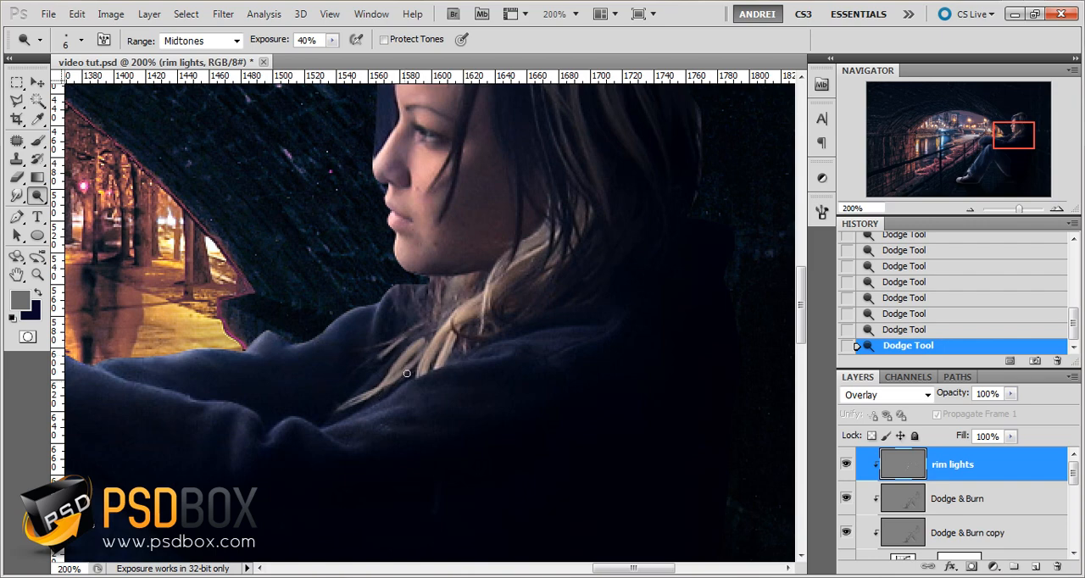
{"action": "left_click_drag", "start_coordinate": [466, 218], "coordinate": [465, 386]}
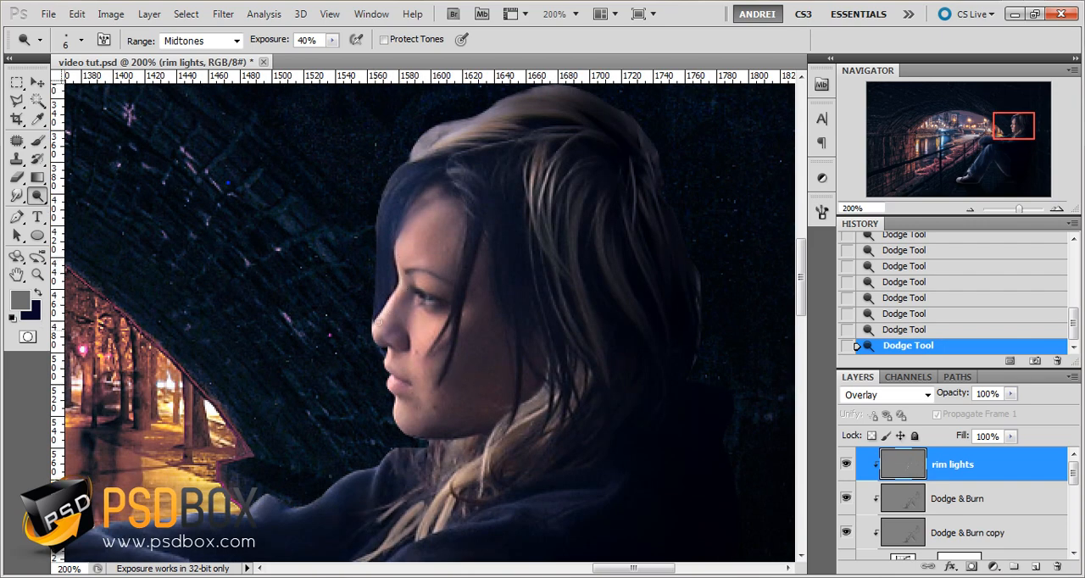
{"action": "scroll", "coordinate": [383, 360], "scroll_direction": "up", "scroll_amount": 2}
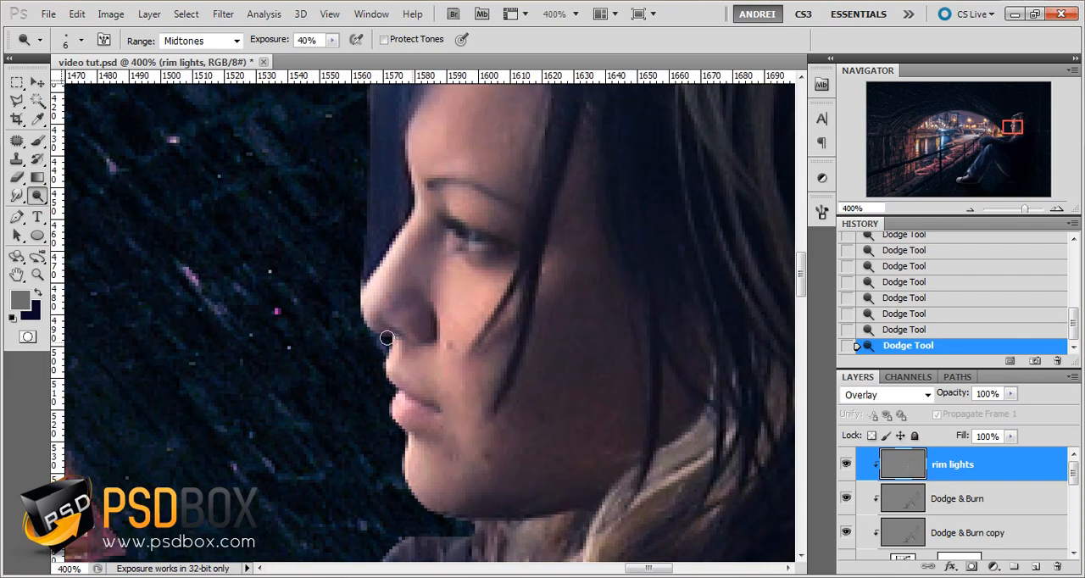
{"action": "mouse_move", "coordinate": [361, 319]}
{"action": "left_mouse_down"}
{"action": "mouse_move", "coordinate": [390, 363]}
{"action": "mouse_move", "coordinate": [403, 475]}
{"action": "mouse_move", "coordinate": [436, 503]}
{"action": "mouse_move", "coordinate": [412, 481]}
{"action": "mouse_move", "coordinate": [393, 377]}
{"action": "mouse_move", "coordinate": [392, 547]}
{"action": "left_mouse_up"}
{"action": "scroll", "coordinate": [409, 219], "scroll_direction": "down", "scroll_amount": 1}
{"action": "left_click_drag", "start_coordinate": [436, 319], "coordinate": [415, 403]}
{"action": "mouse_move", "coordinate": [487, 303]}
{"action": "left_mouse_down"}
{"action": "mouse_move", "coordinate": [354, 350]}
{"action": "mouse_move", "coordinate": [382, 338]}
{"action": "mouse_move", "coordinate": [342, 399]}
{"action": "left_mouse_up"}
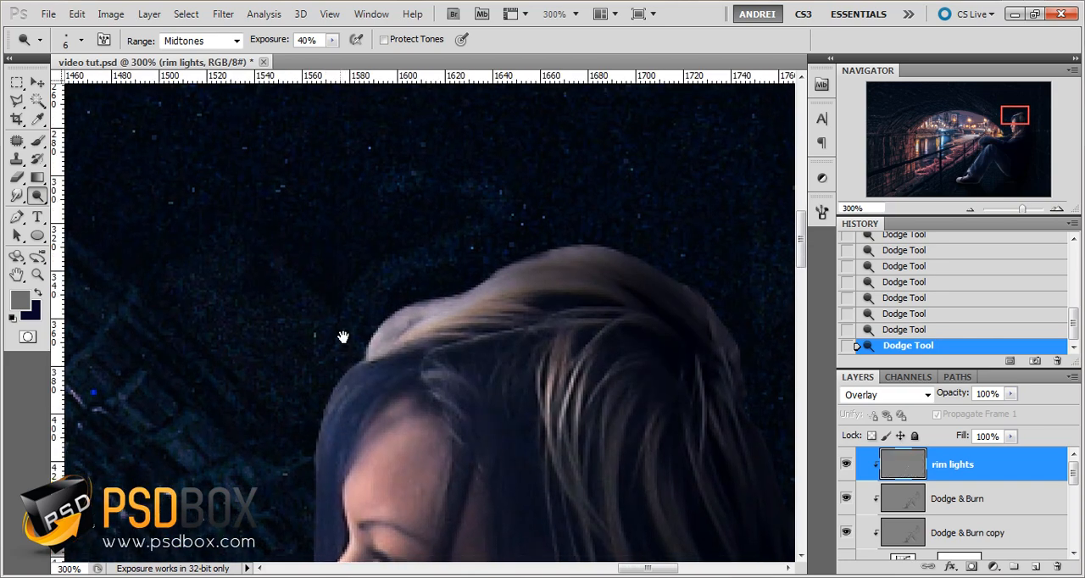
{"action": "scroll", "coordinate": [343, 306], "scroll_direction": "down", "scroll_amount": 3}
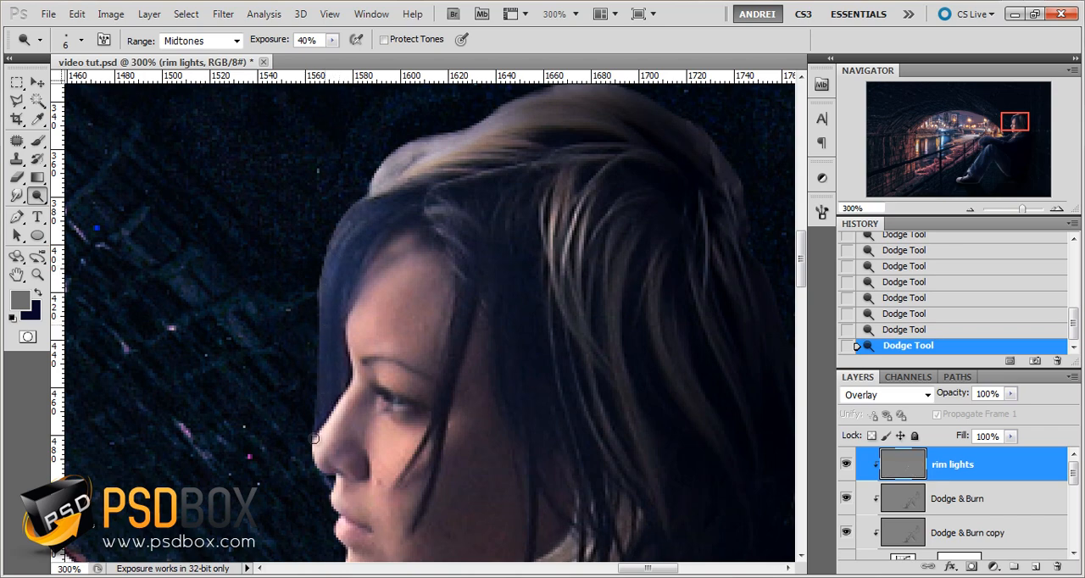
Dodge the back edge of the front leg beside the brick floor, from the crotch down to the trouser cuff and shoe heel
{"action": "key", "text": "ctrl+minus"}
{"action": "key", "text": "ctrl+minus"}
{"action": "left_click_drag", "start_coordinate": [382, 515], "coordinate": [605, 208]}
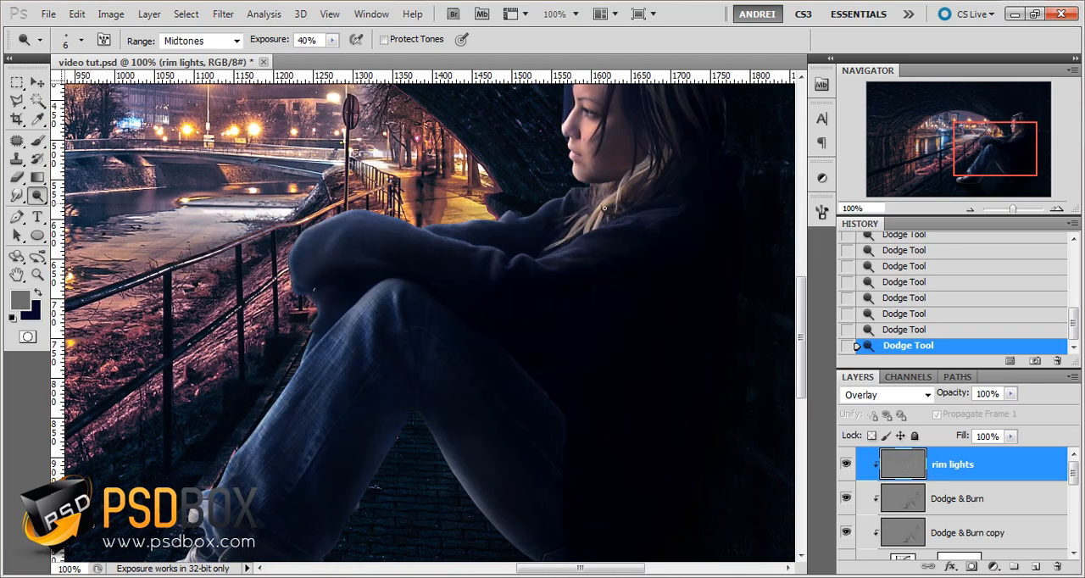
{"action": "key", "text": "ctrl+plus"}
{"action": "key", "text": "ctrl+plus"}
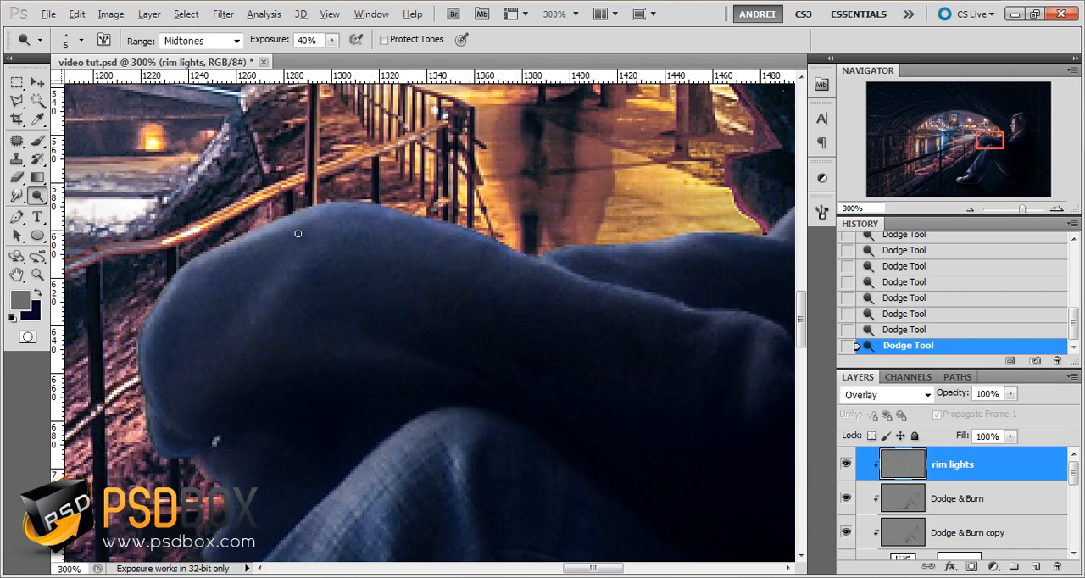
{"action": "key", "text": "ctrl+minus"}
{"action": "key", "text": "ctrl+minus"}
{"action": "key", "text": "ctrl+minus"}
{"action": "key", "text": "ctrl+minus"}
{"action": "scroll", "coordinate": [279, 423], "scroll_direction": "up", "scroll_amount": 2}
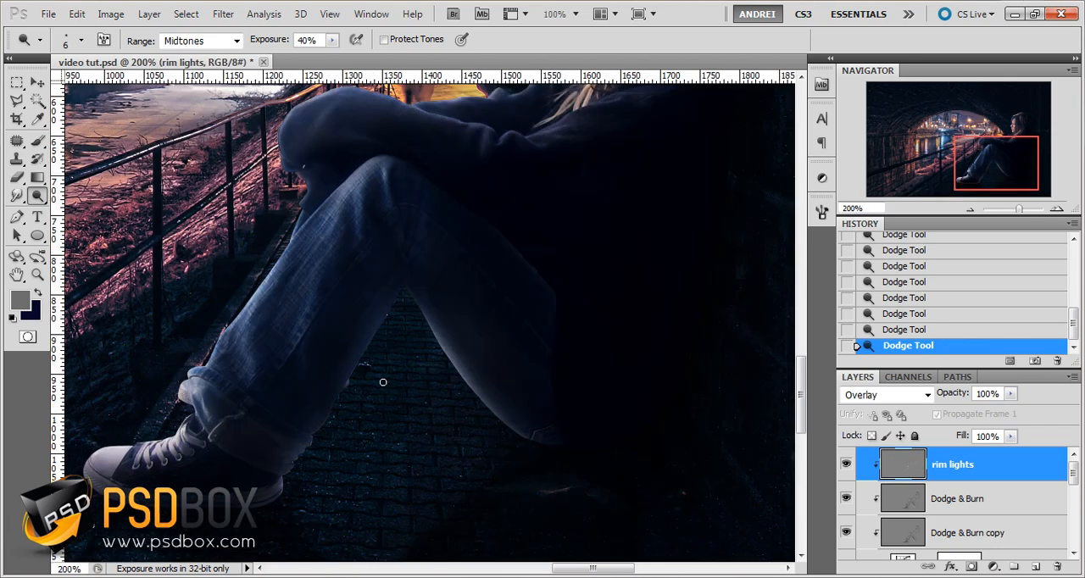
{"action": "scroll", "coordinate": [382, 380], "scroll_direction": "up", "scroll_amount": 2}
{"action": "left_click_drag", "start_coordinate": [493, 212], "coordinate": [491, 303]}
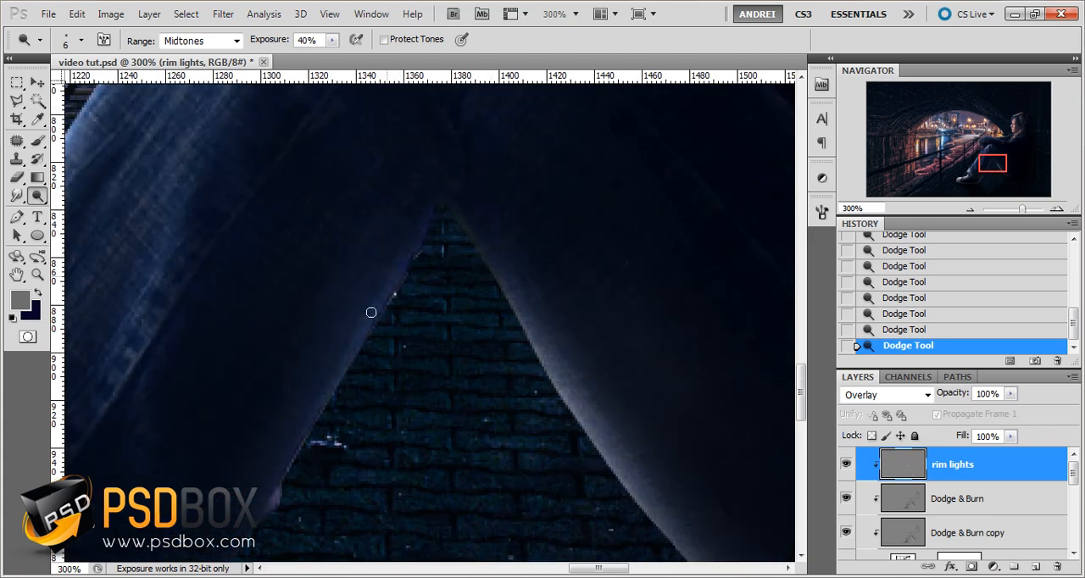
{"action": "left_click_drag", "start_coordinate": [402, 300], "coordinate": [419, 234]}
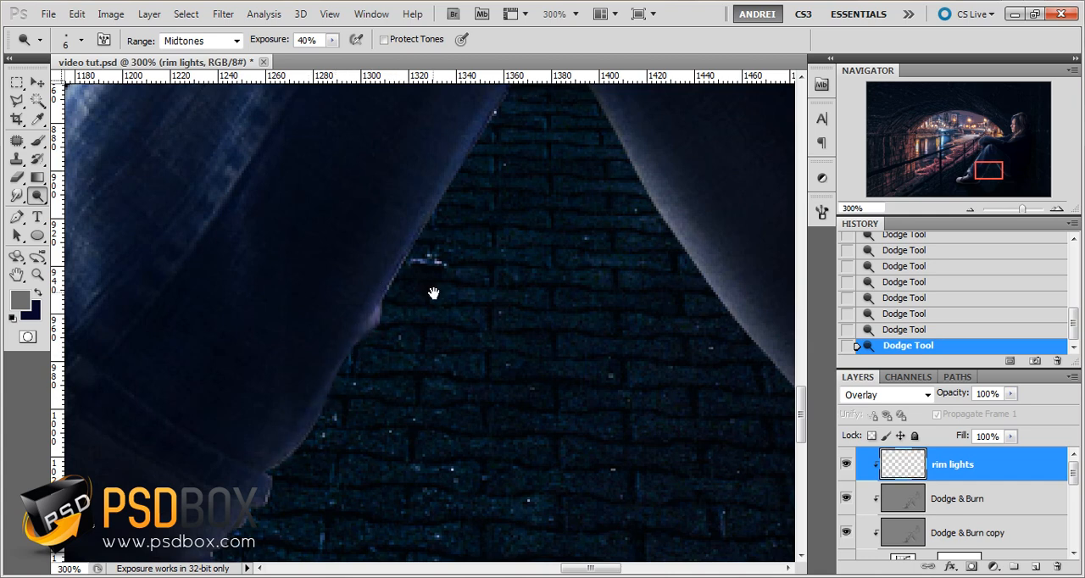
{"action": "left_click_drag", "start_coordinate": [356, 415], "coordinate": [498, 299]}
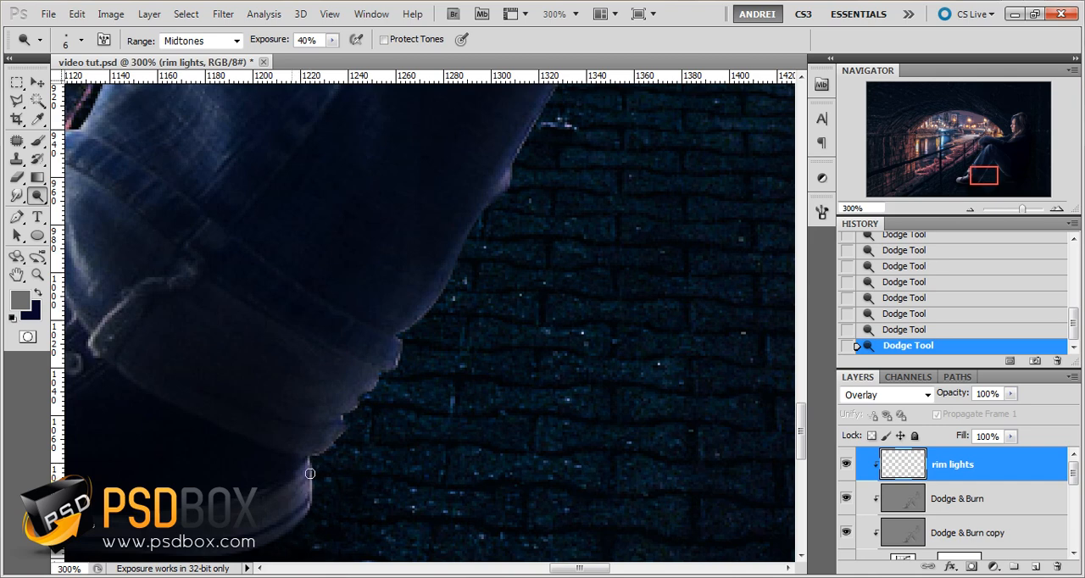
{"action": "mouse_move", "coordinate": [310, 474]}
{"action": "left_mouse_down"}
{"action": "mouse_move", "coordinate": [290, 524]}
{"action": "mouse_move", "coordinate": [309, 464]}
{"action": "mouse_move", "coordinate": [308, 480]}
{"action": "left_mouse_up"}
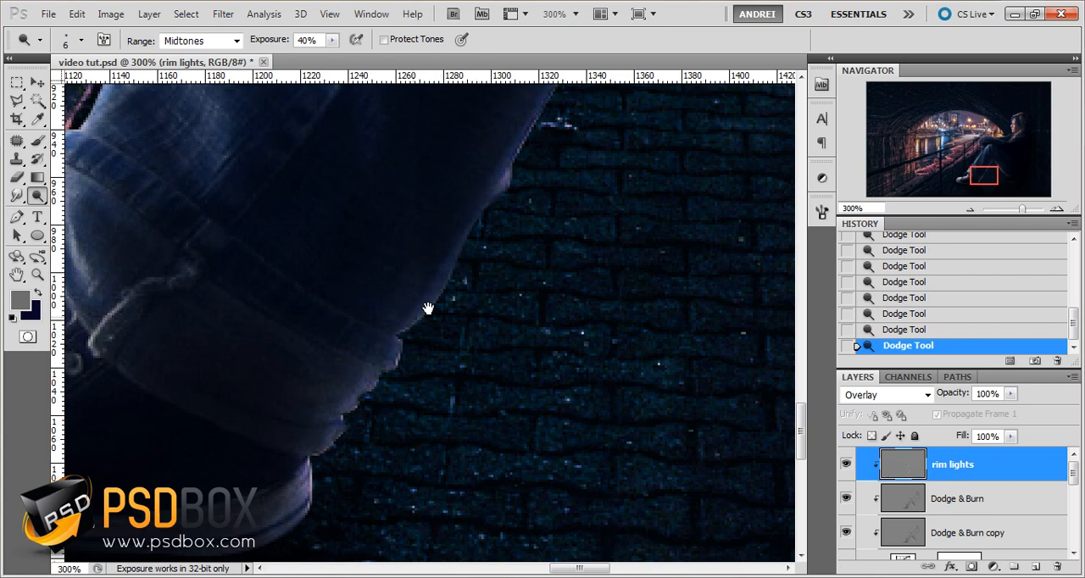
Set the dodge brush to 9 px and dodge along the curved underside of the other leg
{"action": "left_click_drag", "start_coordinate": [428, 307], "coordinate": [450, 399]}
{"action": "right_click", "coordinate": [475, 347]}
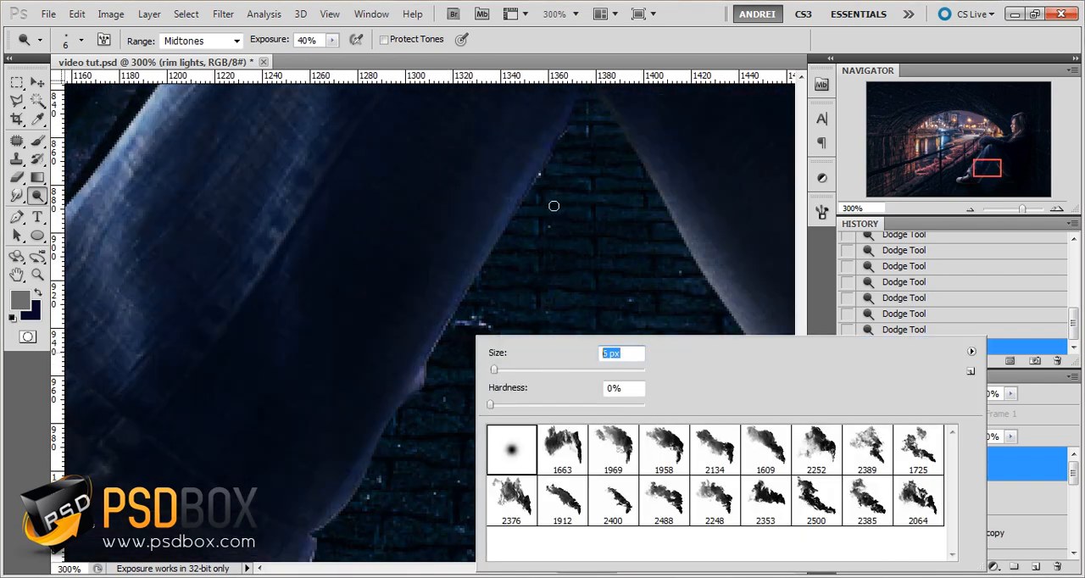
{"action": "type", "text": "9"}
{"action": "key", "text": "Return"}
{"action": "scroll", "coordinate": [411, 393], "scroll_direction": "down", "scroll_amount": 3}
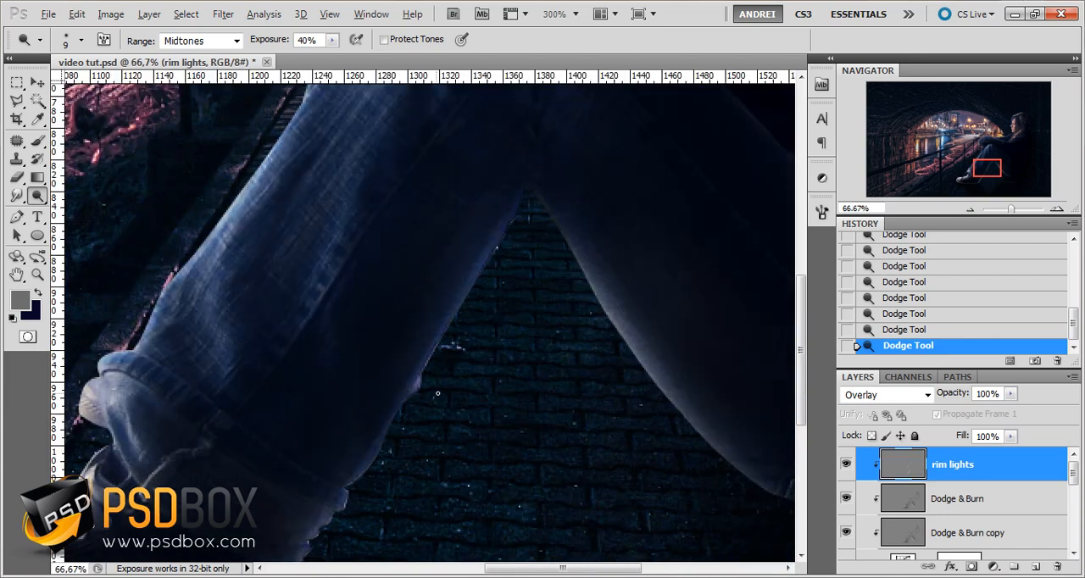
{"action": "scroll", "coordinate": [523, 403], "scroll_direction": "up", "scroll_amount": 2}
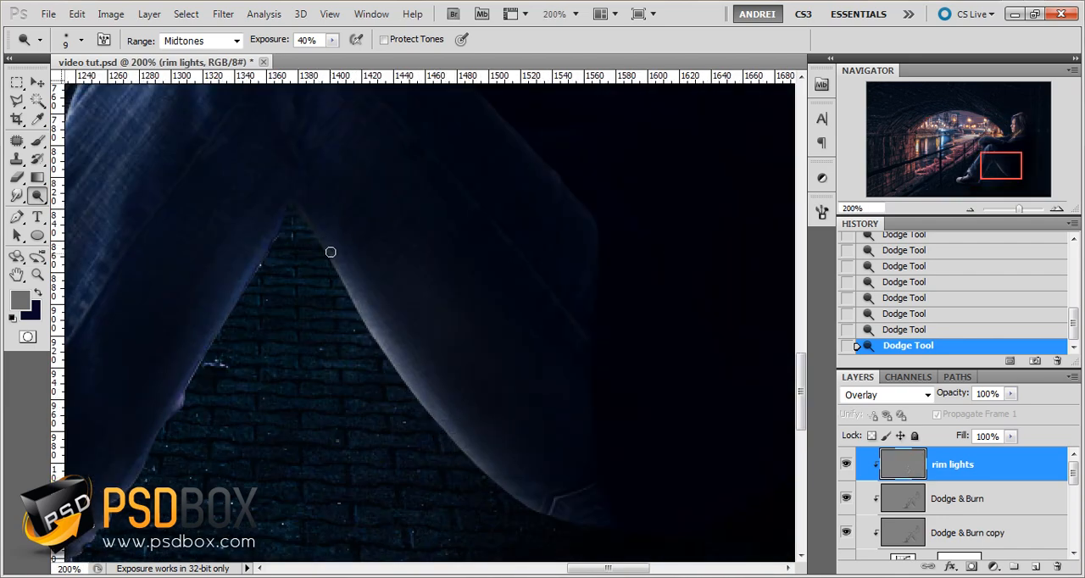
{"action": "mouse_move", "coordinate": [331, 251]}
{"action": "left_mouse_down"}
{"action": "mouse_move", "coordinate": [422, 412]}
{"action": "mouse_move", "coordinate": [506, 495]}
{"action": "left_mouse_up"}
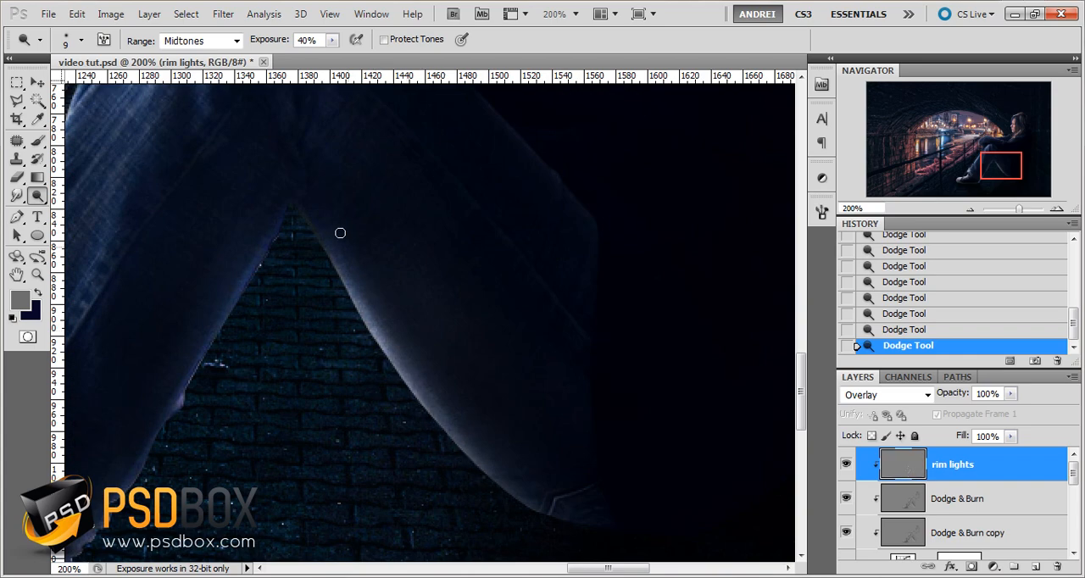
With a 6 px brush, dodge the front edge of the jeans below the knee, undoing the last strokes and repainting that edge
{"action": "scroll", "coordinate": [352, 290], "scroll_direction": "down", "scroll_amount": 3}
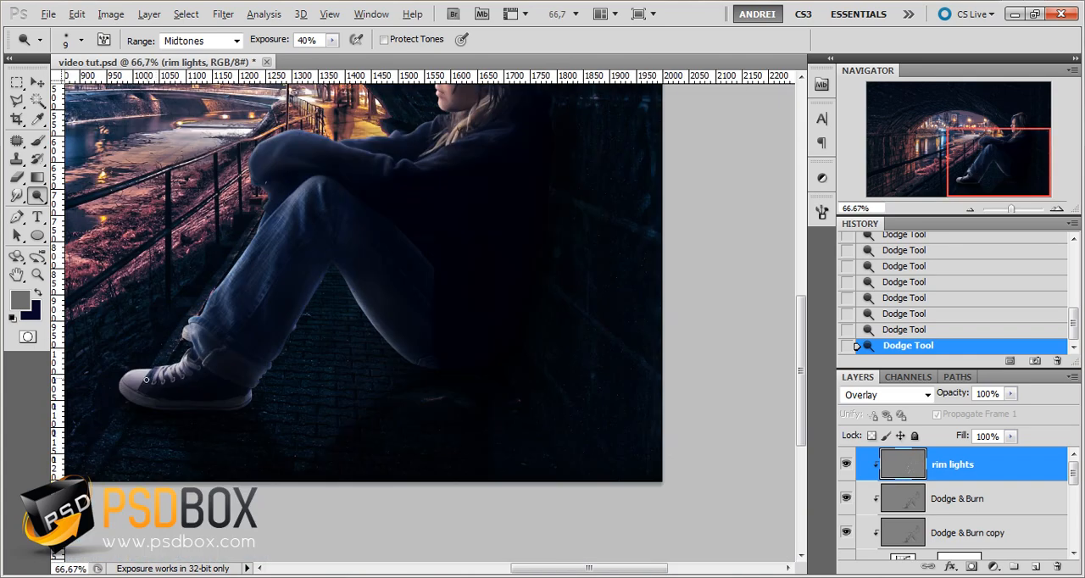
{"action": "scroll", "coordinate": [282, 387], "scroll_direction": "up", "scroll_amount": 1}
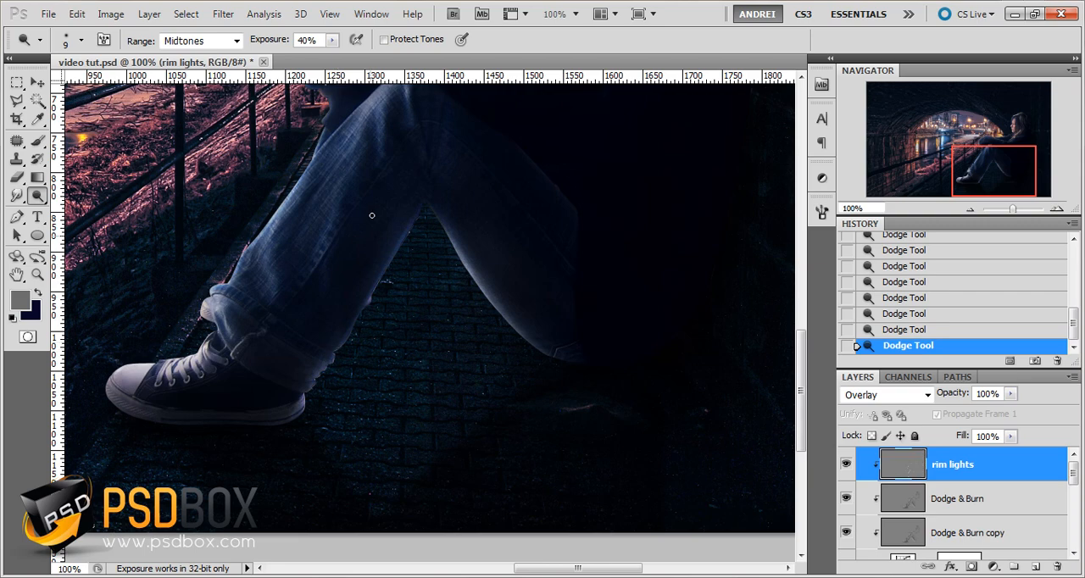
{"action": "scroll", "coordinate": [385, 229], "scroll_direction": "down", "scroll_amount": 1}
{"action": "scroll", "coordinate": [388, 265], "scroll_direction": "up", "scroll_amount": 2}
{"action": "scroll", "coordinate": [387, 265], "scroll_direction": "up", "scroll_amount": 1}
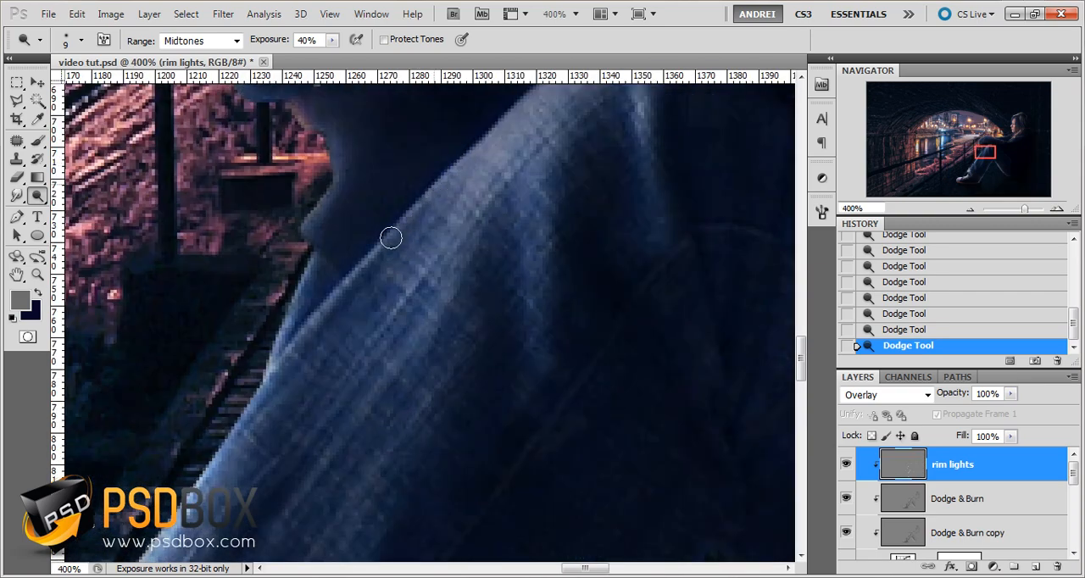
{"action": "right_click", "coordinate": [491, 206]}
{"action": "left_click_drag", "start_coordinate": [509, 236], "coordinate": [507, 236]}
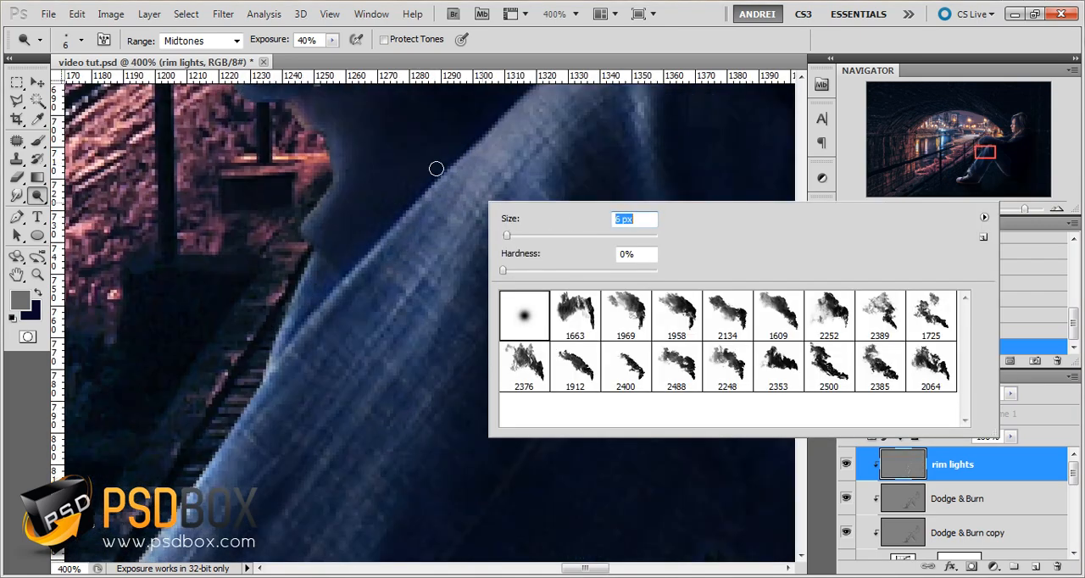
{"action": "mouse_move", "coordinate": [473, 152]}
{"action": "left_mouse_down"}
{"action": "mouse_move", "coordinate": [454, 180]}
{"action": "mouse_move", "coordinate": [466, 163]}
{"action": "left_mouse_up"}
{"action": "key", "text": "ctrl+alt+z"}
{"action": "key", "text": "ctrl+alt+z"}
{"action": "key", "text": "ctrl+alt+z"}
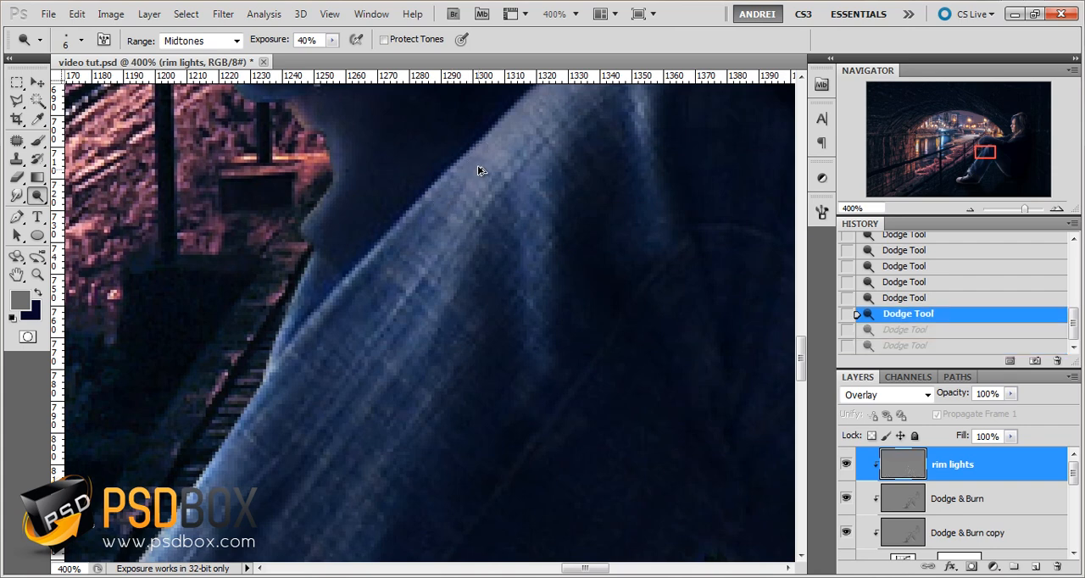
{"action": "mouse_move", "coordinate": [419, 214]}
{"action": "left_mouse_down"}
{"action": "mouse_move", "coordinate": [380, 233]}
{"action": "mouse_move", "coordinate": [412, 212]}
{"action": "mouse_move", "coordinate": [361, 264]}
{"action": "mouse_move", "coordinate": [434, 194]}
{"action": "mouse_move", "coordinate": [295, 323]}
{"action": "mouse_move", "coordinate": [408, 209]}
{"action": "mouse_move", "coordinate": [296, 342]}
{"action": "left_mouse_up"}
Set the dodge brush to 15 px and brighten the denim folds just below the top of the knee
{"action": "left_click_drag", "start_coordinate": [595, 126], "coordinate": [466, 309]}
{"action": "key", "text": "ctrl+minus"}
{"action": "key", "text": "ctrl+minus"}
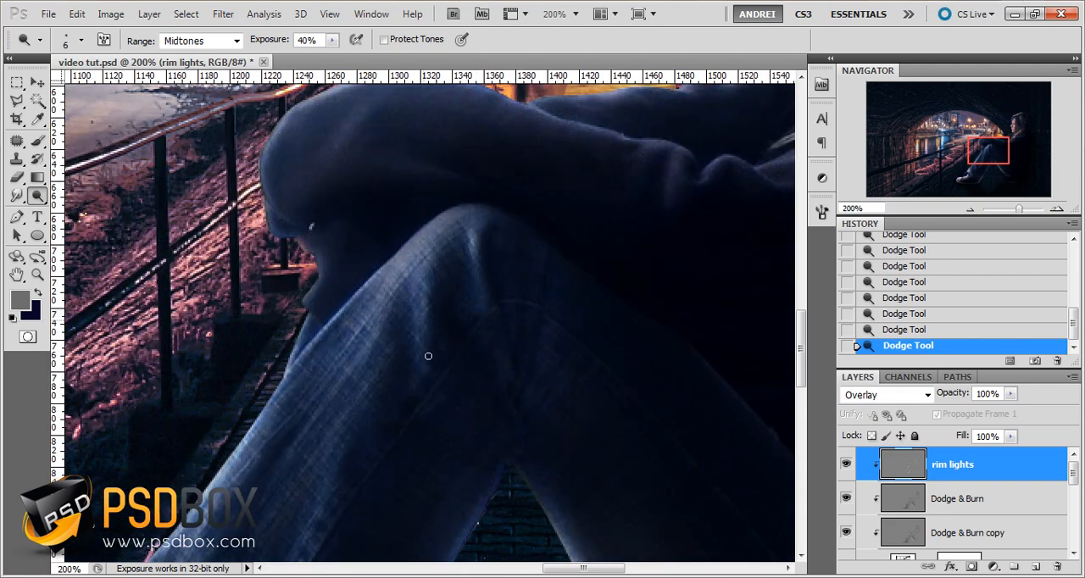
{"action": "right_click", "coordinate": [441, 337]}
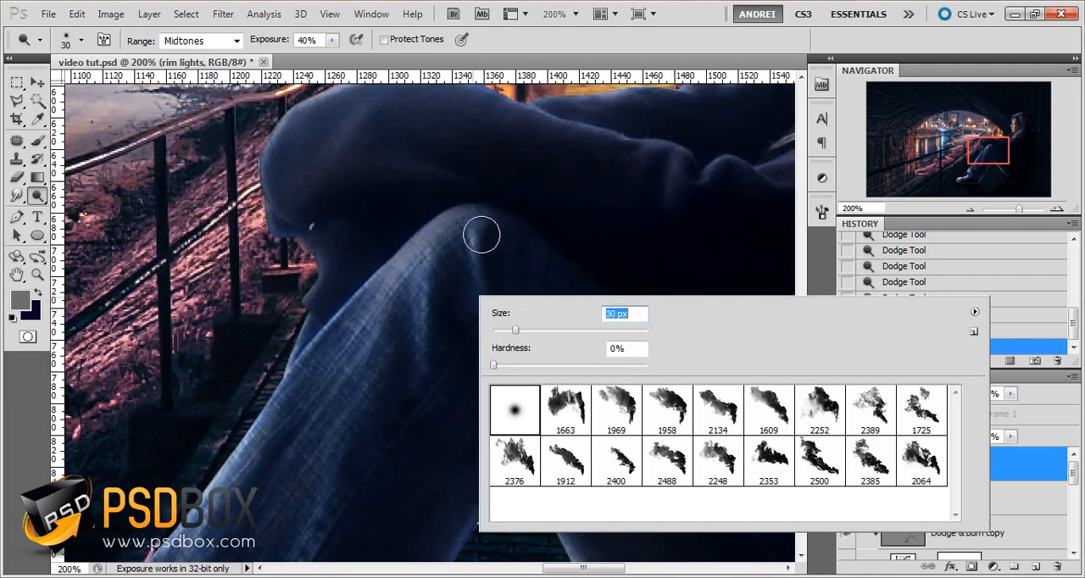
{"action": "left_click_drag", "start_coordinate": [511, 330], "coordinate": [504, 330]}
{"action": "left_click_drag", "start_coordinate": [472, 238], "coordinate": [468, 275]}
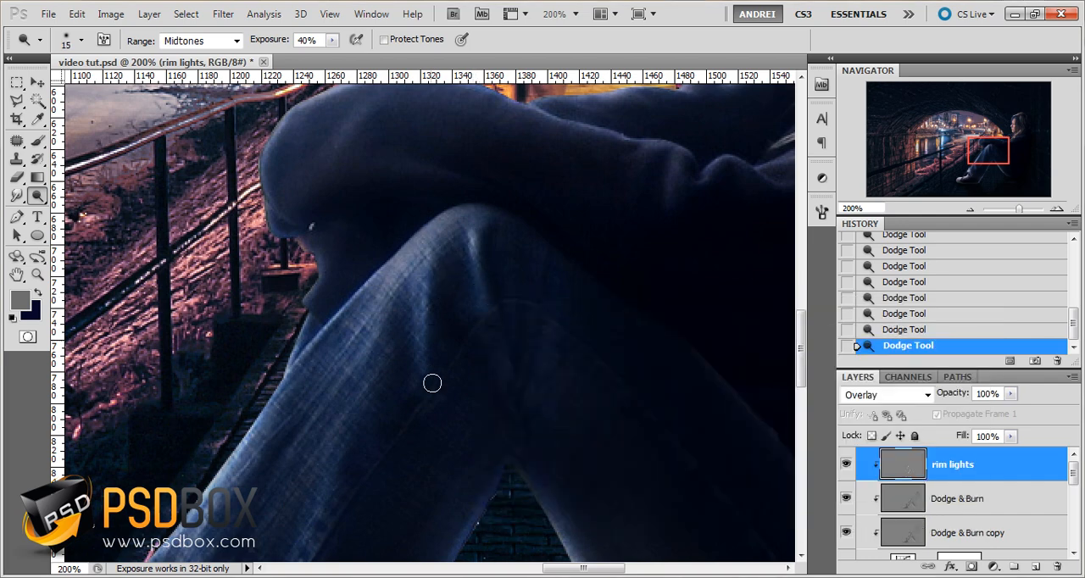
{"action": "left_click_drag", "start_coordinate": [542, 367], "coordinate": [574, 244]}
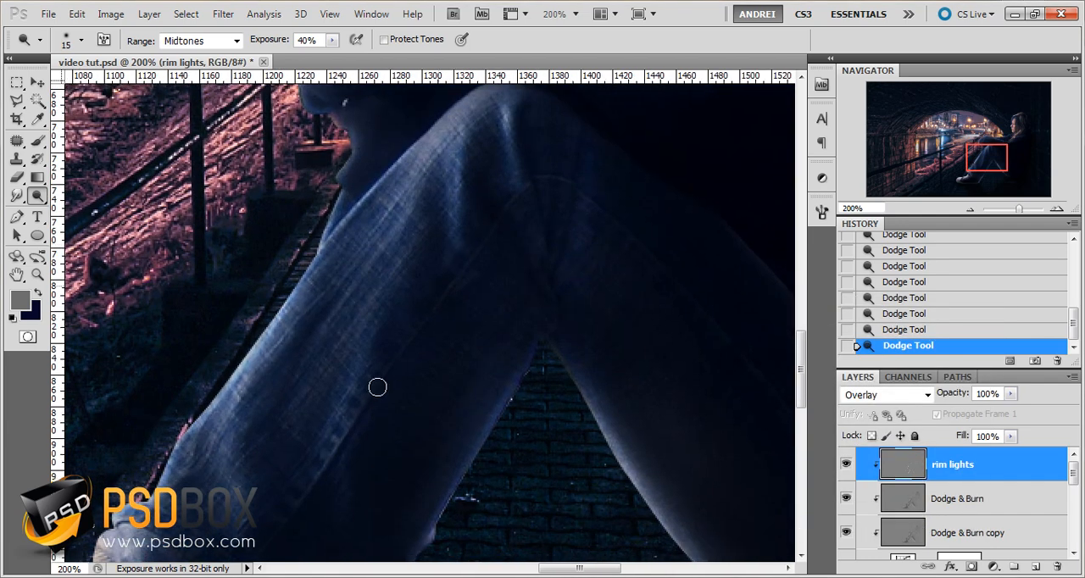
Set the dodge brush to 5 px and dodge the sleeve's rounded outer edge against the railing, continuing down toward the knee
{"action": "left_click_drag", "start_coordinate": [414, 227], "coordinate": [424, 424]}
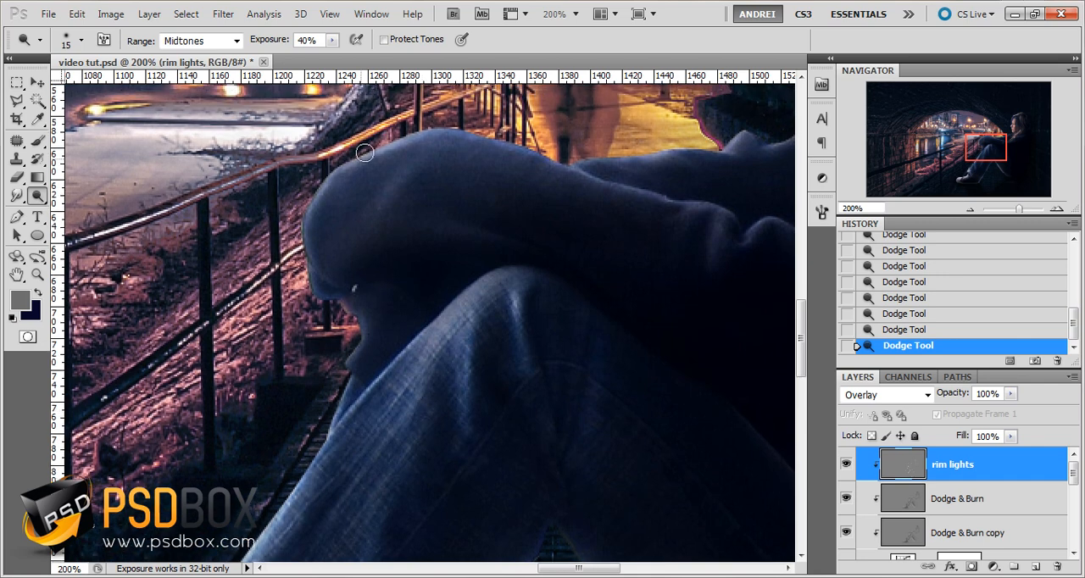
{"action": "right_click", "coordinate": [502, 192]}
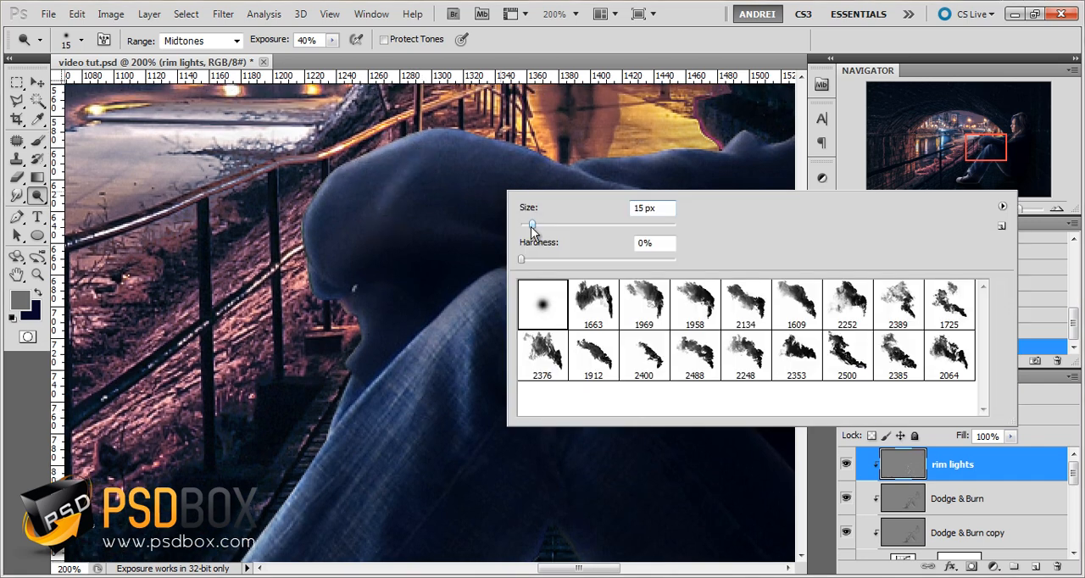
{"action": "left_click_drag", "start_coordinate": [529, 225], "coordinate": [525, 226]}
{"action": "key", "text": "Return"}
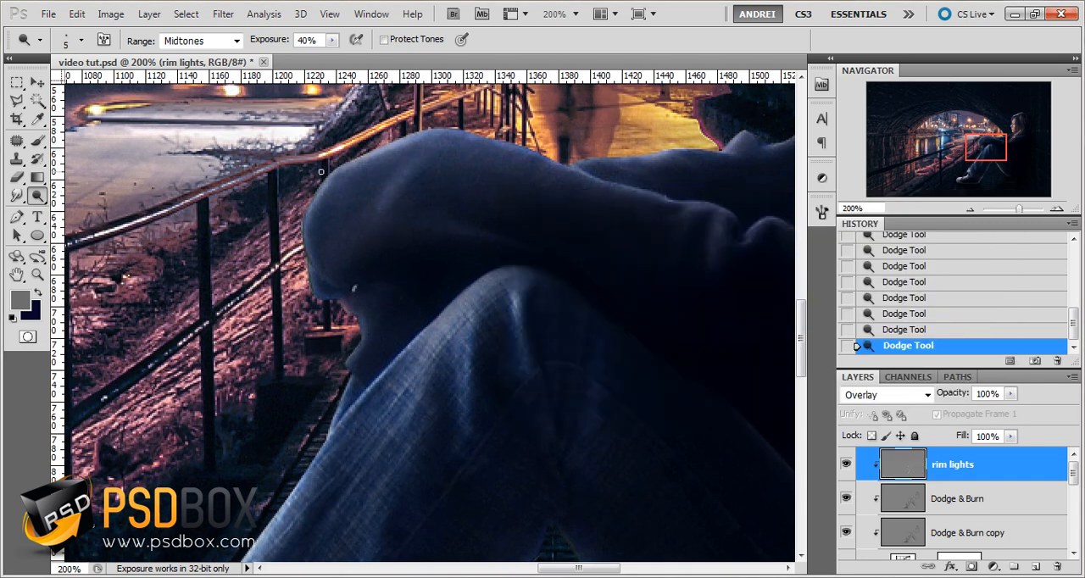
{"action": "left_click_drag", "start_coordinate": [324, 187], "coordinate": [308, 233]}
{"action": "left_click_drag", "start_coordinate": [304, 273], "coordinate": [304, 289]}
{"action": "left_click_drag", "start_coordinate": [361, 350], "coordinate": [345, 393]}
Dodge the upper edge of the far sleeve against the lit path and the folds of the near sleeve
{"action": "left_click_drag", "start_coordinate": [731, 264], "coordinate": [565, 387]}
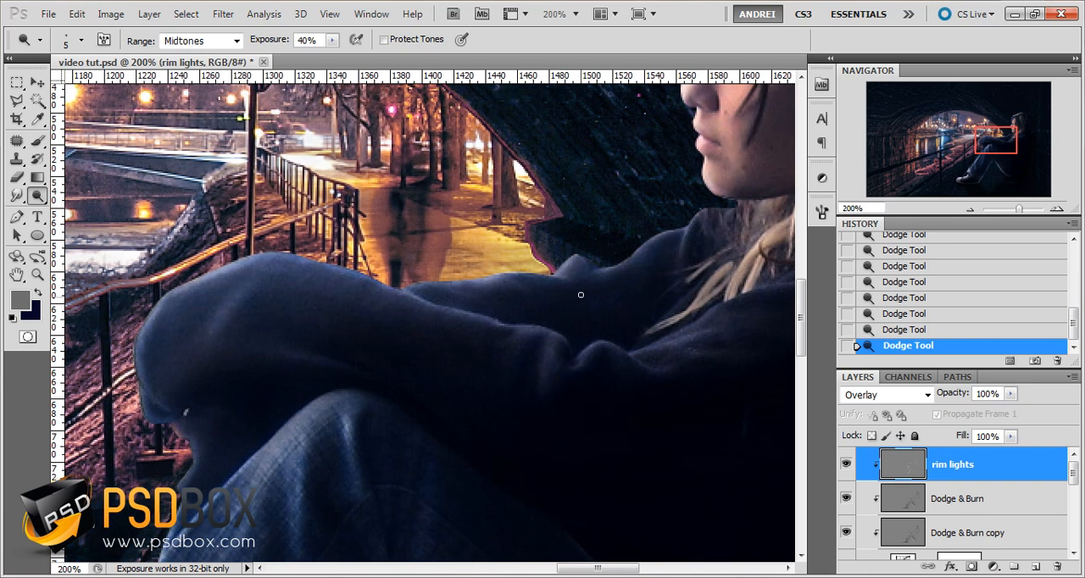
{"action": "mouse_move", "coordinate": [543, 274]}
{"action": "left_mouse_down"}
{"action": "mouse_move", "coordinate": [400, 295]}
{"action": "mouse_move", "coordinate": [369, 281]}
{"action": "left_mouse_up"}
{"action": "mouse_move", "coordinate": [635, 365]}
{"action": "left_mouse_down"}
{"action": "mouse_move", "coordinate": [594, 350]}
{"action": "mouse_move", "coordinate": [569, 368]}
{"action": "left_mouse_up"}
Toggle the rim lights layer's visibility to compare the image with and without it, and duplicate the layer directly below the original
{"action": "scroll", "coordinate": [426, 320], "scroll_direction": "down", "scroll_amount": 3}
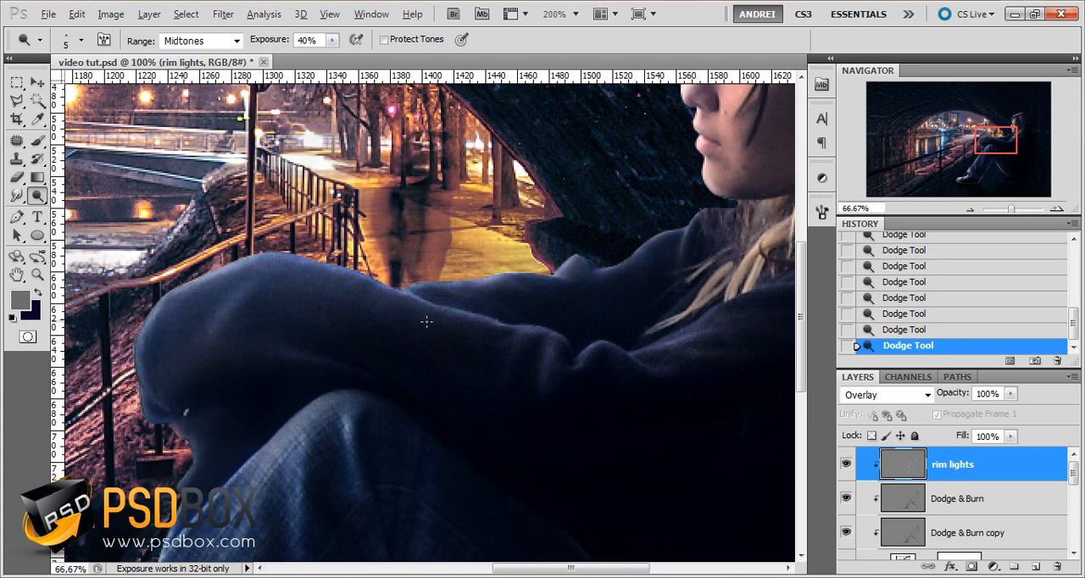
{"action": "left_click_drag", "start_coordinate": [432, 430], "coordinate": [423, 379]}
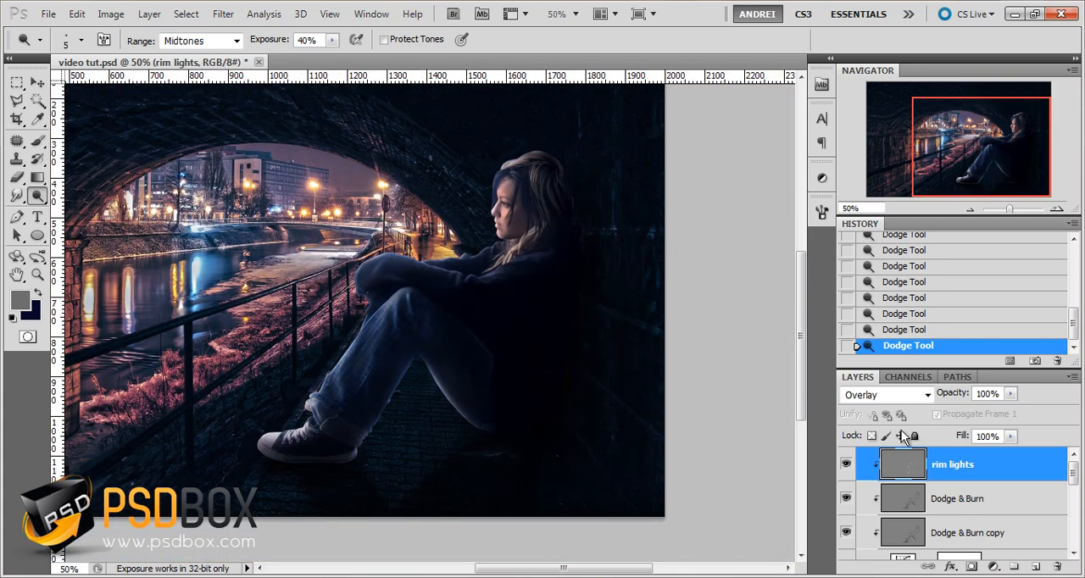
{"action": "left_click", "coordinate": [846, 464]}
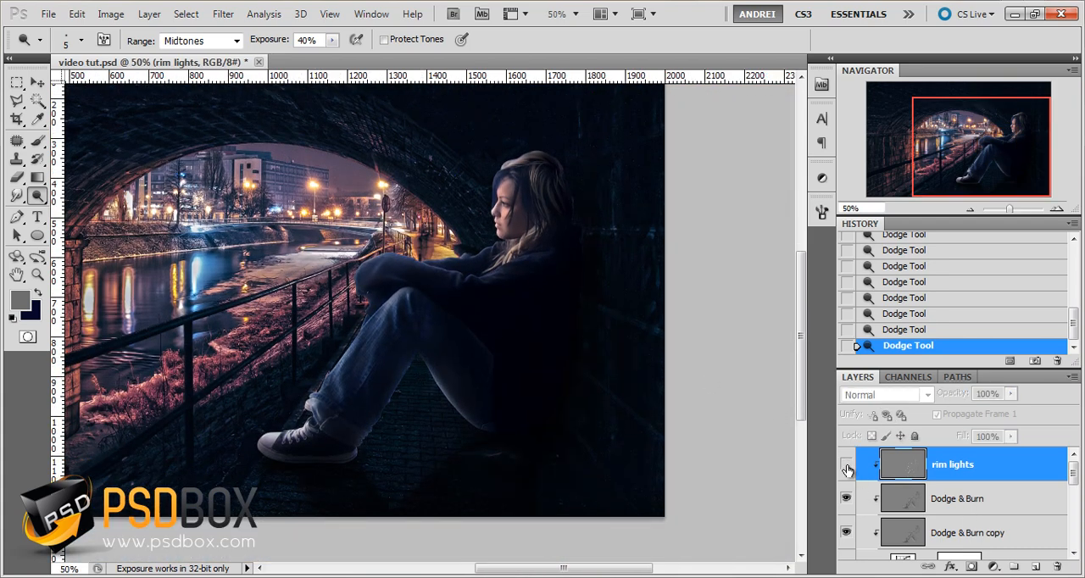
{"action": "left_click", "coordinate": [846, 466]}
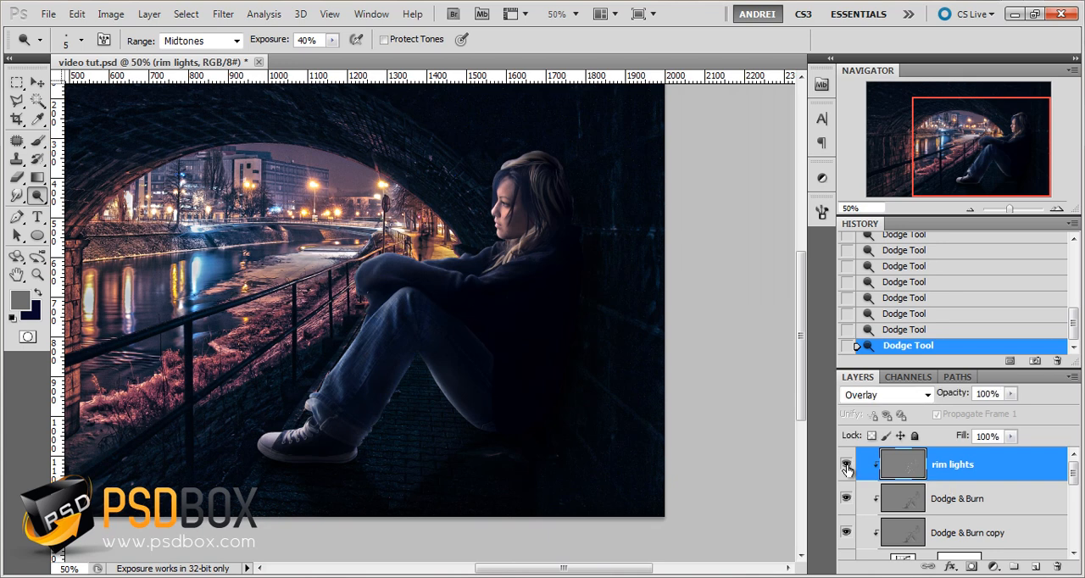
{"action": "left_click", "coordinate": [846, 466]}
{"action": "left_click", "coordinate": [846, 466]}
{"action": "left_click_drag", "start_coordinate": [1011, 477], "coordinate": [1013, 483]}
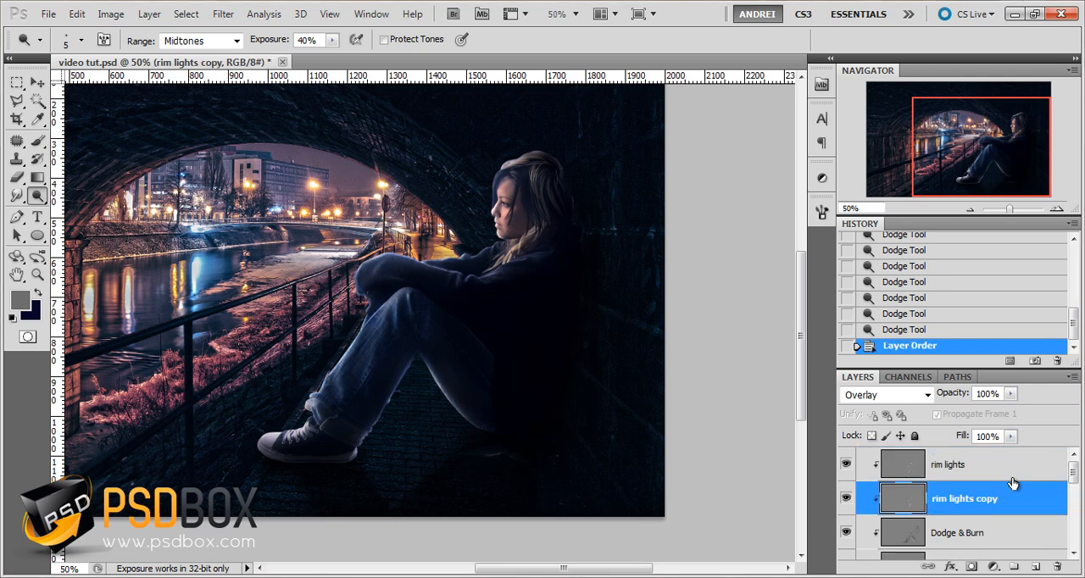
Lower the opacity of the duplicated rim lights layer to 75%
{"action": "left_click", "coordinate": [1009, 394]}
{"action": "left_click_drag", "start_coordinate": [999, 412], "coordinate": [990, 410]}
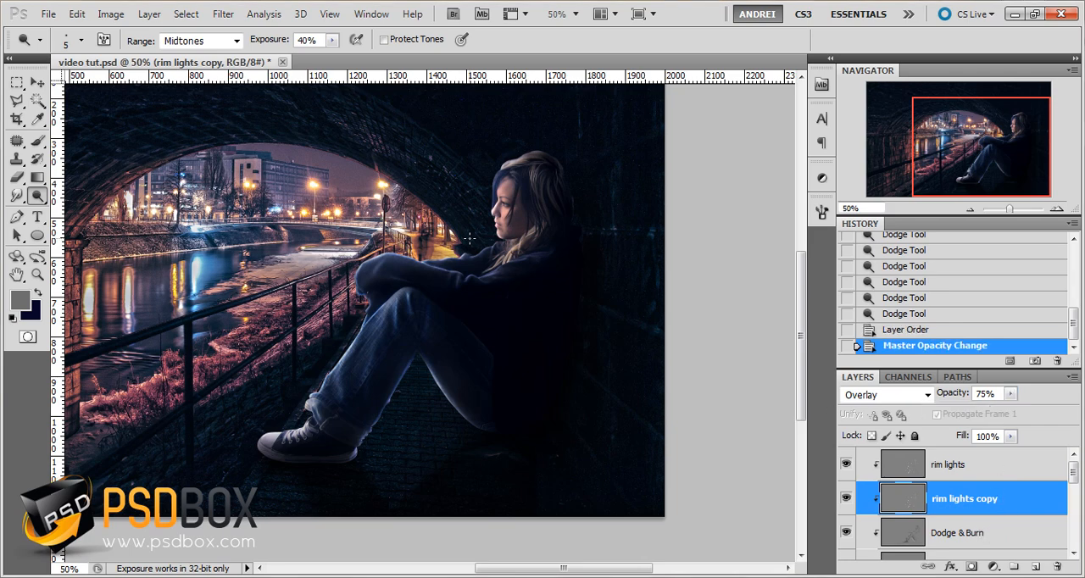
{"action": "left_click_drag", "start_coordinate": [361, 234], "coordinate": [431, 339]}
{"action": "scroll", "coordinate": [585, 347], "scroll_direction": "up", "scroll_amount": 3}
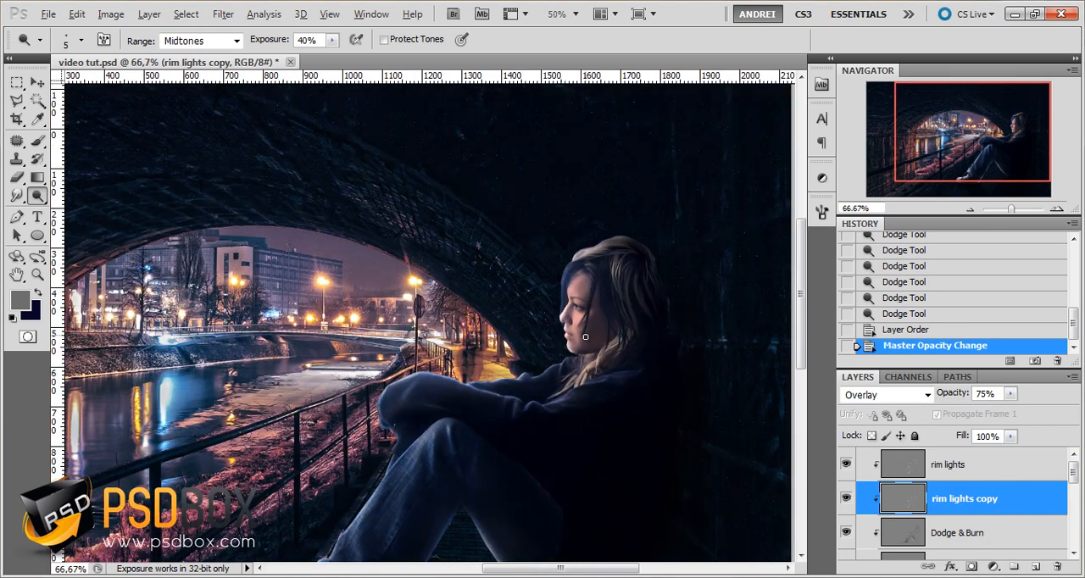
Set the Eraser to a 32 px brush and make the foreground color a slightly lighter neutral gray
{"action": "key", "text": "b"}
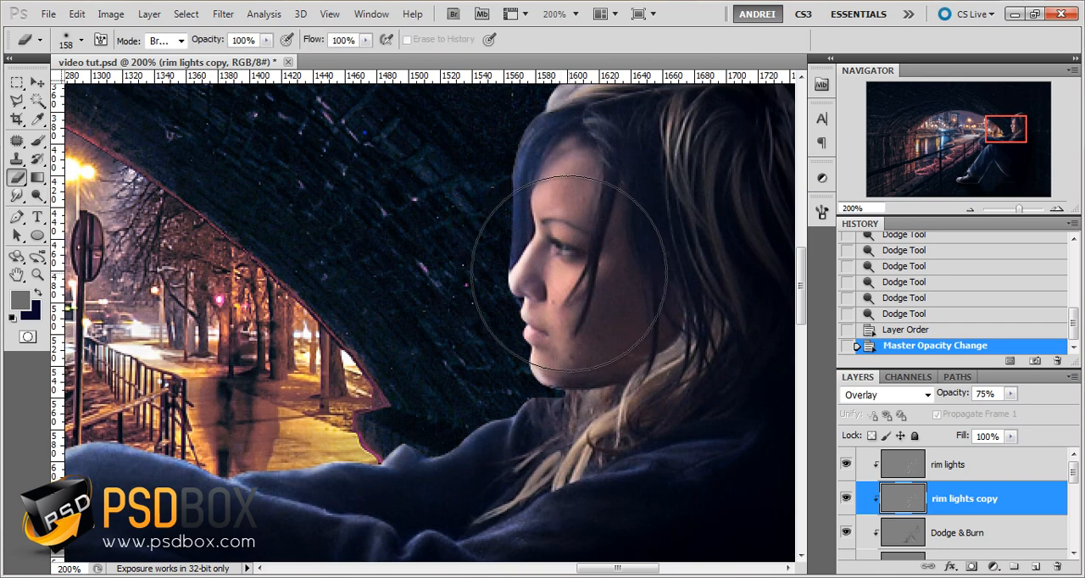
{"action": "right_click", "coordinate": [566, 274]}
{"action": "left_click_drag", "start_coordinate": [618, 307], "coordinate": [605, 306]}
{"action": "left_click", "coordinate": [21, 300]}
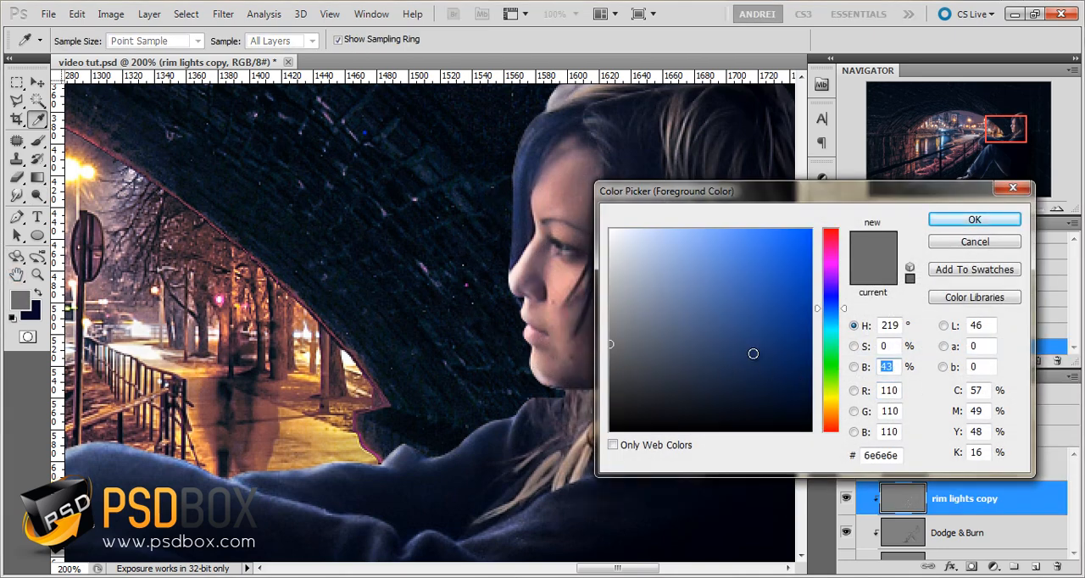
{"action": "key", "text": "Return"}
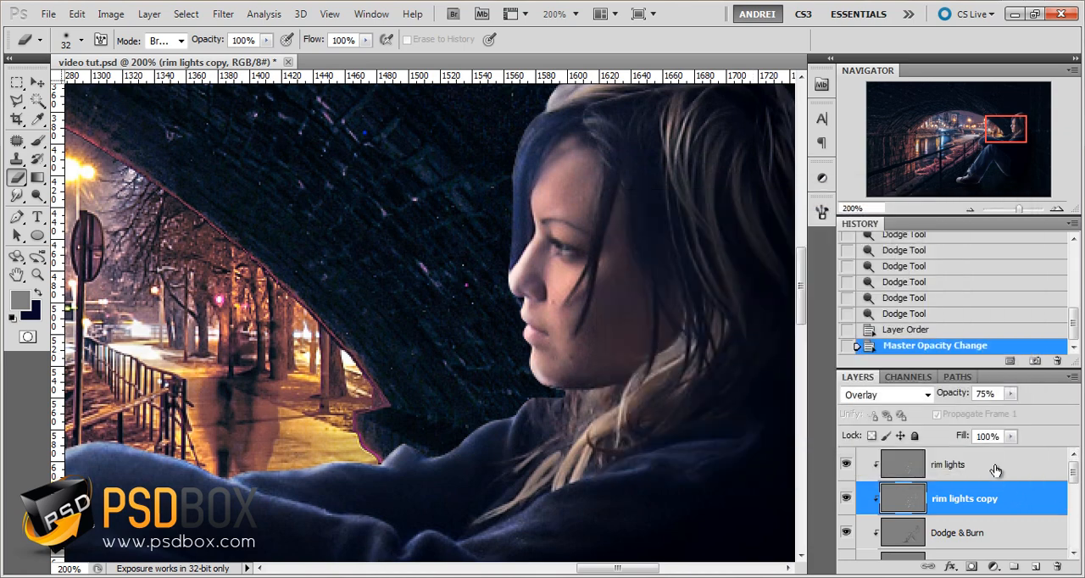
Erase the excess rim light around the girl's nose, lips and chin on the original rim lights layer
{"action": "left_click", "coordinate": [996, 471]}
{"action": "mouse_move", "coordinate": [527, 268]}
{"action": "left_mouse_down"}
{"action": "mouse_move", "coordinate": [524, 298]}
{"action": "mouse_move", "coordinate": [544, 315]}
{"action": "left_mouse_up"}
{"action": "left_click_drag", "start_coordinate": [546, 360], "coordinate": [549, 381]}
{"action": "left_click_drag", "start_coordinate": [547, 365], "coordinate": [547, 359]}
Toggle the rim lights layer's visibility to compare its effect on the face, and review the whole image
{"action": "left_click", "coordinate": [846, 465]}
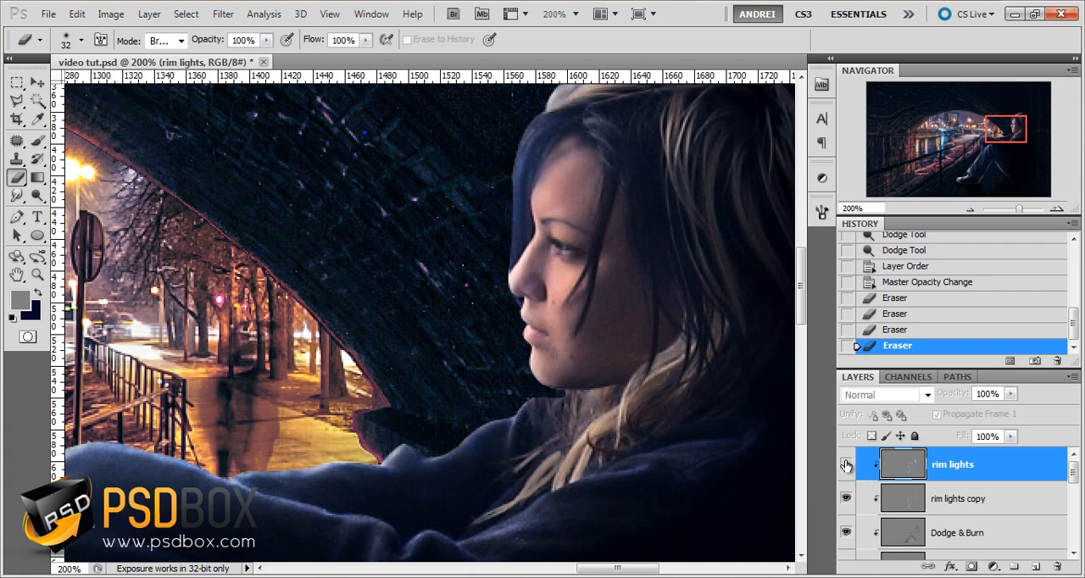
{"action": "left_click", "coordinate": [846, 465]}
{"action": "scroll", "coordinate": [626, 361], "scroll_direction": "down", "scroll_amount": 2}
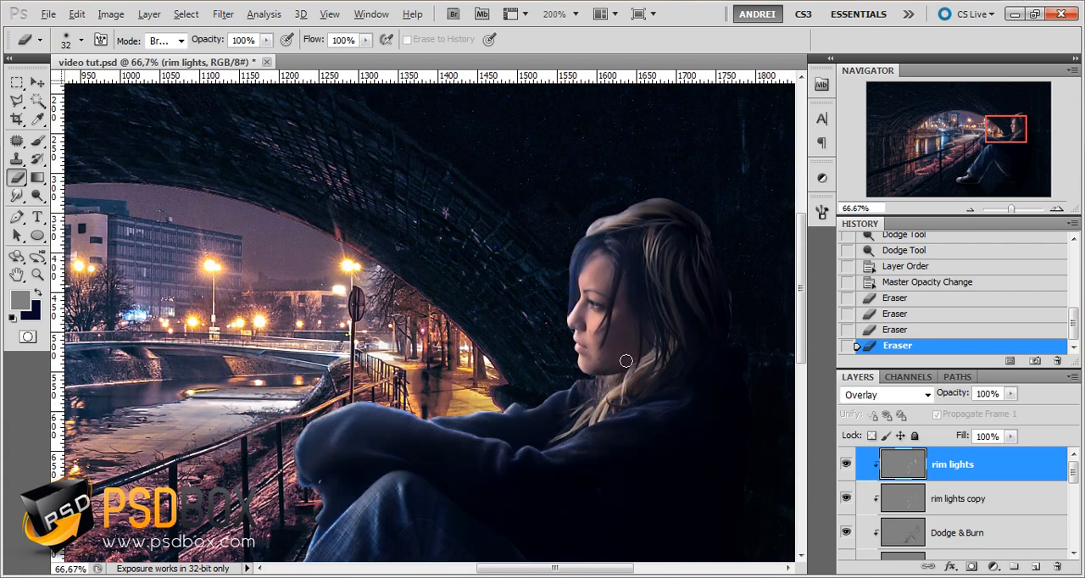
{"action": "scroll", "coordinate": [625, 361], "scroll_direction": "down", "scroll_amount": 2}
{"action": "scroll", "coordinate": [607, 374], "scroll_direction": "up", "scroll_amount": 1}
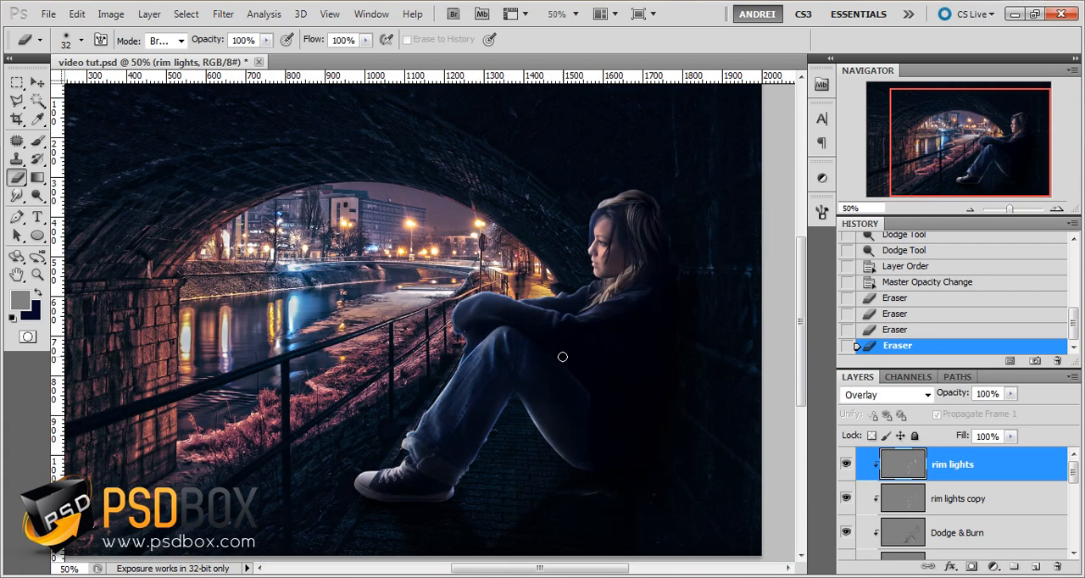
{"action": "scroll", "coordinate": [570, 355], "scroll_direction": "down", "scroll_amount": 1}
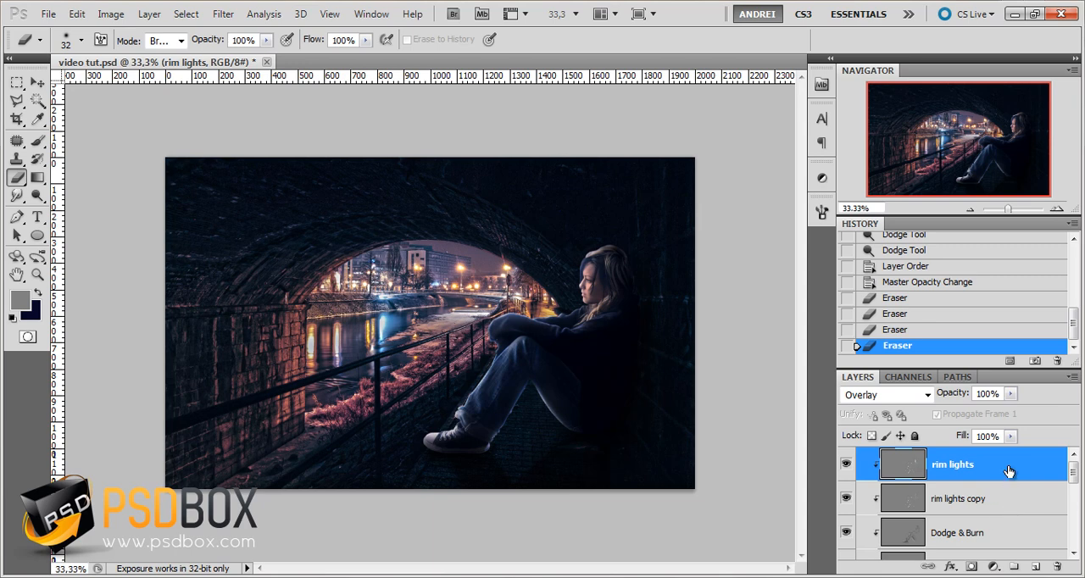
Add a gray-filled Overlay layer named Dodge & Burn on top and dodge the tunnel arch's stonework with a 93 px brush
{"action": "key", "text": "F2"}
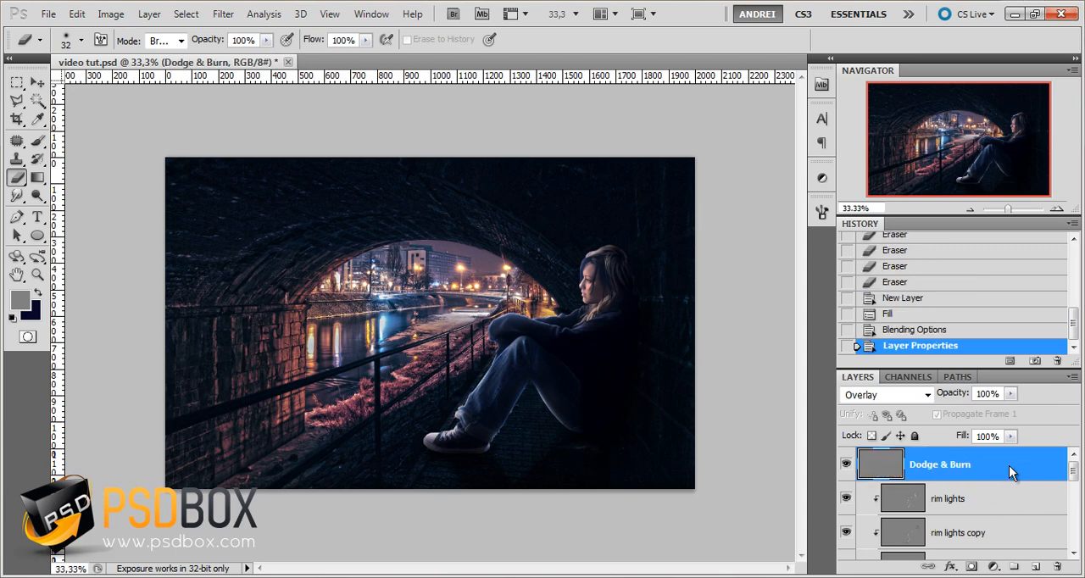
{"action": "left_click", "coordinate": [36, 196]}
{"action": "right_click", "coordinate": [379, 302]}
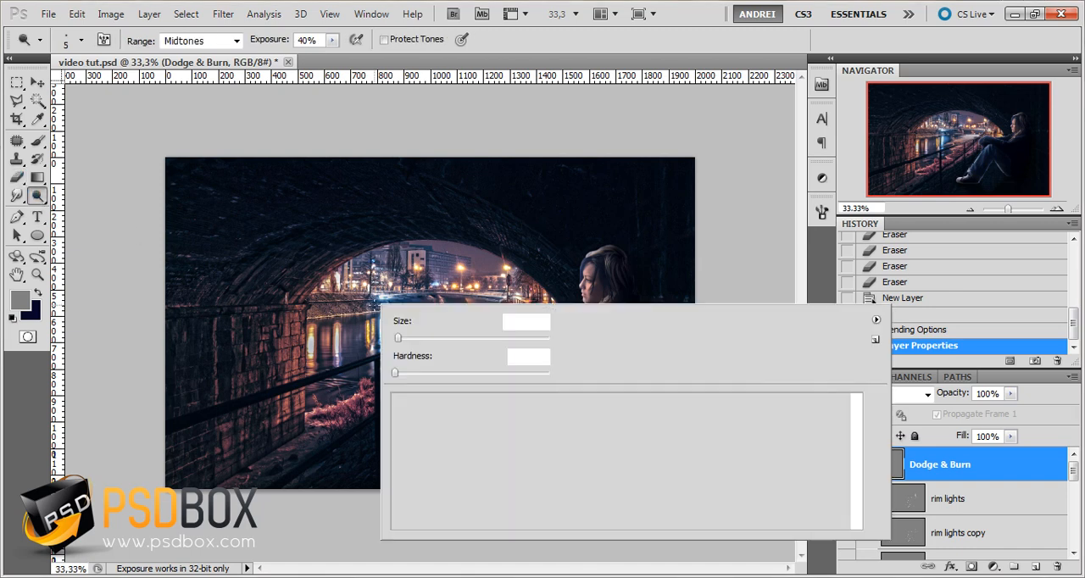
{"action": "left_click", "coordinate": [465, 339]}
{"action": "left_click", "coordinate": [1032, 466]}
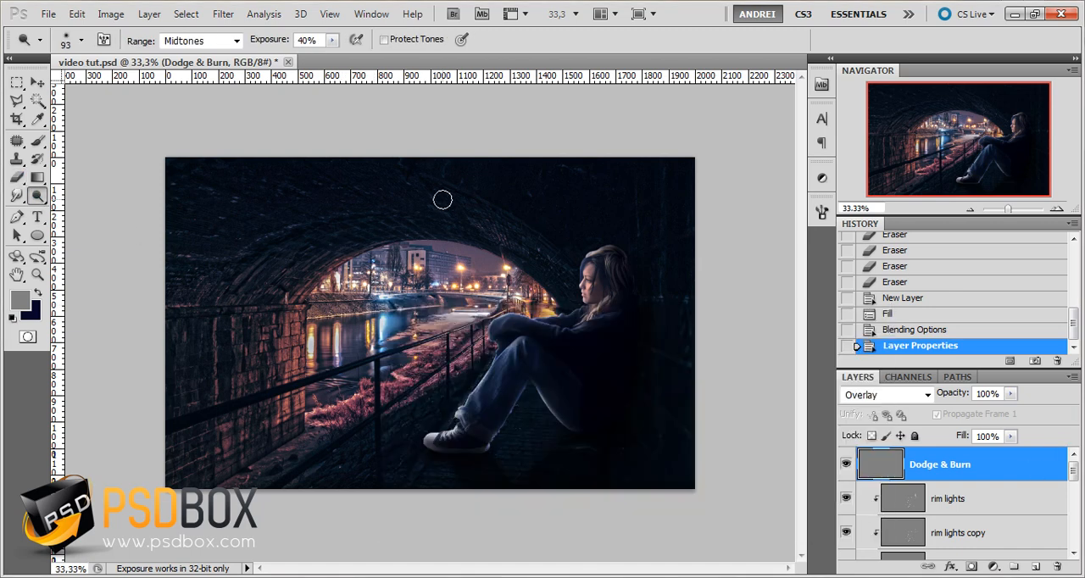
{"action": "left_click_drag", "start_coordinate": [252, 250], "coordinate": [335, 272]}
{"action": "mouse_move", "coordinate": [473, 231]}
{"action": "left_mouse_down"}
{"action": "mouse_move", "coordinate": [444, 184]}
{"action": "mouse_move", "coordinate": [530, 249]}
{"action": "mouse_move", "coordinate": [402, 198]}
{"action": "mouse_move", "coordinate": [350, 197]}
{"action": "mouse_move", "coordinate": [491, 231]}
{"action": "mouse_move", "coordinate": [341, 264]}
{"action": "left_mouse_up"}
{"action": "mouse_move", "coordinate": [341, 264]}
{"action": "left_mouse_down"}
{"action": "mouse_move", "coordinate": [334, 224]}
{"action": "mouse_move", "coordinate": [378, 189]}
{"action": "mouse_move", "coordinate": [461, 202]}
{"action": "left_mouse_up"}
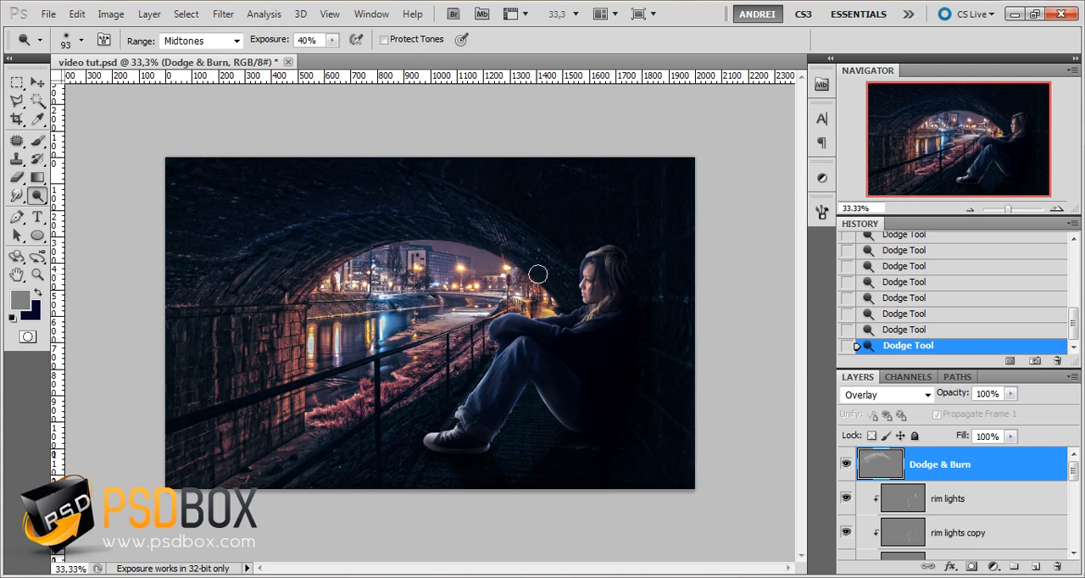
Set the dodge brush to 8 px and brighten the highlight along the far part of the handrail over the water
{"action": "right_click", "coordinate": [385, 346]}
{"action": "left_click", "coordinate": [452, 363]}
{"action": "left_click", "coordinate": [989, 472]}
{"action": "scroll", "coordinate": [449, 337], "scroll_direction": "up", "scroll_amount": 5}
{"action": "right_click", "coordinate": [569, 331]}
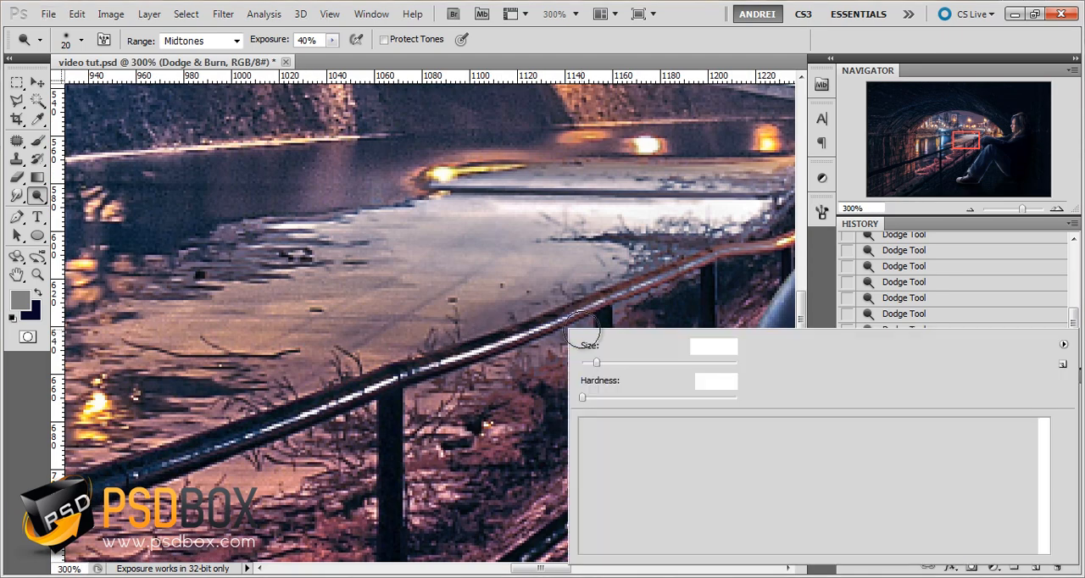
{"action": "left_click", "coordinate": [590, 363]}
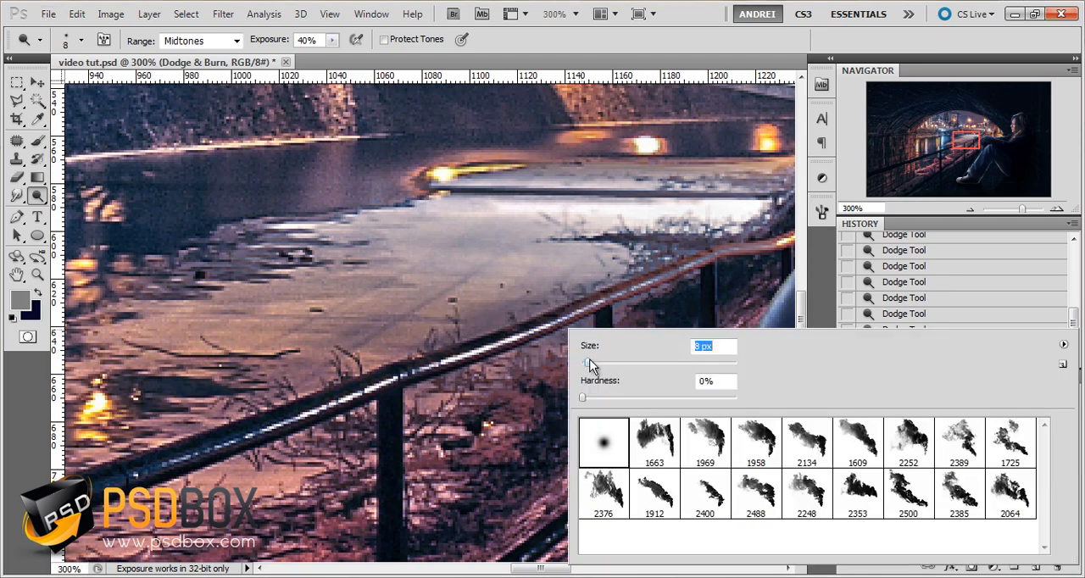
{"action": "left_click", "coordinate": [662, 274]}
{"action": "left_click_drag", "start_coordinate": [273, 470], "coordinate": [648, 344]}
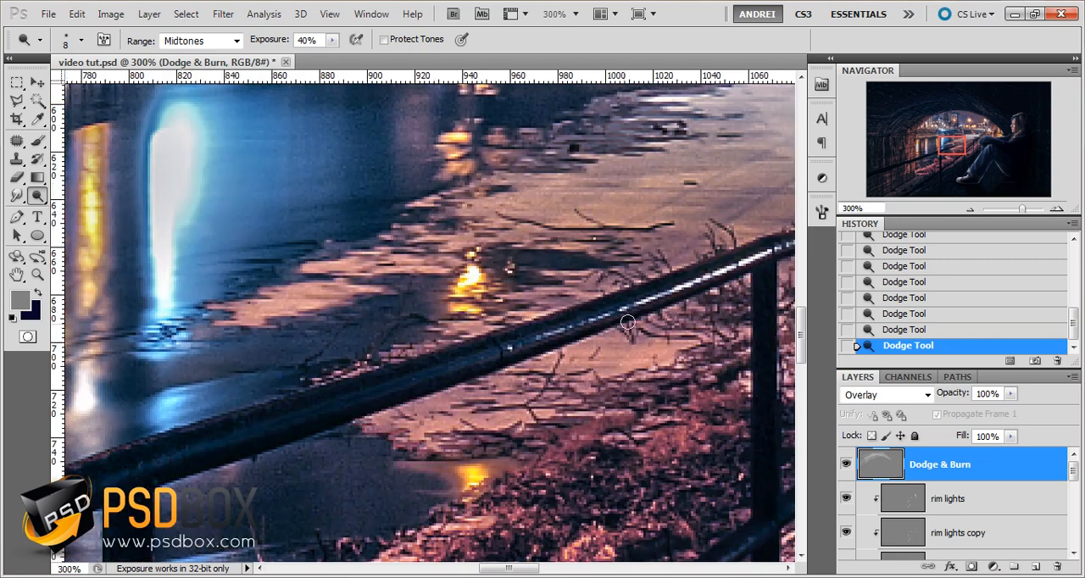
Continue dodging the railing's edges down the near handrail and along the lower rail toward the brick pillar
{"action": "scroll", "coordinate": [164, 448], "scroll_direction": "down", "scroll_amount": 1}
{"action": "mouse_move", "coordinate": [291, 441]}
{"action": "left_mouse_down"}
{"action": "mouse_move", "coordinate": [508, 368]}
{"action": "mouse_move", "coordinate": [613, 314]}
{"action": "left_mouse_up"}
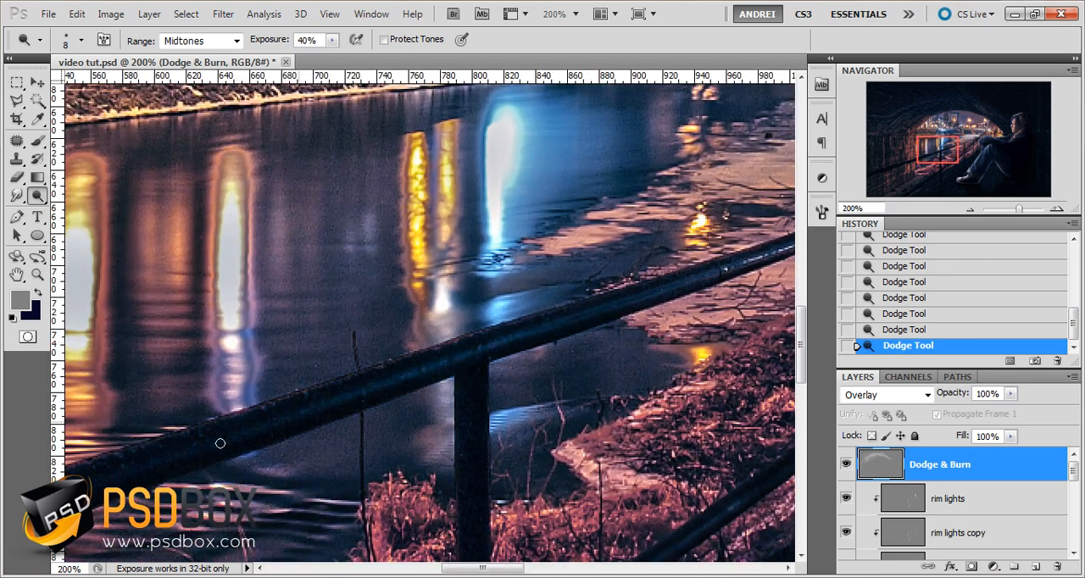
{"action": "mouse_move", "coordinate": [485, 371]}
{"action": "left_mouse_down"}
{"action": "mouse_move", "coordinate": [475, 490]}
{"action": "mouse_move", "coordinate": [505, 509]}
{"action": "mouse_move", "coordinate": [472, 290]}
{"action": "left_mouse_up"}
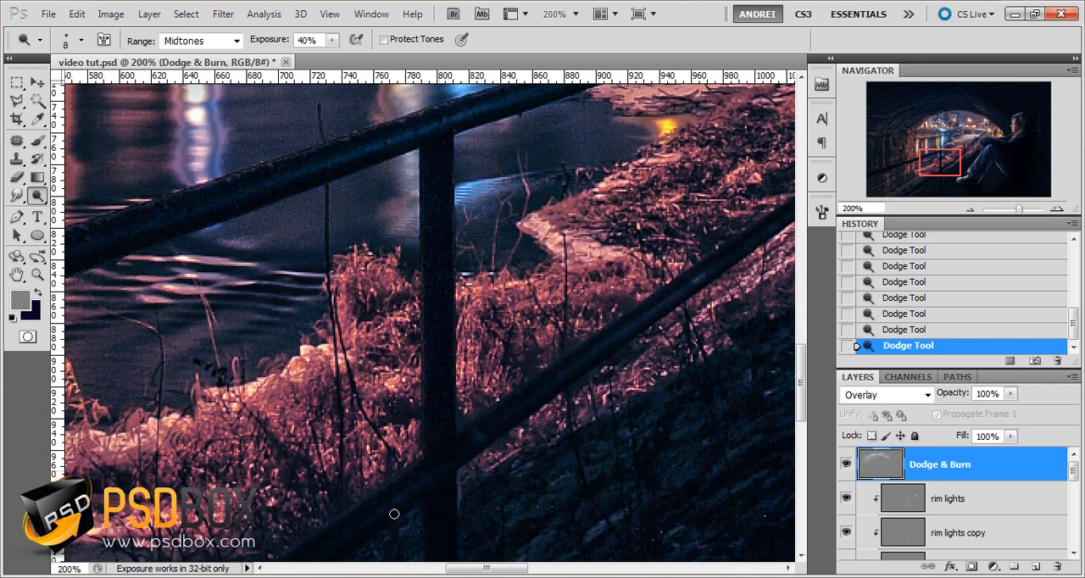
{"action": "left_click_drag", "start_coordinate": [394, 514], "coordinate": [712, 289]}
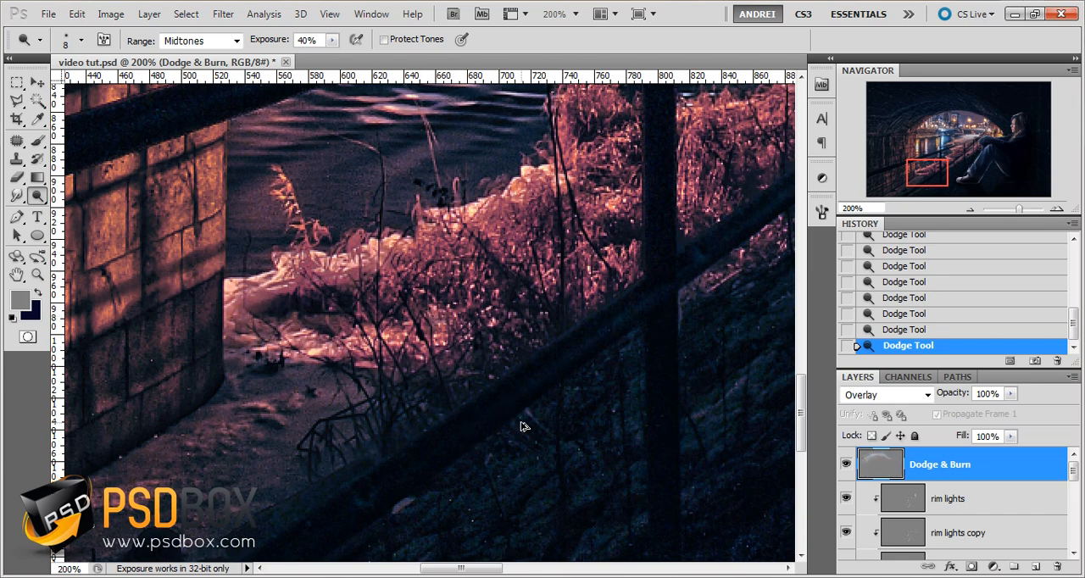
{"action": "scroll", "coordinate": [468, 425], "scroll_direction": "down", "scroll_amount": 2}
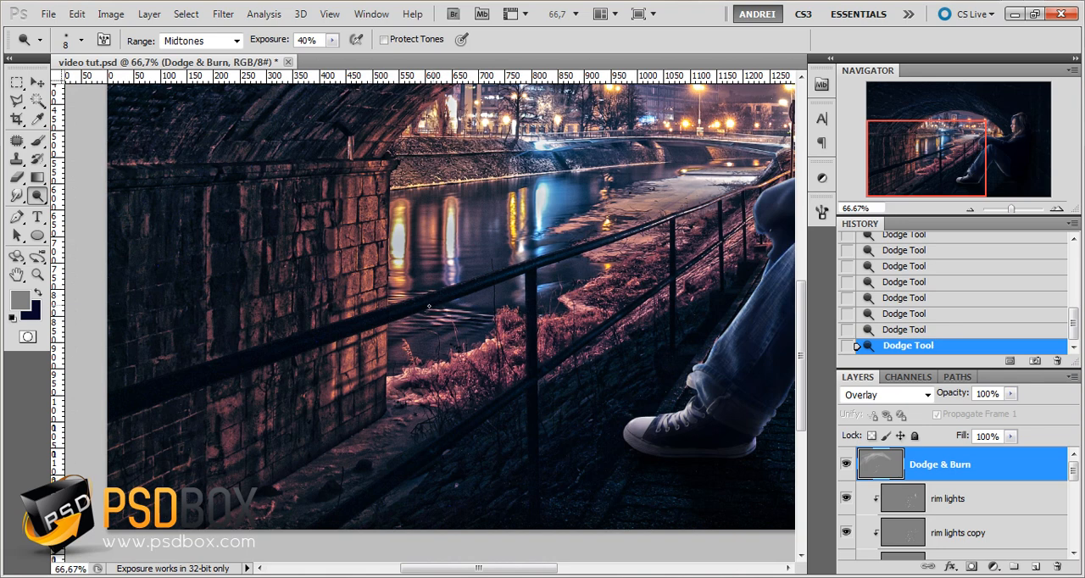
{"action": "left_click_drag", "start_coordinate": [339, 314], "coordinate": [331, 313]}
Set the dodge brush to 21 px, then 25 px, and brighten the faint lines on the dark wall behind the girl
{"action": "left_click_drag", "start_coordinate": [722, 368], "coordinate": [472, 317]}
{"action": "mouse_move", "coordinate": [695, 329]}
{"action": "left_mouse_down"}
{"action": "mouse_move", "coordinate": [557, 300]}
{"action": "mouse_move", "coordinate": [494, 399]}
{"action": "left_mouse_up"}
{"action": "scroll", "coordinate": [593, 284], "scroll_direction": "down", "scroll_amount": 1}
{"action": "right_click", "coordinate": [511, 390]}
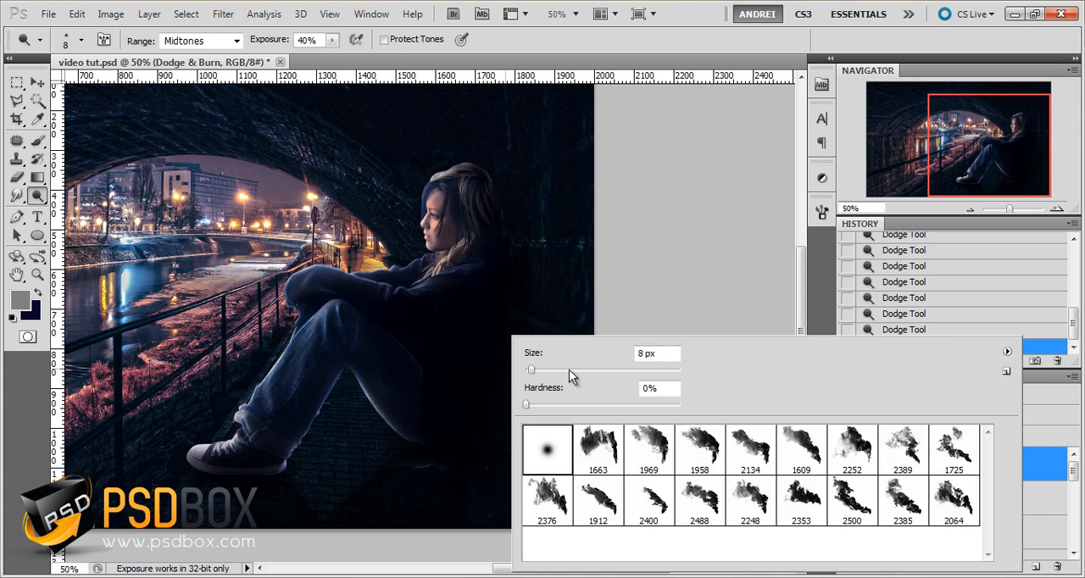
{"action": "left_click", "coordinate": [571, 252]}
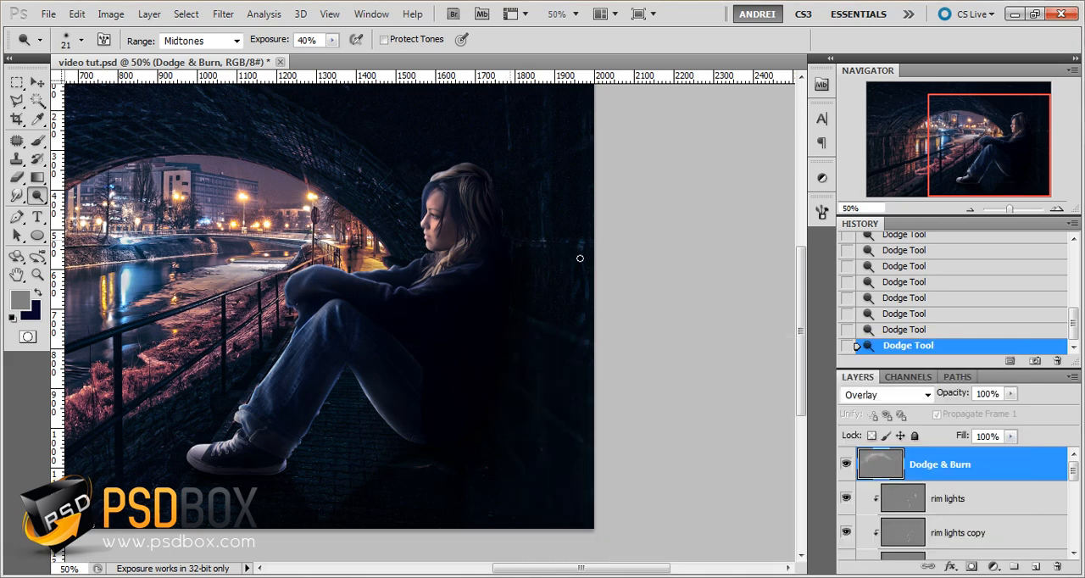
{"action": "right_click", "coordinate": [585, 316]}
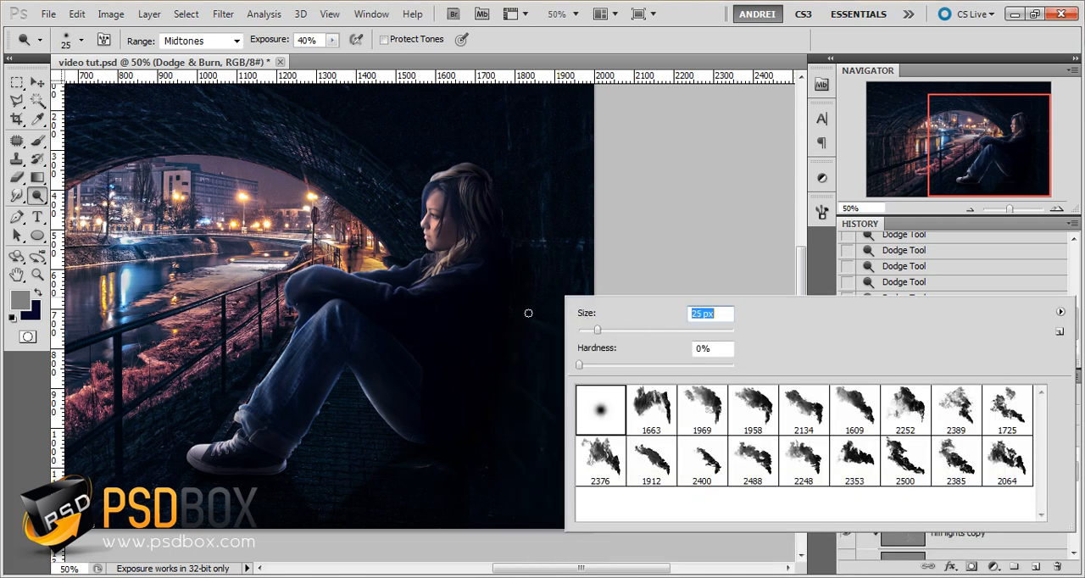
{"action": "key", "text": "Return"}
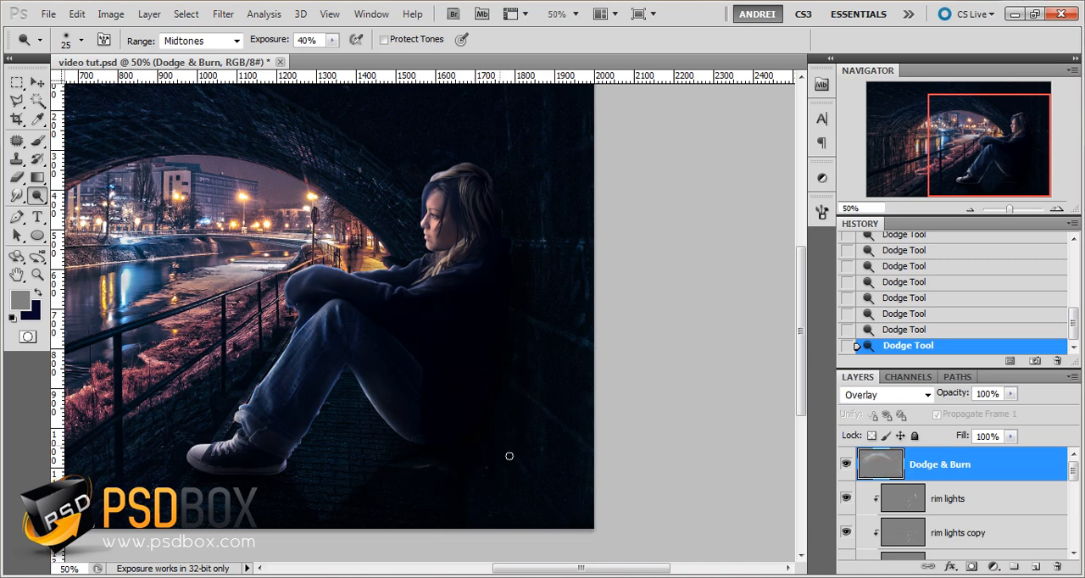
Set the dodge exposure to 56% and the brush to 42 px, and brighten the dark wall behind the girl
{"action": "left_click_drag", "start_coordinate": [320, 40], "coordinate": [313, 40]}
{"action": "right_click", "coordinate": [512, 264]}
{"action": "type", "text": "42"}
{"action": "key", "text": "Return"}
{"action": "left_click_drag", "start_coordinate": [504, 182], "coordinate": [578, 362]}
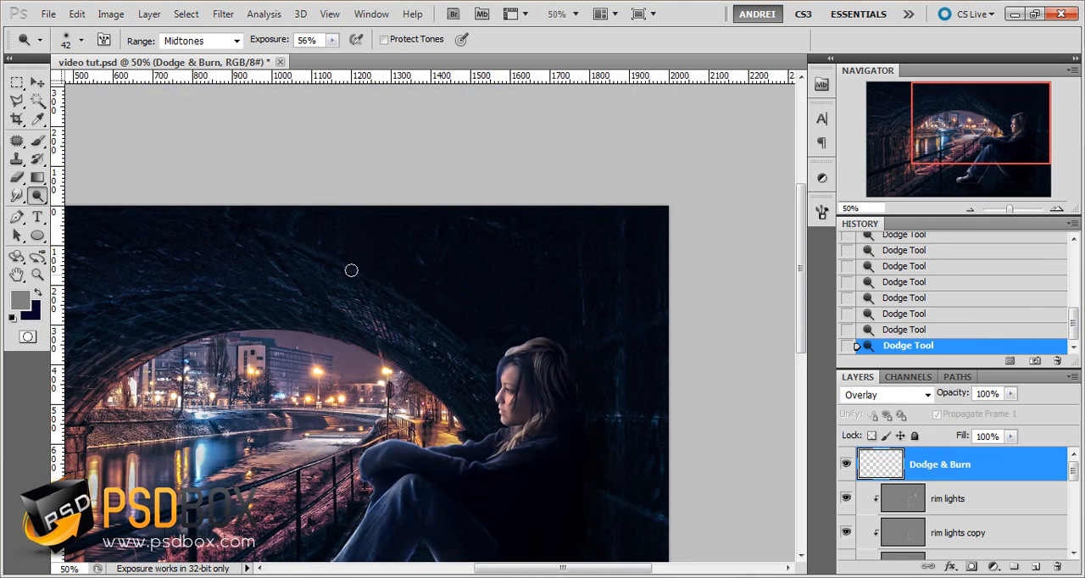
Undo the last three dodge strokes on the tunnel stonework
{"action": "left_click_drag", "start_coordinate": [474, 373], "coordinate": [715, 348]}
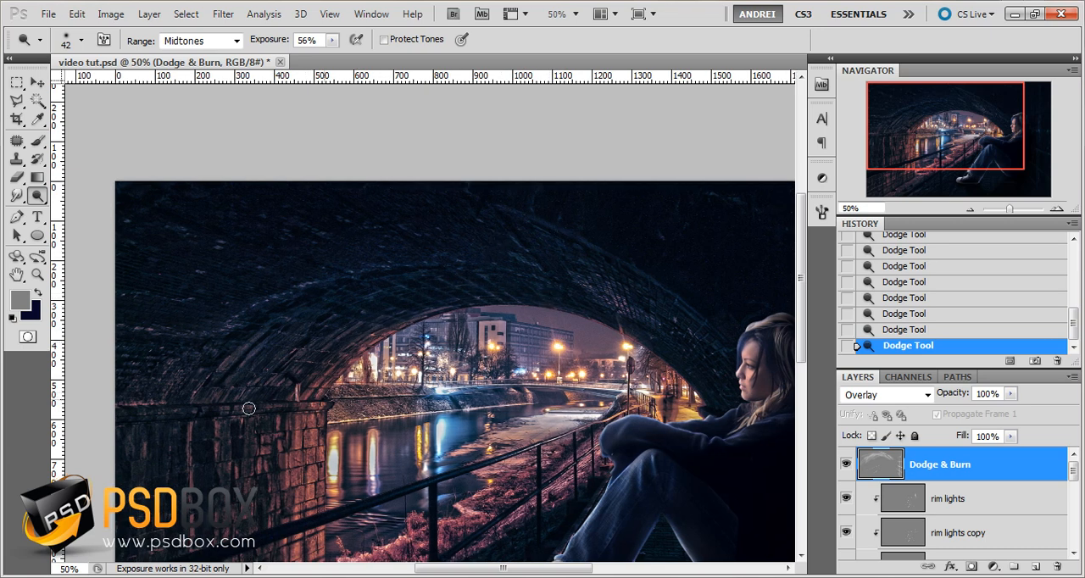
{"action": "key", "text": "ctrl+alt+z"}
{"action": "key", "text": "ctrl+alt+z"}
{"action": "key", "text": "ctrl+alt+z"}
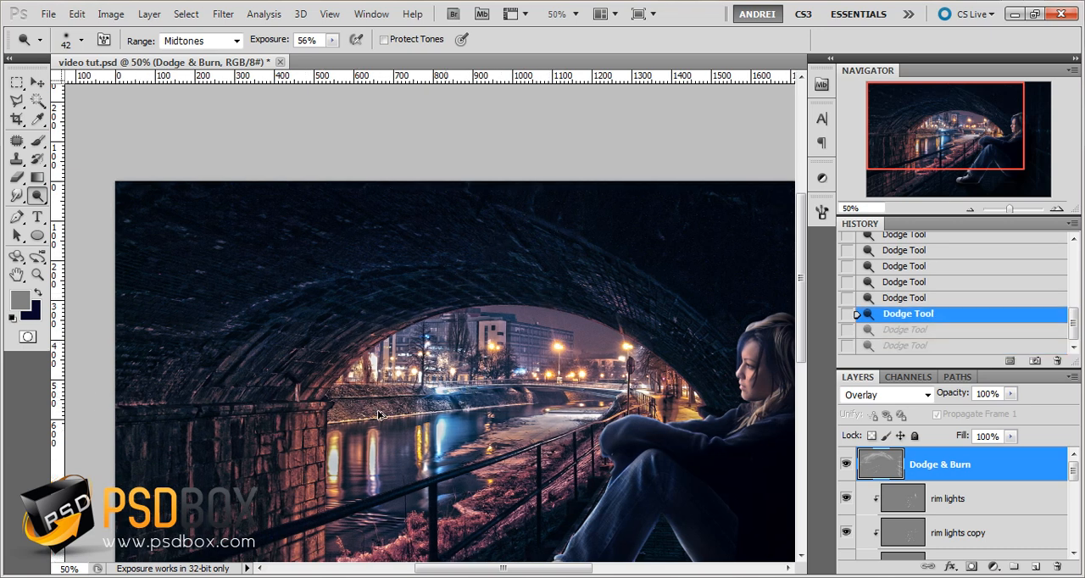
Set the dodge brush to 23 px and brighten the stone ledge above the brick pillar
{"action": "right_click", "coordinate": [379, 413]}
{"action": "left_click_drag", "start_coordinate": [424, 370], "coordinate": [412, 370]}
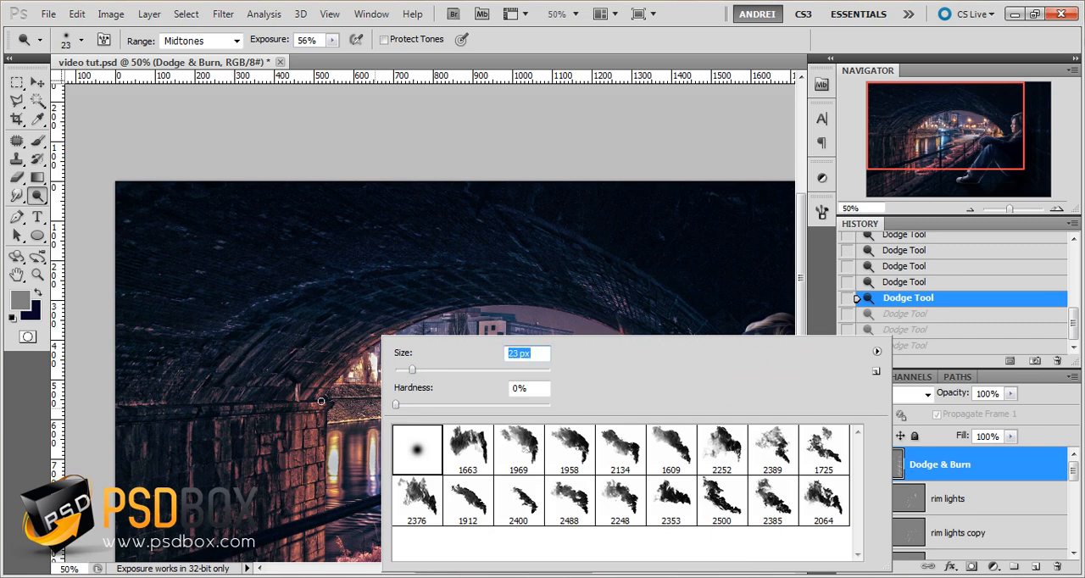
{"action": "mouse_move", "coordinate": [320, 401]}
{"action": "left_mouse_down"}
{"action": "mouse_move", "coordinate": [147, 421]}
{"action": "mouse_move", "coordinate": [307, 416]}
{"action": "mouse_move", "coordinate": [156, 417]}
{"action": "left_mouse_up"}
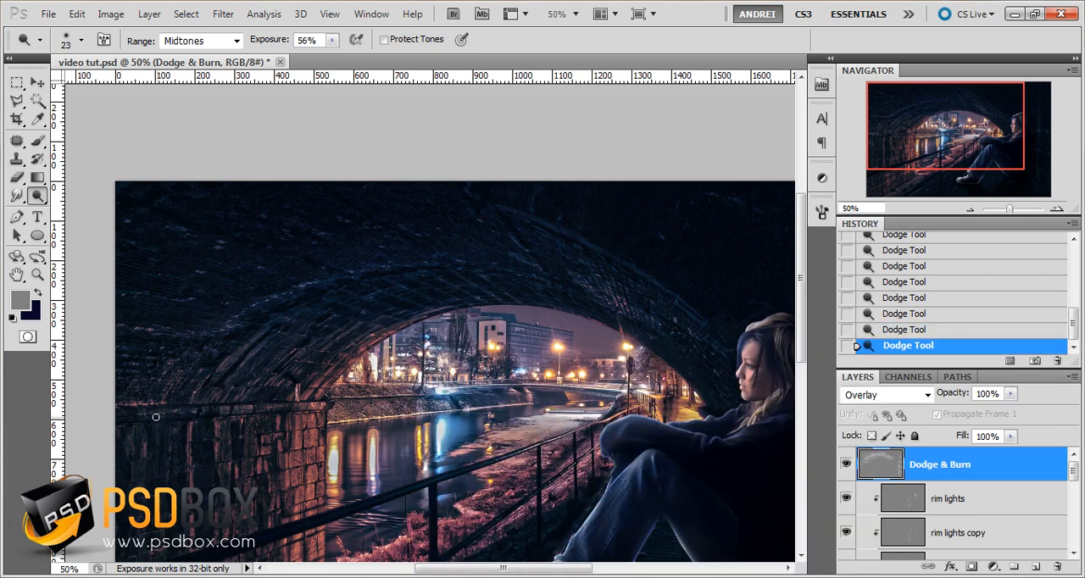
{"action": "left_click_drag", "start_coordinate": [290, 407], "coordinate": [344, 320]}
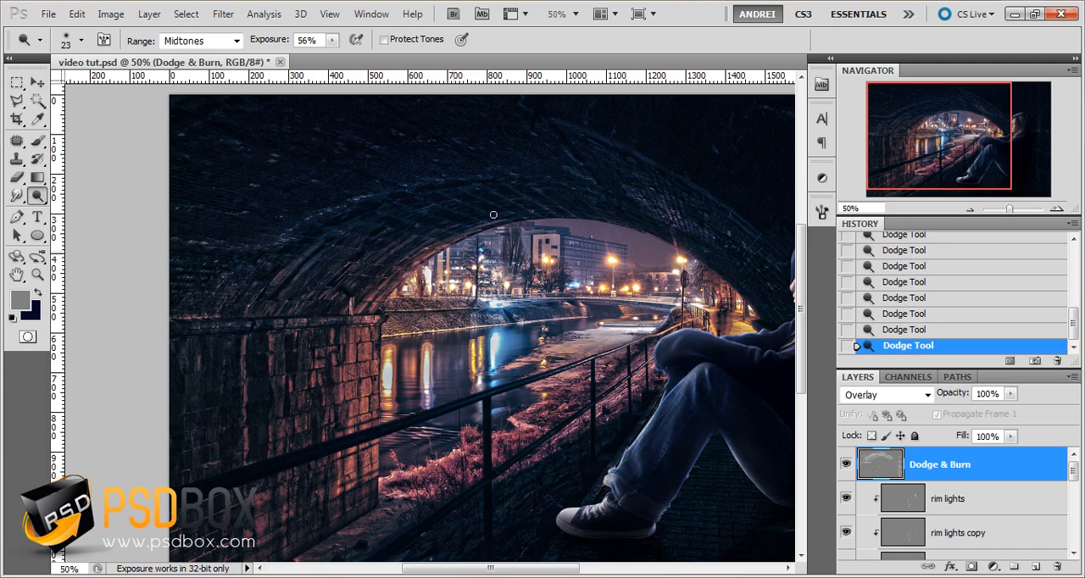
Dodge the tunnel ceiling broadly, first with a 67 px brush and then with a 172 px brush
{"action": "left_click_drag", "start_coordinate": [539, 181], "coordinate": [540, 288]}
{"action": "right_click", "coordinate": [541, 289]}
{"action": "left_click", "coordinate": [599, 317]}
{"action": "left_click", "coordinate": [370, 275]}
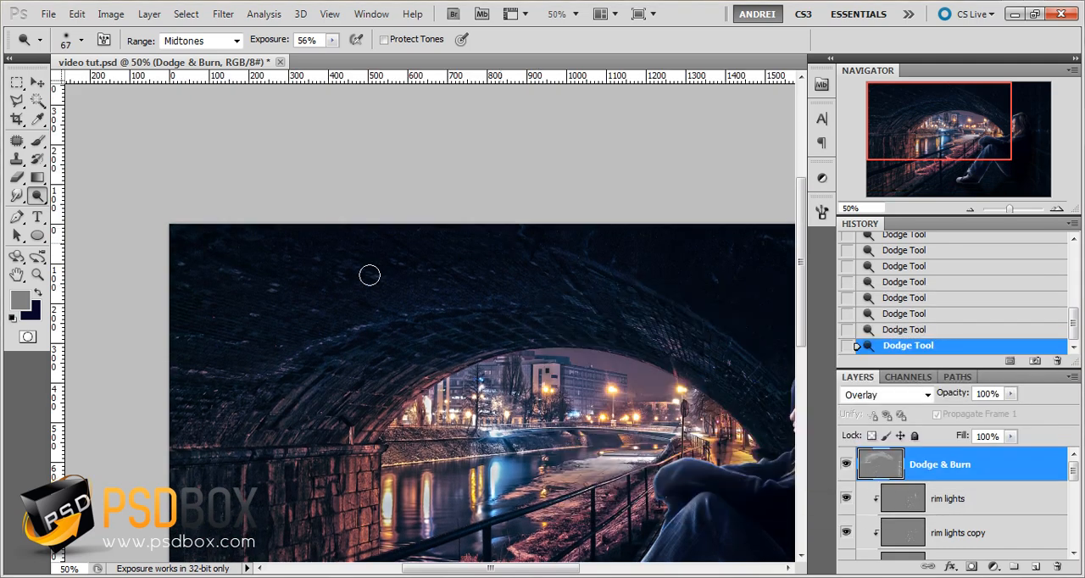
{"action": "right_click", "coordinate": [453, 316]}
{"action": "mouse_move", "coordinate": [556, 349]}
{"action": "left_mouse_down"}
{"action": "mouse_move", "coordinate": [579, 351]}
{"action": "mouse_move", "coordinate": [416, 334]}
{"action": "left_mouse_up"}
{"action": "left_click", "coordinate": [432, 254]}
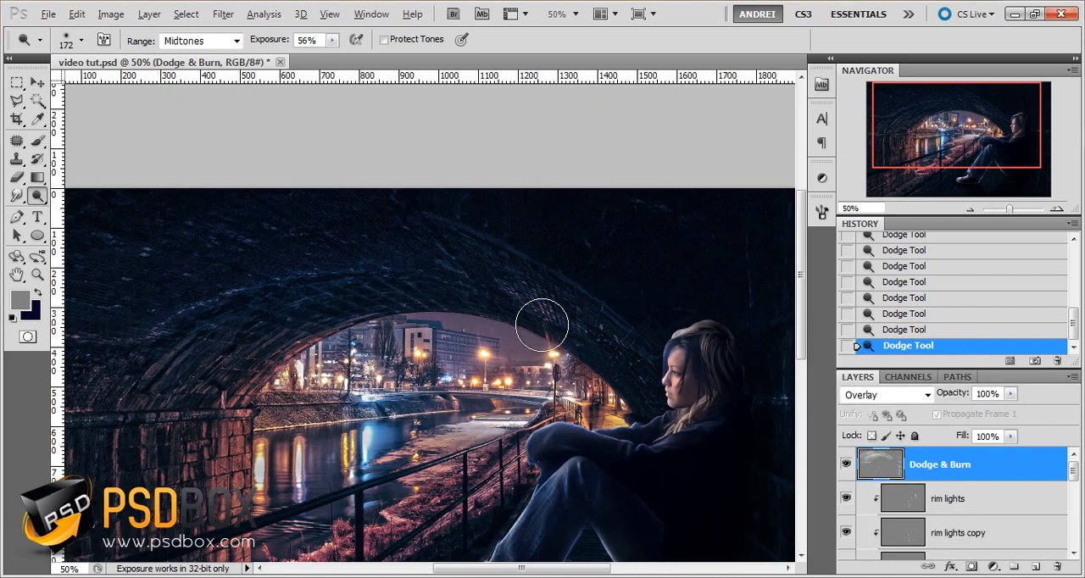
Toggle the top Dodge & Burn layer's visibility to compare the whole image with and without it
{"action": "key", "text": "ctrl+minus"}
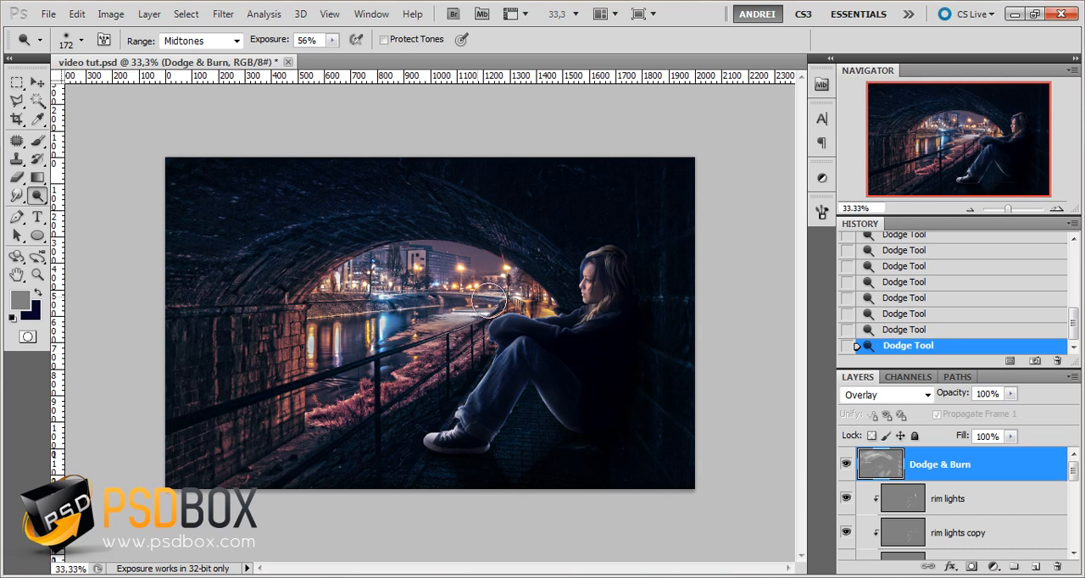
{"action": "left_click", "coordinate": [845, 464]}
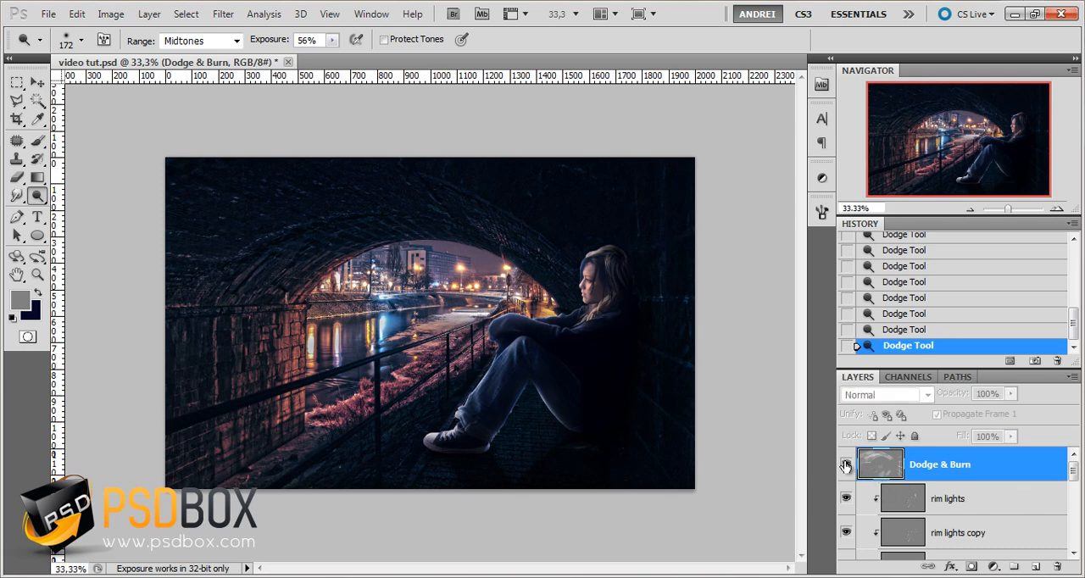
{"action": "left_click", "coordinate": [845, 464]}
{"action": "left_click", "coordinate": [845, 465]}
{"action": "left_click", "coordinate": [845, 464]}
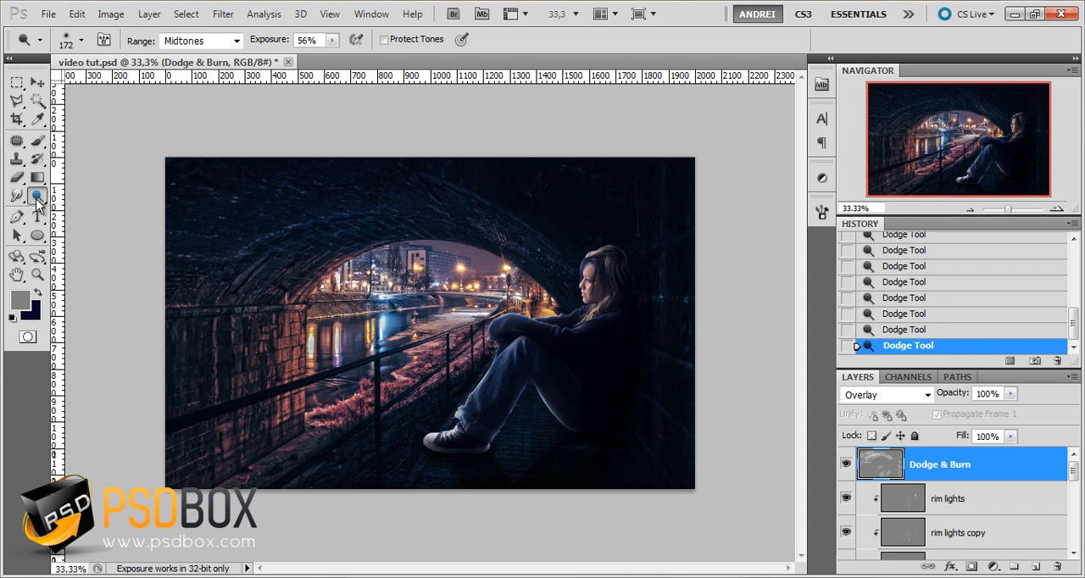
Switch to the Burn tool and set it to a 149 px soft brush at 63% exposure
{"action": "left_click_drag", "start_coordinate": [37, 200], "coordinate": [89, 209]}
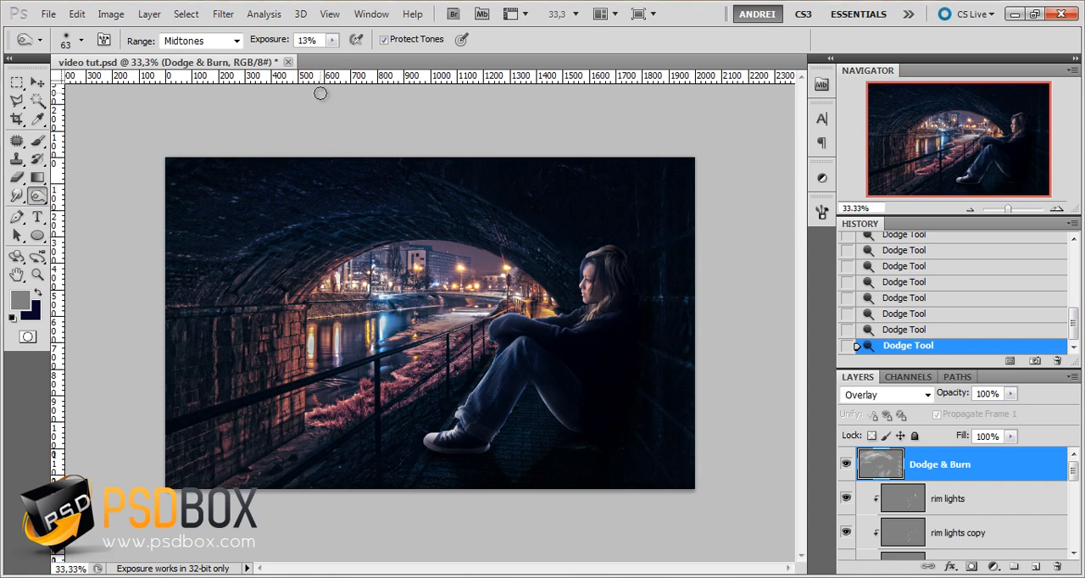
{"action": "left_click", "coordinate": [331, 40]}
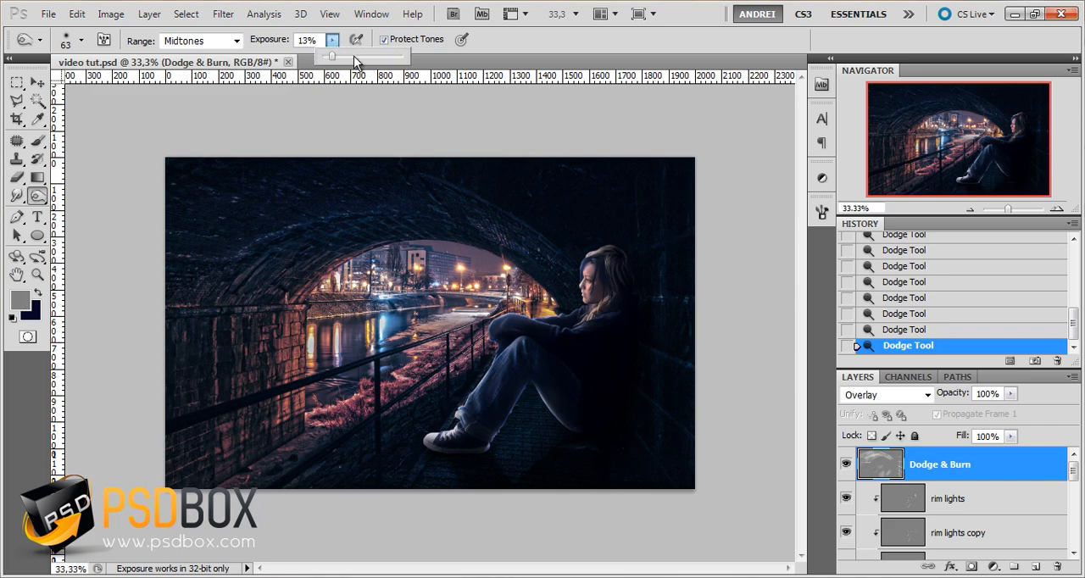
{"action": "right_click", "coordinate": [403, 212]}
{"action": "left_click", "coordinate": [497, 244]}
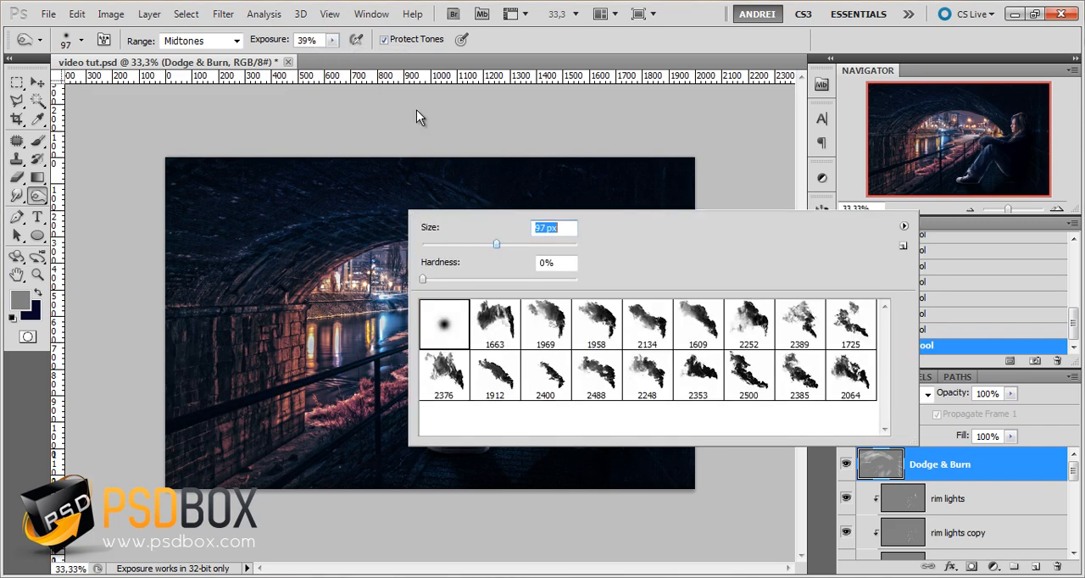
{"action": "left_click", "coordinate": [333, 41]}
{"action": "right_click", "coordinate": [281, 217]}
{"action": "left_click", "coordinate": [395, 253]}
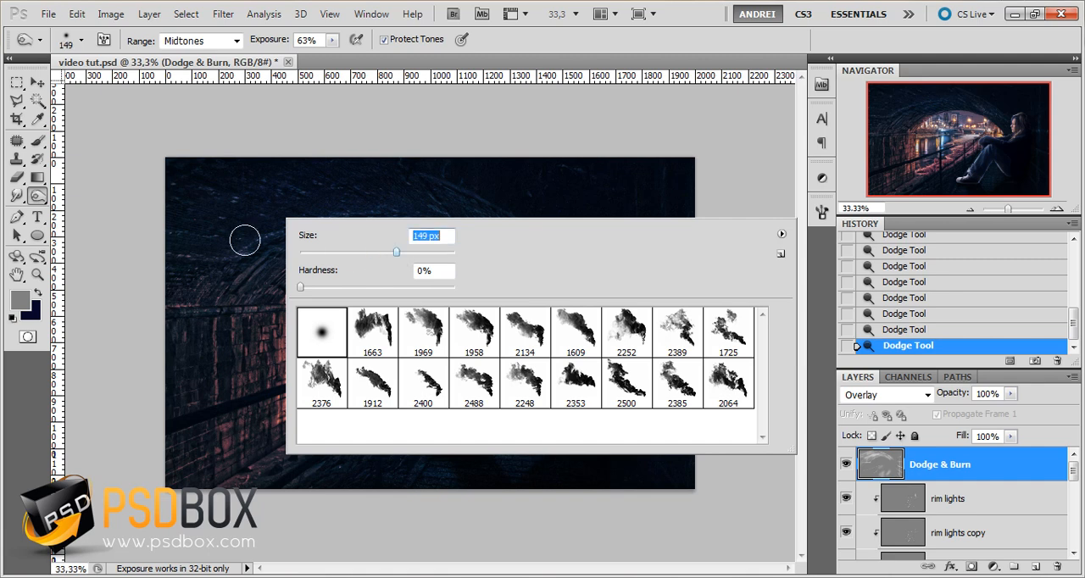
Try burning the brick pillar and nearby stonework, lowering the exposure to 46% and then 41%, and undo the strokes
{"action": "left_click_drag", "start_coordinate": [272, 206], "coordinate": [283, 320]}
{"action": "key", "text": "ctrl+z"}
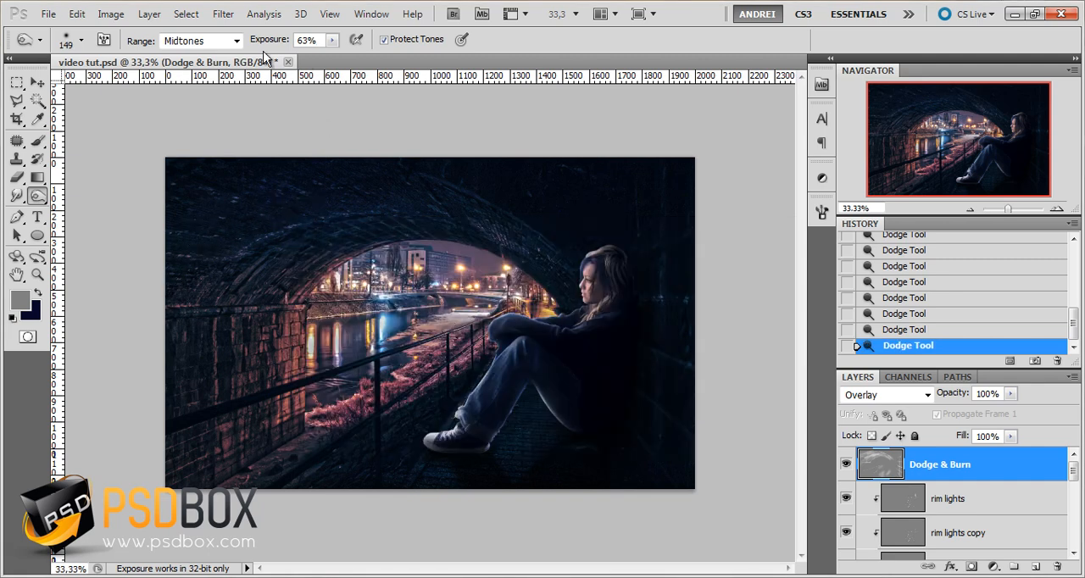
{"action": "left_click_drag", "start_coordinate": [266, 42], "coordinate": [251, 43]}
{"action": "left_click_drag", "start_coordinate": [280, 363], "coordinate": [122, 382]}
{"action": "left_click_drag", "start_coordinate": [274, 325], "coordinate": [216, 397]}
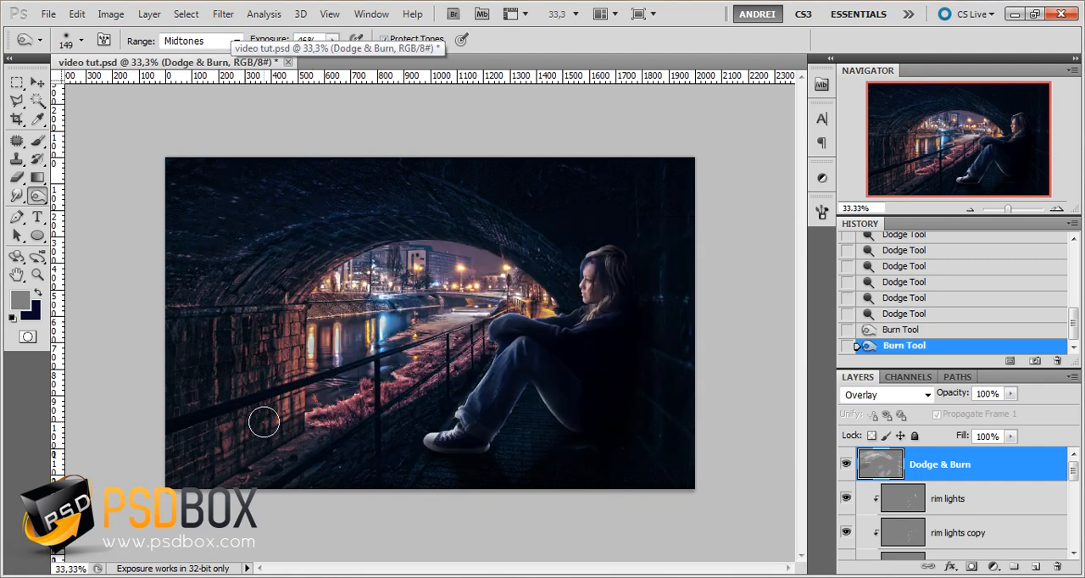
{"action": "key", "text": "ctrl+alt+z"}
{"action": "key", "text": "ctrl+alt+z"}
{"action": "left_click_drag", "start_coordinate": [269, 40], "coordinate": [265, 40]}
{"action": "mouse_move", "coordinate": [217, 366]}
{"action": "left_mouse_down"}
{"action": "mouse_move", "coordinate": [253, 485]}
{"action": "mouse_move", "coordinate": [263, 438]}
{"action": "mouse_move", "coordinate": [156, 484]}
{"action": "left_mouse_up"}
{"action": "key", "text": "ctrl+alt+z"}
{"action": "key", "text": "ctrl+alt+z"}
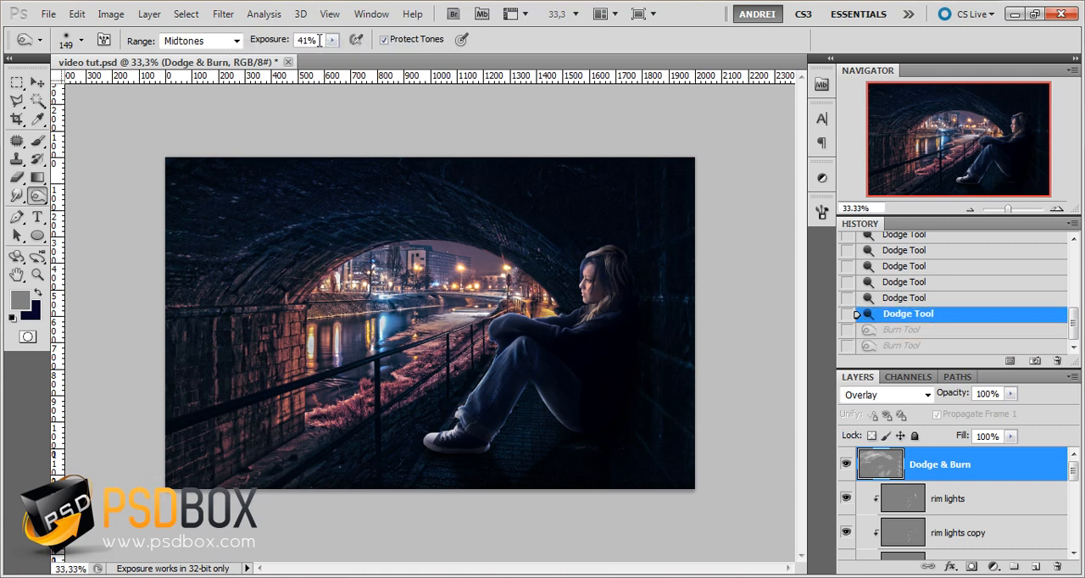
Set the burn exposure to 21% and darken the foot of the pillar, the walkway and the ground under the girl's shoe
{"action": "left_click_drag", "start_coordinate": [330, 45], "coordinate": [317, 63]}
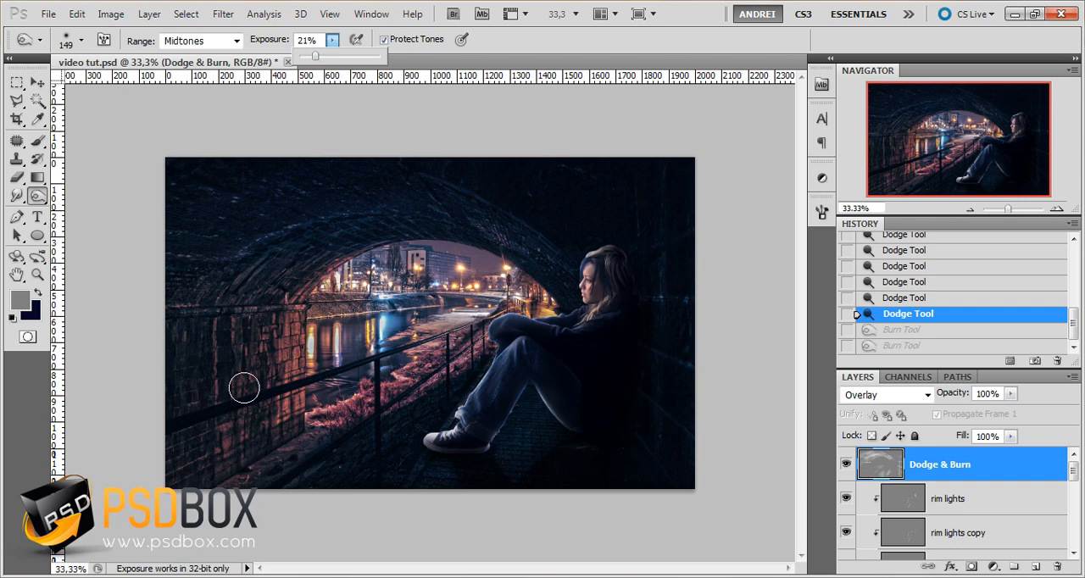
{"action": "left_click_drag", "start_coordinate": [274, 416], "coordinate": [214, 473]}
{"action": "mouse_move", "coordinate": [279, 467]}
{"action": "left_mouse_down"}
{"action": "mouse_move", "coordinate": [339, 462]}
{"action": "mouse_move", "coordinate": [317, 497]}
{"action": "mouse_move", "coordinate": [403, 434]}
{"action": "left_mouse_up"}
{"action": "mouse_move", "coordinate": [492, 466]}
{"action": "left_mouse_down"}
{"action": "mouse_move", "coordinate": [595, 438]}
{"action": "mouse_move", "coordinate": [581, 471]}
{"action": "mouse_move", "coordinate": [434, 486]}
{"action": "left_mouse_up"}
{"action": "left_click_drag", "start_coordinate": [433, 486], "coordinate": [472, 430]}
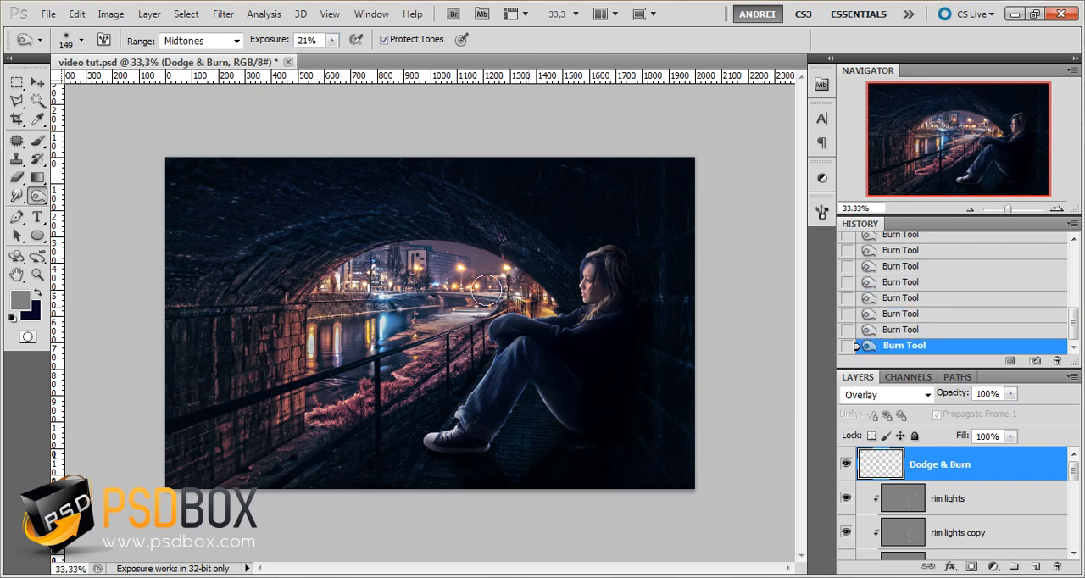
Burn the city lights and the river seen through the tunnel arch
{"action": "left_click_drag", "start_coordinate": [513, 290], "coordinate": [465, 305]}
{"action": "left_click_drag", "start_coordinate": [368, 283], "coordinate": [321, 316]}
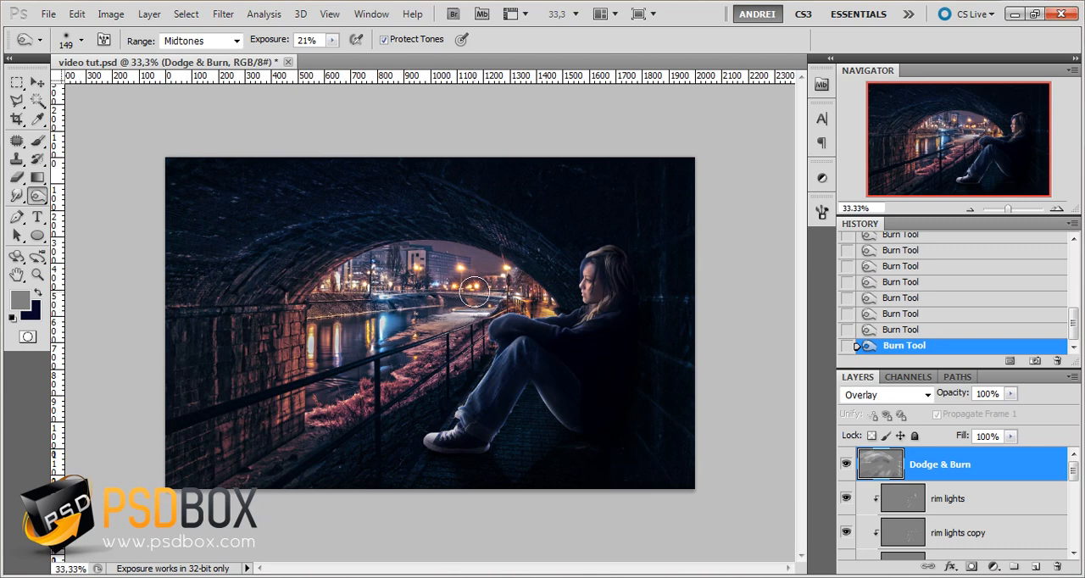
{"action": "mouse_move", "coordinate": [475, 291]}
{"action": "left_mouse_down"}
{"action": "mouse_move", "coordinate": [475, 312]}
{"action": "mouse_move", "coordinate": [430, 316]}
{"action": "left_mouse_up"}
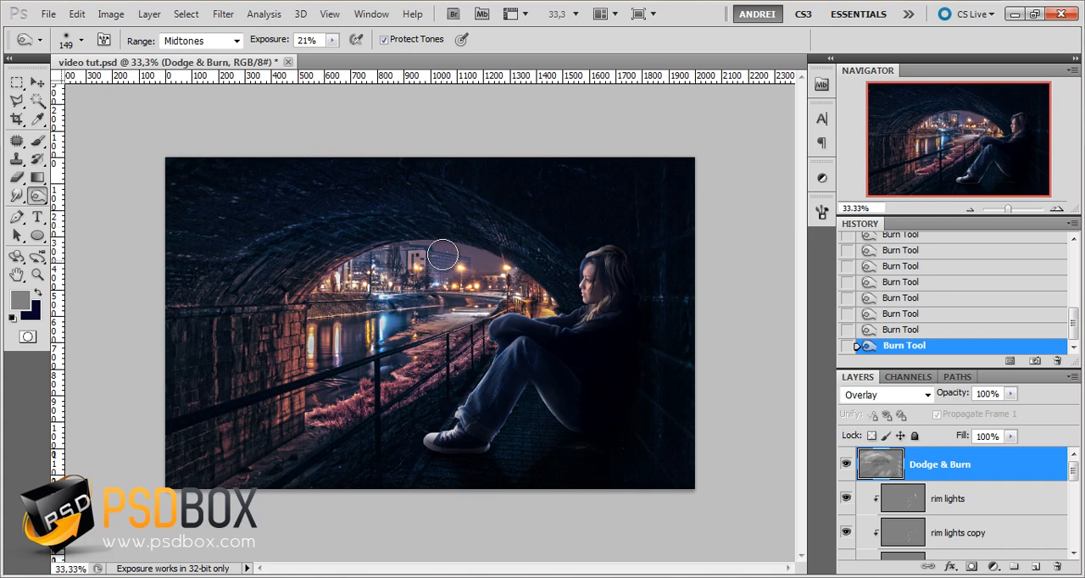
Toggle the Dodge & Burn layer's visibility repeatedly to compare the image before and after the burn strokes
{"action": "left_click", "coordinate": [846, 464]}
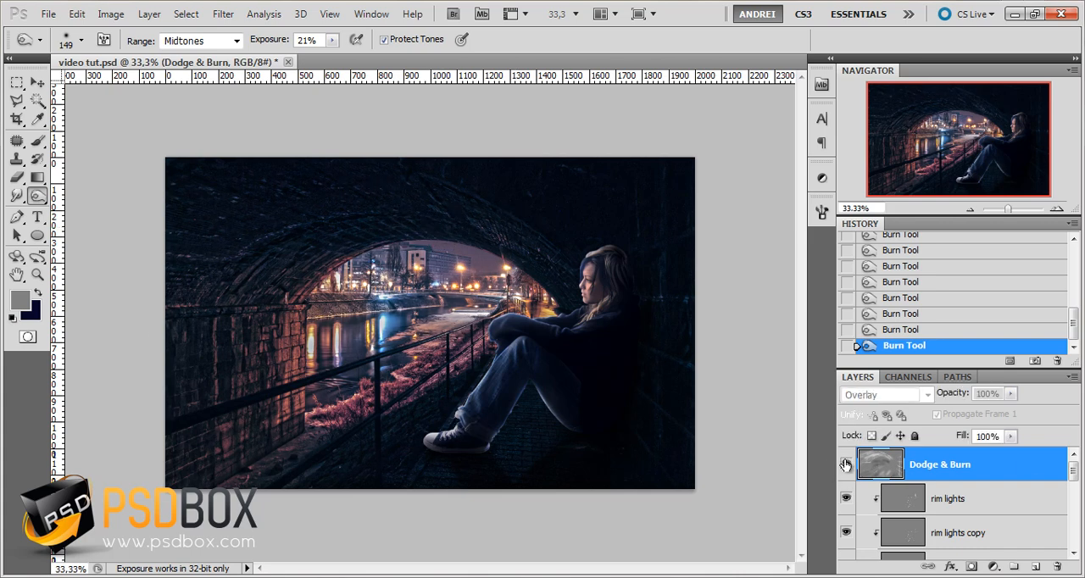
{"action": "left_click", "coordinate": [845, 464]}
{"action": "left_click", "coordinate": [845, 463]}
{"action": "left_click", "coordinate": [845, 463]}
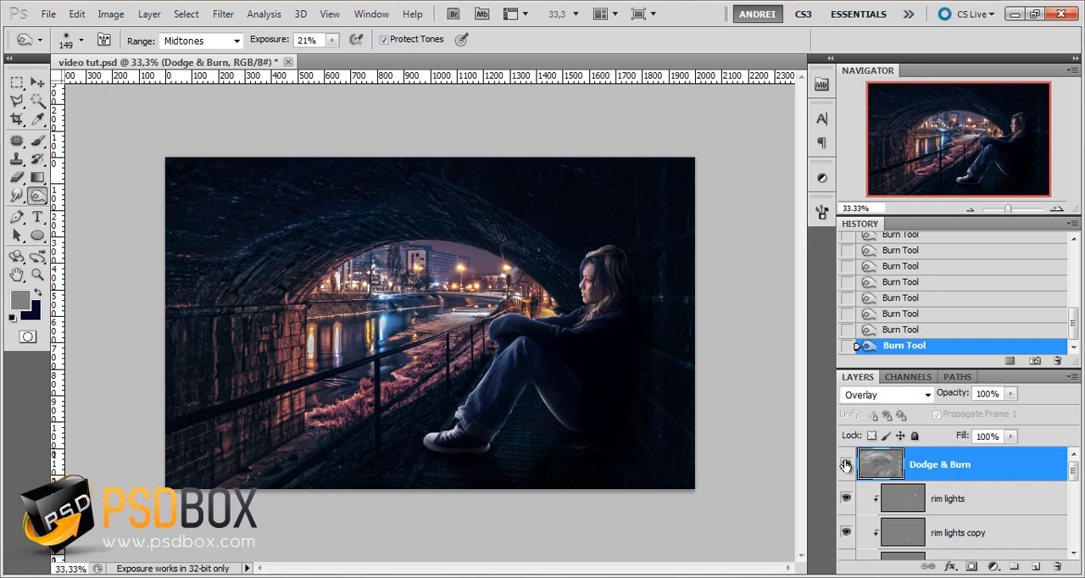
{"action": "left_click", "coordinate": [845, 464]}
{"action": "left_click", "coordinate": [845, 463]}
{"action": "left_click", "coordinate": [845, 464]}
{"action": "left_click", "coordinate": [845, 464]}
Switch to Firefox and review steps 6 and 7 of the Thing Called Love tutorial for the Color Dodge painting
{"action": "left_click", "coordinate": [161, 577]}
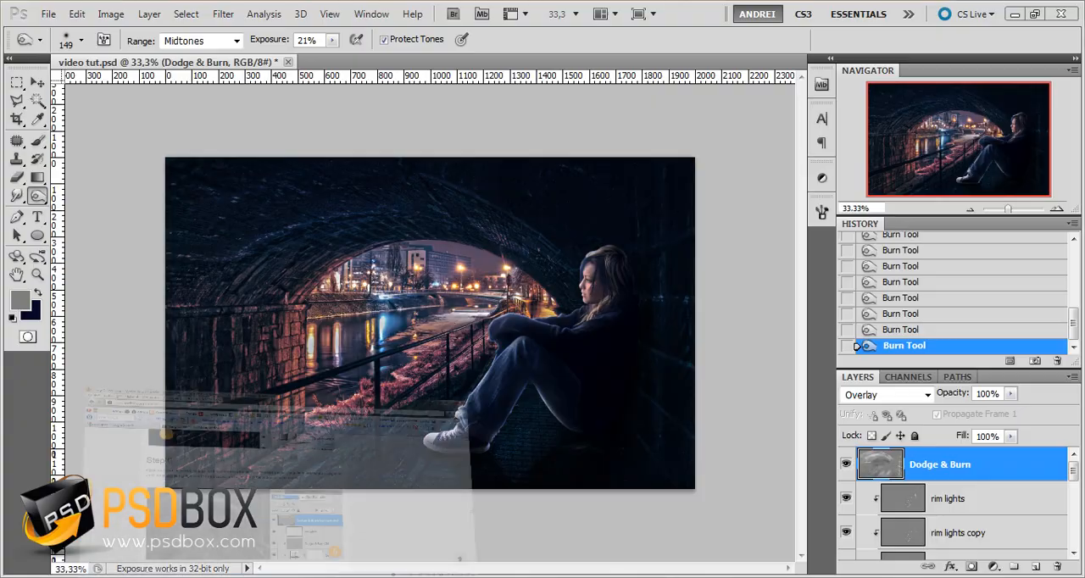
{"action": "scroll", "coordinate": [256, 323], "scroll_direction": "down", "scroll_amount": 2}
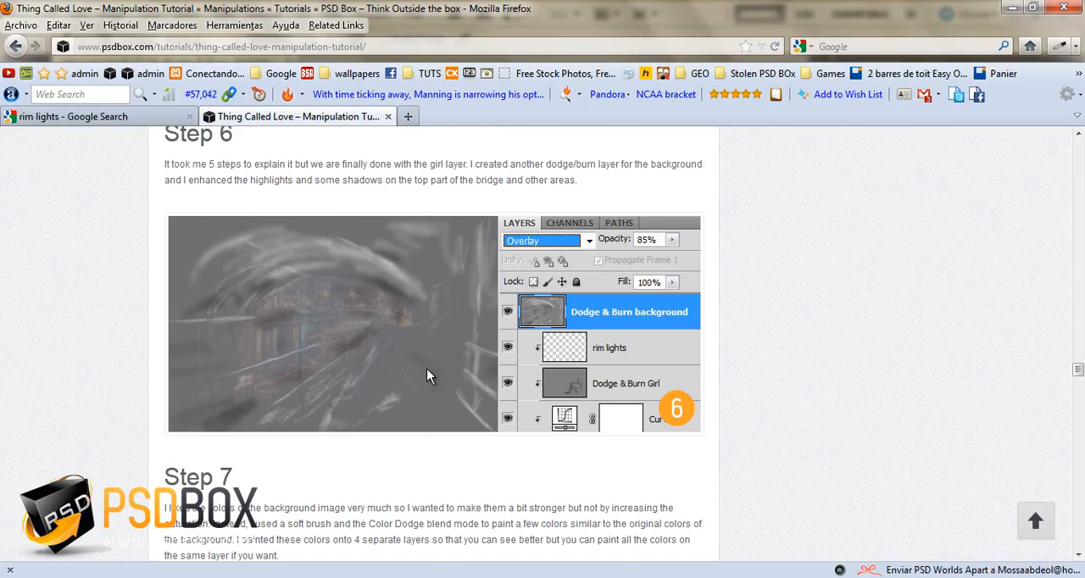
{"action": "scroll", "coordinate": [385, 361], "scroll_direction": "down", "scroll_amount": 8}
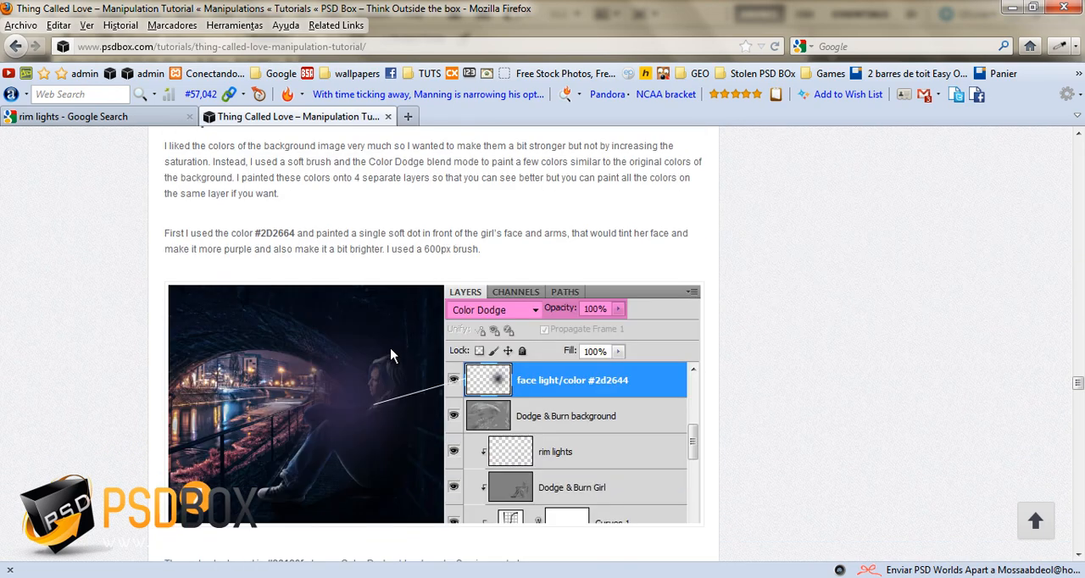
{"action": "scroll", "coordinate": [391, 355], "scroll_direction": "down", "scroll_amount": 2}
{"action": "scroll", "coordinate": [465, 335], "scroll_direction": "down", "scroll_amount": 6}
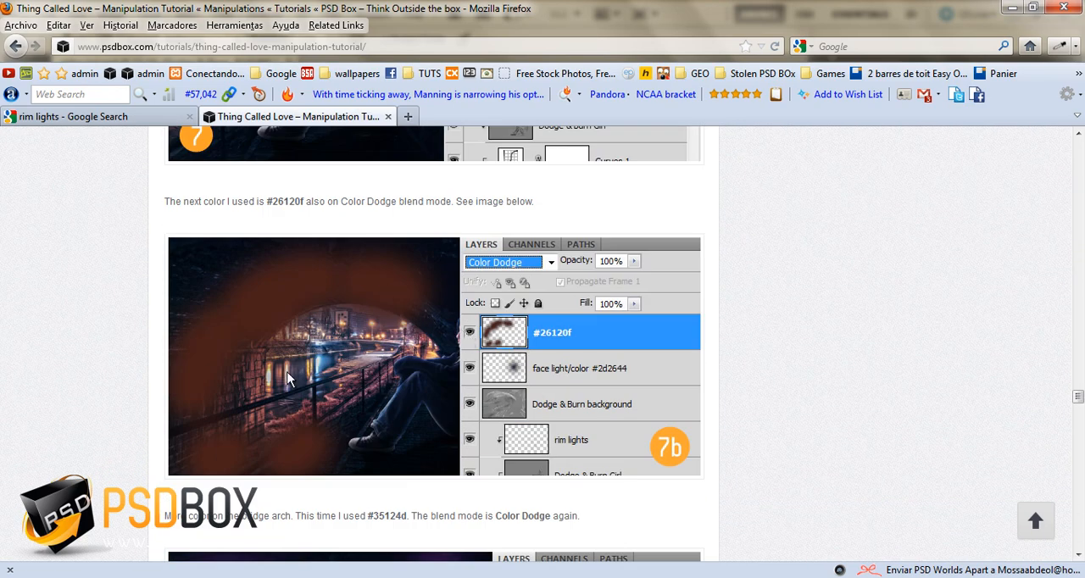
{"action": "scroll", "coordinate": [287, 379], "scroll_direction": "down", "scroll_amount": 14}
{"action": "scroll", "coordinate": [345, 361], "scroll_direction": "up", "scroll_amount": 15}
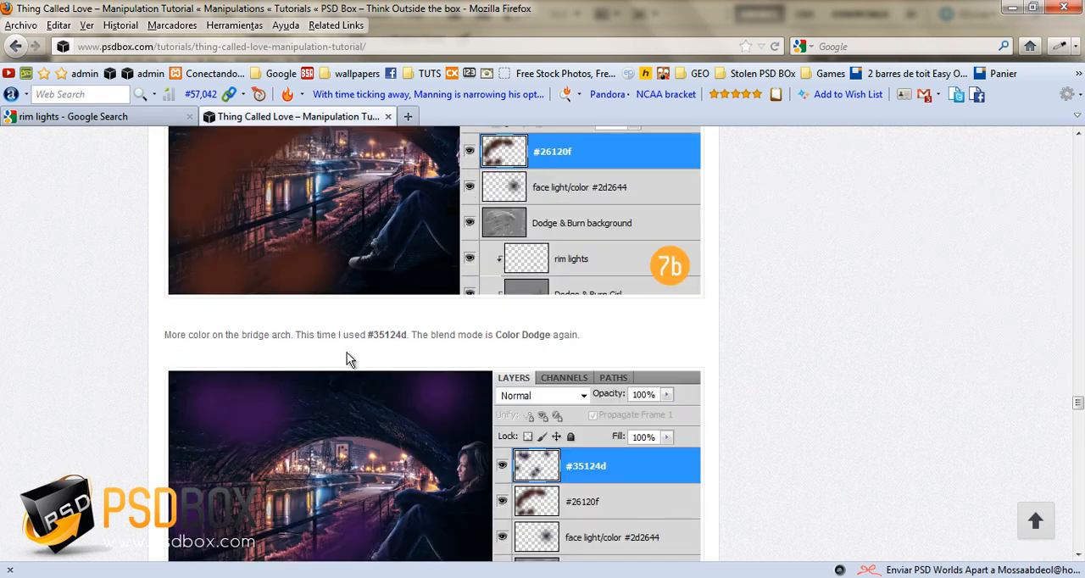
{"action": "scroll", "coordinate": [346, 359], "scroll_direction": "up", "scroll_amount": 4}
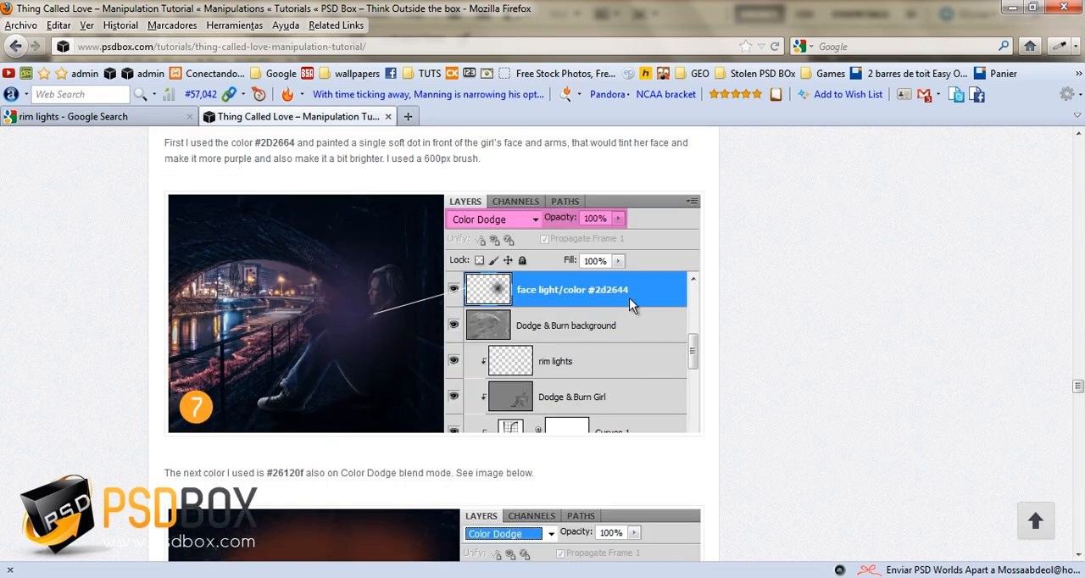
{"action": "scroll", "coordinate": [587, 337], "scroll_direction": "down", "scroll_amount": 4}
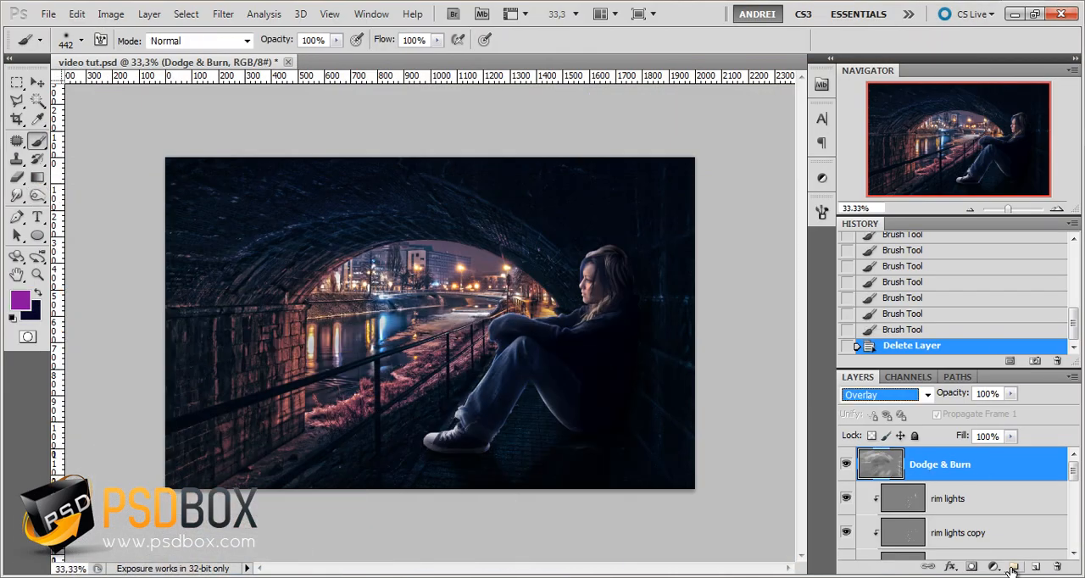
Add a layer named Colors above Dodge & Burn and set its blend mode to Color Dodge
{"action": "left_click", "coordinate": [1031, 567]}
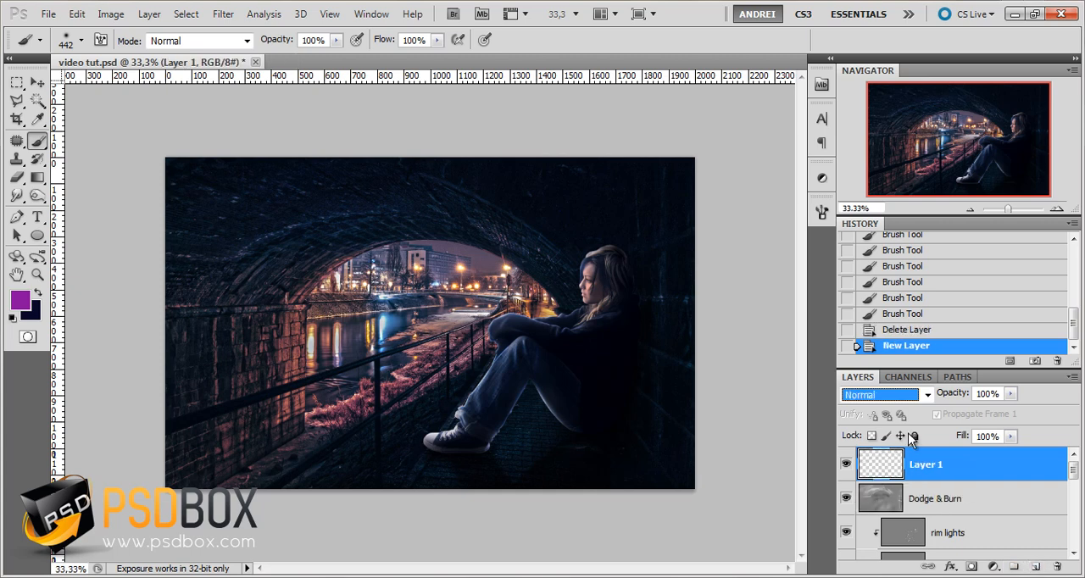
{"action": "double_click", "coordinate": [929, 467]}
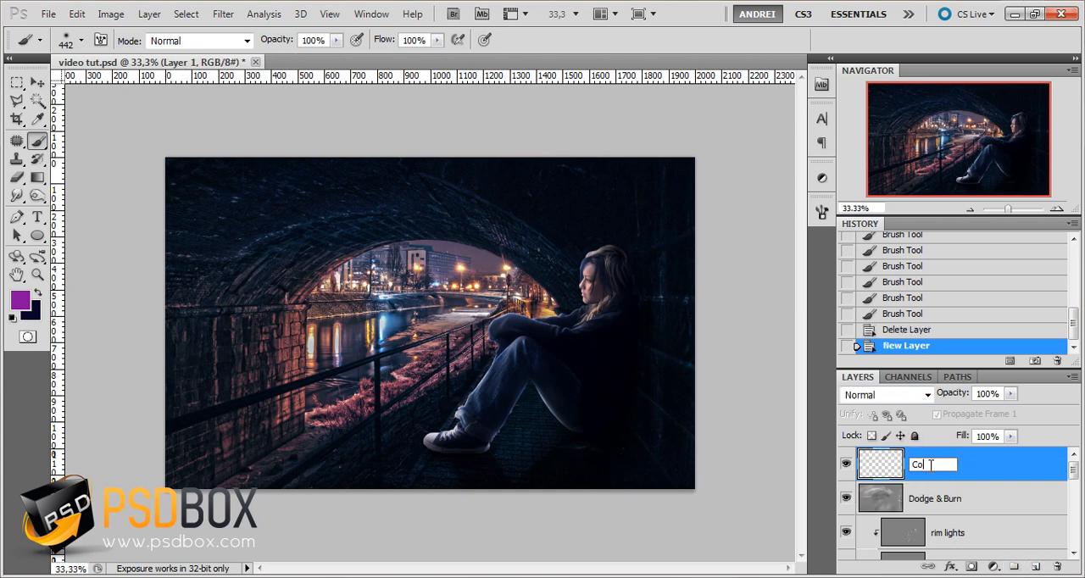
{"action": "type", "text": "Colors"}
{"action": "key", "text": "Return"}
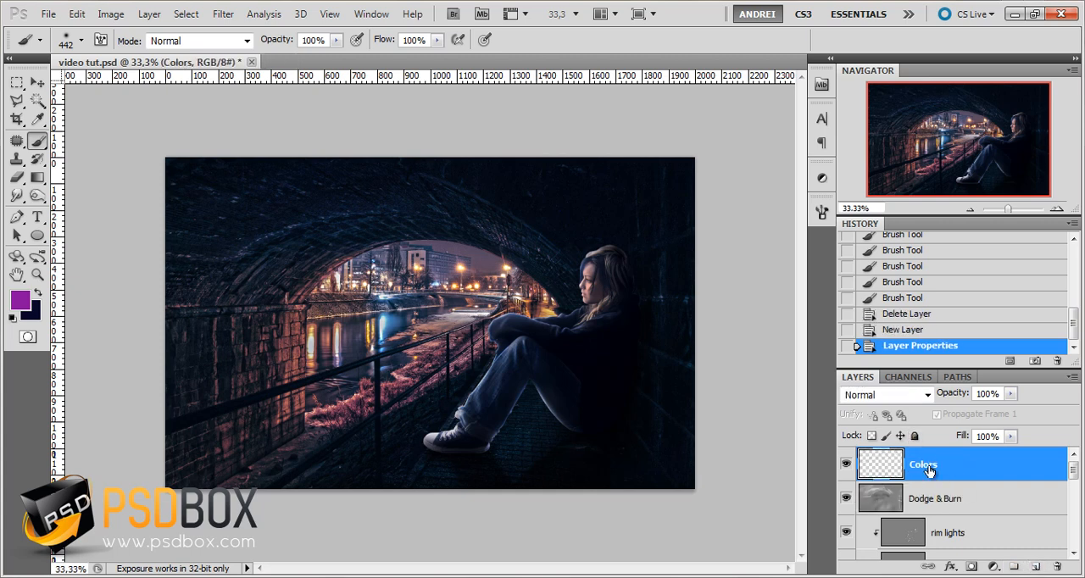
{"action": "left_click", "coordinate": [885, 396]}
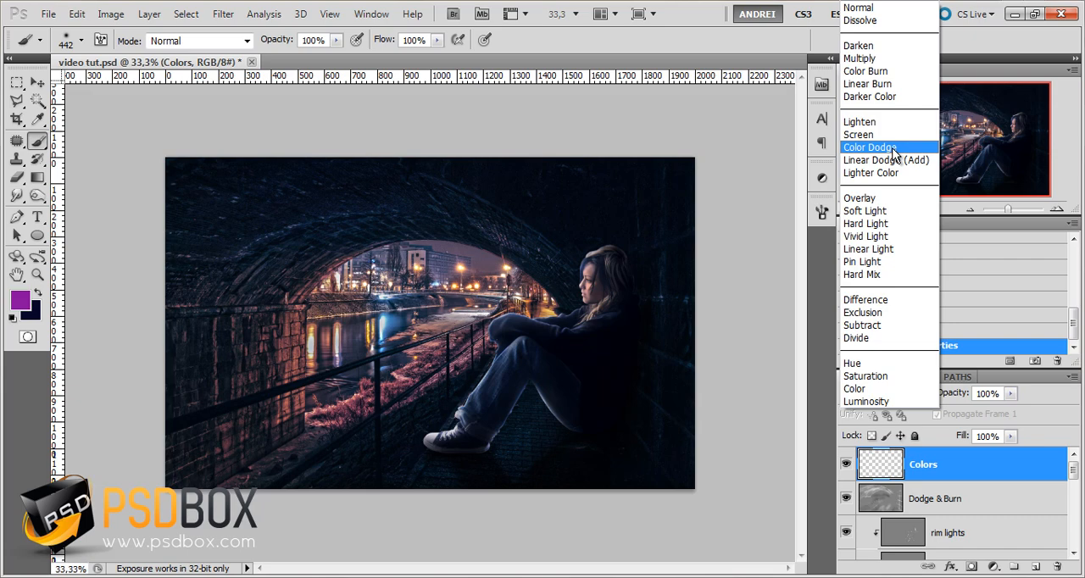
{"action": "left_click", "coordinate": [890, 149]}
{"action": "left_click", "coordinate": [20, 300]}
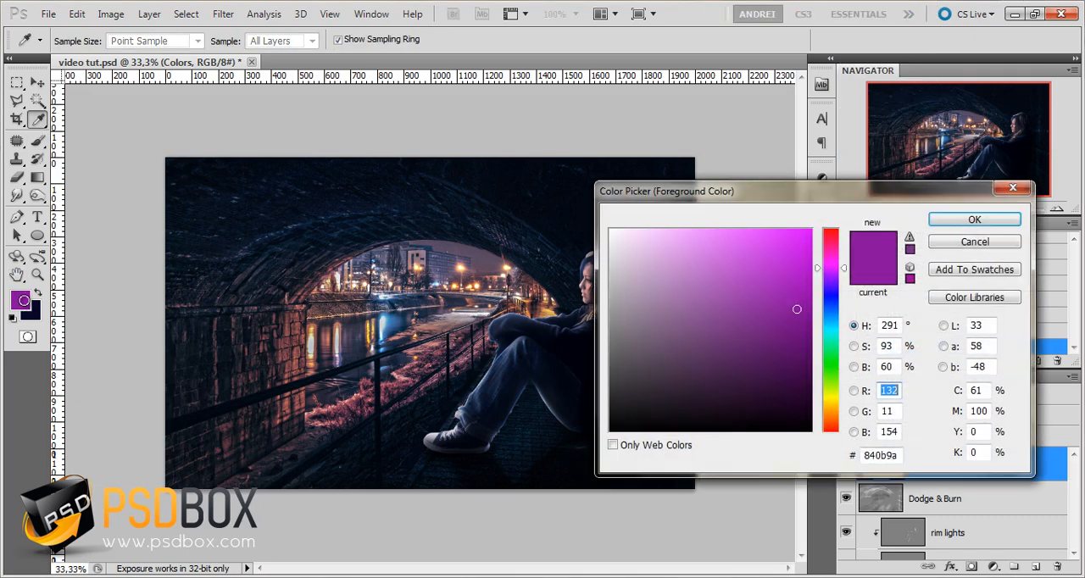
{"action": "left_click", "coordinate": [996, 247]}
{"action": "key", "text": "b"}
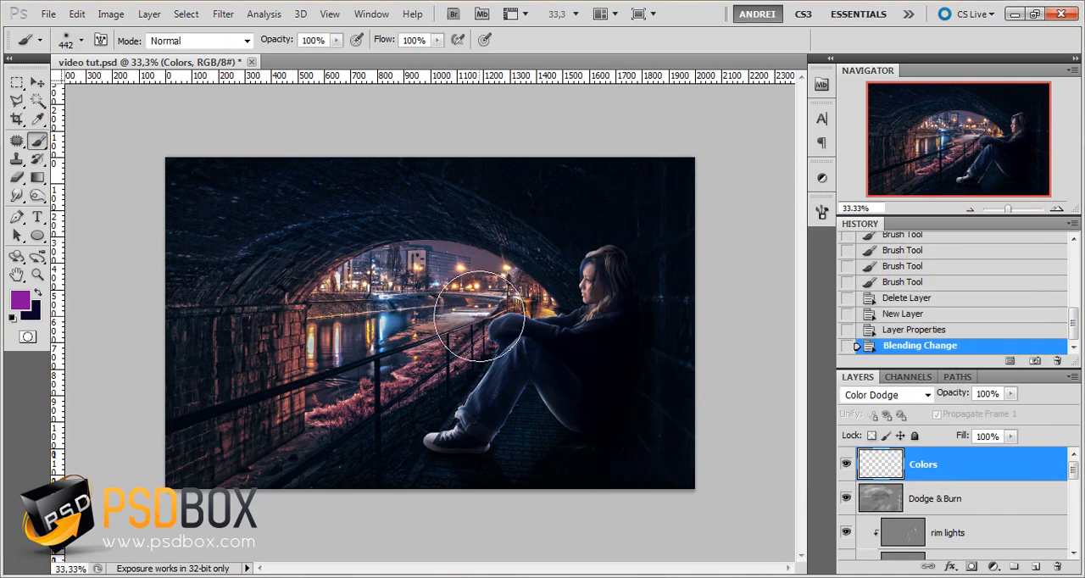
Set the foreground color to a purple with a hue of 275°
{"action": "left_click", "coordinate": [19, 303]}
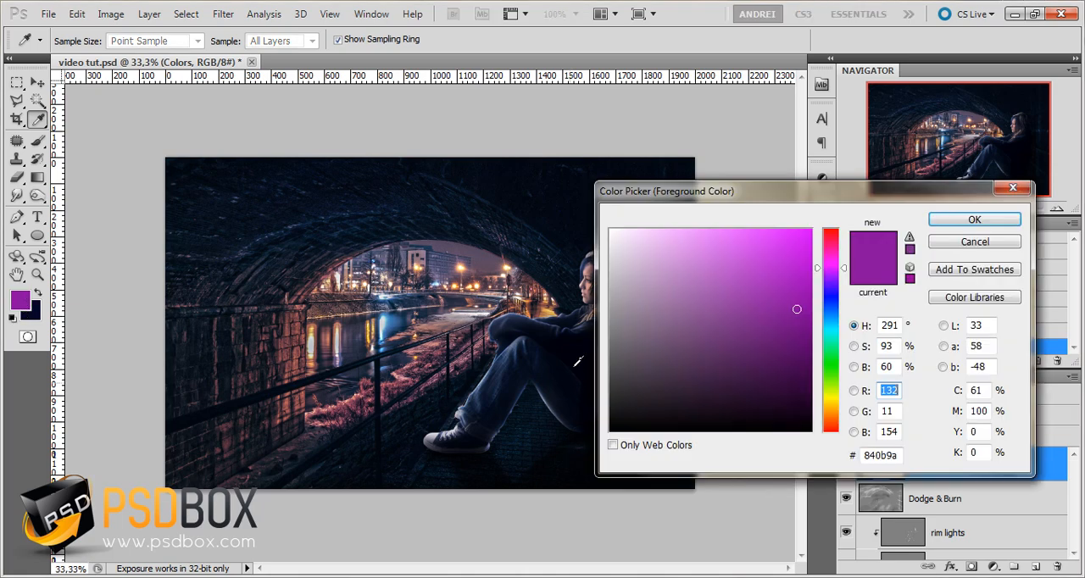
{"action": "left_click", "coordinate": [832, 276]}
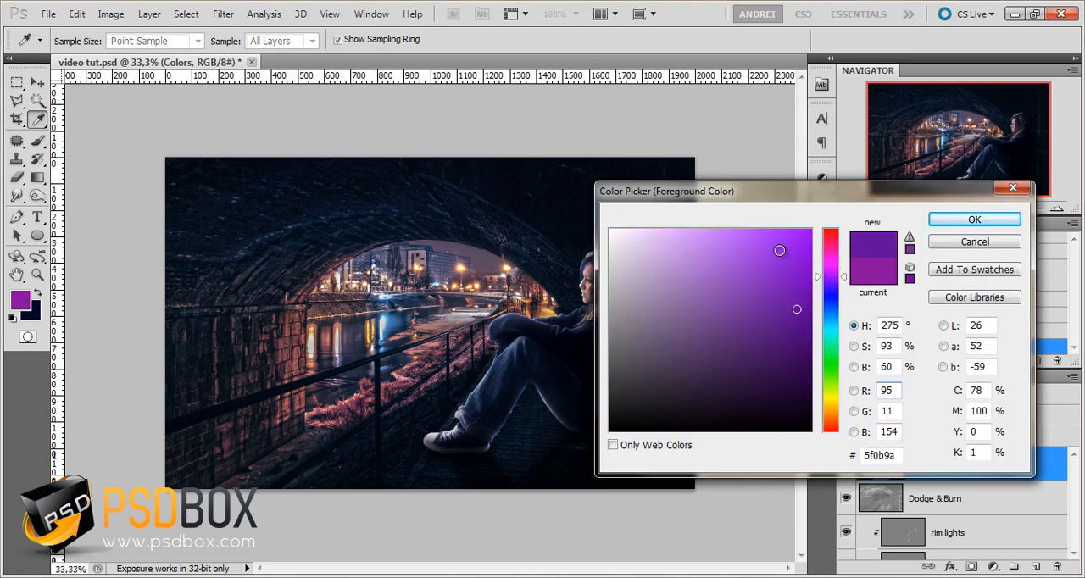
{"action": "left_click_drag", "start_coordinate": [782, 250], "coordinate": [787, 310]}
{"action": "left_click", "coordinate": [975, 220]}
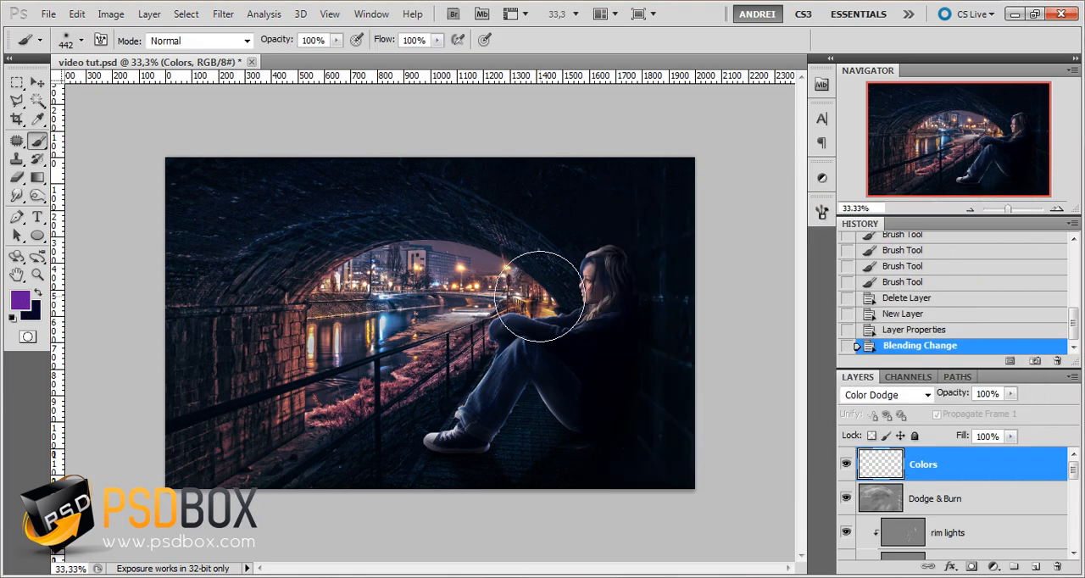
Try purple dabs in front of the girl's face with the 442 px brush, undoing each one
{"action": "left_click_drag", "start_coordinate": [552, 282], "coordinate": [540, 297]}
{"action": "key", "text": "ctrl+z"}
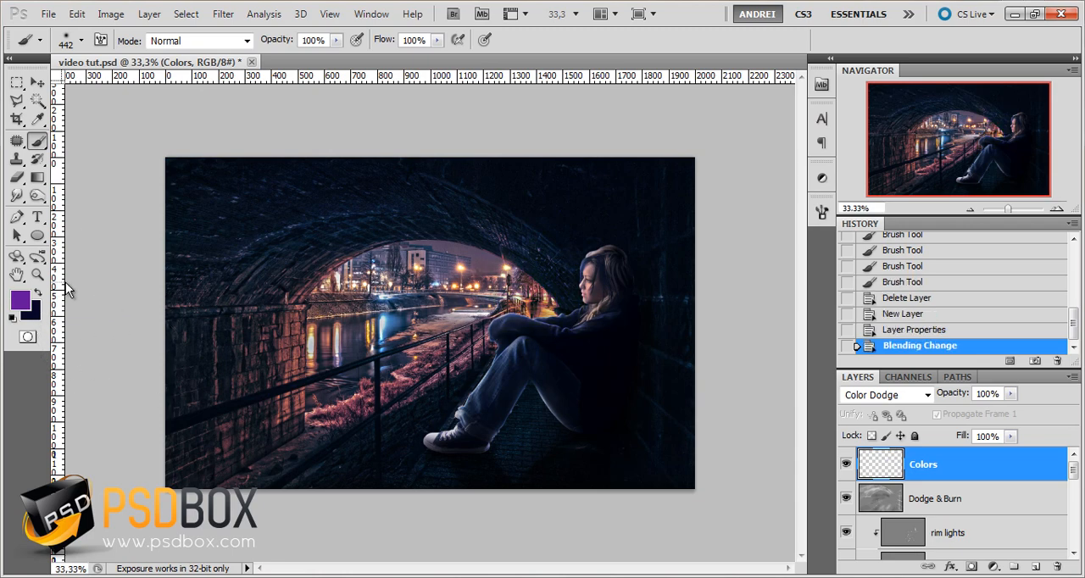
{"action": "left_click", "coordinate": [539, 283]}
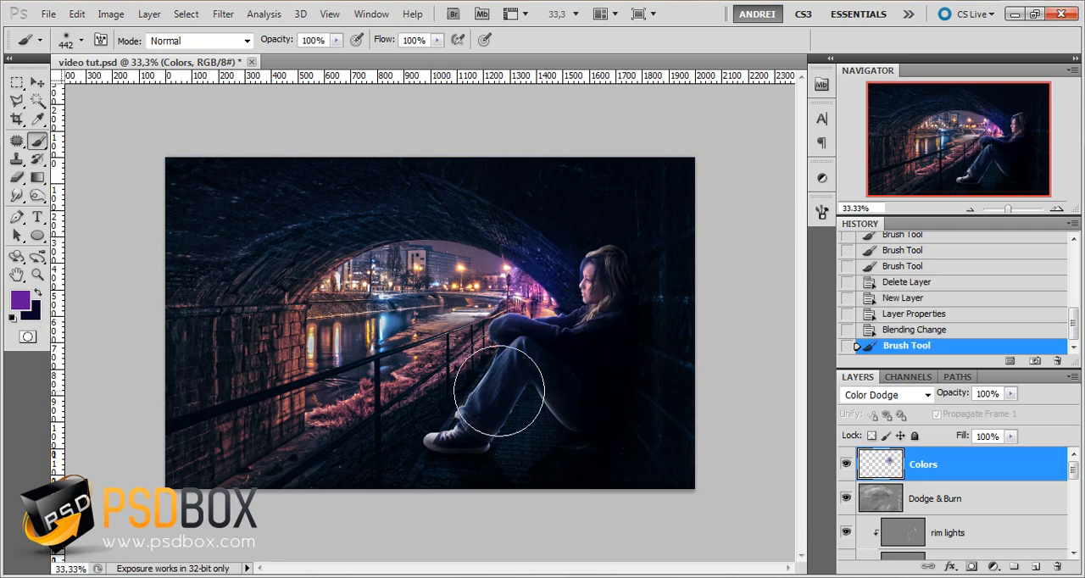
{"action": "key", "text": "ctrl+z"}
Darken the purple foreground color and paint a single soft 442 px dab in front of the girl's face
{"action": "left_click", "coordinate": [17, 304]}
{"action": "left_click_drag", "start_coordinate": [785, 310], "coordinate": [784, 336]}
{"action": "left_click", "coordinate": [975, 219]}
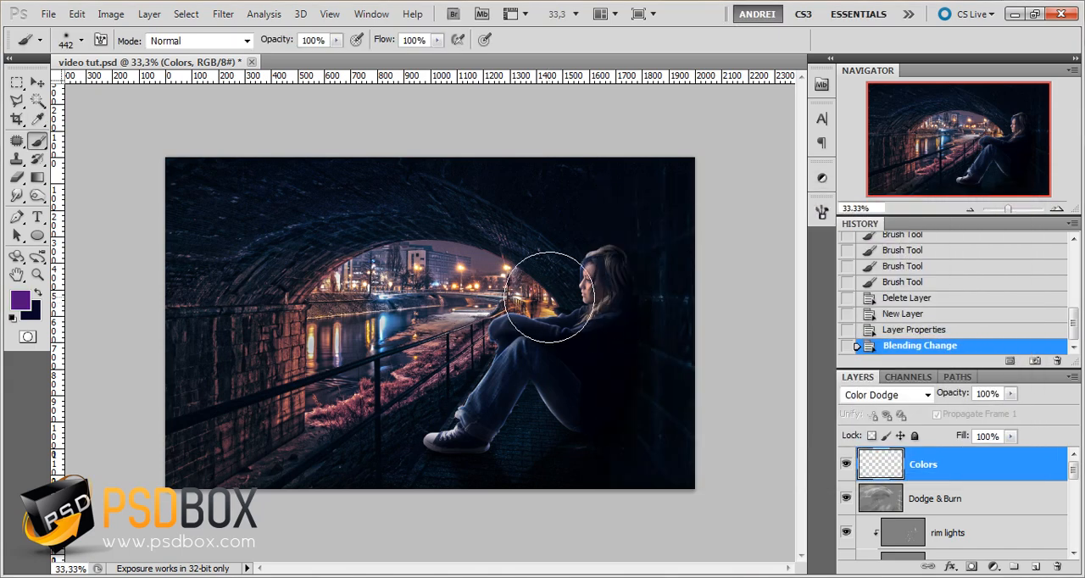
{"action": "left_click", "coordinate": [549, 294]}
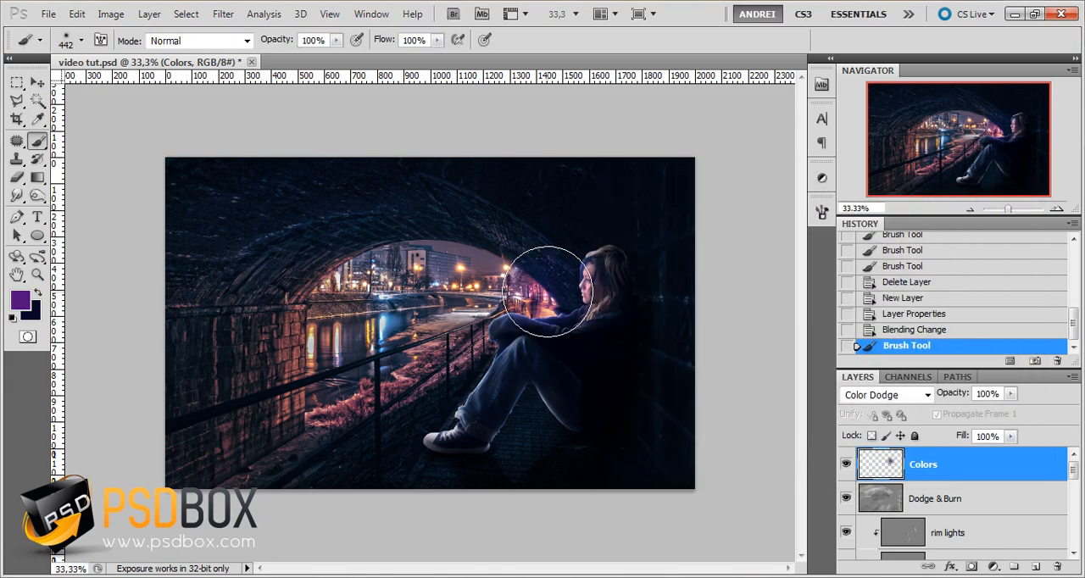
Try a crimson foreground color, #882843, with a brush stroke along the riverbank, and undo the stroke
{"action": "left_click", "coordinate": [12, 308]}
{"action": "left_click_drag", "start_coordinate": [839, 281], "coordinate": [835, 255]}
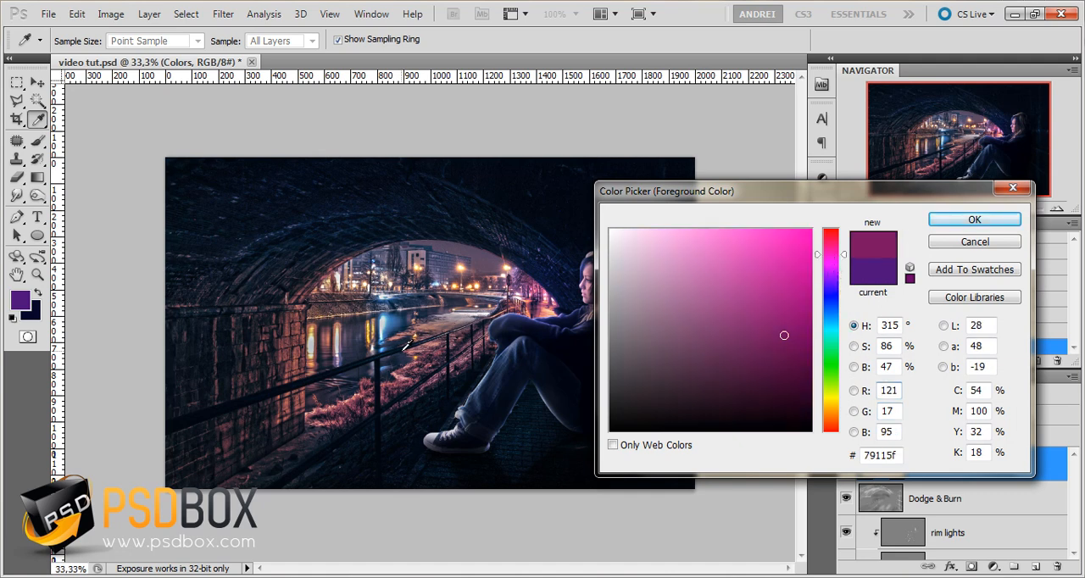
{"action": "left_click", "coordinate": [393, 381]}
{"action": "left_click", "coordinate": [389, 379]}
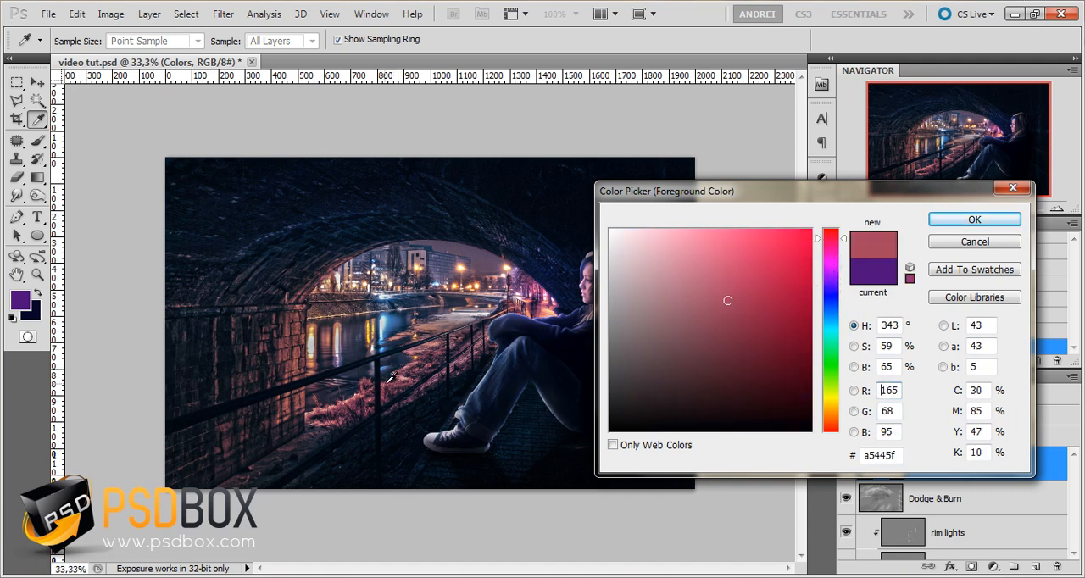
{"action": "left_click_drag", "start_coordinate": [750, 315], "coordinate": [753, 322]}
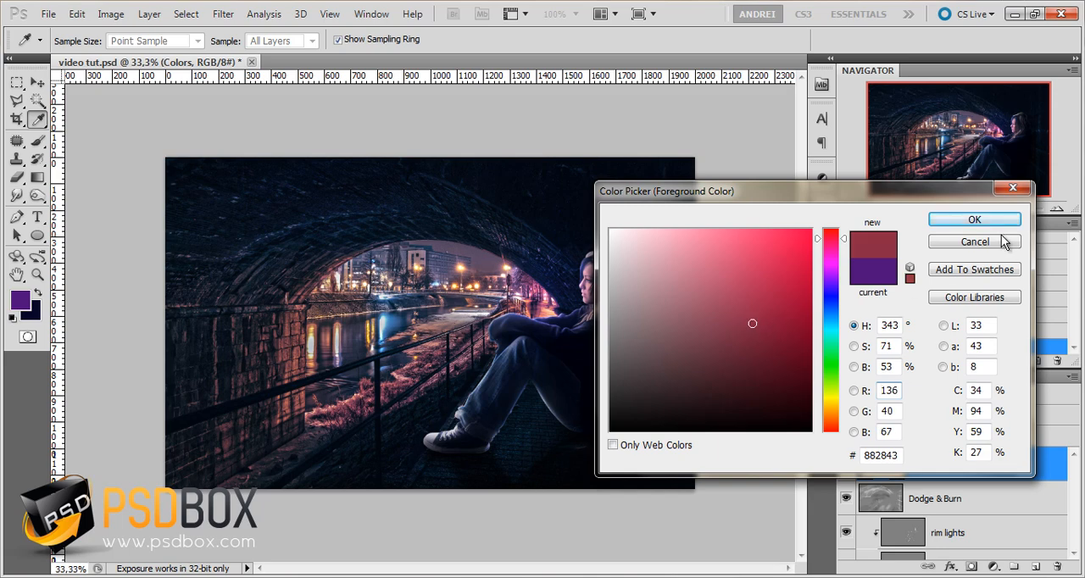
{"action": "left_click", "coordinate": [992, 220]}
{"action": "left_click_drag", "start_coordinate": [298, 416], "coordinate": [454, 342]}
{"action": "key", "text": "ctrl+z"}
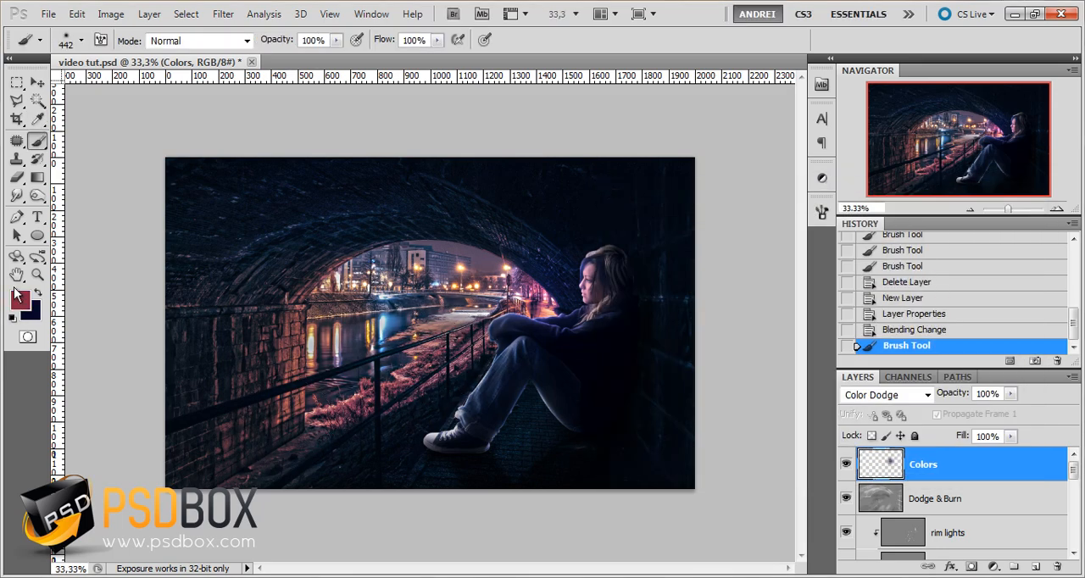
Darken the foreground color to #6a112a, try another stroke along the riverbank grass, and undo it
{"action": "left_click", "coordinate": [24, 300]}
{"action": "left_click", "coordinate": [769, 355]}
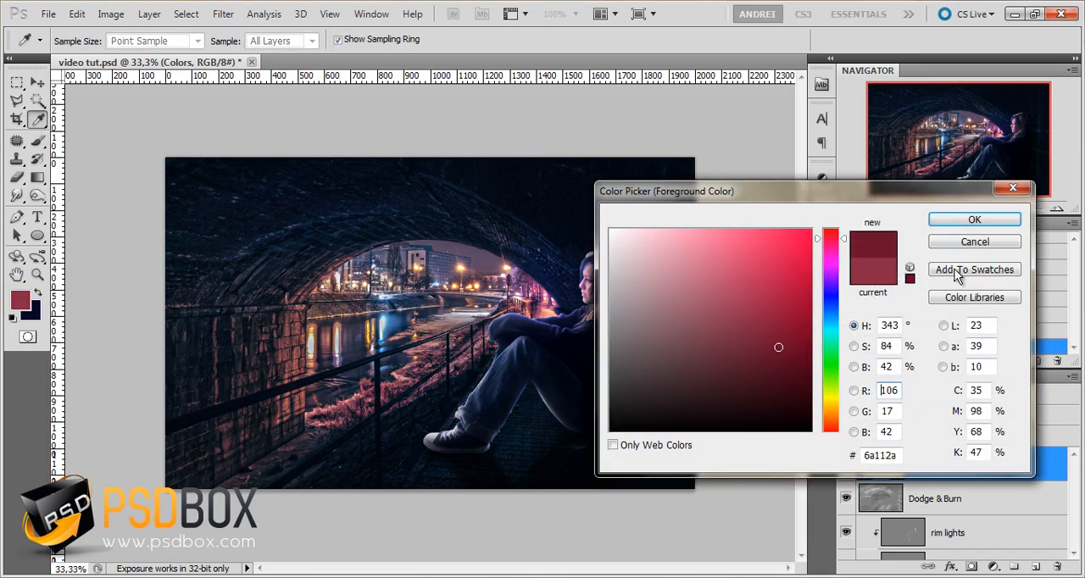
{"action": "left_click", "coordinate": [974, 219]}
{"action": "left_click_drag", "start_coordinate": [475, 343], "coordinate": [370, 402]}
{"action": "key", "text": "ctrl+z"}
Darken the foreground color to #490d1e and paint it along the riverbank grass and over the city buildings
{"action": "left_click", "coordinate": [24, 300]}
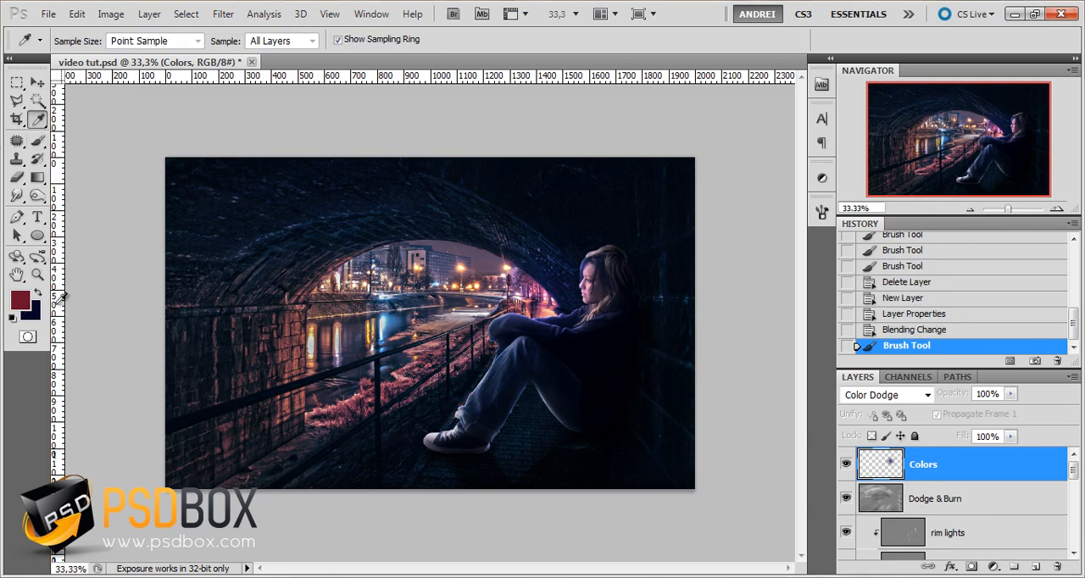
{"action": "left_click", "coordinate": [774, 372]}
{"action": "left_click", "coordinate": [975, 219]}
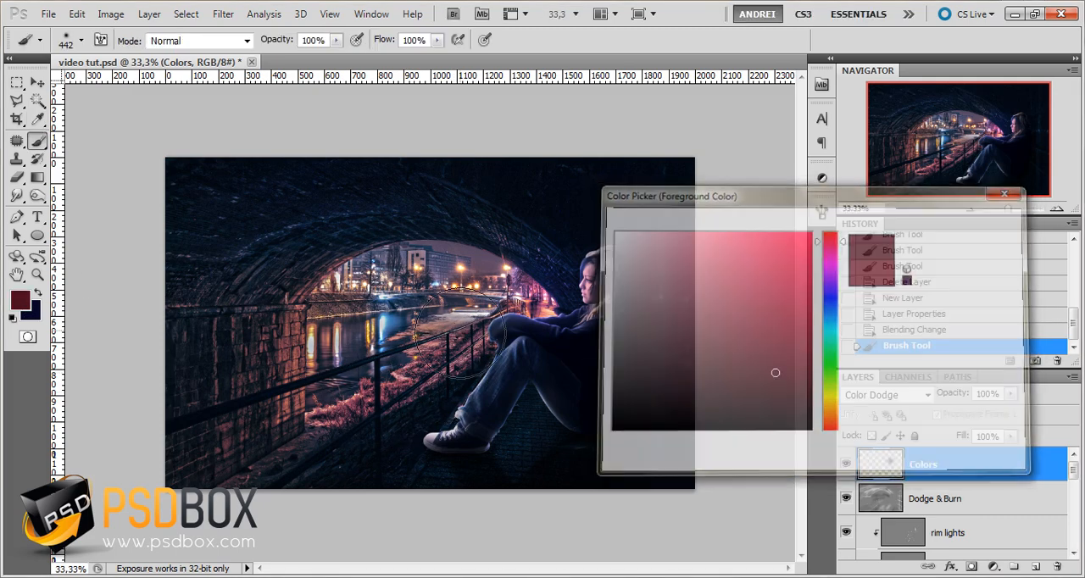
{"action": "left_click_drag", "start_coordinate": [475, 339], "coordinate": [351, 411]}
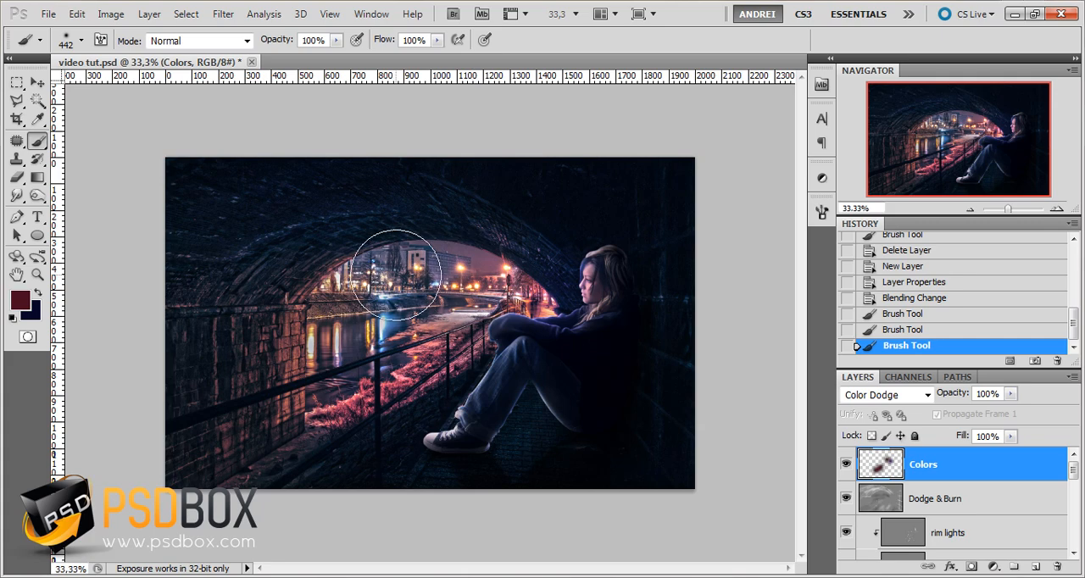
{"action": "left_click", "coordinate": [375, 283]}
Shift the foreground hue to dark purple and dab it over the girl's shoe, the walkway and the ground beneath the railing
{"action": "left_click", "coordinate": [17, 300]}
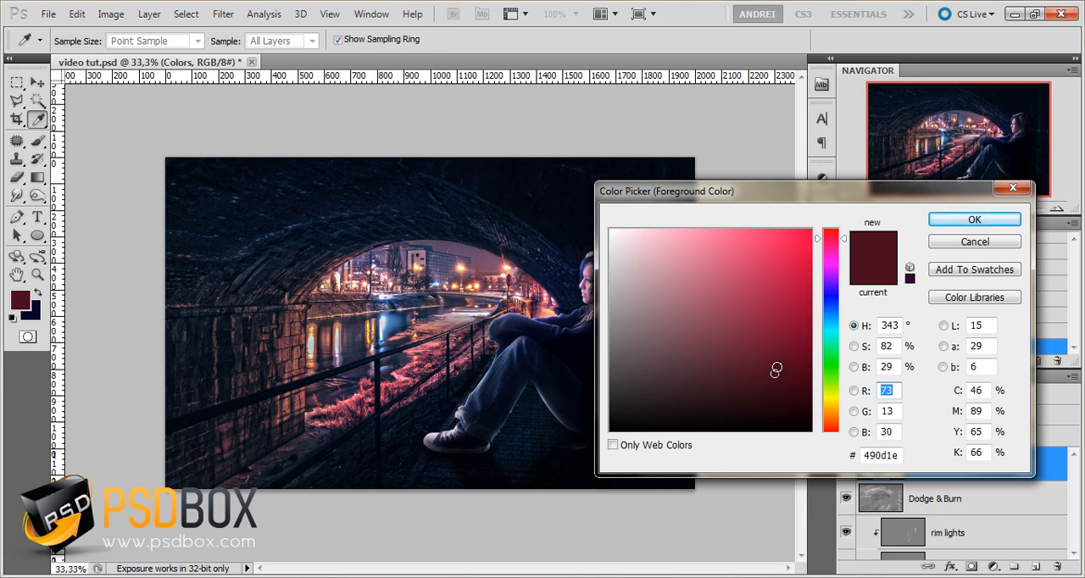
{"action": "left_click_drag", "start_coordinate": [845, 240], "coordinate": [844, 271]}
{"action": "left_click", "coordinate": [970, 222]}
{"action": "left_click", "coordinate": [465, 453]}
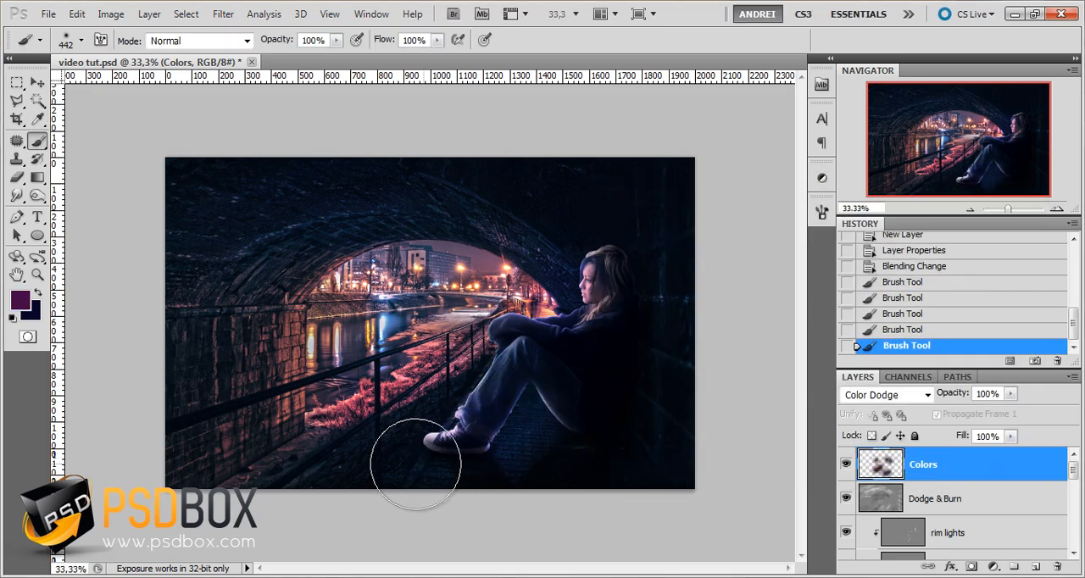
{"action": "left_click", "coordinate": [276, 461]}
{"action": "left_click", "coordinate": [370, 431]}
{"action": "left_click", "coordinate": [205, 442]}
{"action": "left_click", "coordinate": [246, 450]}
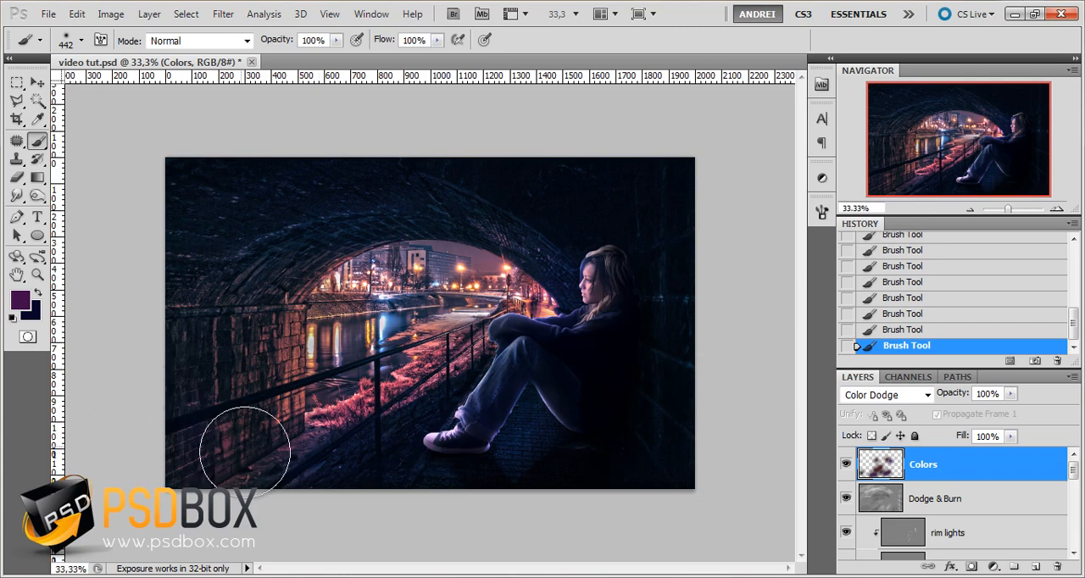
{"action": "left_click", "coordinate": [413, 396]}
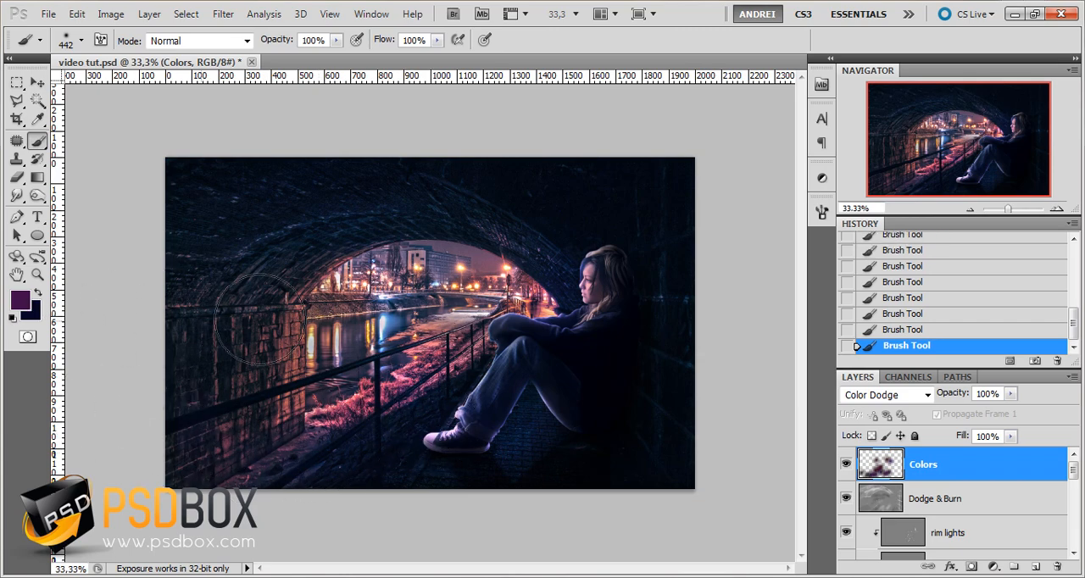
Shift the foreground hue to dark blue and paint the wall behind the girl and the tunnel ceiling
{"action": "left_click", "coordinate": [19, 299]}
{"action": "left_click_drag", "start_coordinate": [845, 268], "coordinate": [844, 317]}
{"action": "left_click", "coordinate": [973, 221]}
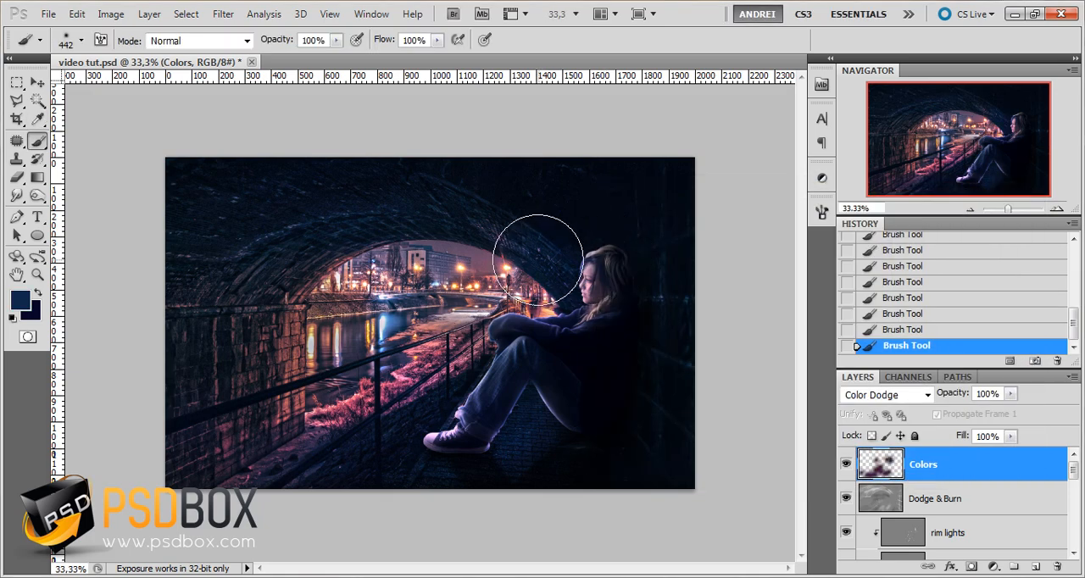
{"action": "key", "text": "ctrl+alt+z"}
{"action": "key", "text": "ctrl+alt+z"}
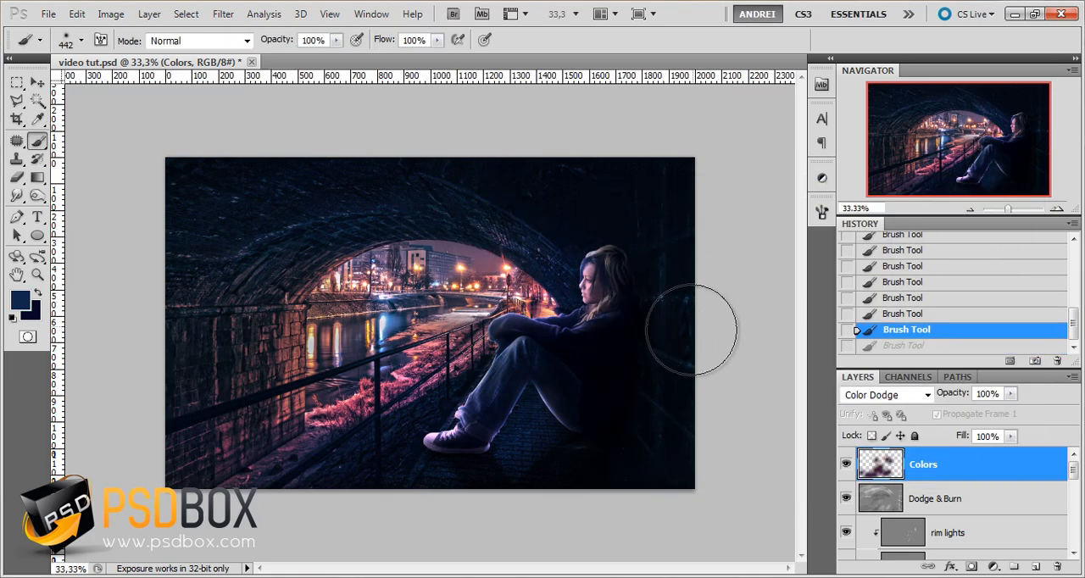
{"action": "left_click_drag", "start_coordinate": [675, 308], "coordinate": [679, 407]}
{"action": "left_click_drag", "start_coordinate": [346, 172], "coordinate": [531, 230]}
Shift the foreground color to a dark orange-brown, #491b0d, and dab it on the brick pillar
{"action": "left_click", "coordinate": [20, 301]}
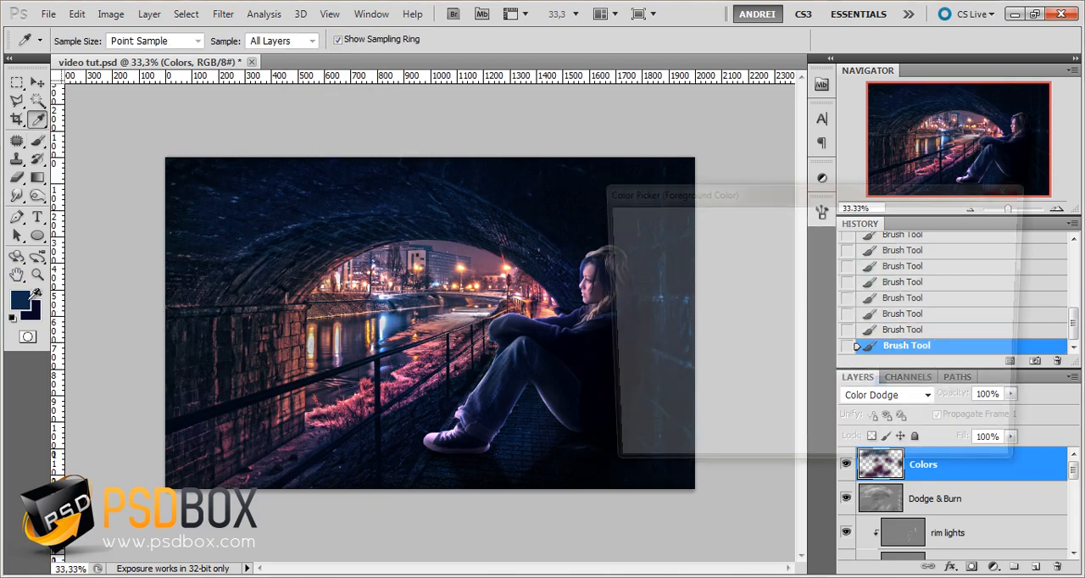
{"action": "left_click_drag", "start_coordinate": [850, 321], "coordinate": [845, 429]}
{"action": "left_click", "coordinate": [982, 223]}
{"action": "left_click", "coordinate": [301, 373]}
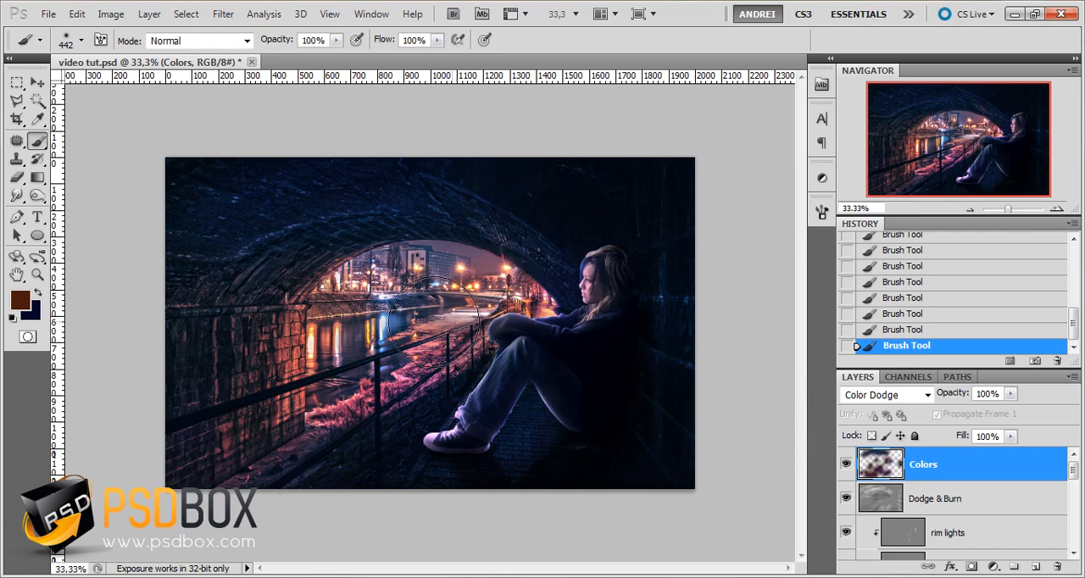
Shift the foreground color's hue to a dark teal
{"action": "left_click", "coordinate": [19, 300]}
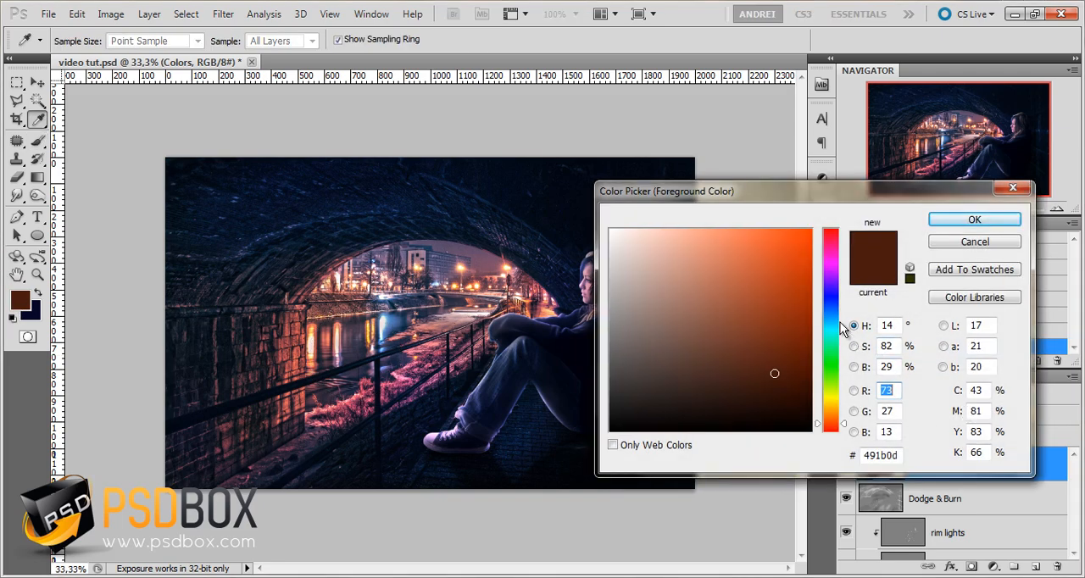
{"action": "left_click_drag", "start_coordinate": [845, 322], "coordinate": [839, 323]}
{"action": "left_click", "coordinate": [975, 220]}
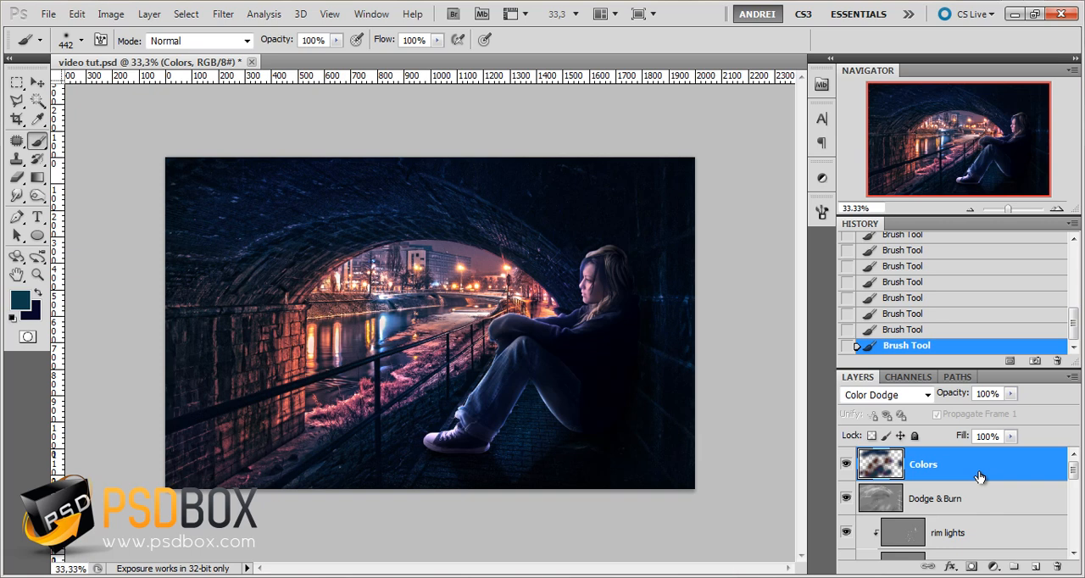
Set the Eraser to a soft 89 px brush with 0% hardness and 19% opacity
{"action": "key", "text": "e"}
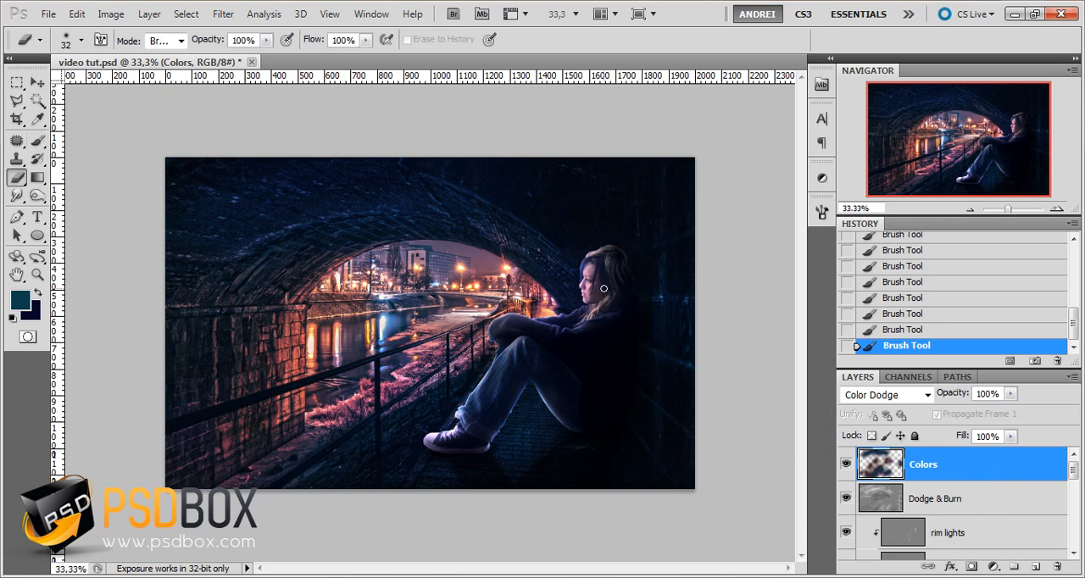
{"action": "right_click", "coordinate": [570, 290]}
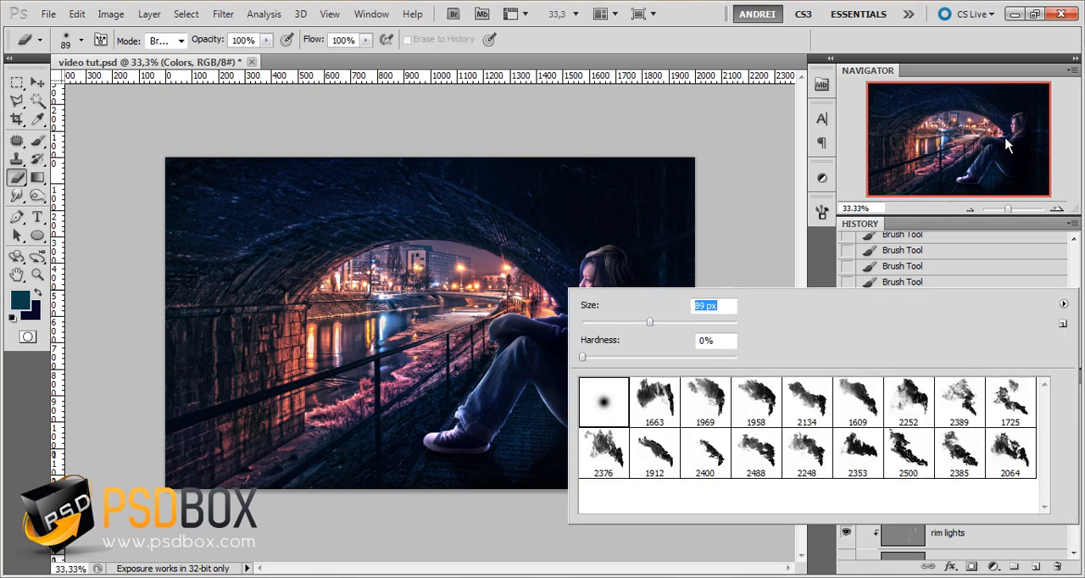
{"action": "key", "text": "Return"}
{"action": "scroll", "coordinate": [616, 286], "scroll_direction": "up", "scroll_amount": 4}
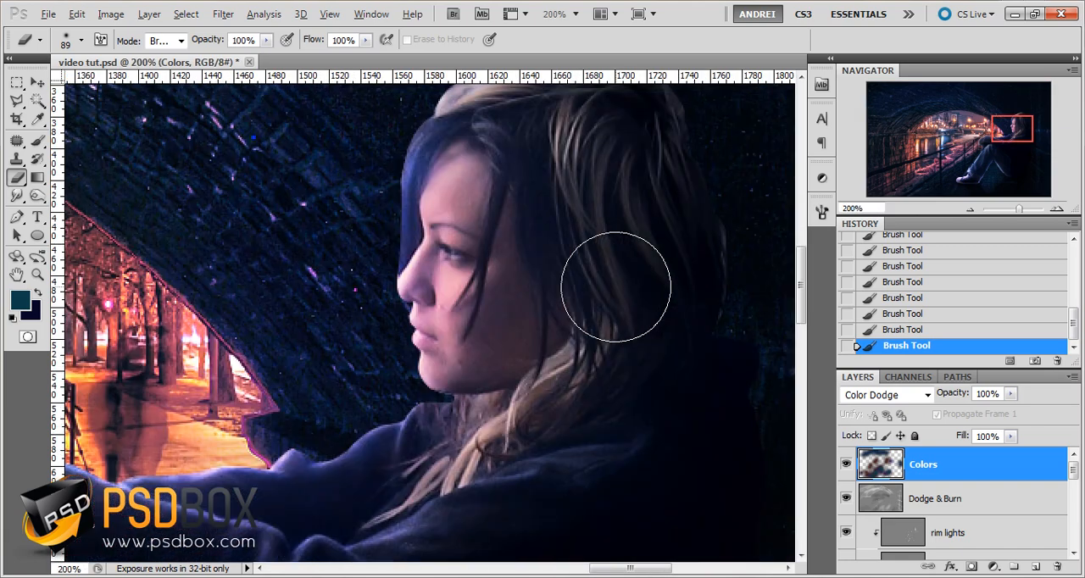
{"action": "left_click", "coordinate": [264, 43]}
{"action": "left_click_drag", "start_coordinate": [265, 56], "coordinate": [200, 56]}
Lightly erase the color over the girl's face and chin, and compare the image with the Colors layer hidden and shown
{"action": "left_click_drag", "start_coordinate": [487, 208], "coordinate": [449, 427]}
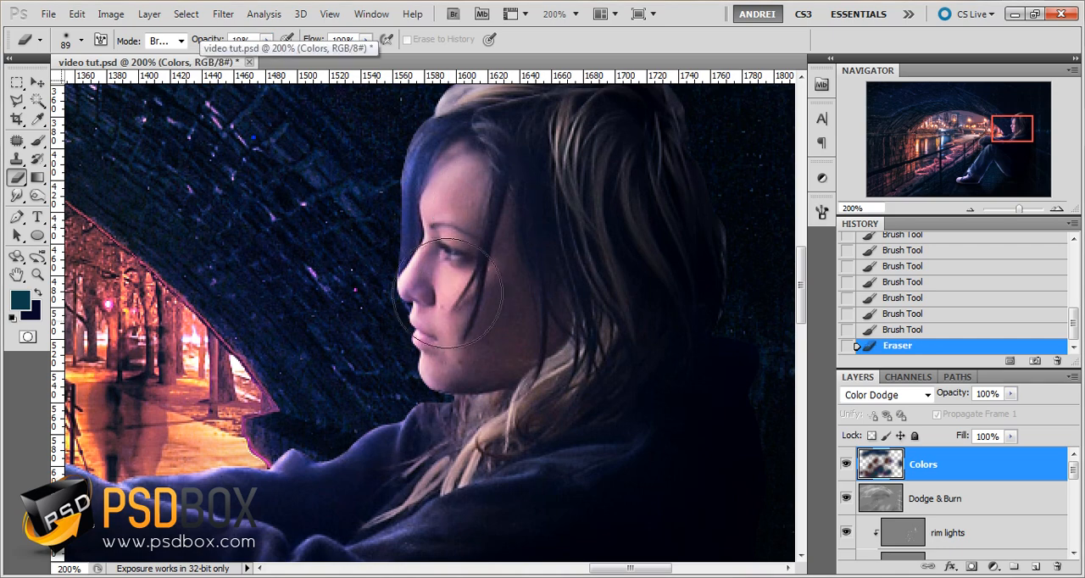
{"action": "mouse_move", "coordinate": [422, 374]}
{"action": "left_mouse_down"}
{"action": "mouse_move", "coordinate": [450, 231]}
{"action": "mouse_move", "coordinate": [450, 401]}
{"action": "mouse_move", "coordinate": [448, 371]}
{"action": "left_mouse_up"}
{"action": "left_click_drag", "start_coordinate": [450, 365], "coordinate": [447, 321]}
{"action": "left_click_drag", "start_coordinate": [448, 202], "coordinate": [449, 330]}
{"action": "left_click_drag", "start_coordinate": [449, 330], "coordinate": [453, 229]}
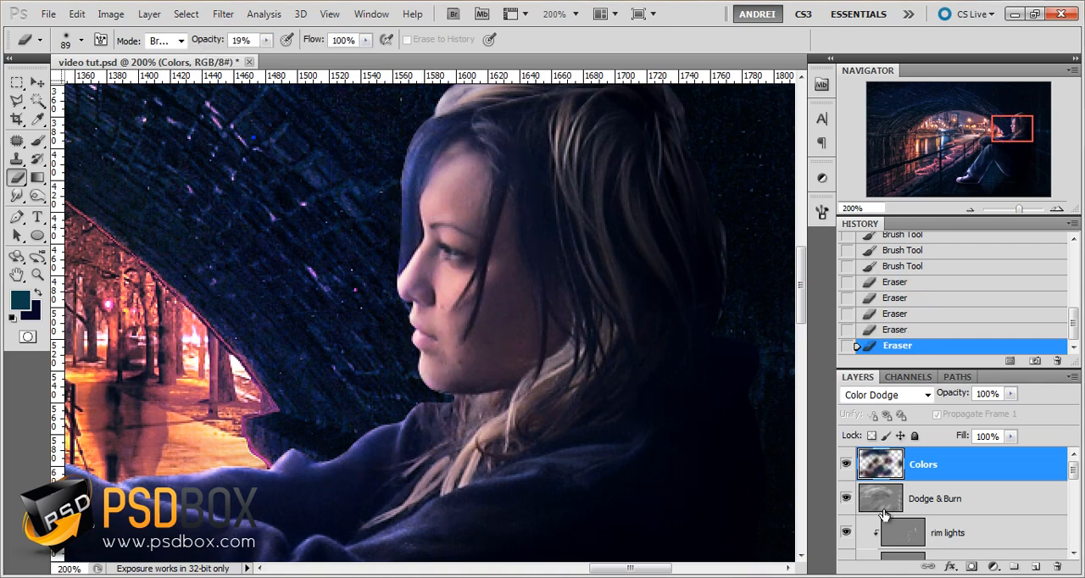
{"action": "left_click", "coordinate": [847, 464]}
{"action": "left_click", "coordinate": [847, 465]}
{"action": "scroll", "coordinate": [584, 360], "scroll_direction": "down", "scroll_amount": 4}
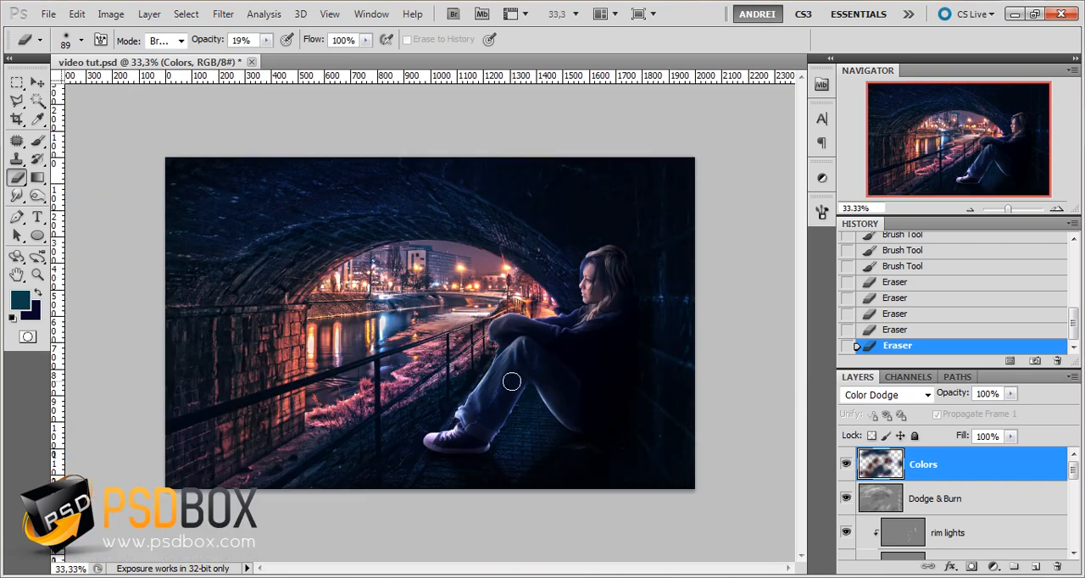
Lightly erase the color over the girl's jeans at the knee, and recheck the Colors layer by toggling its visibility
{"action": "scroll", "coordinate": [511, 382], "scroll_direction": "up", "scroll_amount": 1}
{"action": "left_click_drag", "start_coordinate": [531, 348], "coordinate": [530, 382]}
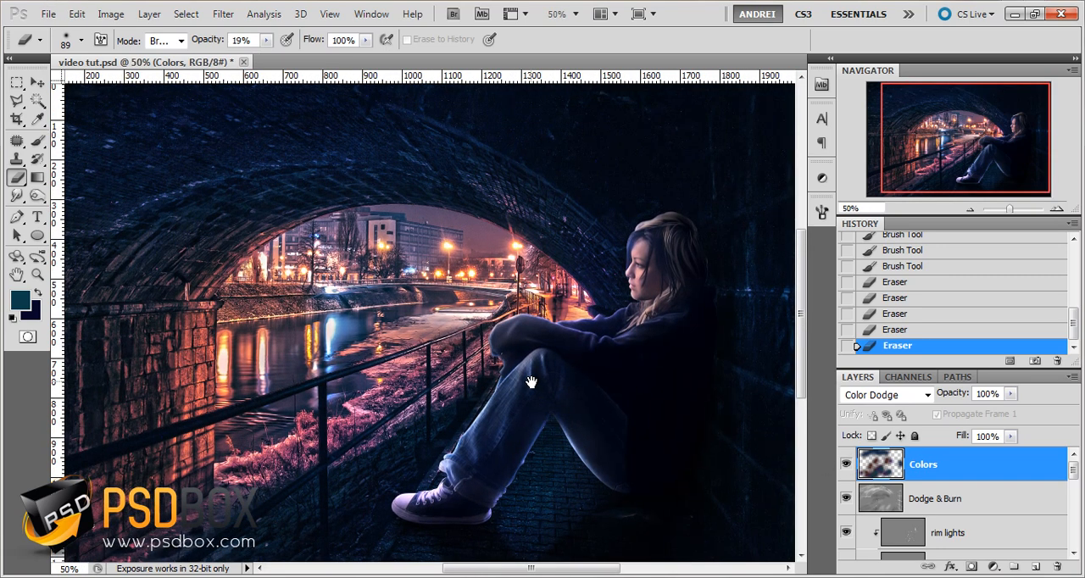
{"action": "left_click", "coordinate": [846, 464]}
{"action": "left_click", "coordinate": [845, 464]}
{"action": "scroll", "coordinate": [522, 331], "scroll_direction": "down", "scroll_amount": 1}
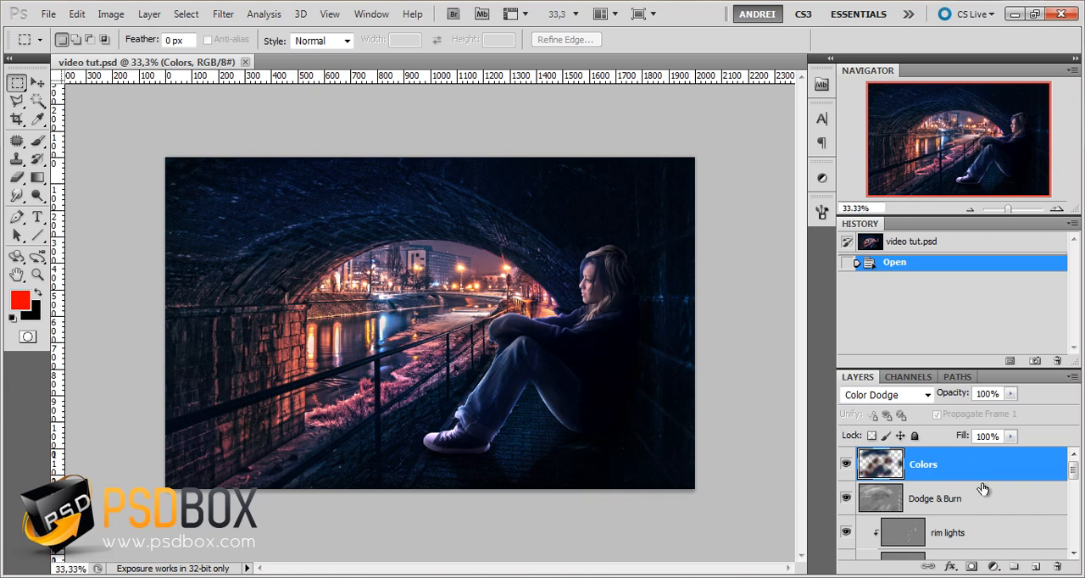
Add a Gradient Map adjustment layer above Colors using the Violet, Green, Orange preset
{"action": "left_click", "coordinate": [993, 568]}
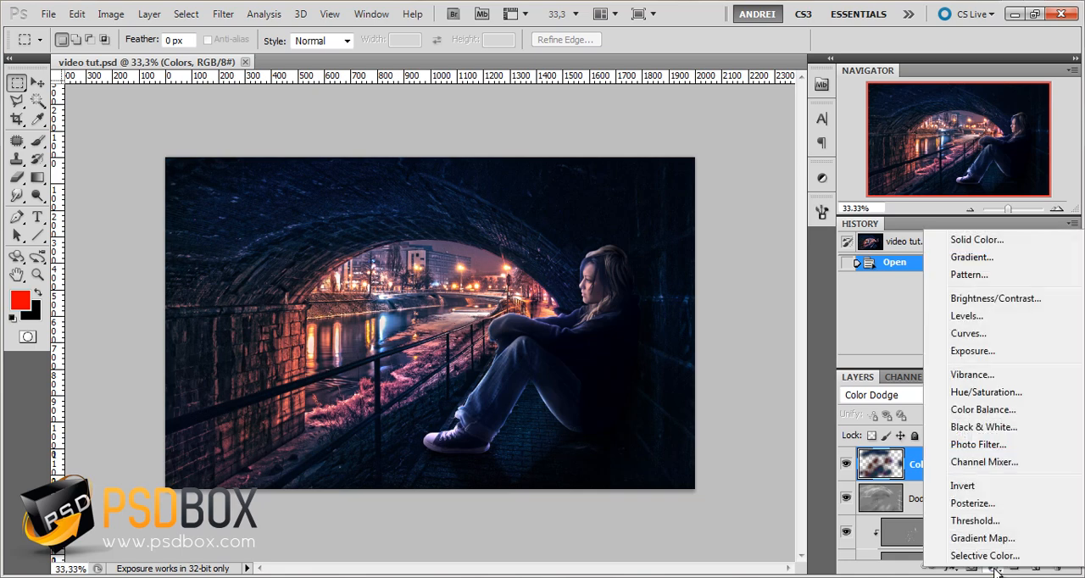
{"action": "left_click", "coordinate": [982, 538]}
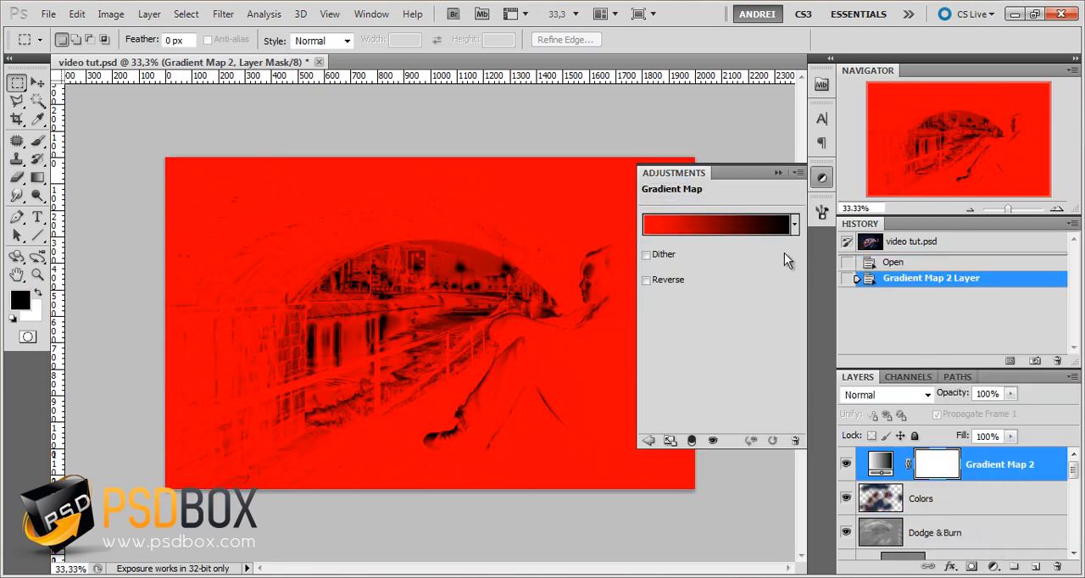
{"action": "left_click", "coordinate": [755, 234]}
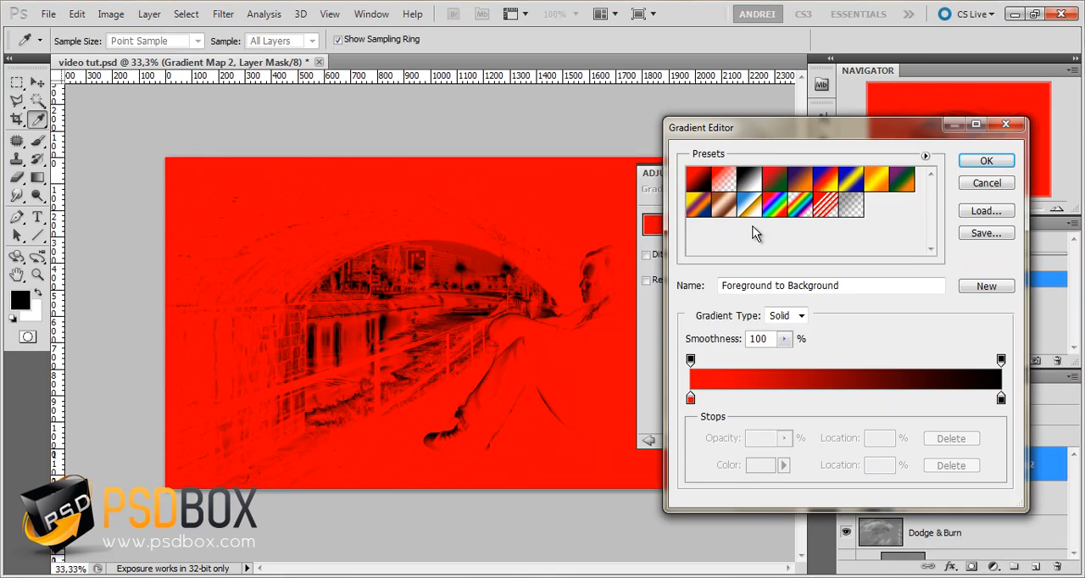
{"action": "left_click", "coordinate": [826, 179]}
{"action": "left_click", "coordinate": [902, 179]}
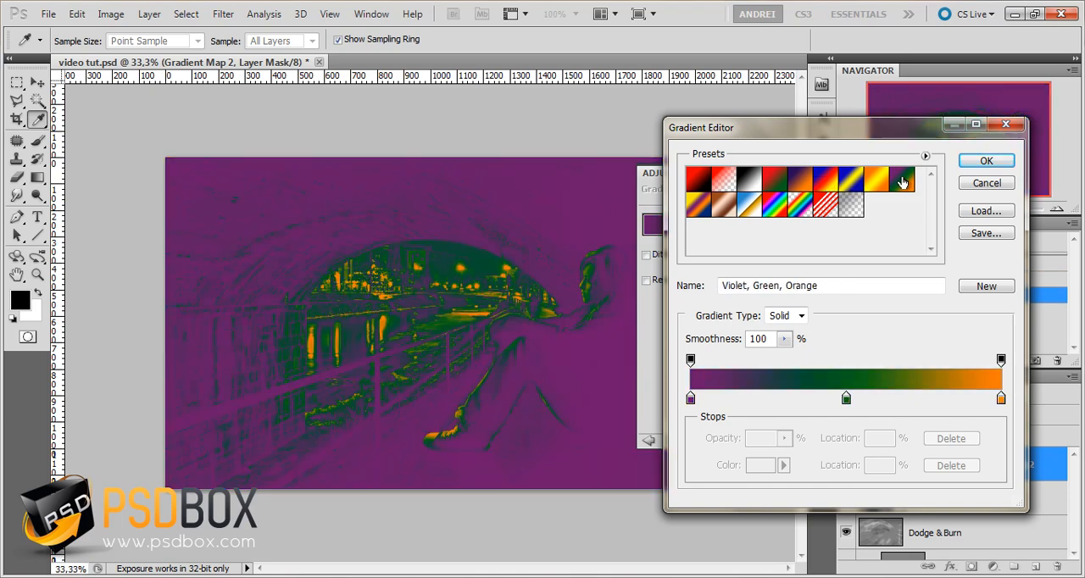
{"action": "left_click", "coordinate": [986, 161]}
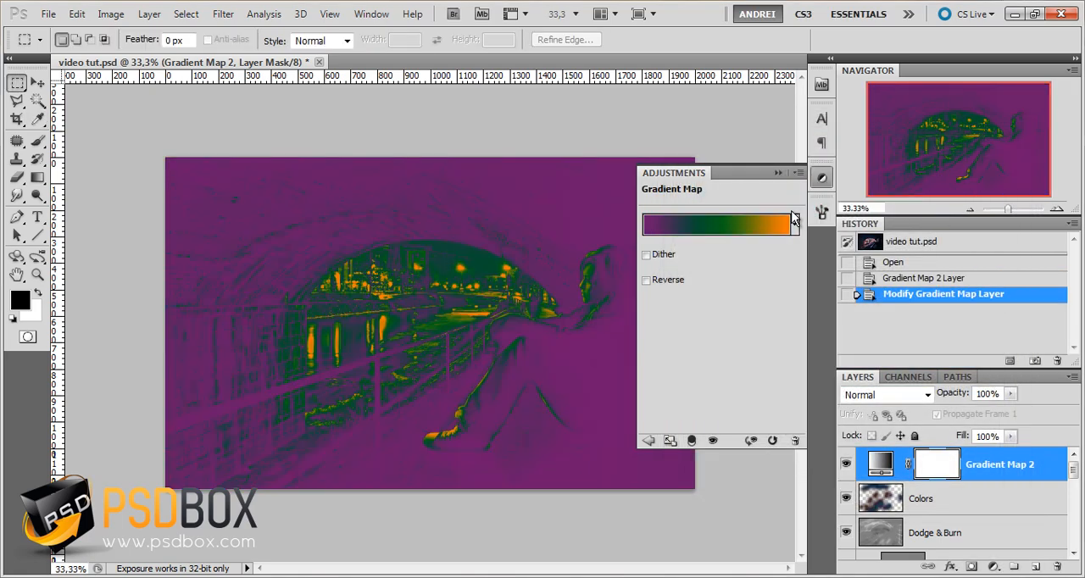
Set the gradient map layer's blend mode to Color Dodge with 20% opacity, and compare the image without it
{"action": "left_click", "coordinate": [898, 394]}
{"action": "left_click", "coordinate": [875, 152]}
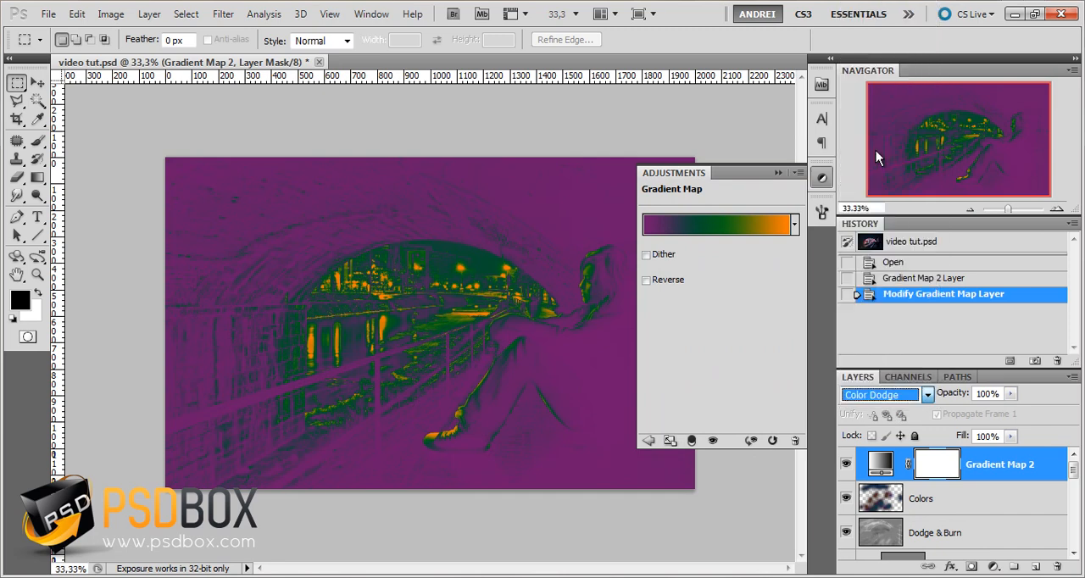
{"action": "left_click", "coordinate": [998, 395]}
{"action": "type", "text": "20"}
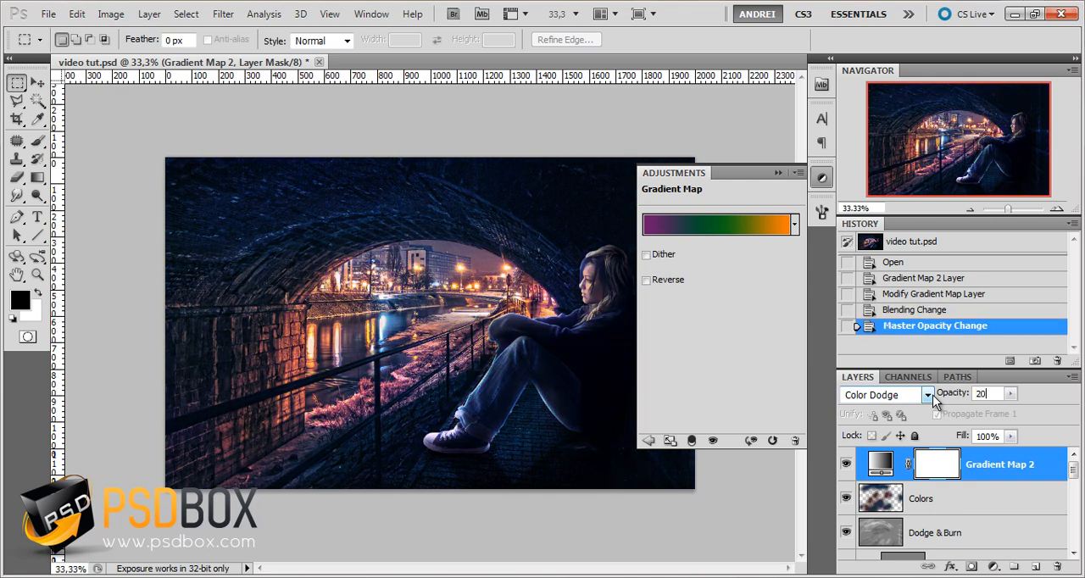
{"action": "left_click", "coordinate": [777, 173]}
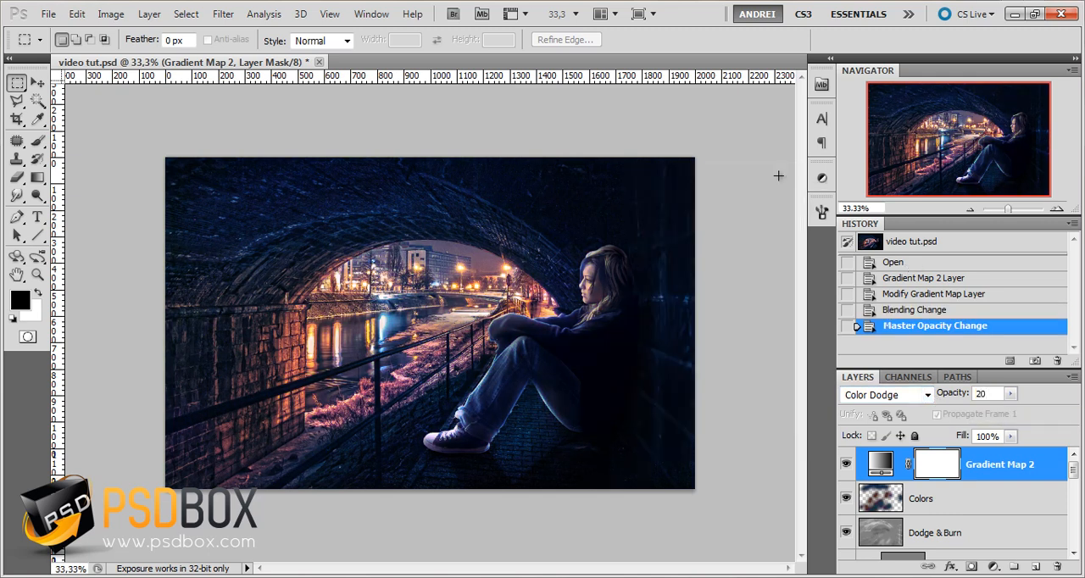
{"action": "left_click", "coordinate": [845, 467]}
{"action": "left_click", "coordinate": [845, 467]}
Add a second Gradient Map adjustment layer above the first using the Blue, Red, Yellow preset
{"action": "left_click", "coordinate": [995, 567]}
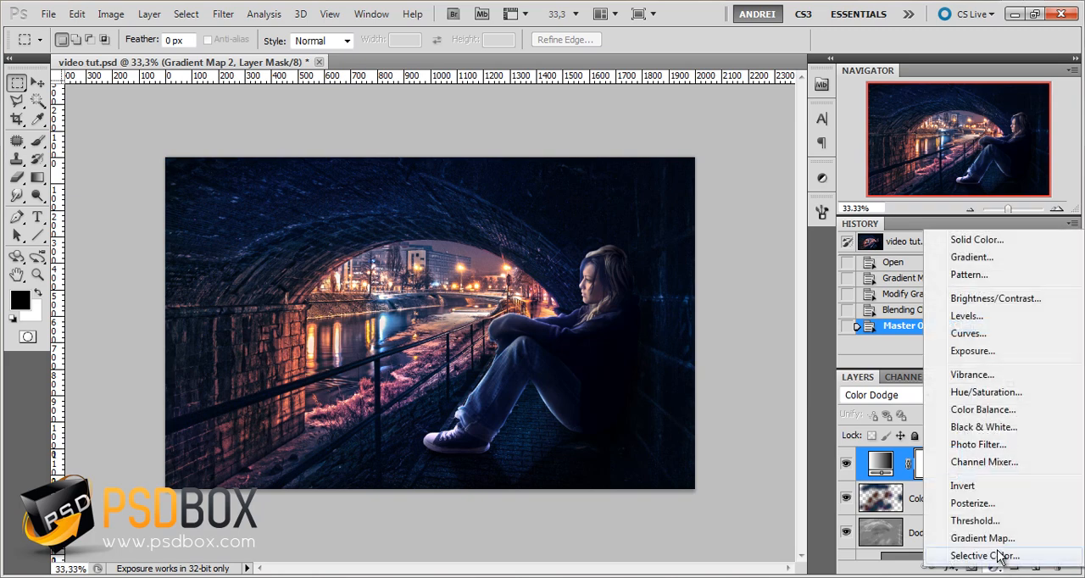
{"action": "left_click", "coordinate": [982, 536]}
{"action": "left_click", "coordinate": [746, 224]}
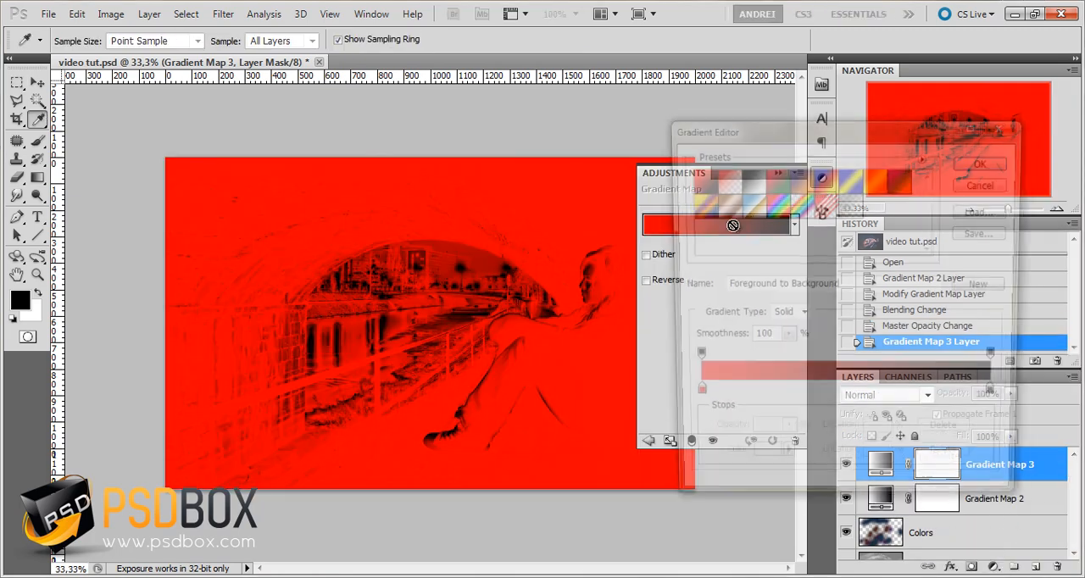
{"action": "left_click", "coordinate": [825, 179]}
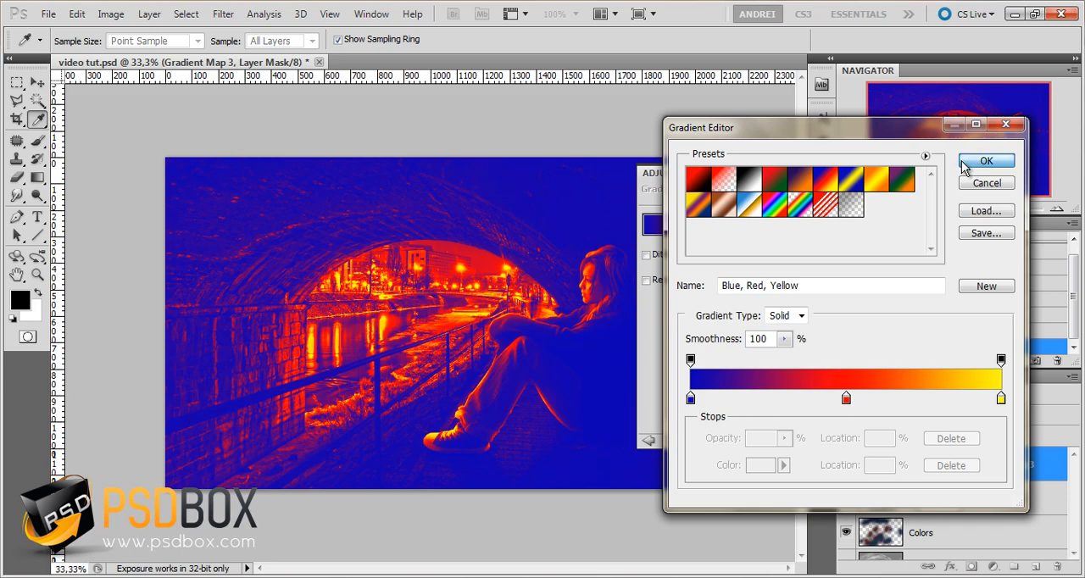
{"action": "left_click", "coordinate": [985, 161]}
{"action": "left_click", "coordinate": [777, 173]}
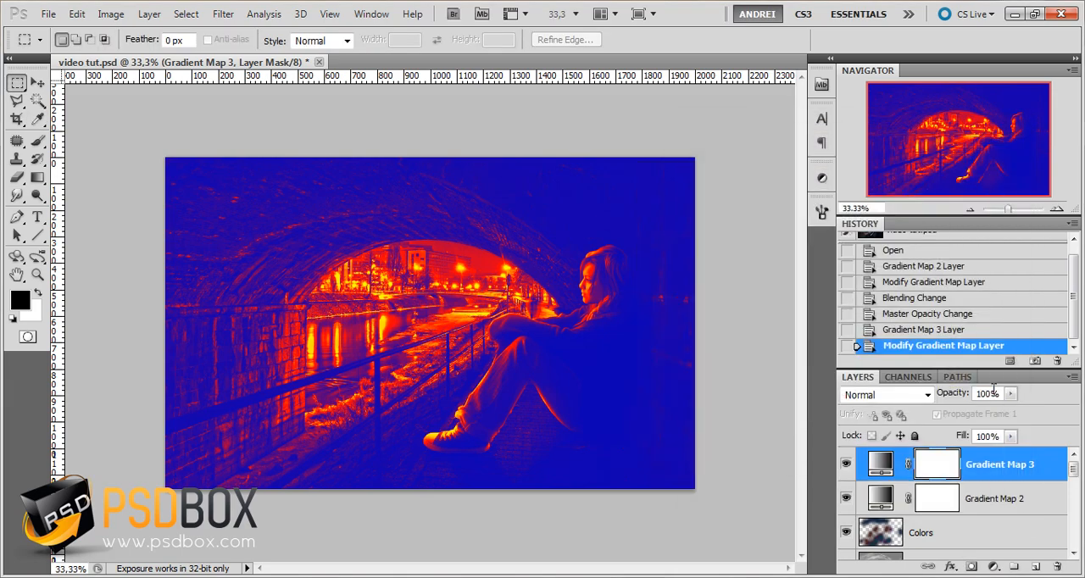
Set the Blue, Red, Yellow gradient map layer to Color Dodge blending with 20% opacity
{"action": "left_click", "coordinate": [886, 395]}
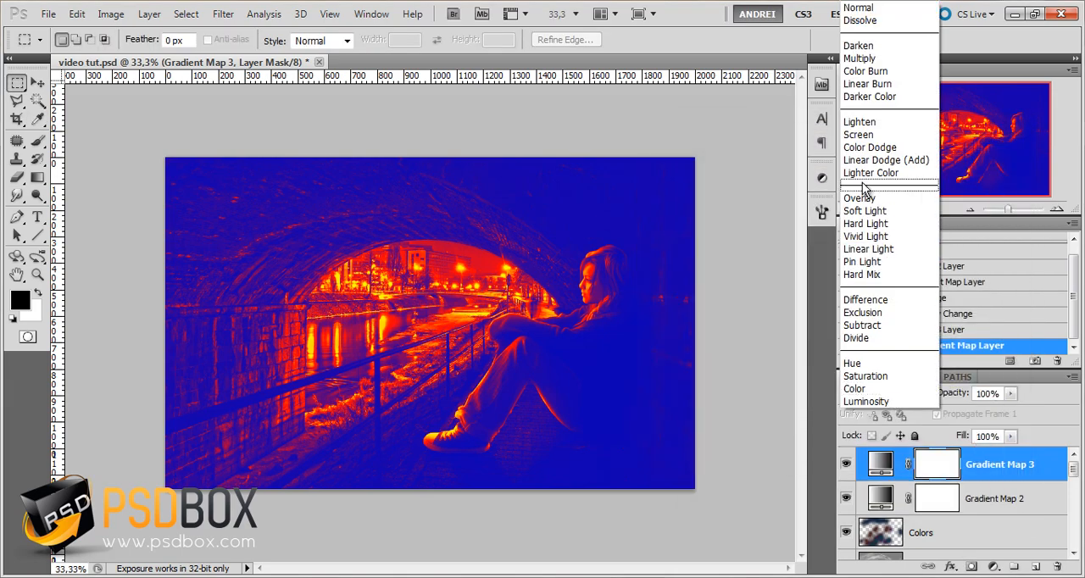
{"action": "left_click", "coordinate": [863, 148]}
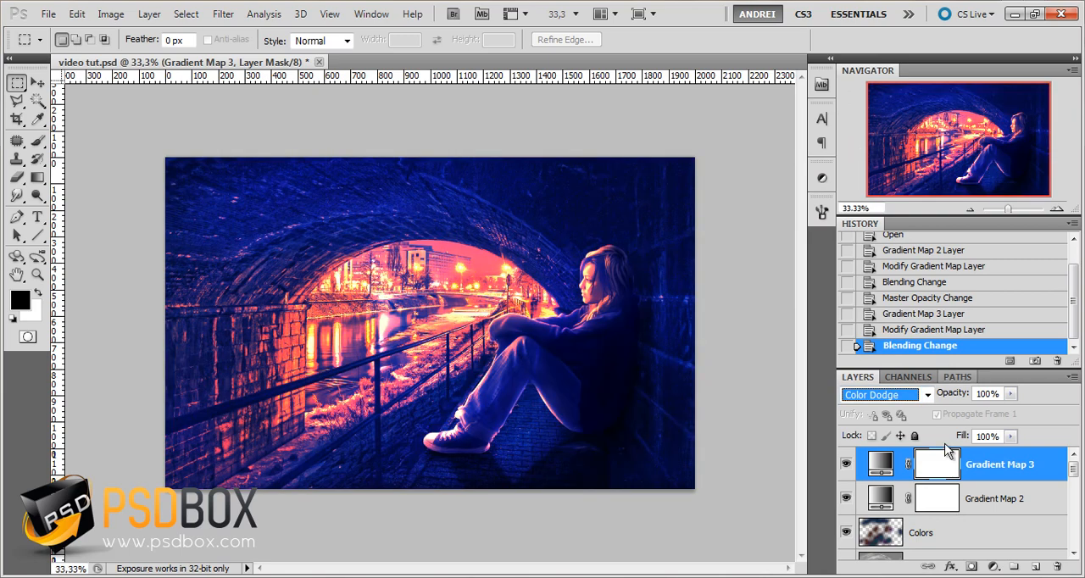
{"action": "left_click", "coordinate": [998, 393]}
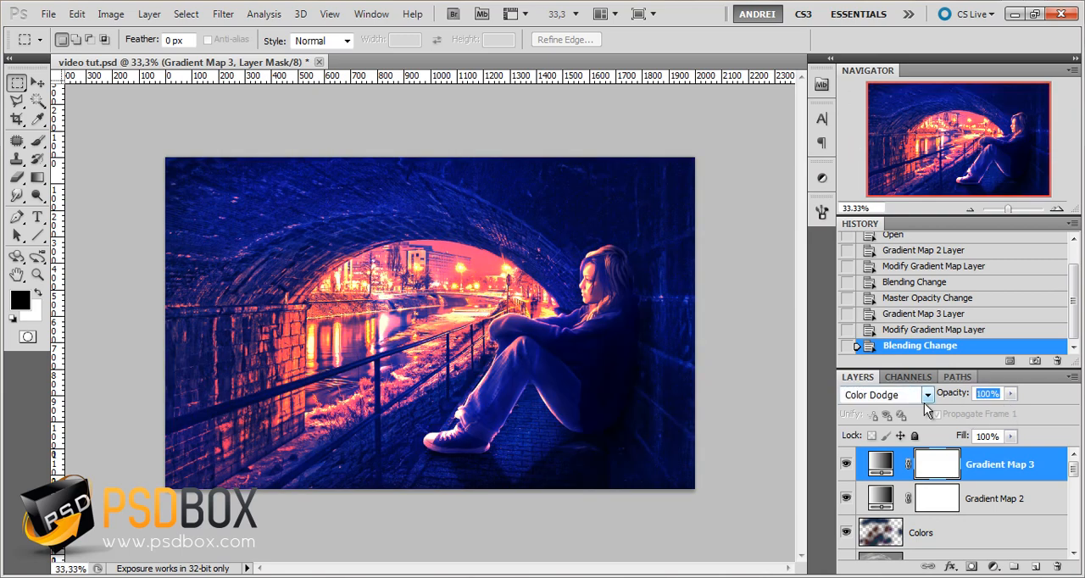
{"action": "type", "text": "20"}
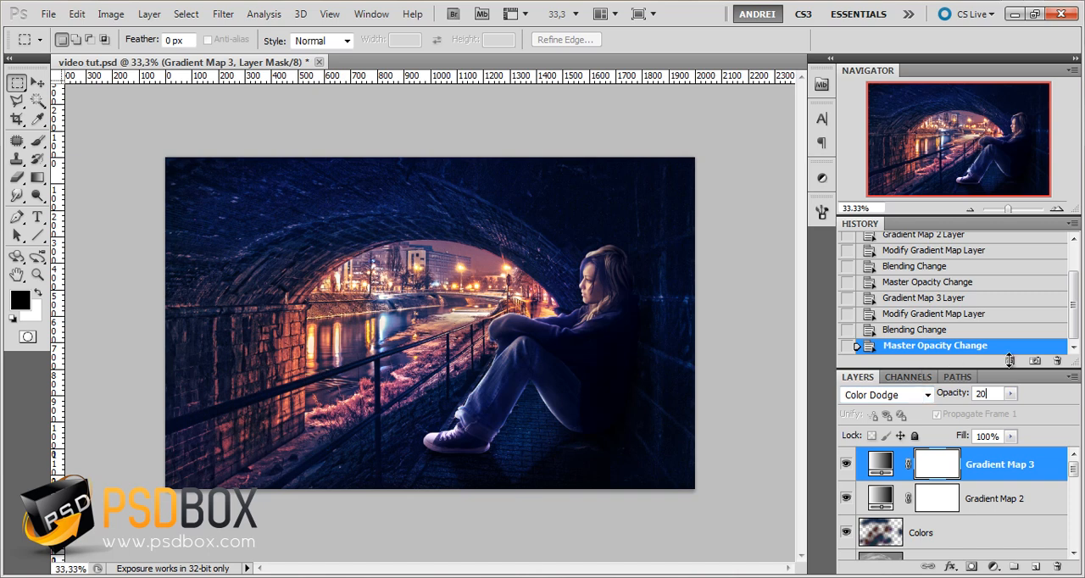
Lower the opacity of the Gradient Map 2 layer to 15%
{"action": "left_click", "coordinate": [958, 398]}
{"action": "left_click", "coordinate": [1007, 501]}
{"action": "left_click_drag", "start_coordinate": [946, 398], "coordinate": [950, 398]}
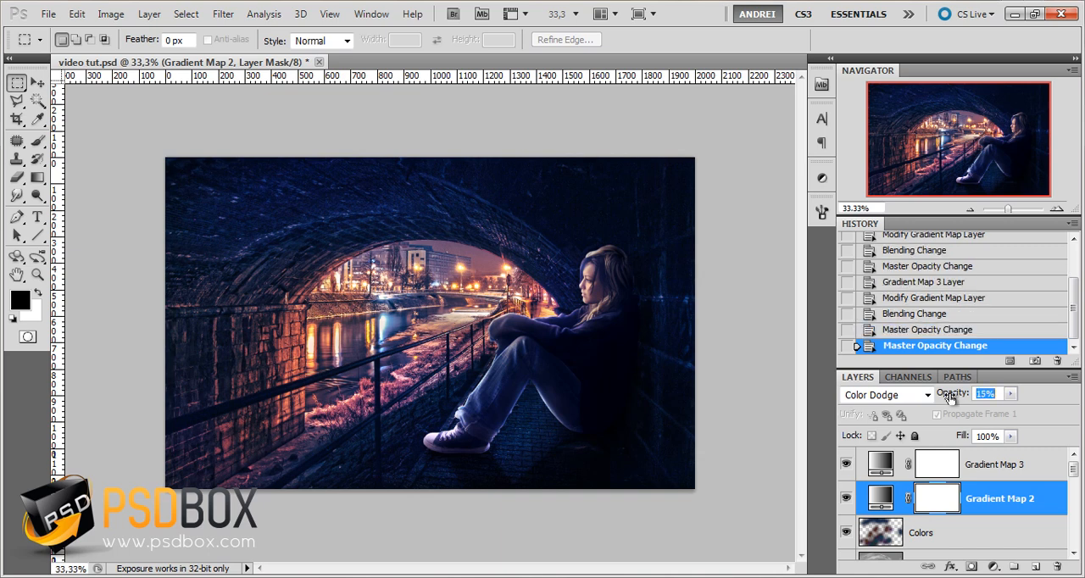
Adjust the Gradient Map 3 layer's opacity to 25%, and compare the image with the layer hidden and shown
{"action": "left_click", "coordinate": [1000, 462]}
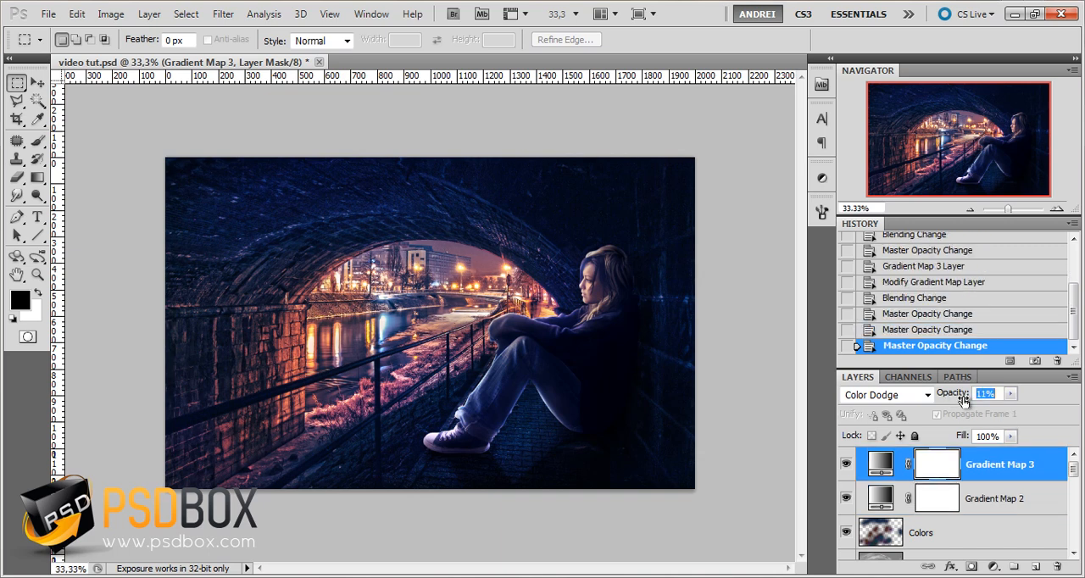
{"action": "left_click", "coordinate": [845, 469]}
{"action": "left_click", "coordinate": [845, 469]}
{"action": "type", "text": "18"}
{"action": "key", "text": "Return"}
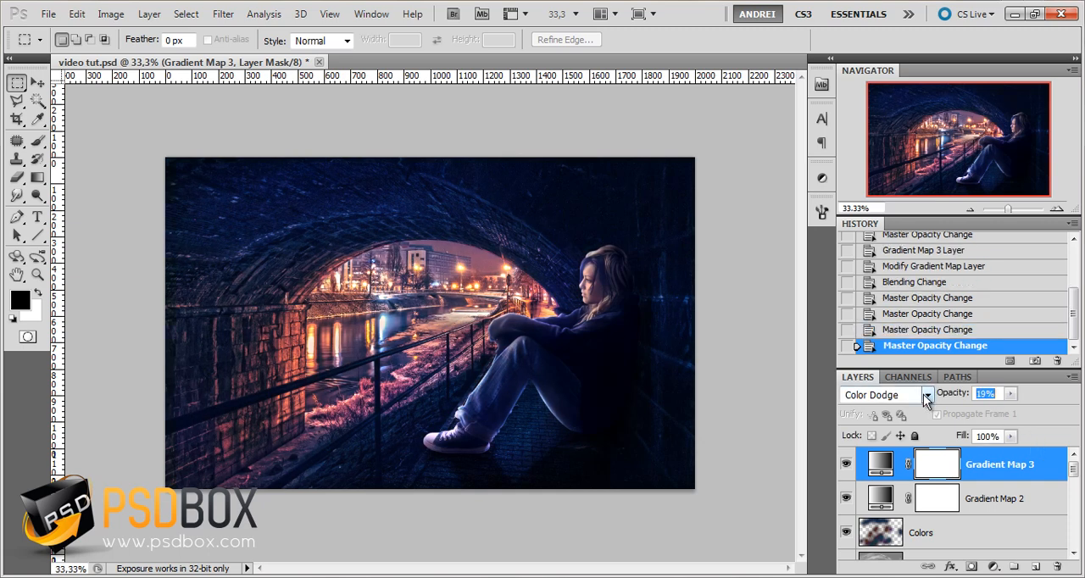
{"action": "key", "text": "Up"}
{"action": "key", "text": "Up"}
{"action": "key", "text": "Up"}
{"action": "key", "text": "Up"}
{"action": "key", "text": "Up"}
{"action": "key", "text": "Up"}
{"action": "double_click", "coordinate": [879, 464]}
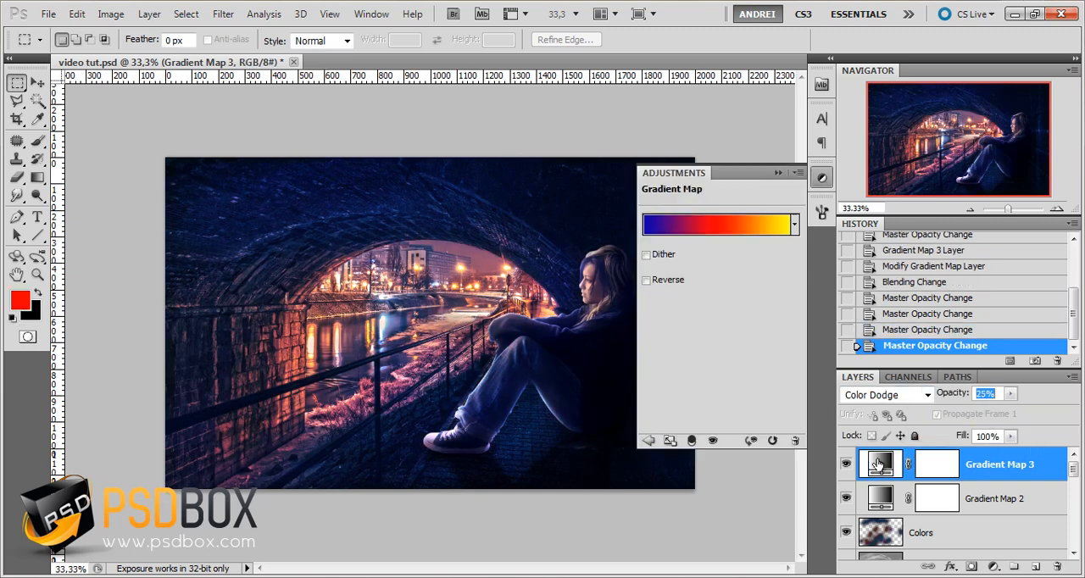
{"action": "left_click", "coordinate": [777, 173]}
{"action": "left_click", "coordinate": [844, 466]}
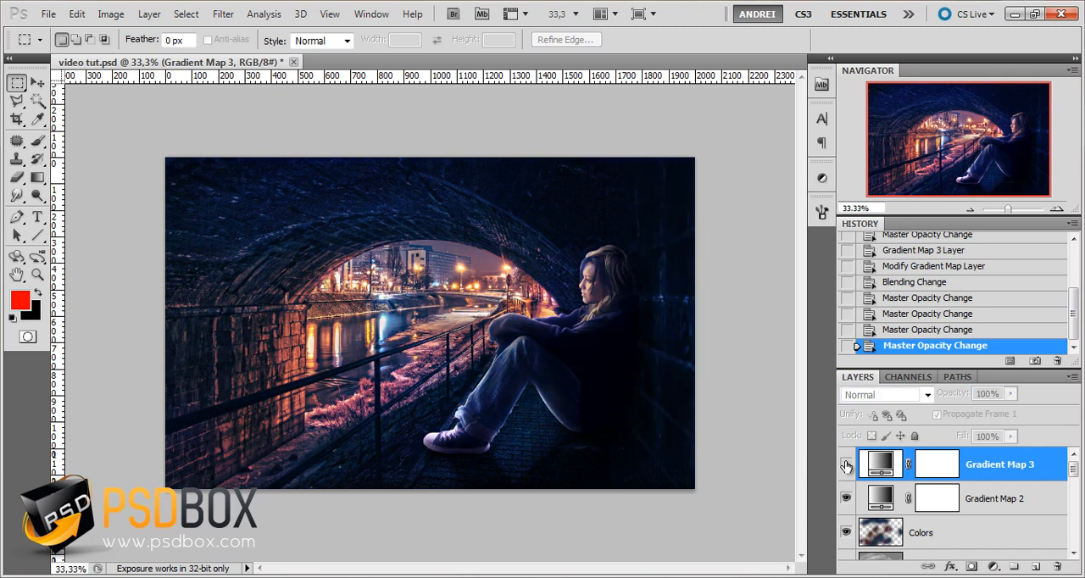
{"action": "left_click", "coordinate": [845, 466]}
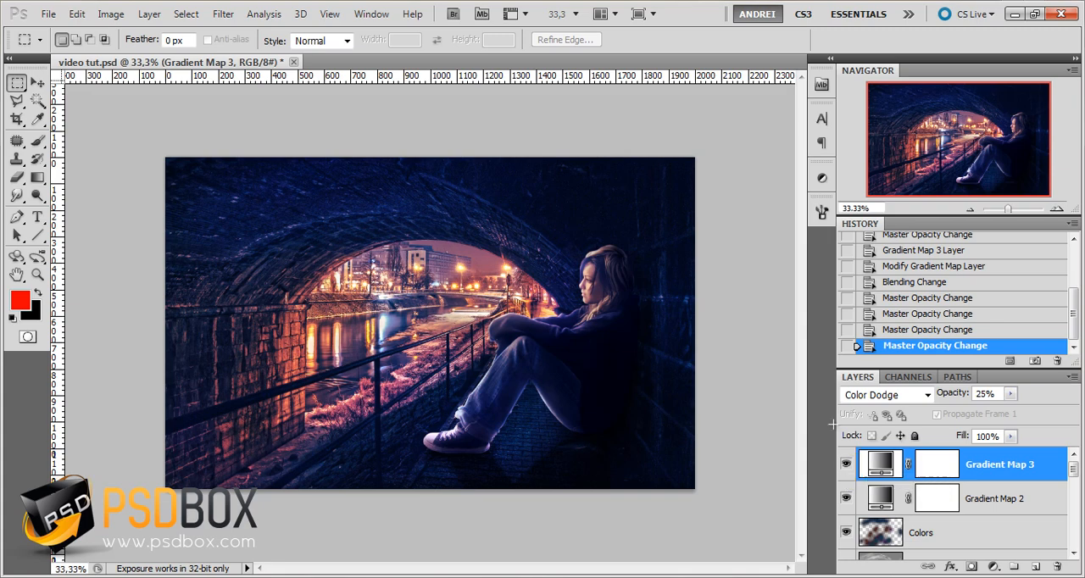
Prepare a soft 58 px brush with 0% hardness for painting the girl's face on the Dodge & Burn layer
{"action": "scroll", "coordinate": [591, 304], "scroll_direction": "up", "scroll_amount": 3}
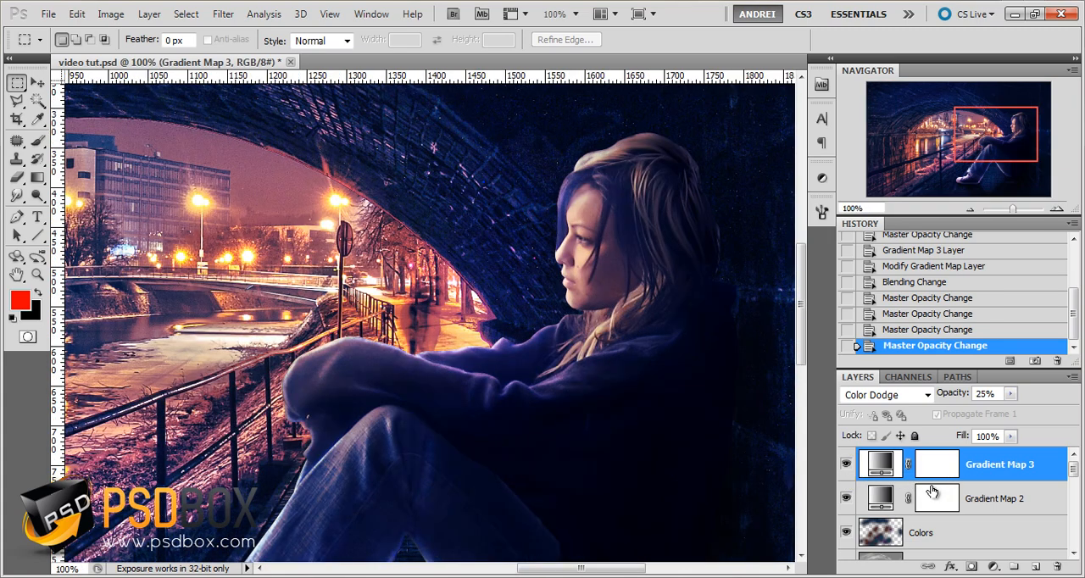
{"action": "scroll", "coordinate": [932, 491], "scroll_direction": "down", "scroll_amount": 1}
{"action": "left_click", "coordinate": [850, 533]}
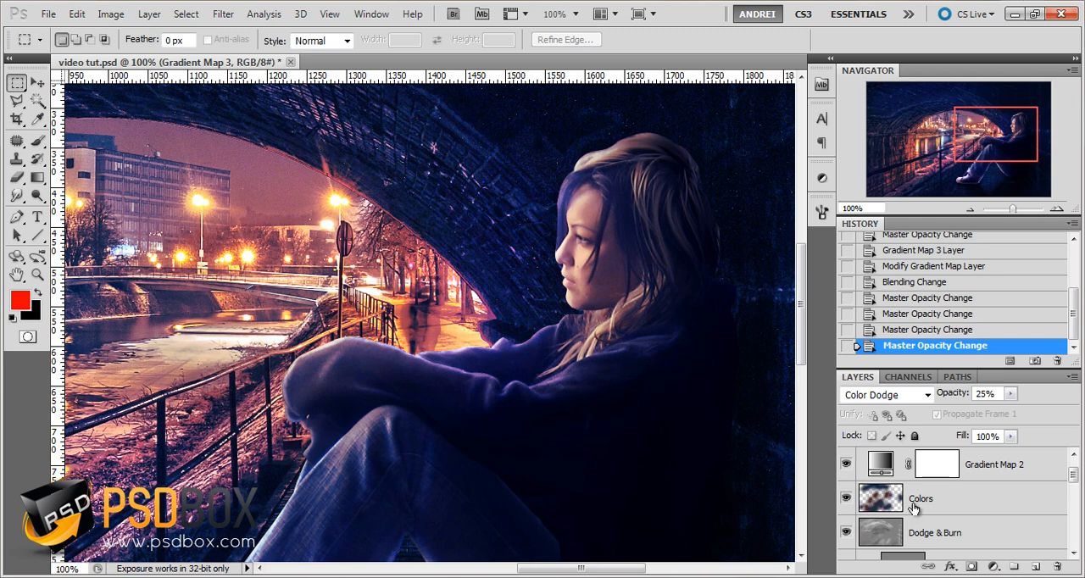
{"action": "scroll", "coordinate": [915, 511], "scroll_direction": "down", "scroll_amount": 1}
{"action": "scroll", "coordinate": [920, 508], "scroll_direction": "up", "scroll_amount": 1}
{"action": "left_click", "coordinate": [941, 533]}
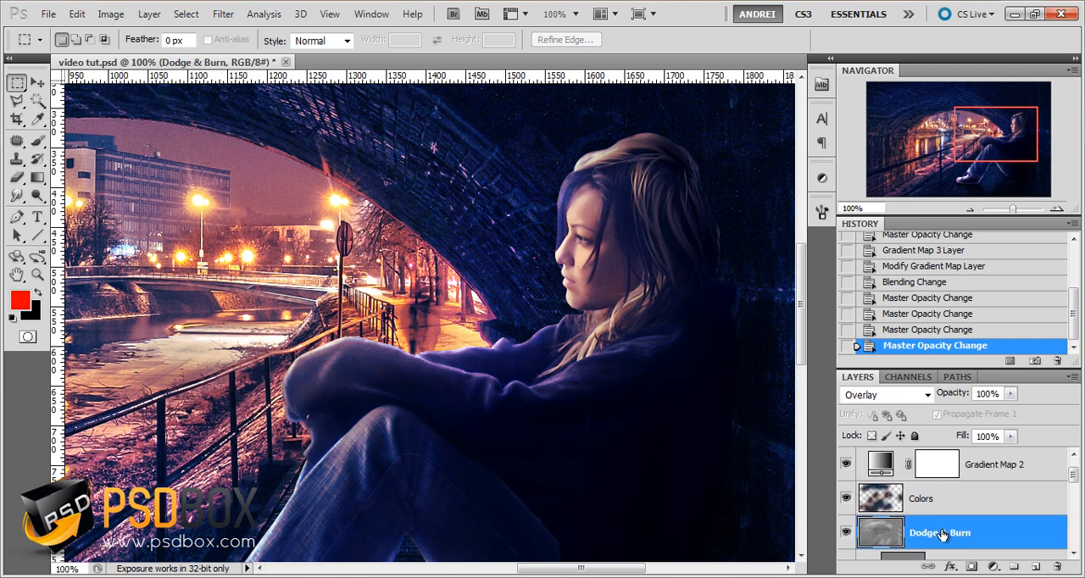
{"action": "left_click", "coordinate": [37, 141]}
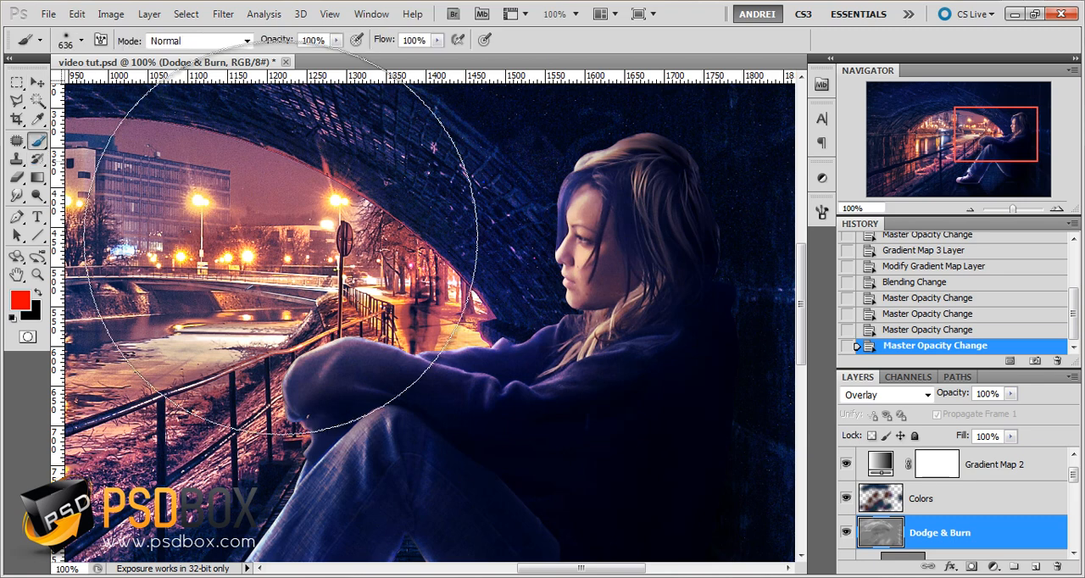
{"action": "right_click", "coordinate": [634, 282]}
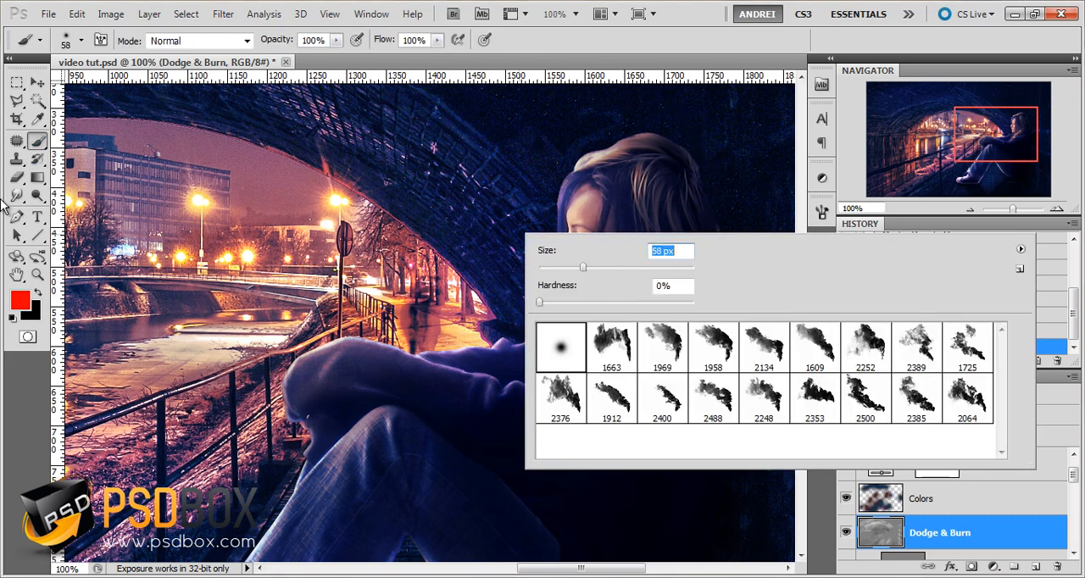
Set the foreground color to a neutral gray with 0% saturation and 50% brightness
{"action": "left_click", "coordinate": [18, 299]}
{"action": "left_click_drag", "start_coordinate": [896, 455], "coordinate": [829, 456]}
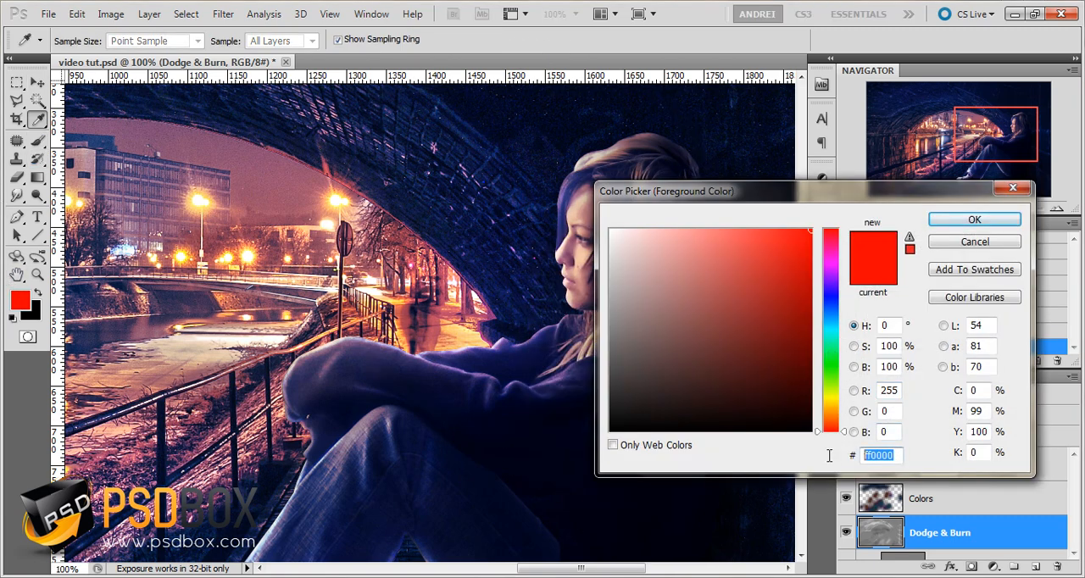
{"action": "left_click", "coordinate": [889, 366]}
{"action": "type", "text": "50"}
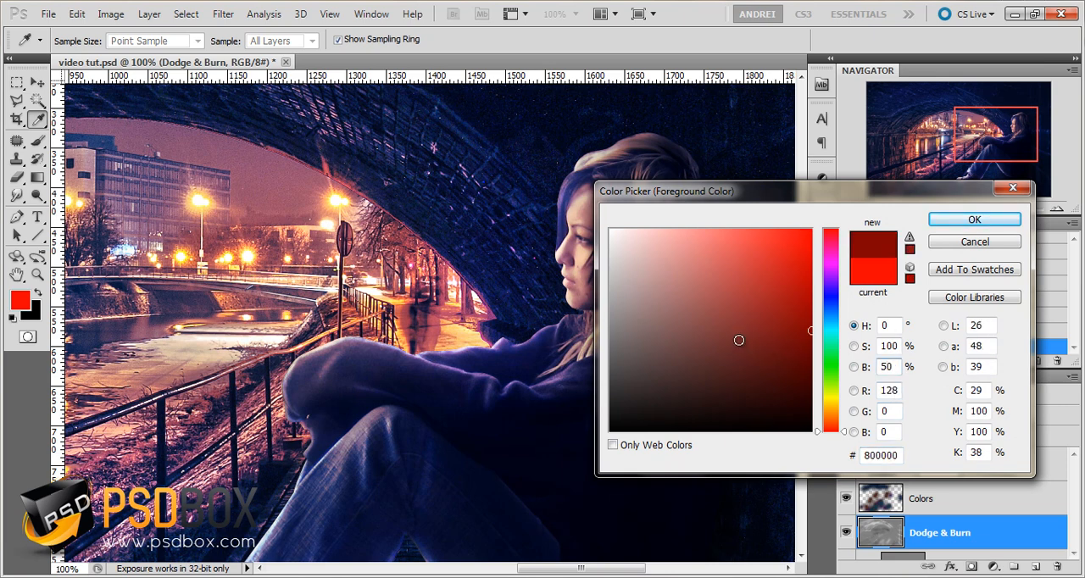
{"action": "left_click_drag", "start_coordinate": [739, 340], "coordinate": [553, 322]}
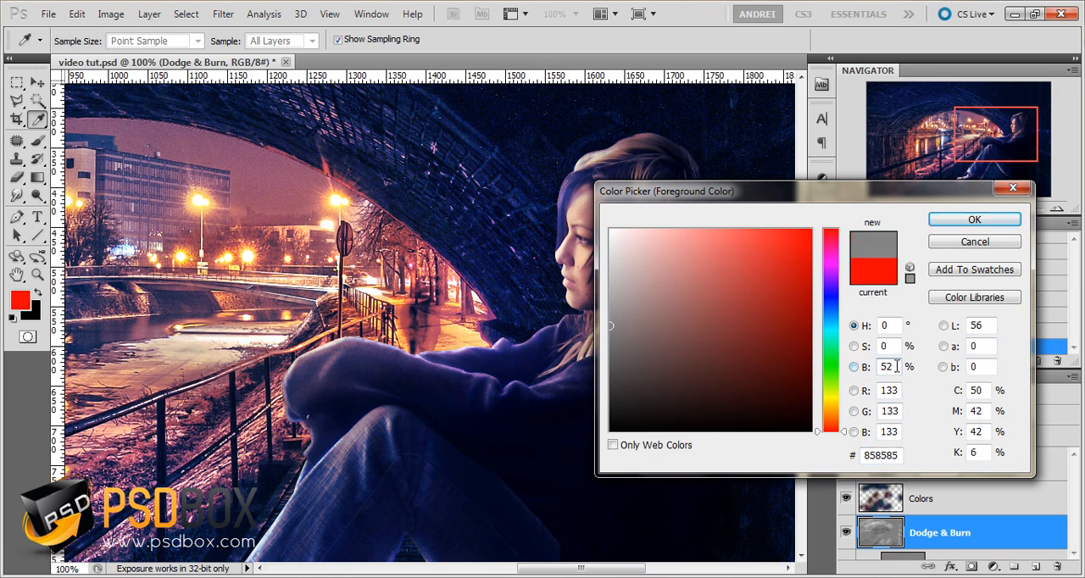
{"action": "left_click_drag", "start_coordinate": [896, 367], "coordinate": [844, 373]}
{"action": "left_click", "coordinate": [973, 220]}
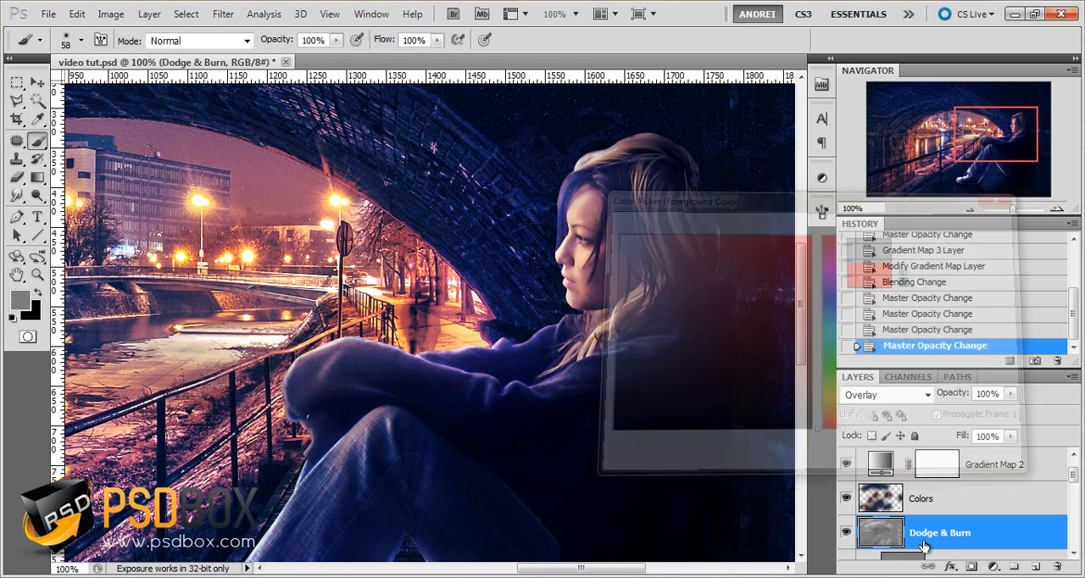
Paint gray over the girl's face on the Dodge & Burn layer and its copy to neutralize the shading
{"action": "left_click_drag", "start_coordinate": [572, 182], "coordinate": [570, 253]}
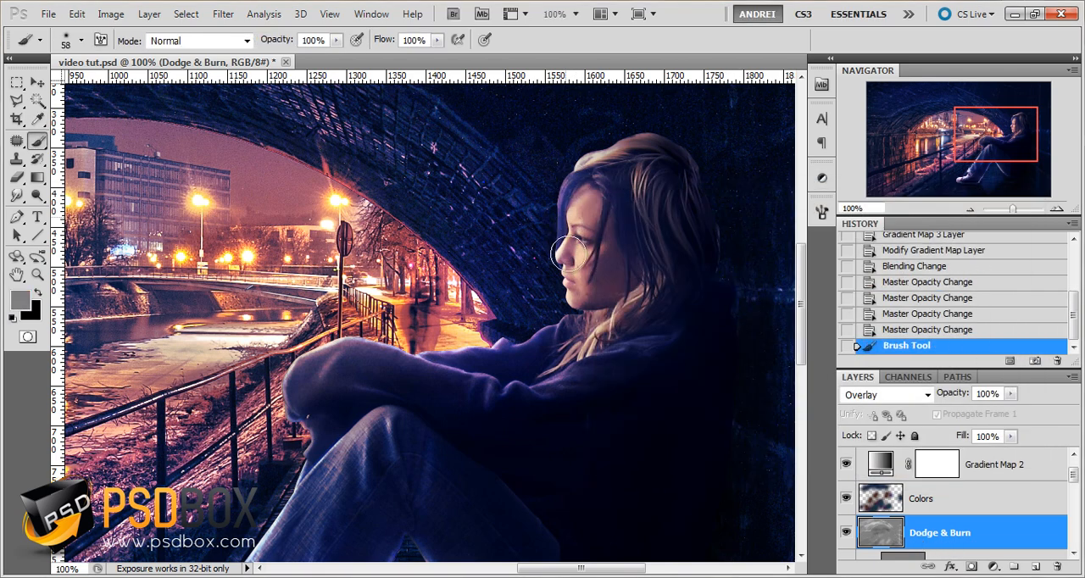
{"action": "left_click", "coordinate": [569, 256]}
{"action": "left_click", "coordinate": [578, 289]}
{"action": "scroll", "coordinate": [922, 467], "scroll_direction": "down", "scroll_amount": 2}
{"action": "scroll", "coordinate": [921, 500], "scroll_direction": "up", "scroll_amount": 3}
{"action": "key", "text": "ctrl+0"}
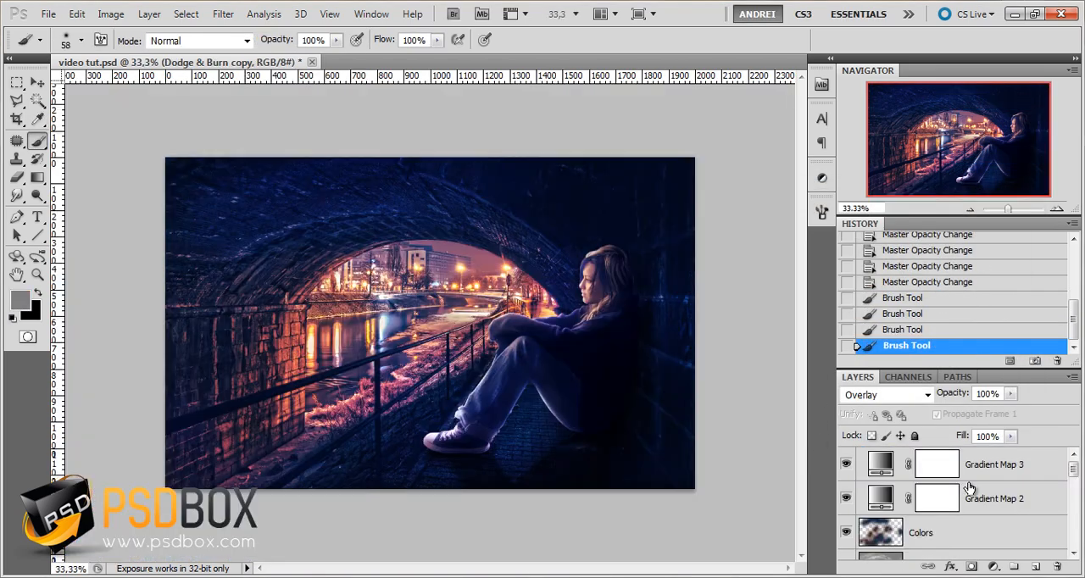
Stamp all visible layers into a new layer above Gradient Map 3, and hide the stamped layer
{"action": "left_click", "coordinate": [1004, 469]}
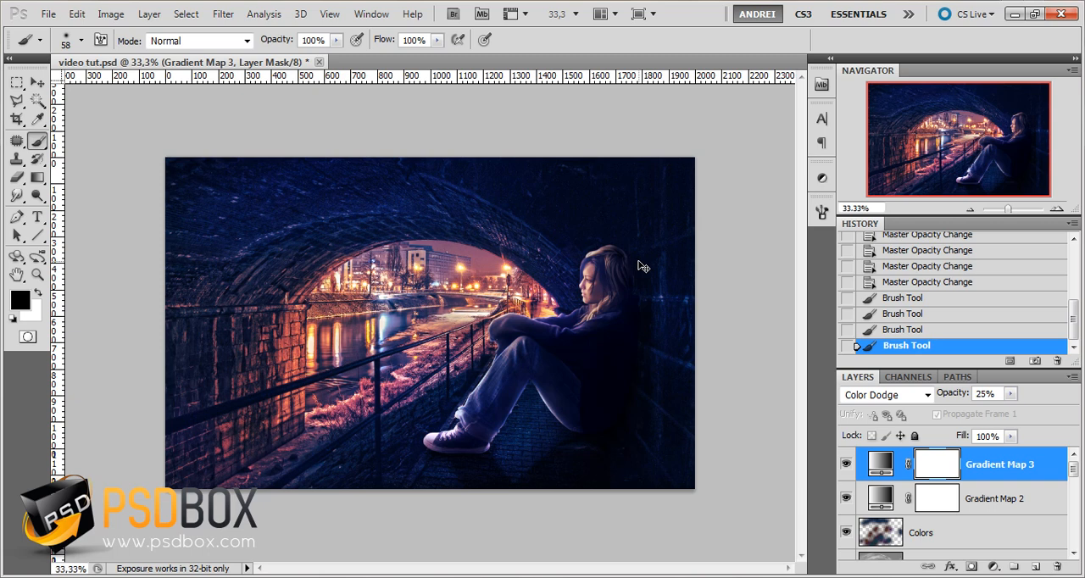
{"action": "key", "text": "ctrl+shift+alt+e"}
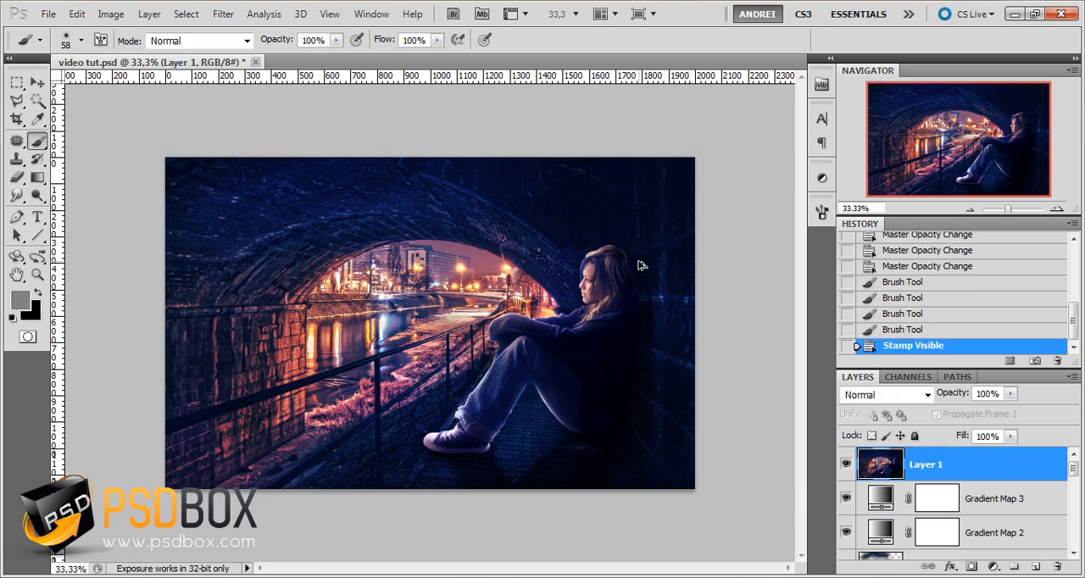
{"action": "left_click", "coordinate": [846, 465]}
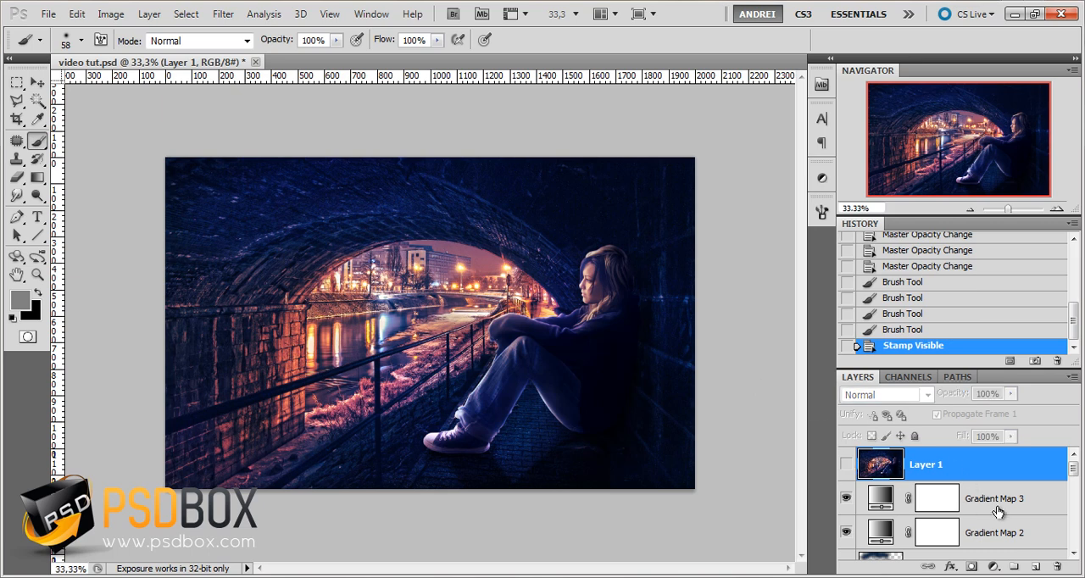
Paste a merged copy of the whole canvas above Gradient Map 3, and delete the hidden stamped layer
{"action": "left_click", "coordinate": [998, 508]}
{"action": "key", "text": "d"}
{"action": "key", "text": "ctrl+a"}
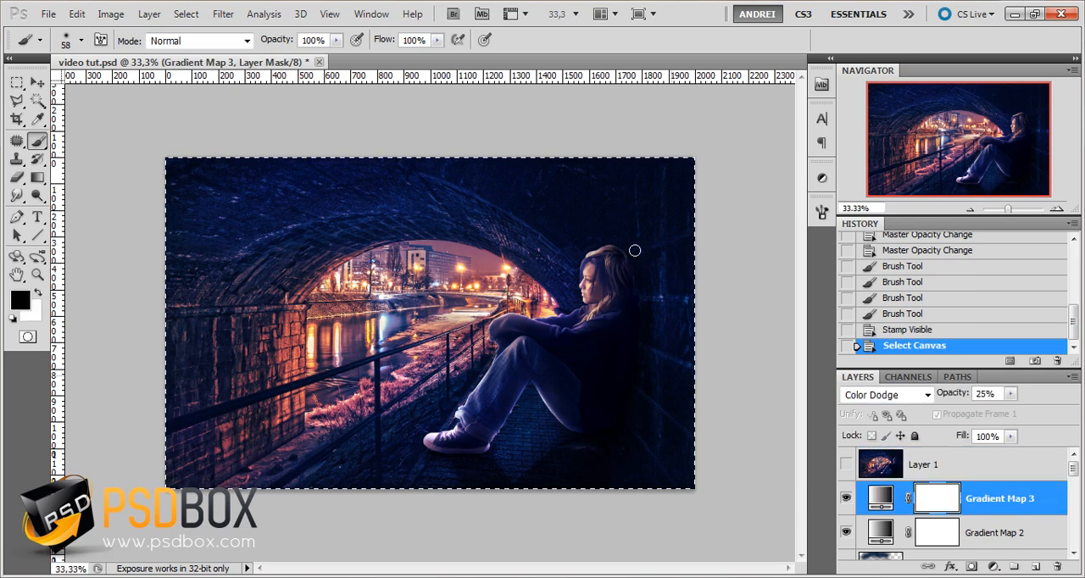
{"action": "left_click", "coordinate": [187, 15]}
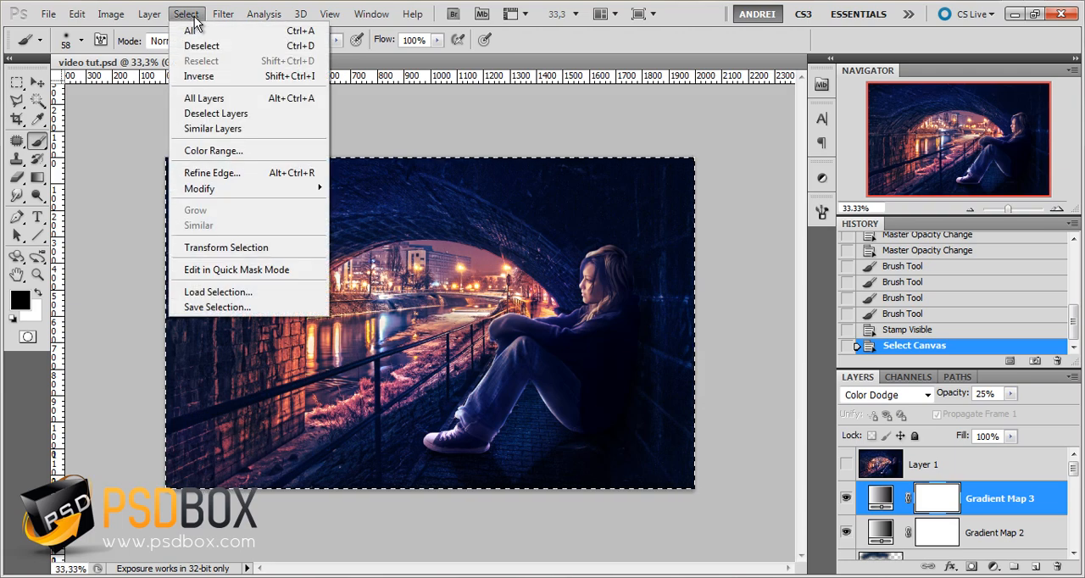
{"action": "left_click", "coordinate": [545, 44]}
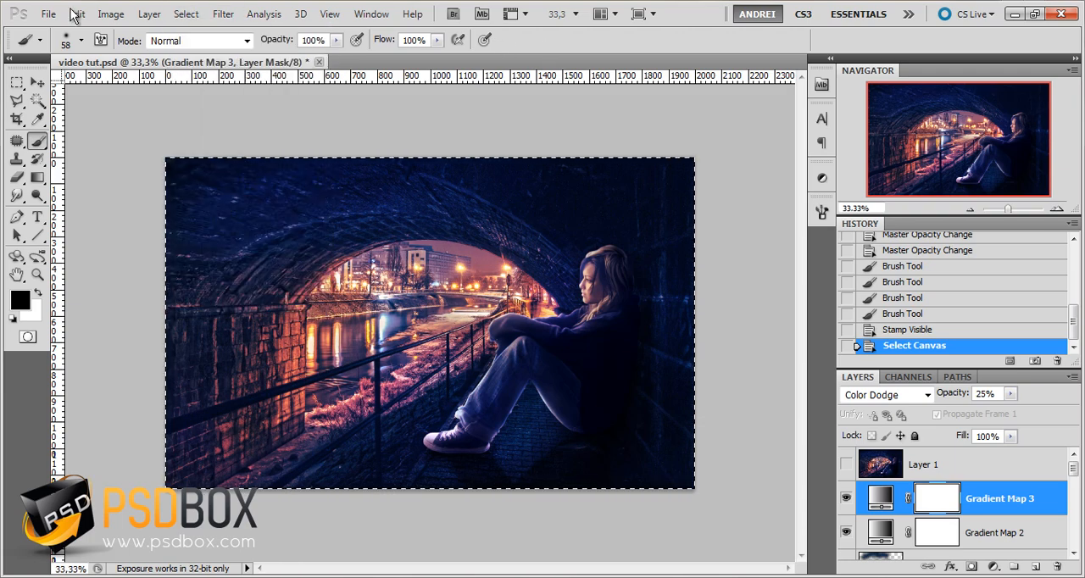
{"action": "left_click", "coordinate": [75, 14]}
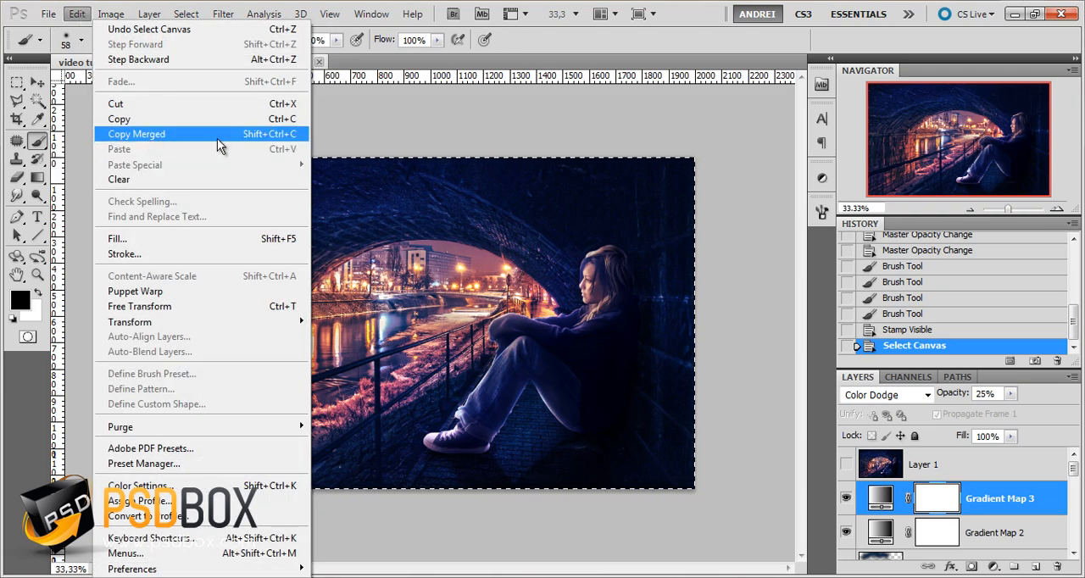
{"action": "left_click", "coordinate": [218, 137]}
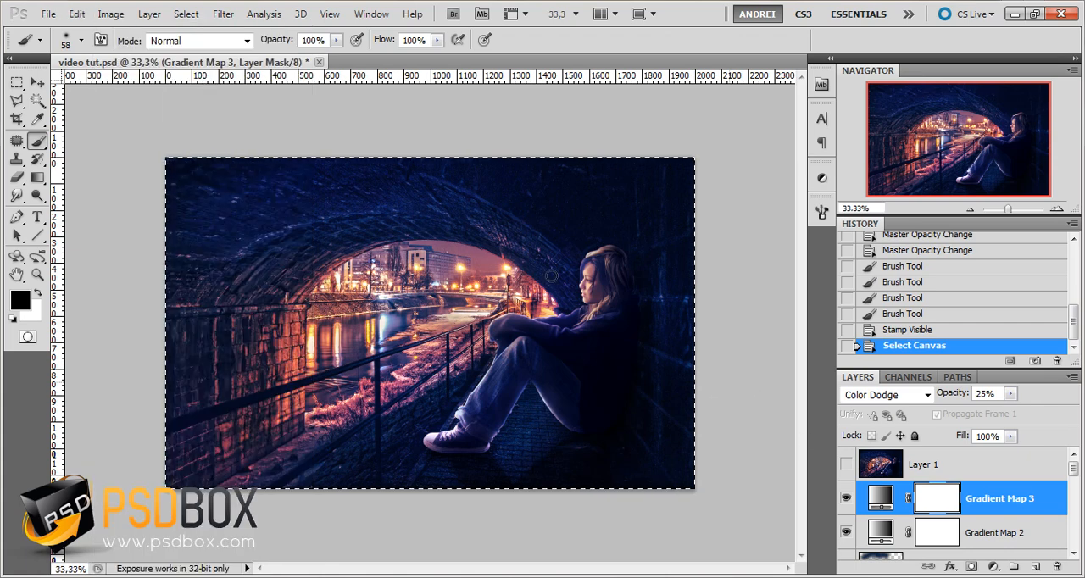
{"action": "key", "text": "ctrl+d"}
{"action": "left_click", "coordinate": [75, 14]}
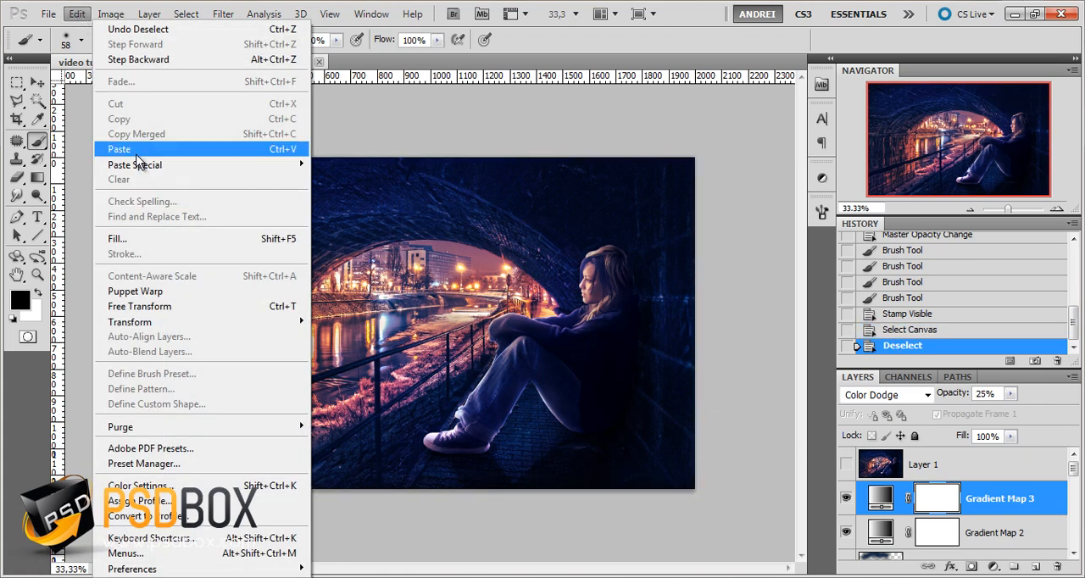
{"action": "left_click", "coordinate": [135, 150]}
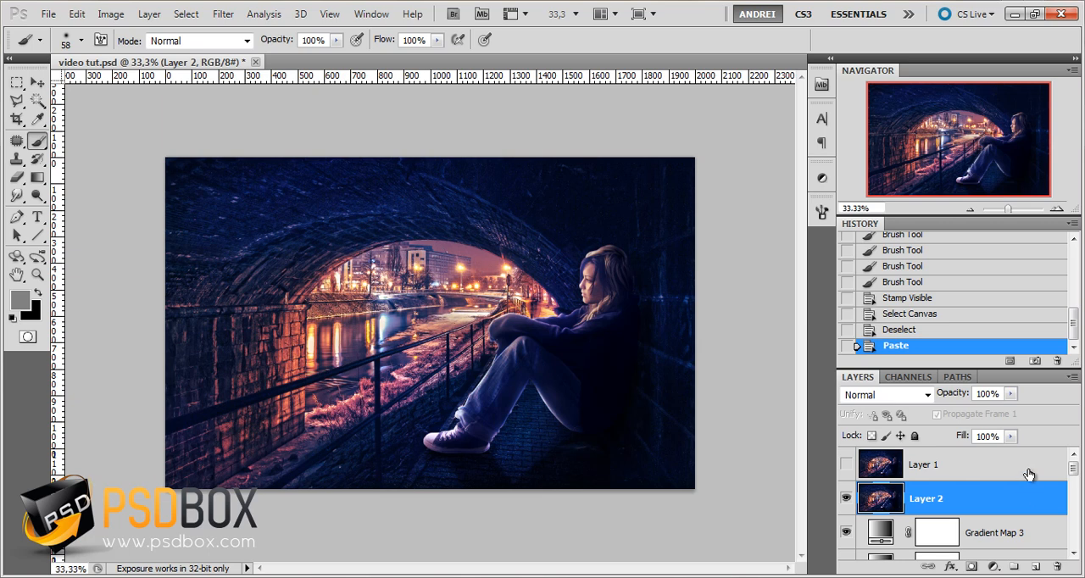
{"action": "left_click_drag", "start_coordinate": [1028, 474], "coordinate": [1057, 566]}
Rename the pasted merged layer Stamp and convert it to a Smart Object
{"action": "double_click", "coordinate": [924, 466]}
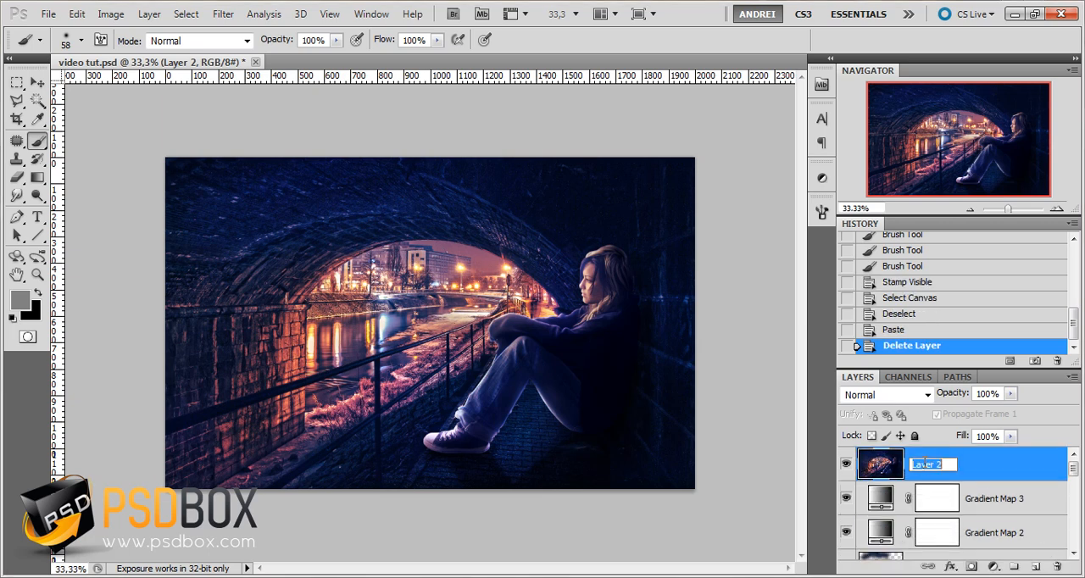
{"action": "type", "text": "Stamp"}
{"action": "key", "text": "Return"}
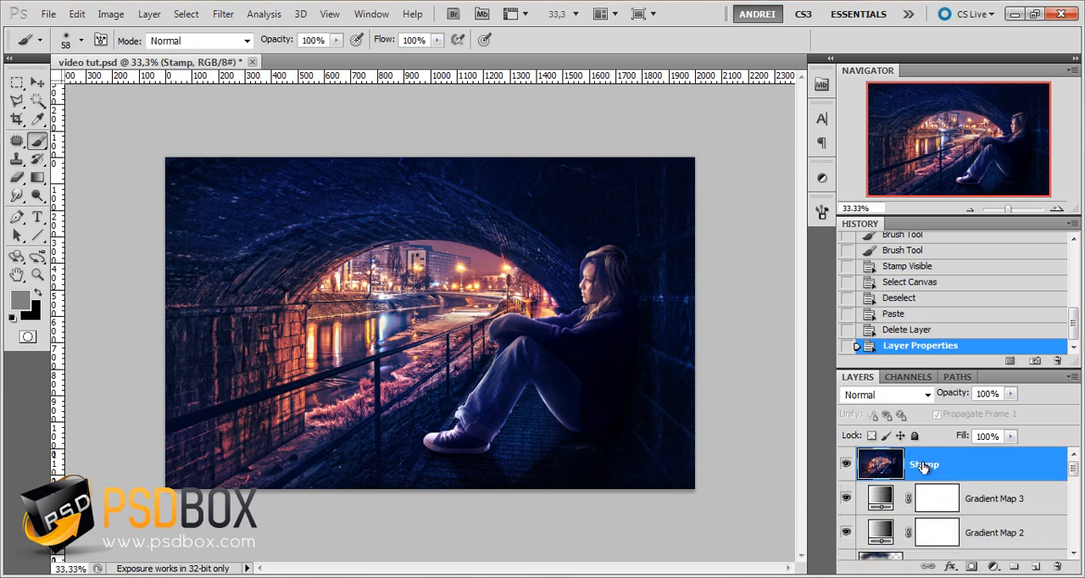
{"action": "right_click", "coordinate": [966, 470]}
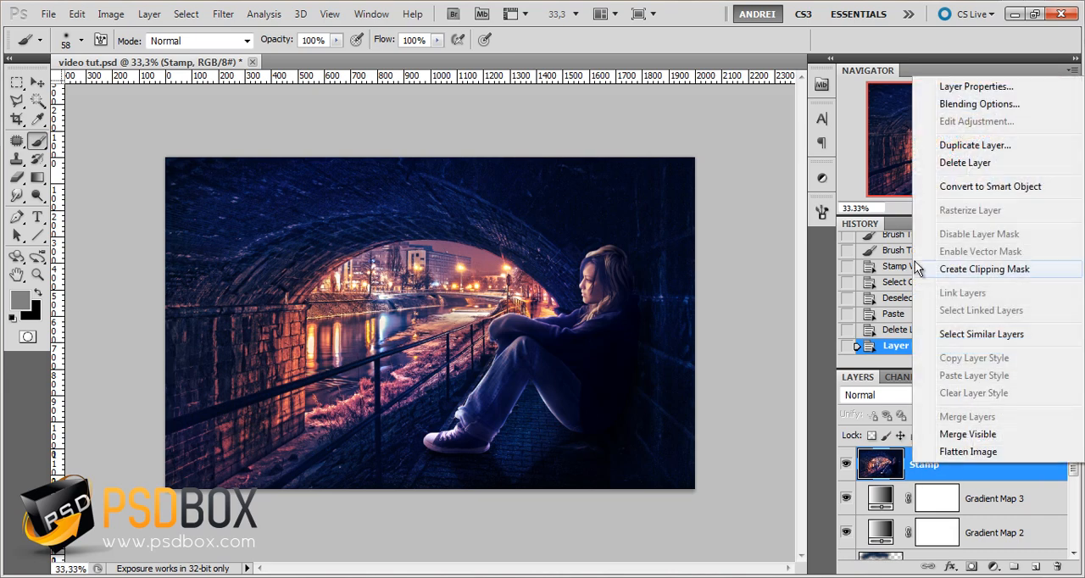
{"action": "left_click", "coordinate": [1025, 188]}
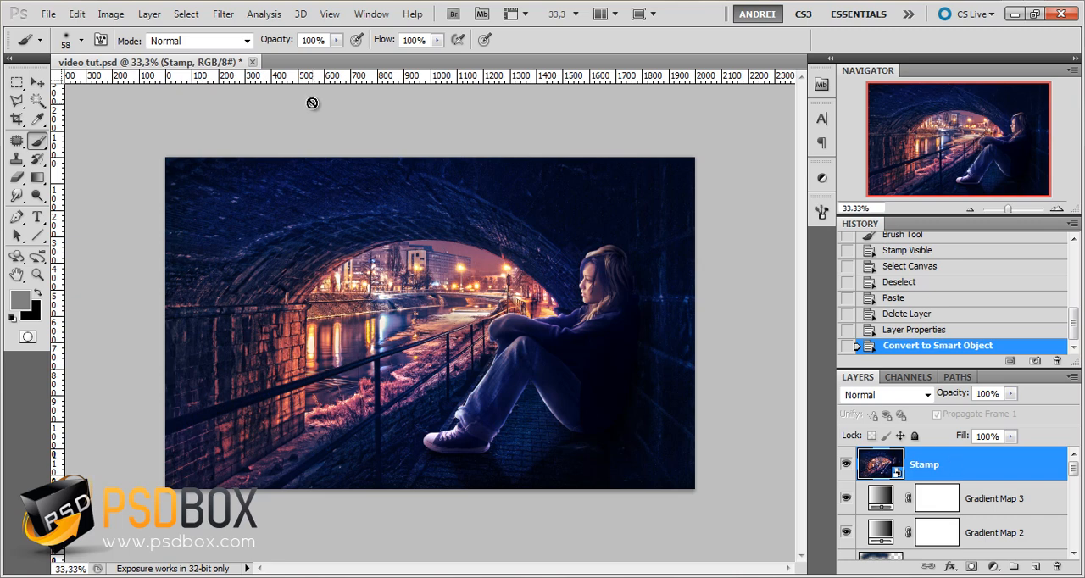
Start a Lighting Effects filter on the Stamp layer and reshape its spotlight into a large circle around the image, lit from the upper left
{"action": "left_click", "coordinate": [223, 14]}
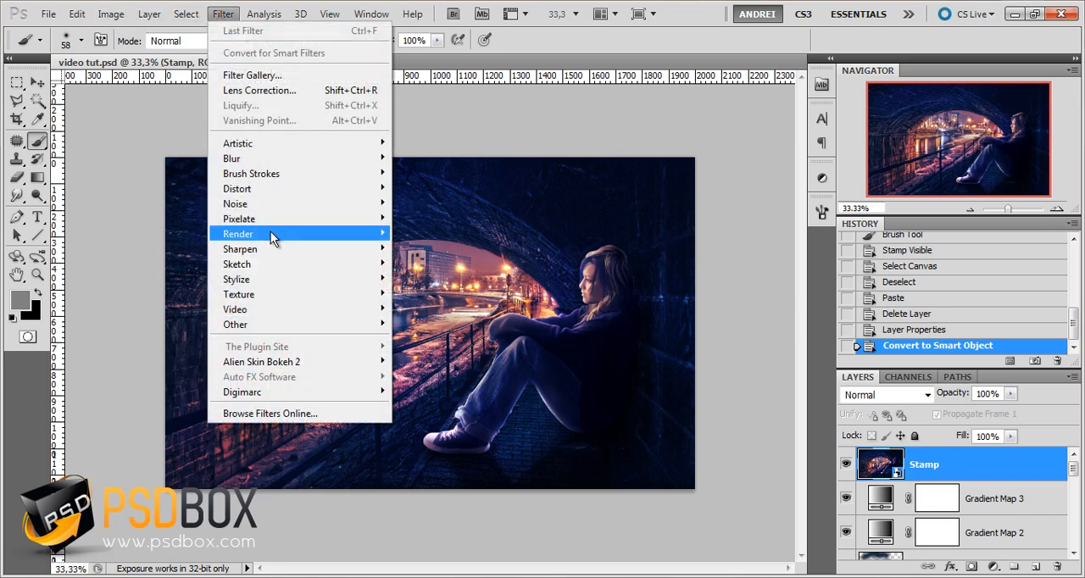
{"action": "mouse_move", "coordinate": [270, 233]}
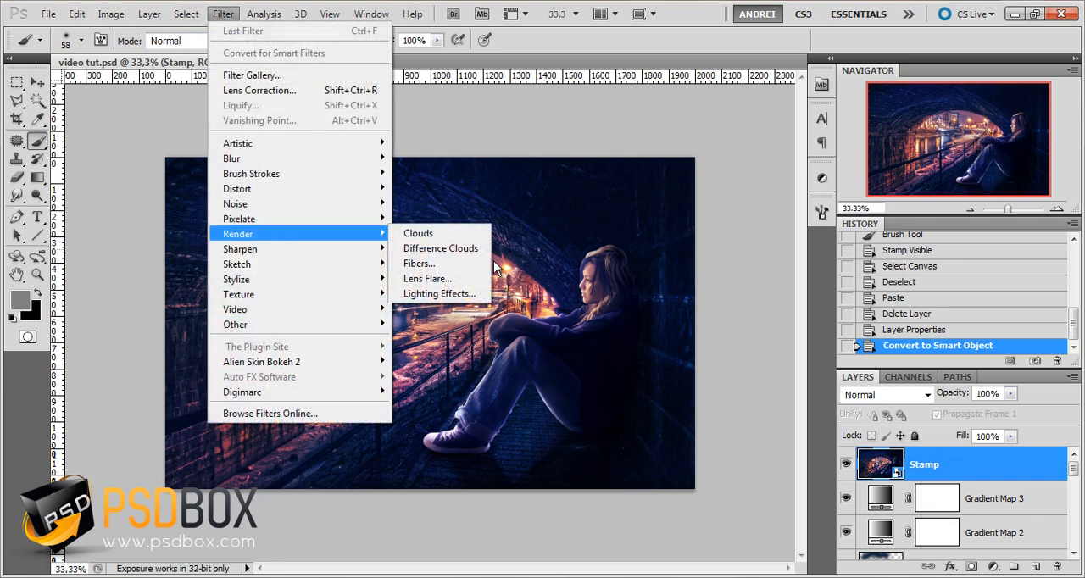
{"action": "left_click", "coordinate": [462, 298]}
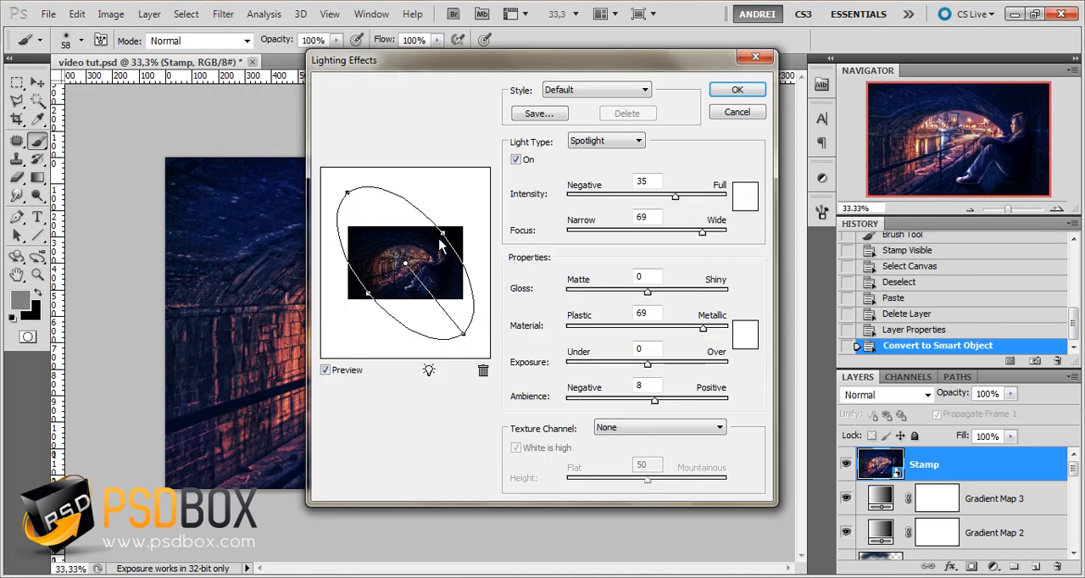
{"action": "left_click_drag", "start_coordinate": [368, 294], "coordinate": [354, 340]}
{"action": "left_click_drag", "start_coordinate": [481, 313], "coordinate": [462, 300]}
Set the spotlight's intensity to 14
{"action": "mouse_move", "coordinate": [680, 204]}
{"action": "left_mouse_down"}
{"action": "mouse_move", "coordinate": [662, 200]}
{"action": "mouse_move", "coordinate": [665, 211]}
{"action": "left_mouse_up"}
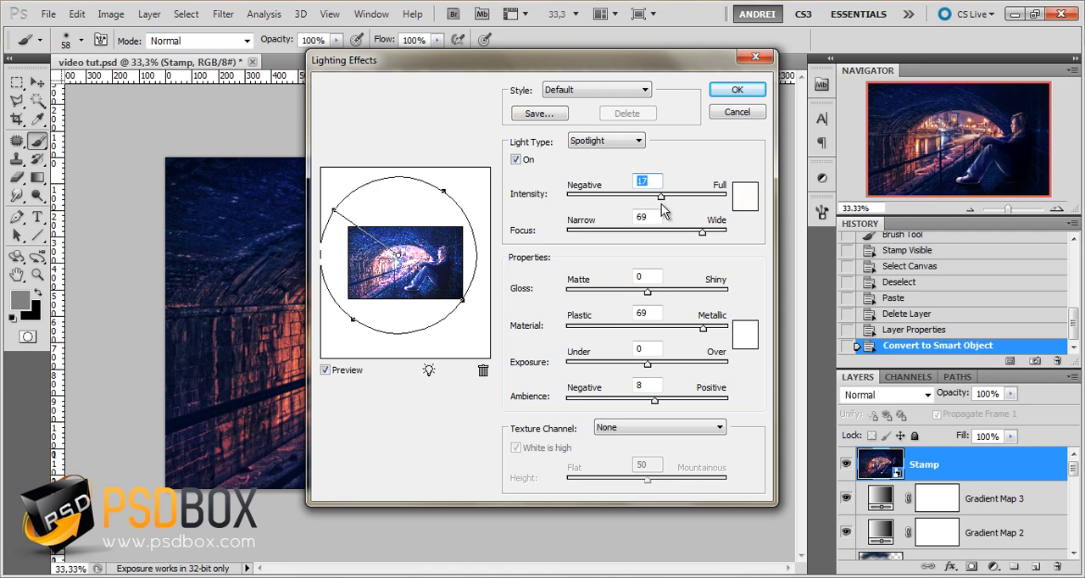
{"action": "left_click_drag", "start_coordinate": [629, 181], "coordinate": [623, 186]}
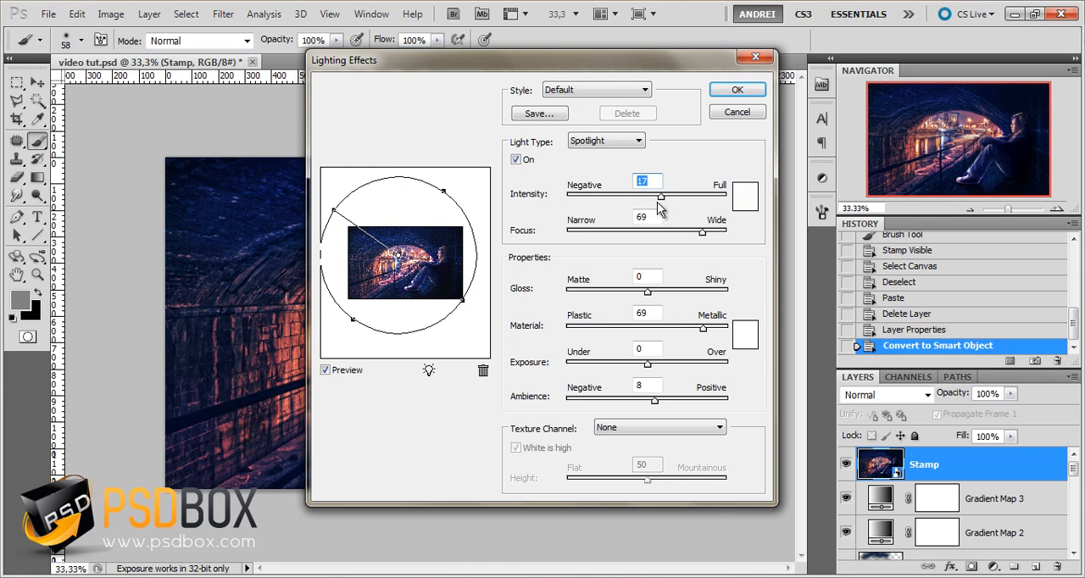
{"action": "left_click", "coordinate": [658, 197]}
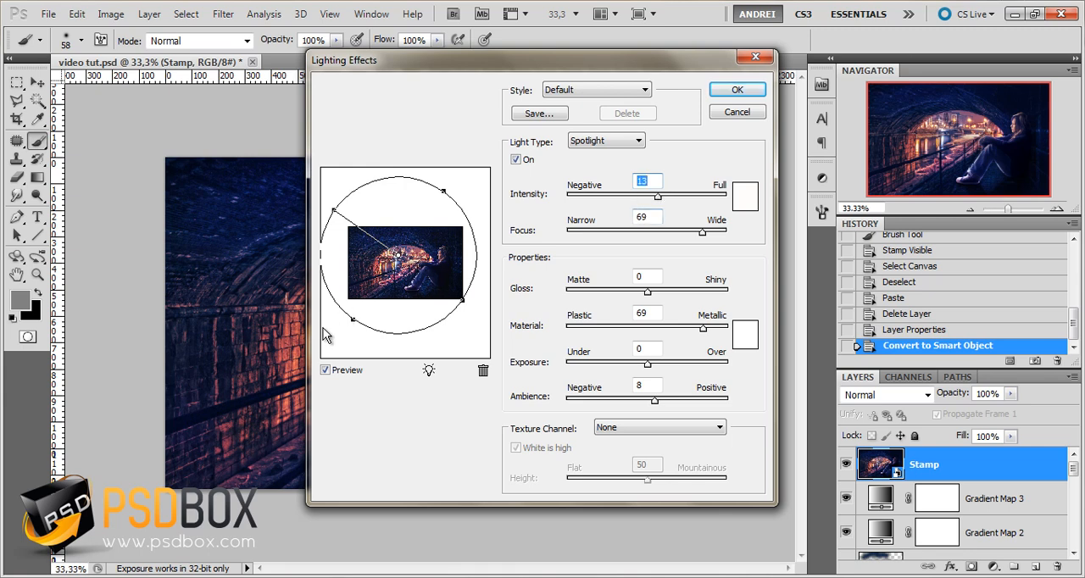
{"action": "left_click", "coordinate": [327, 371]}
{"action": "left_click", "coordinate": [327, 371]}
{"action": "left_click_drag", "start_coordinate": [662, 203], "coordinate": [664, 204]}
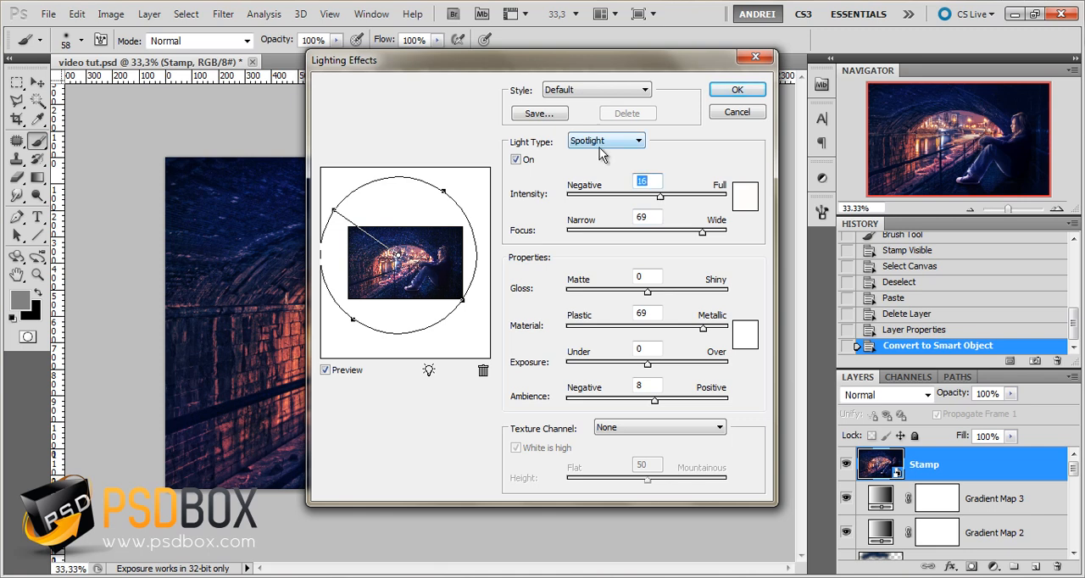
{"action": "type", "text": "14"}
Set the spotlight's focus to 44, material to 82 and gloss to 8, and apply the Lighting Effects filter
{"action": "left_click_drag", "start_coordinate": [703, 231], "coordinate": [679, 230]}
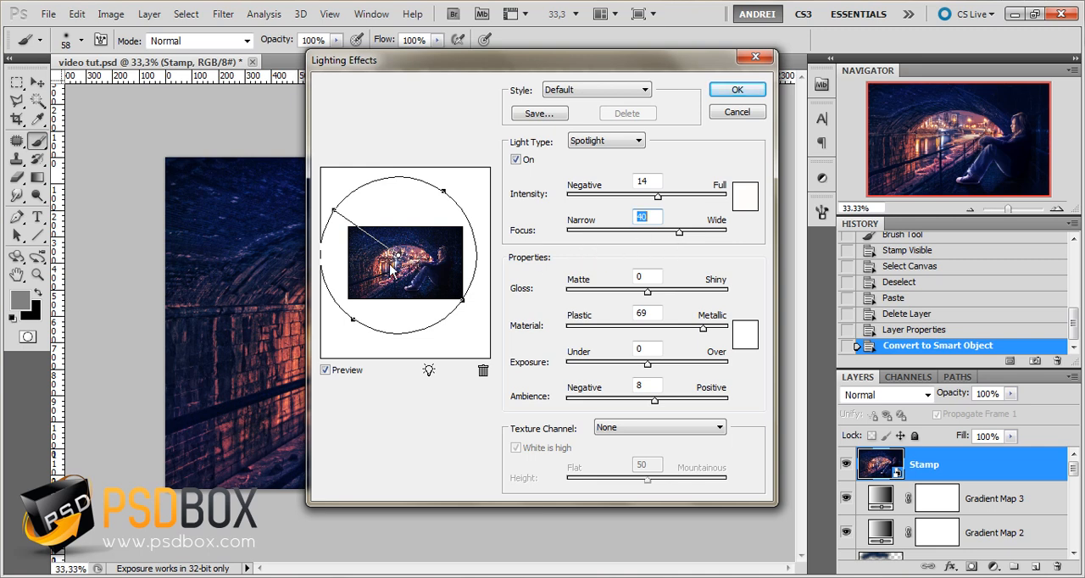
{"action": "left_click_drag", "start_coordinate": [679, 232], "coordinate": [682, 231]}
{"action": "mouse_move", "coordinate": [702, 331]}
{"action": "left_mouse_down"}
{"action": "mouse_move", "coordinate": [598, 333]}
{"action": "mouse_move", "coordinate": [725, 335]}
{"action": "mouse_move", "coordinate": [714, 330]}
{"action": "left_mouse_up"}
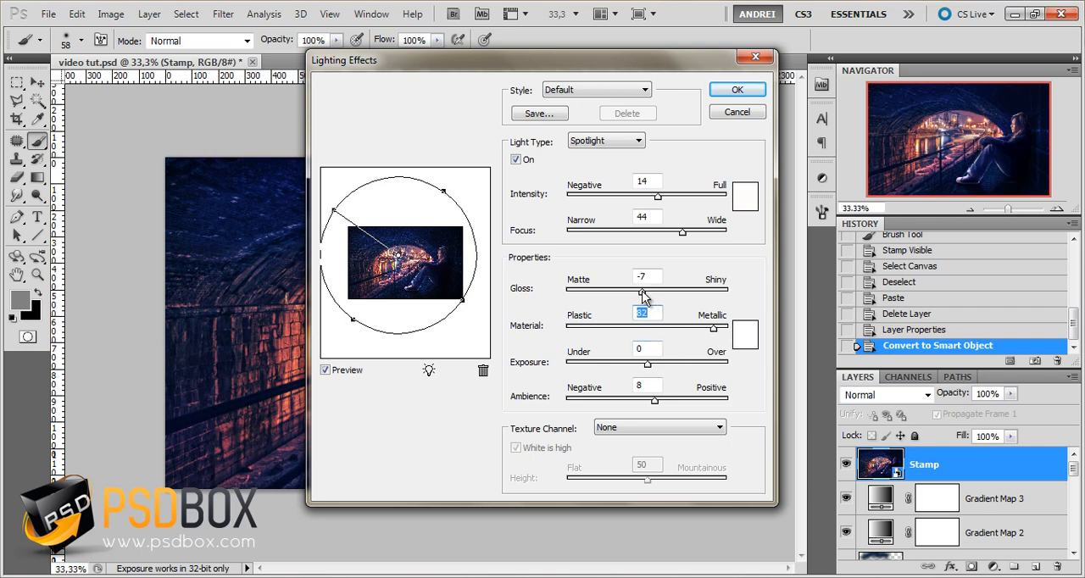
{"action": "left_click_drag", "start_coordinate": [642, 290], "coordinate": [654, 295]}
{"action": "left_click", "coordinate": [754, 92]}
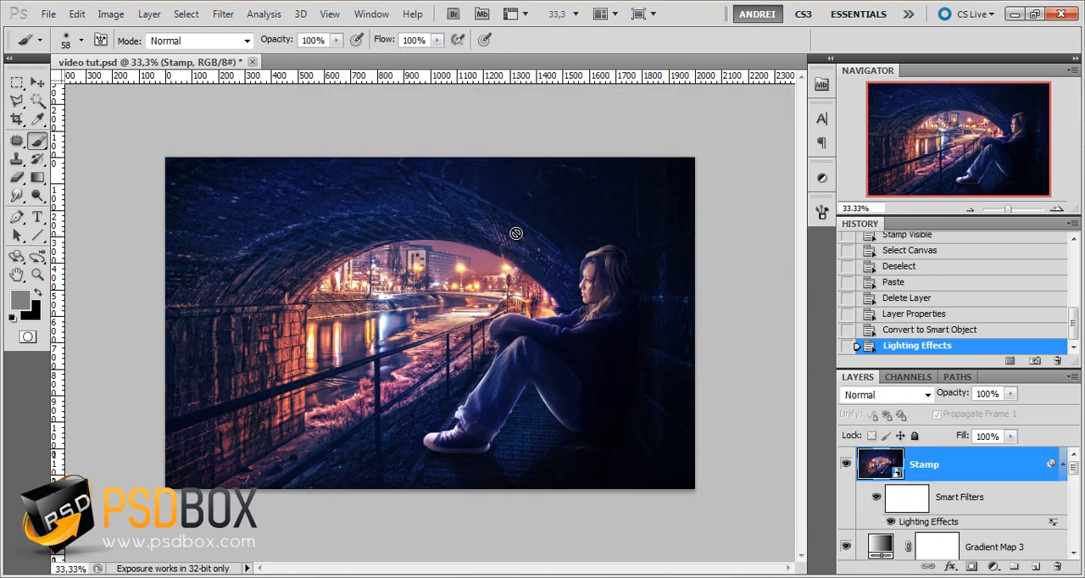
Edit the Stamp layer's Lighting Effects smart filter to gloss 0, ambience 10 and exposure 7
{"action": "scroll", "coordinate": [1077, 470], "scroll_direction": "down", "scroll_amount": 1}
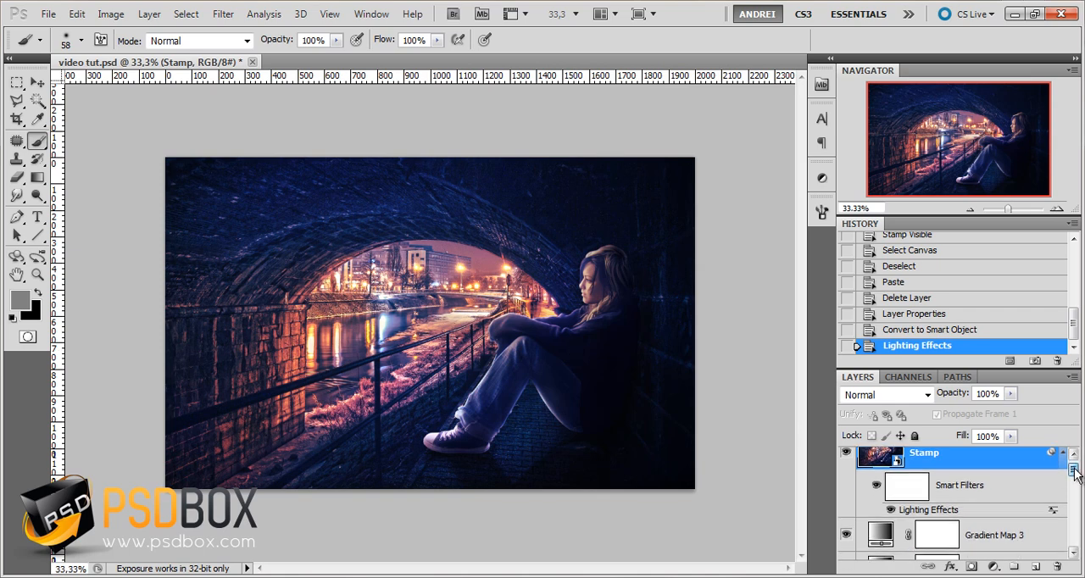
{"action": "double_click", "coordinate": [933, 505]}
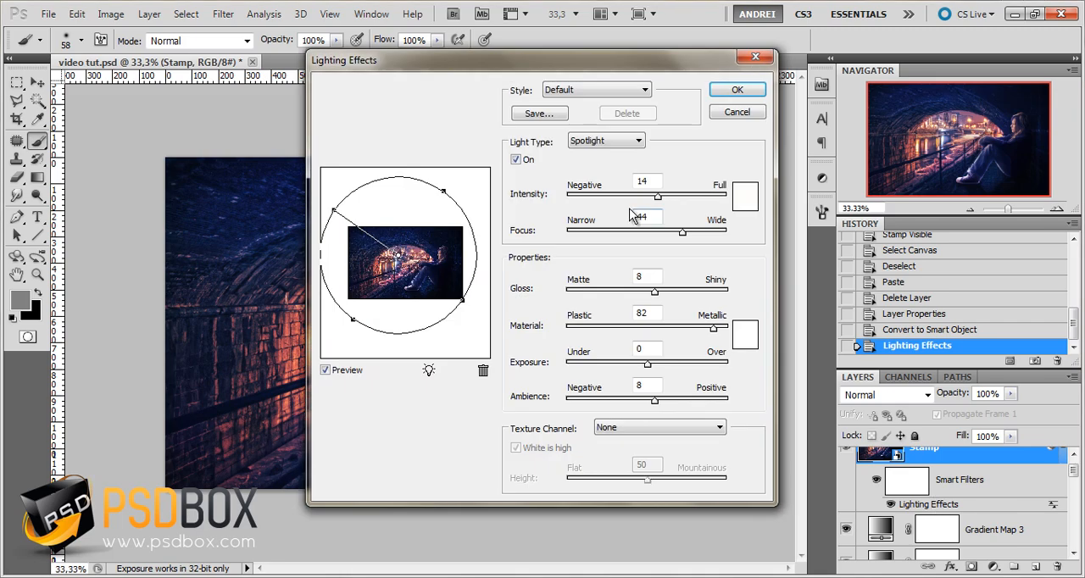
{"action": "left_click_drag", "start_coordinate": [658, 274], "coordinate": [614, 274]}
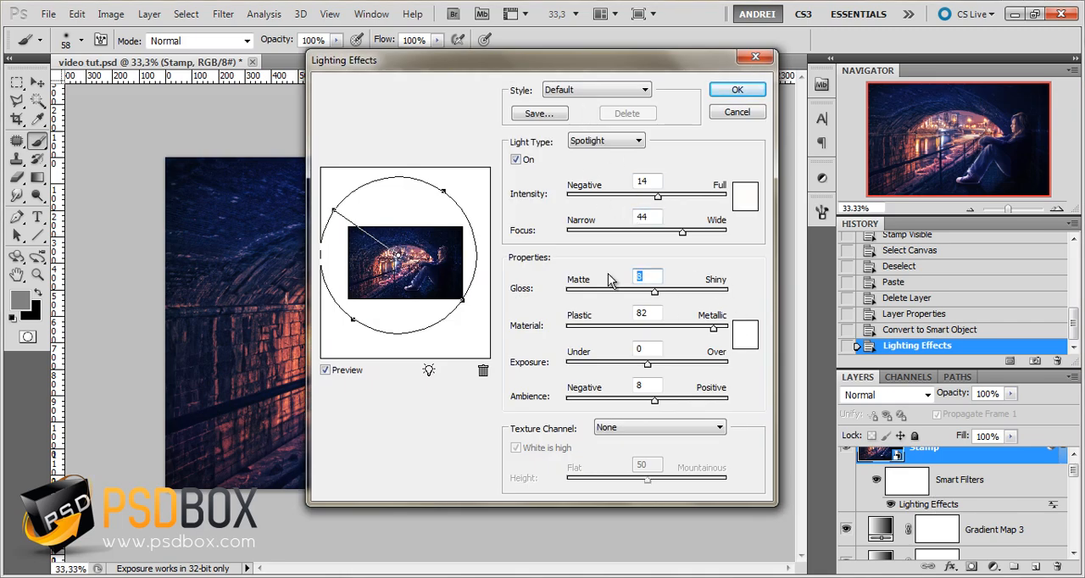
{"action": "type", "text": "2"}
{"action": "left_click_drag", "start_coordinate": [655, 401], "coordinate": [658, 406]}
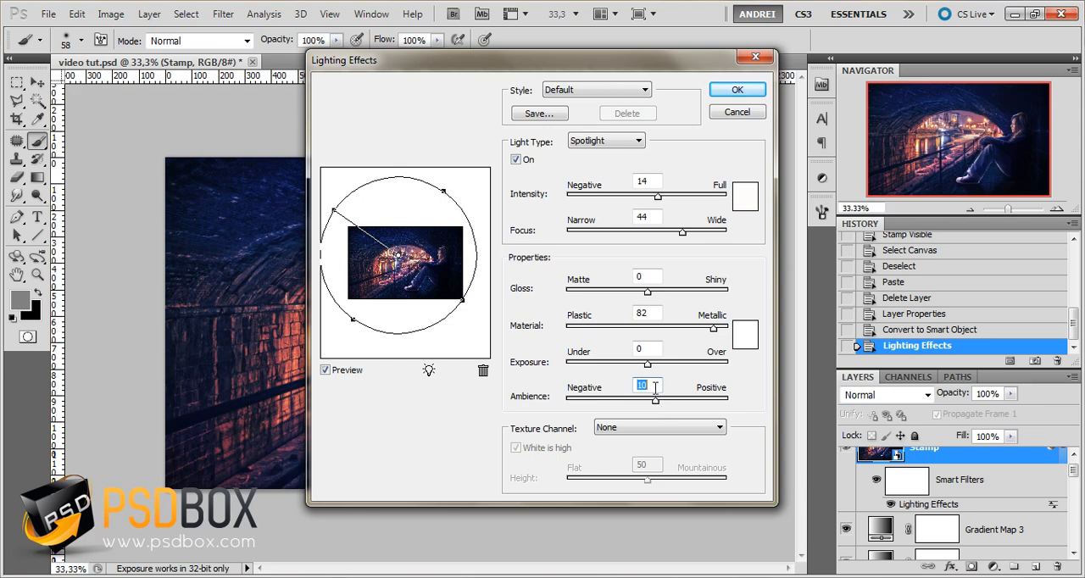
{"action": "left_click_drag", "start_coordinate": [650, 370], "coordinate": [655, 370]}
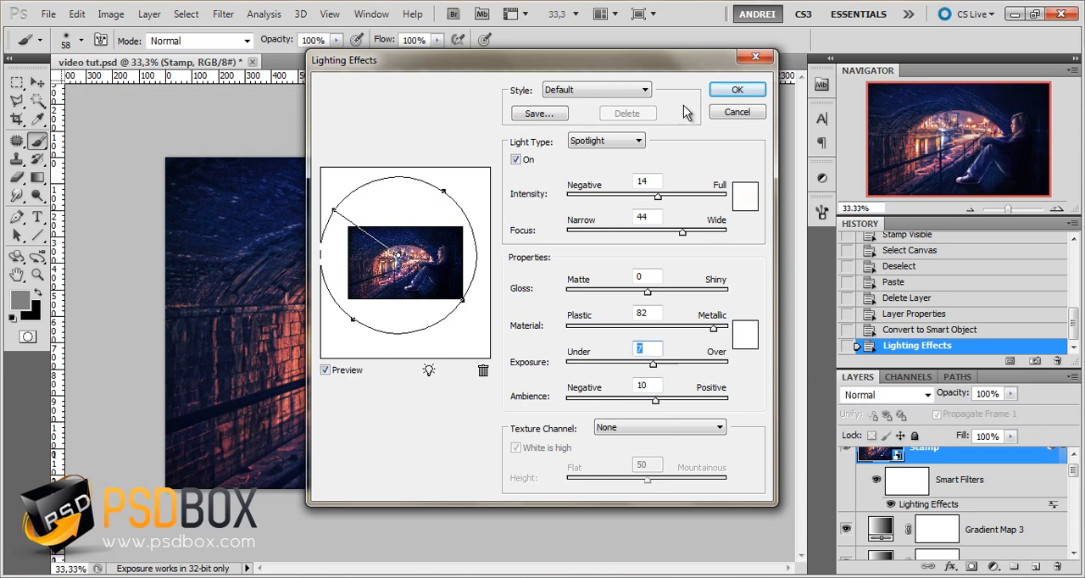
{"action": "left_click", "coordinate": [734, 92]}
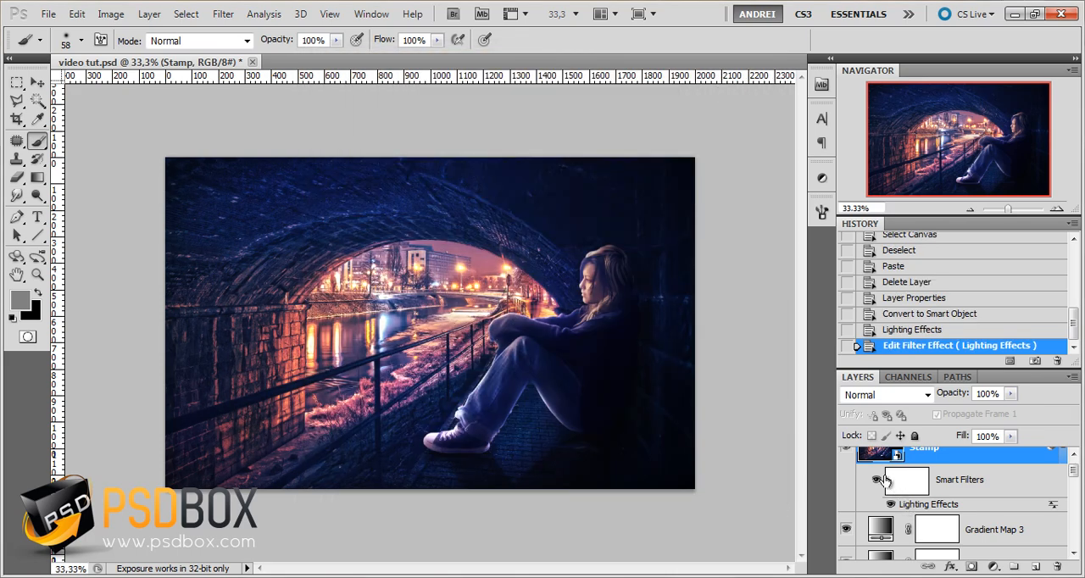
Compare the image with and without the Stamp layer, and set its Lighting Effects intensity to 13
{"action": "scroll", "coordinate": [899, 504], "scroll_direction": "up", "scroll_amount": 1}
{"action": "left_click", "coordinate": [844, 465]}
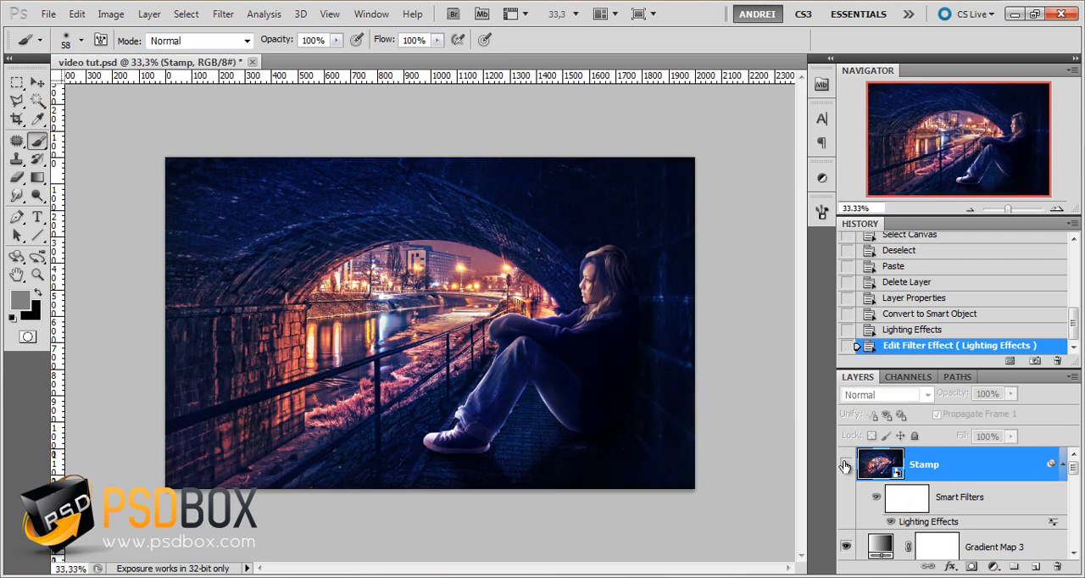
{"action": "left_click", "coordinate": [844, 466]}
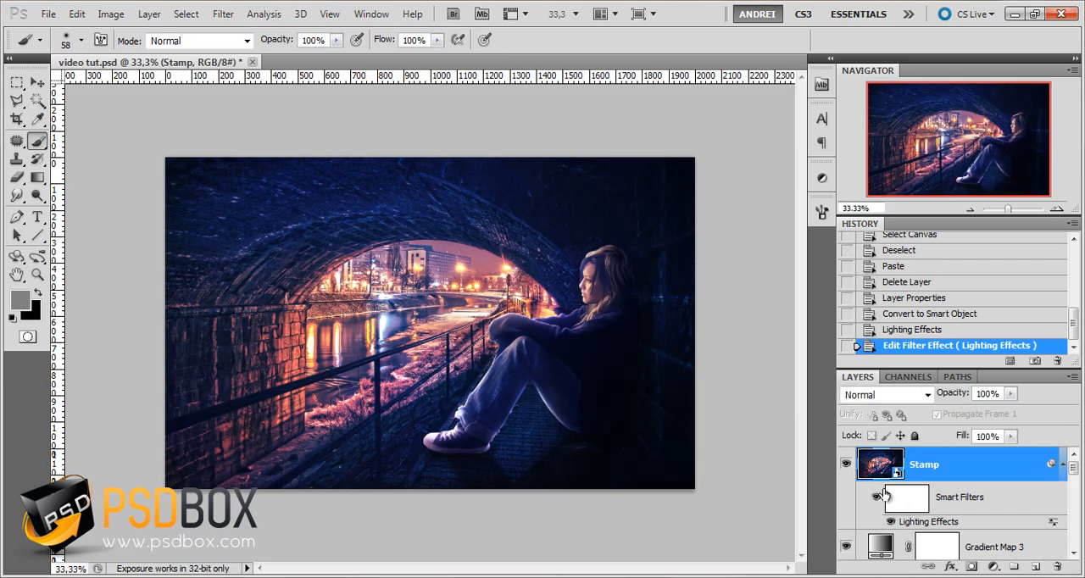
{"action": "double_click", "coordinate": [927, 521]}
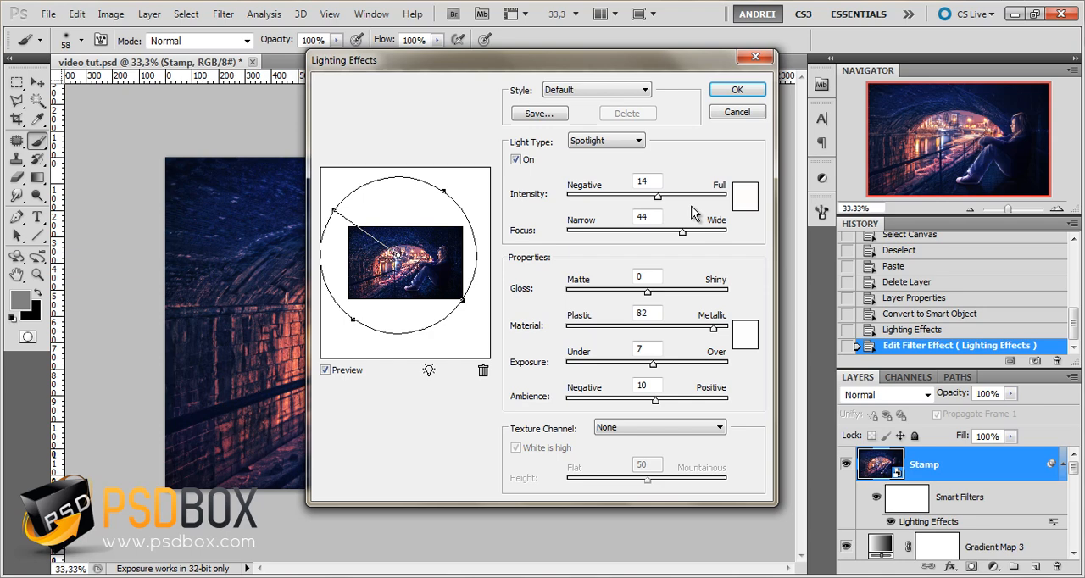
{"action": "double_click", "coordinate": [645, 180]}
{"action": "type", "text": "13"}
{"action": "left_click", "coordinate": [717, 90]}
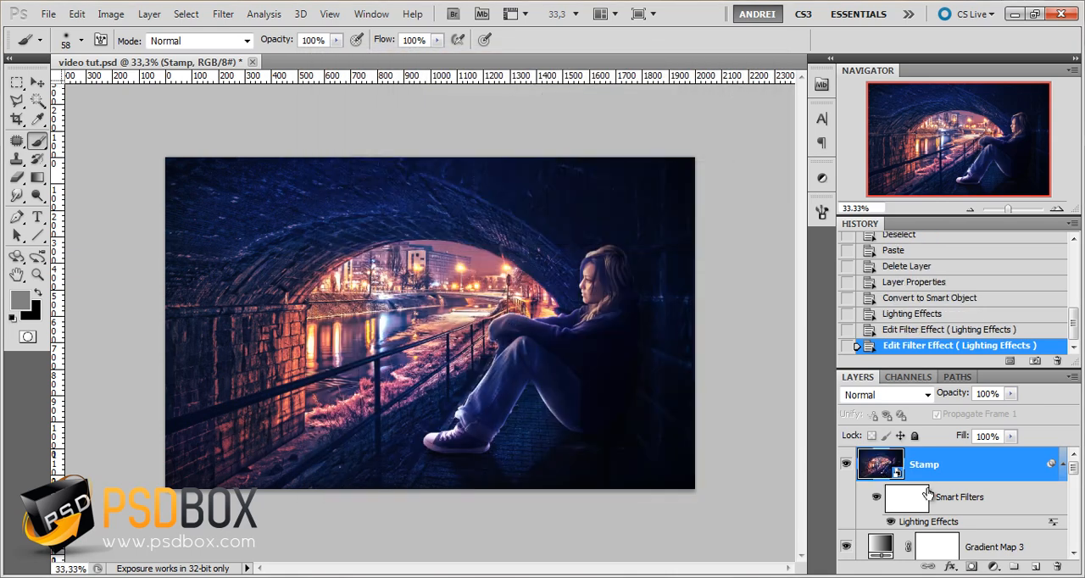
Toggle the Stamp layer's visibility to examine the image before and after the lighting effect
{"action": "left_click", "coordinate": [845, 464]}
{"action": "left_click", "coordinate": [845, 464]}
{"action": "left_click", "coordinate": [846, 465]}
{"action": "left_click", "coordinate": [846, 465]}
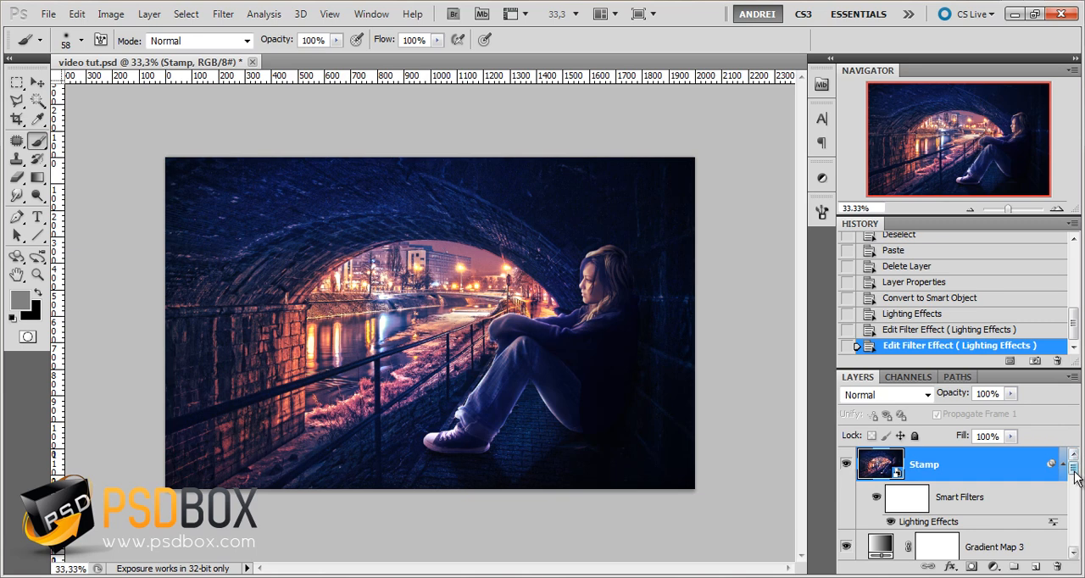
{"action": "mouse_move", "coordinate": [1073, 477]}
{"action": "left_mouse_down"}
{"action": "mouse_move", "coordinate": [1073, 509]}
{"action": "mouse_move", "coordinate": [1073, 462]}
{"action": "left_mouse_up"}
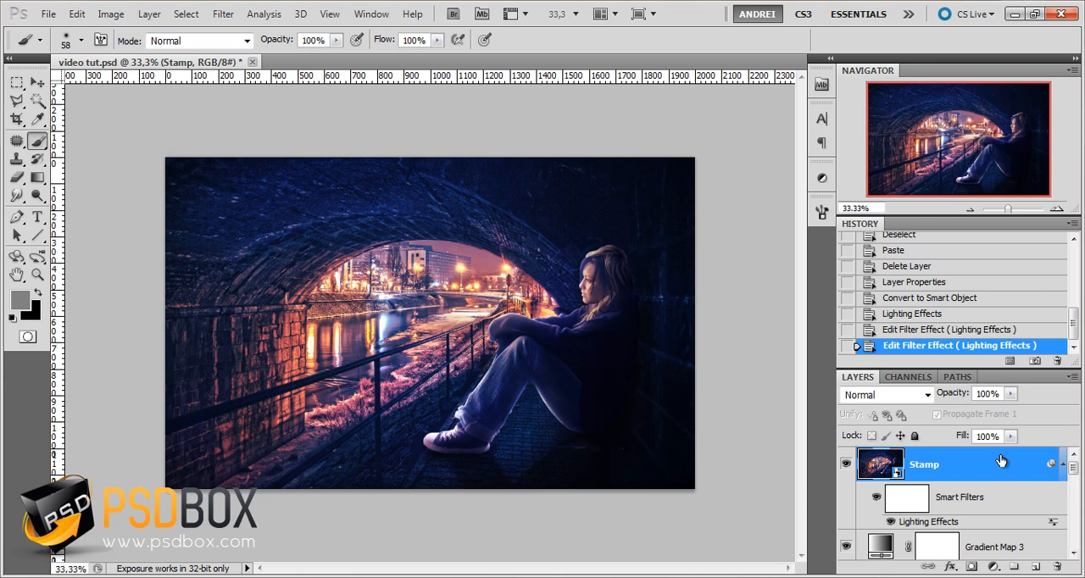